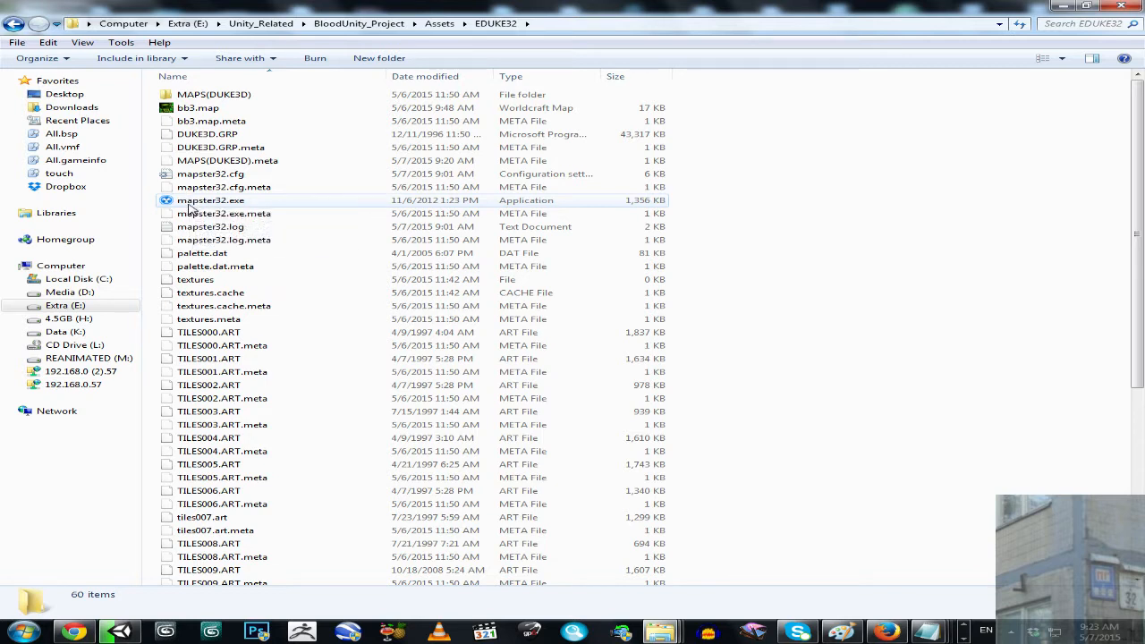
# Launch mapster32.exe from the EDUKE32 folder and start the editor with the 1152 x 864 2D and 3D video modes.
pyautogui.click(189, 202)
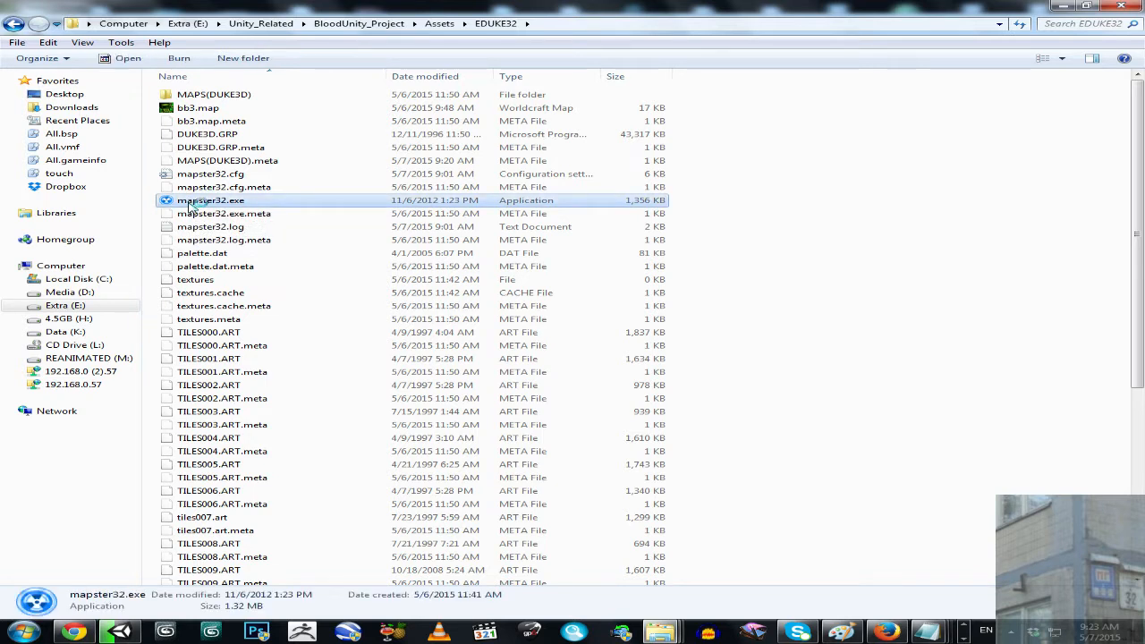
pyautogui.doubleClick(189, 205)
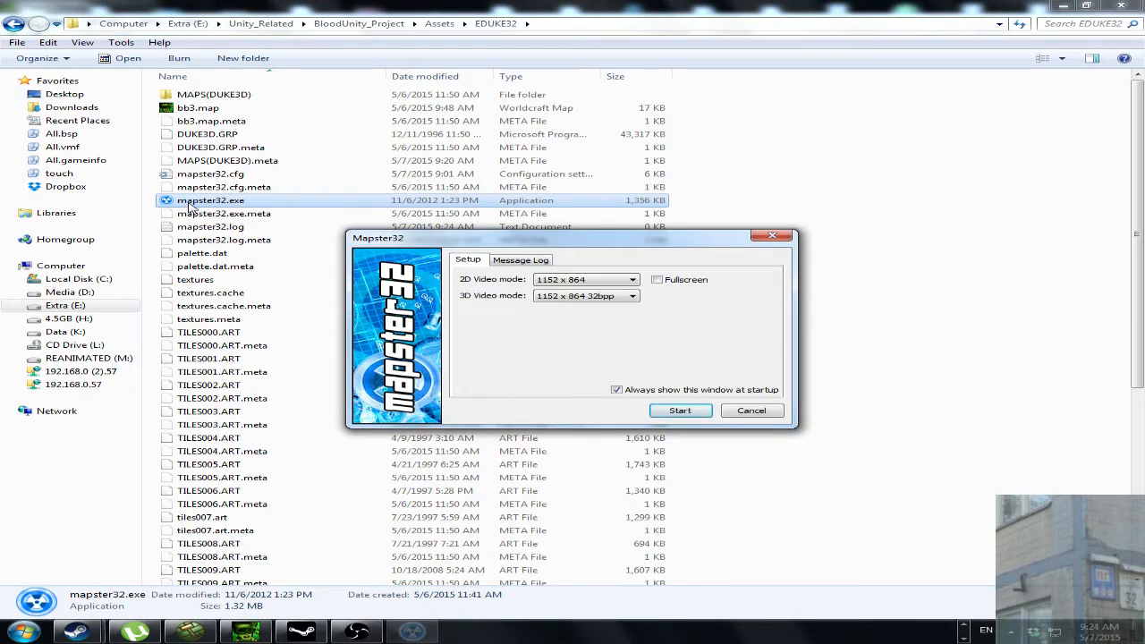
pyautogui.click(687, 412)
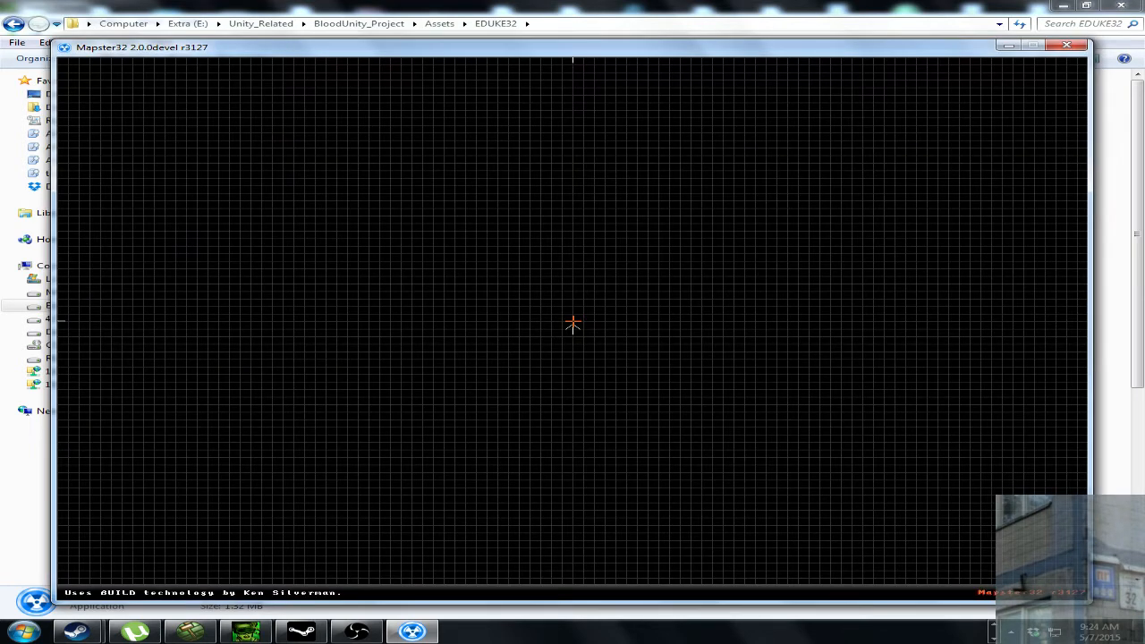
# Load a map from the MAPS(DUKE3D) folder through the editor's map file list.
pyautogui.press('Escape')
pyautogui.press('l')
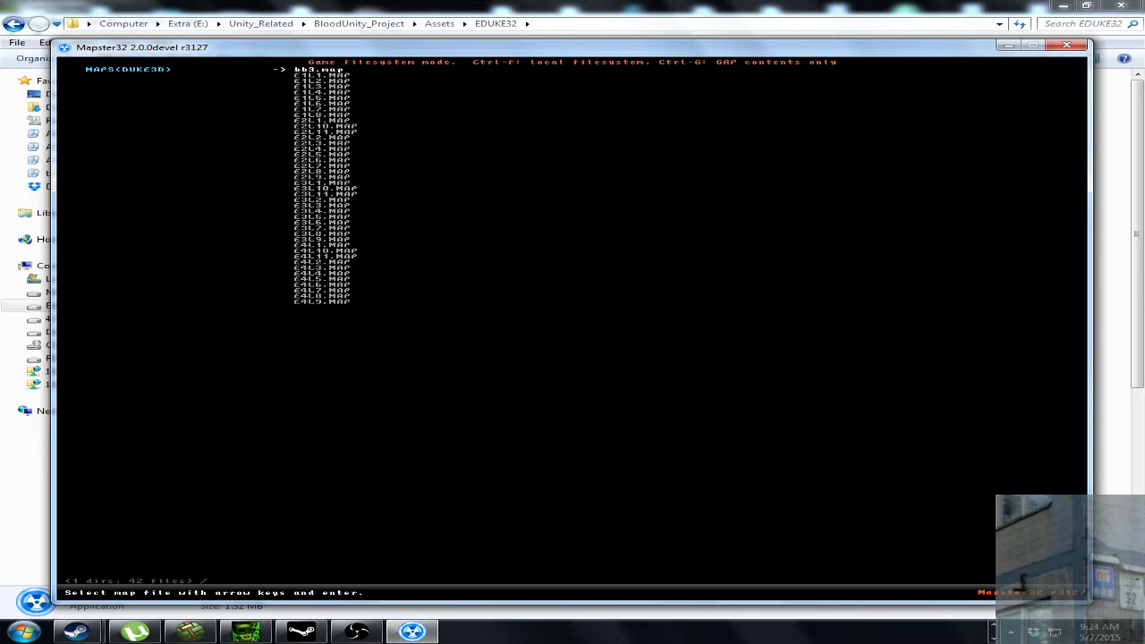
pyautogui.press('Return')
pyautogui.press('Tab')
pyautogui.press('Down')
pyautogui.press('Down')
pyautogui.press('Down')
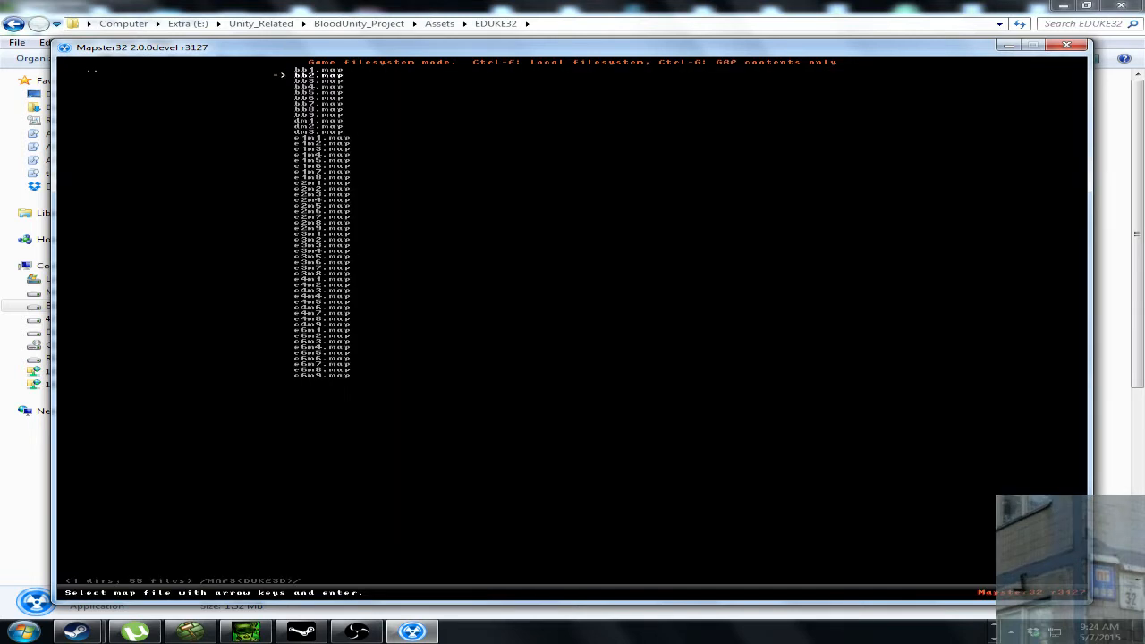
pyautogui.press('Down')
pyautogui.press('Down')
pyautogui.press('Down')
pyautogui.press('Return')
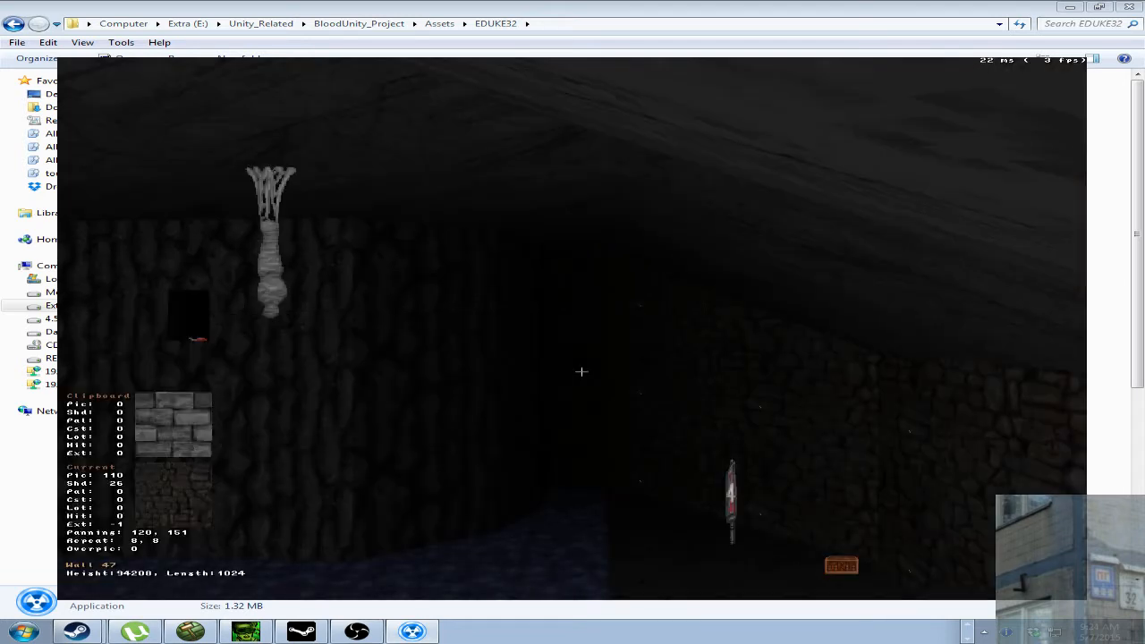
# Examine the dark cavern in the 3D view, including its water pool, large rock pillar and numbered markers.
pyautogui.press('Up')
pyautogui.press('Left')
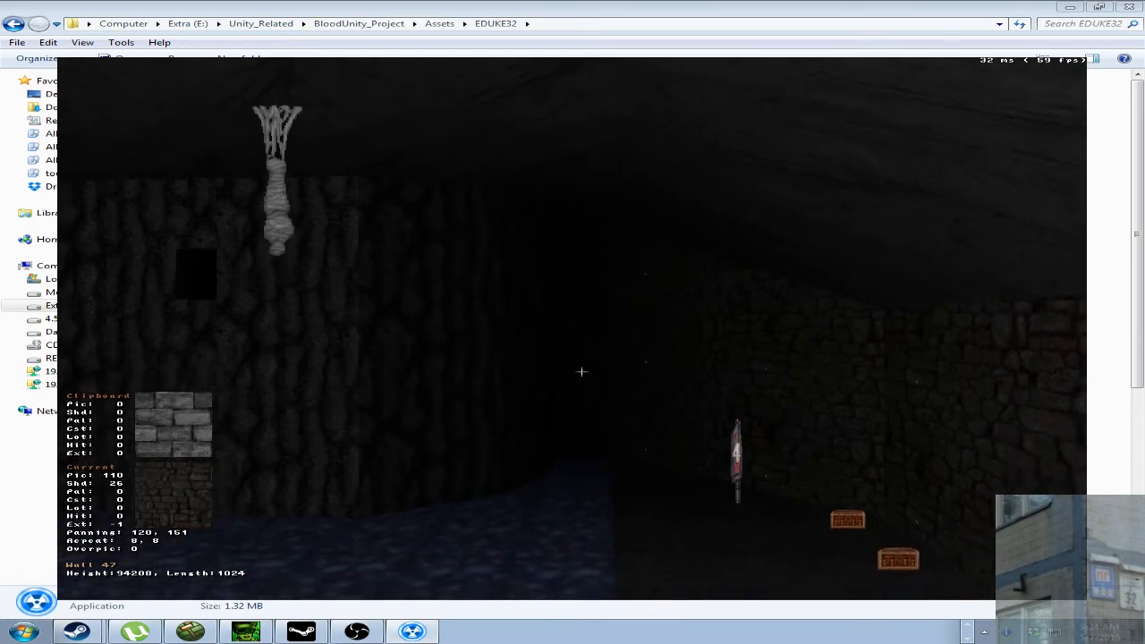
pyautogui.press('Right')
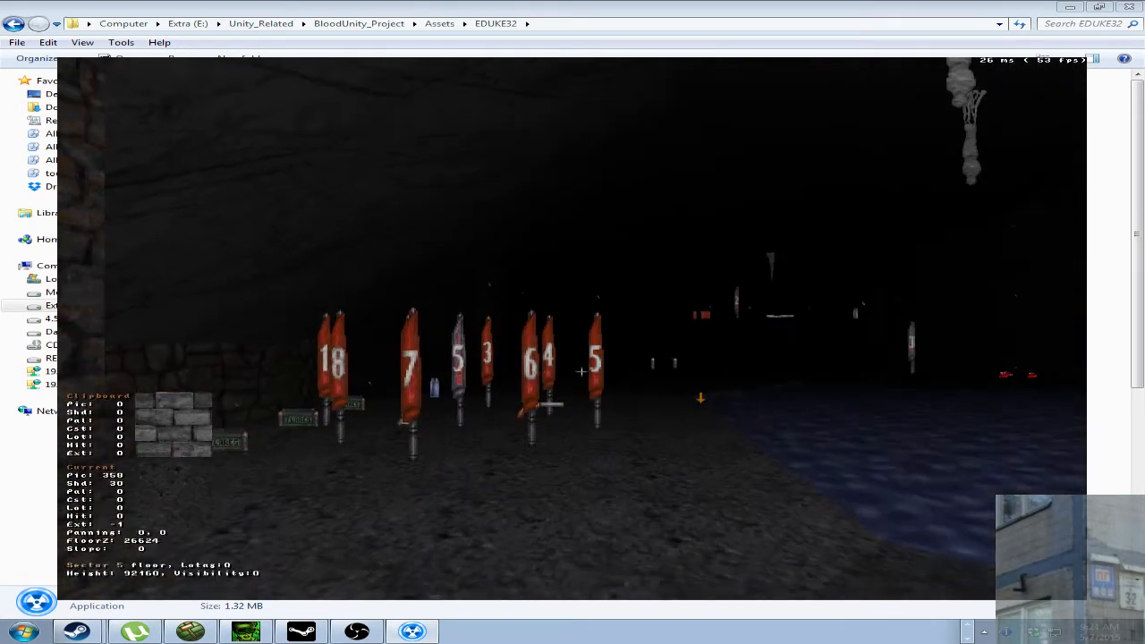
pyautogui.press('Right')
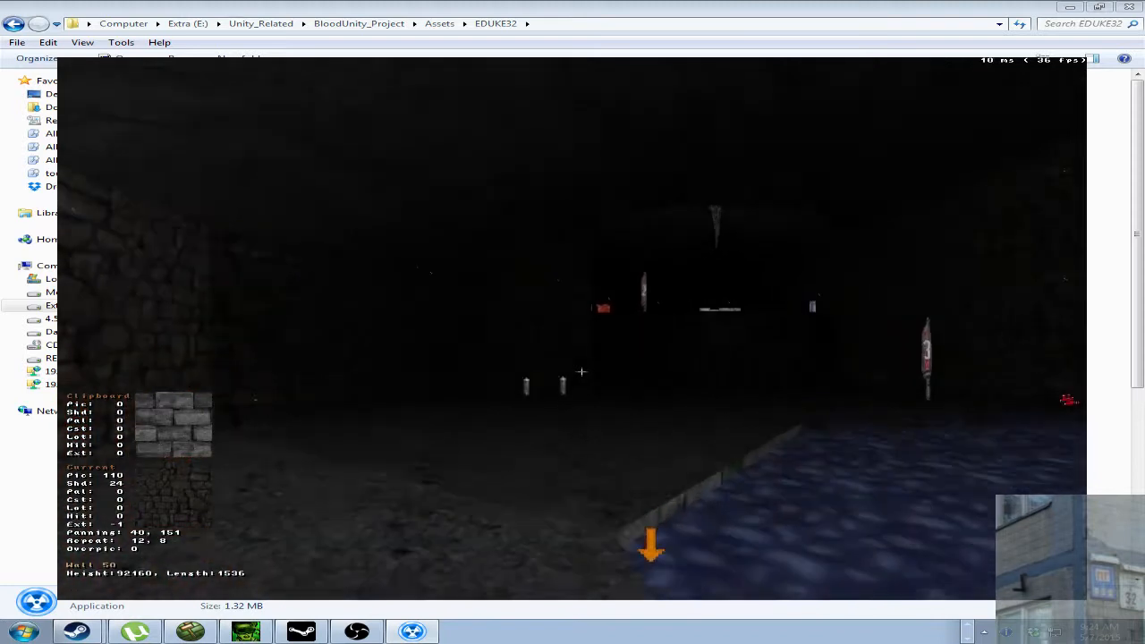
pyautogui.press('Right')
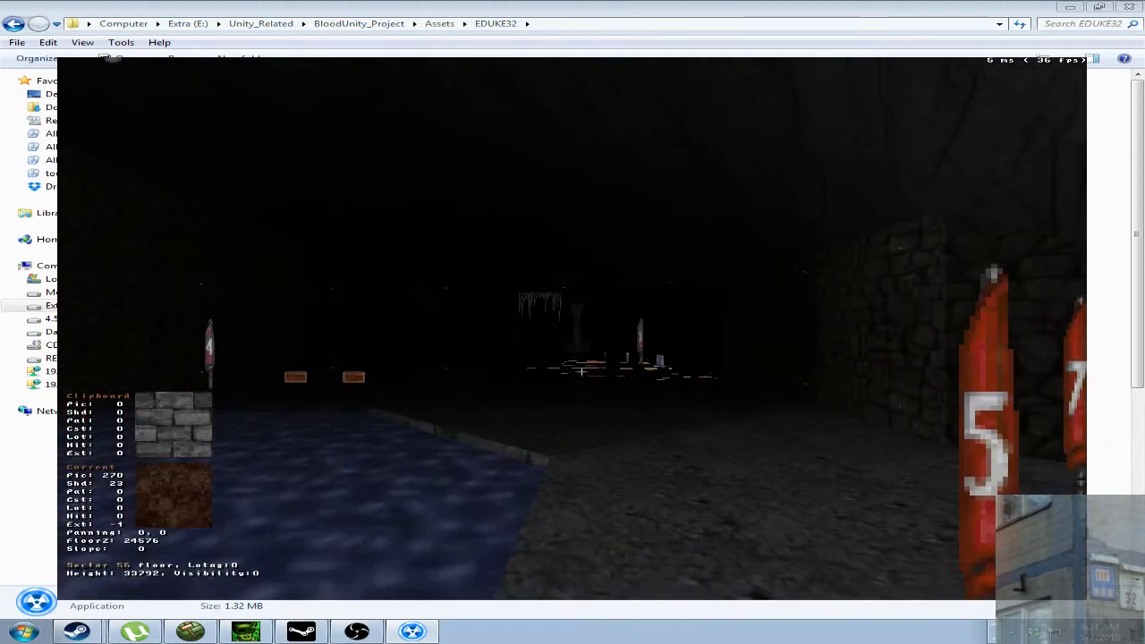
pyautogui.press('Left')
pyautogui.press('Down')
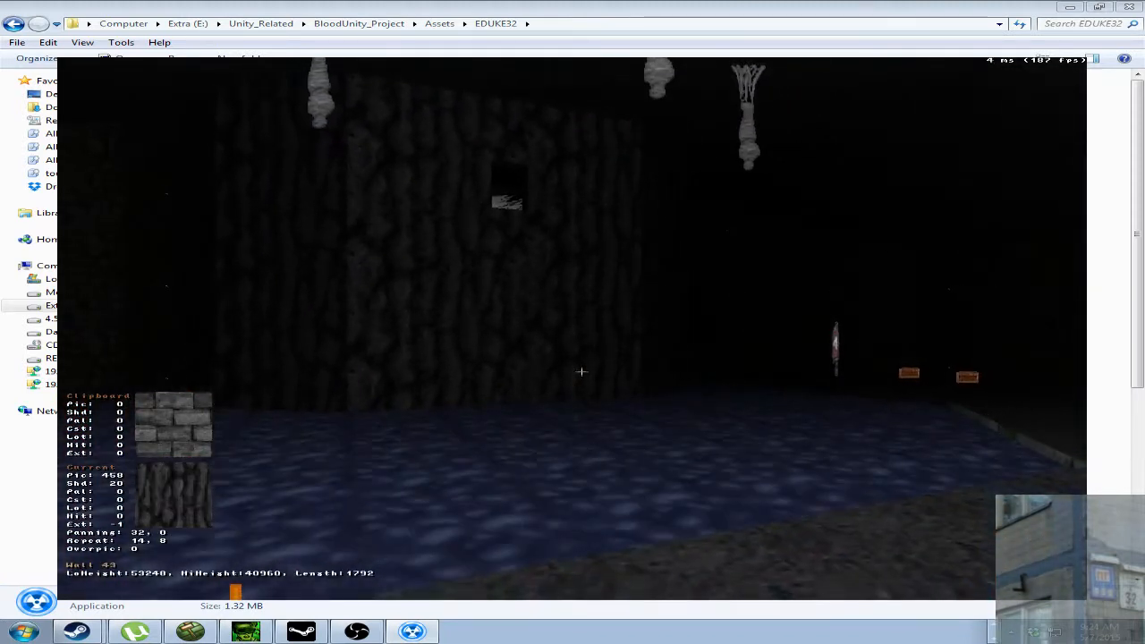
pyautogui.press('Up')
pyautogui.press('Right')
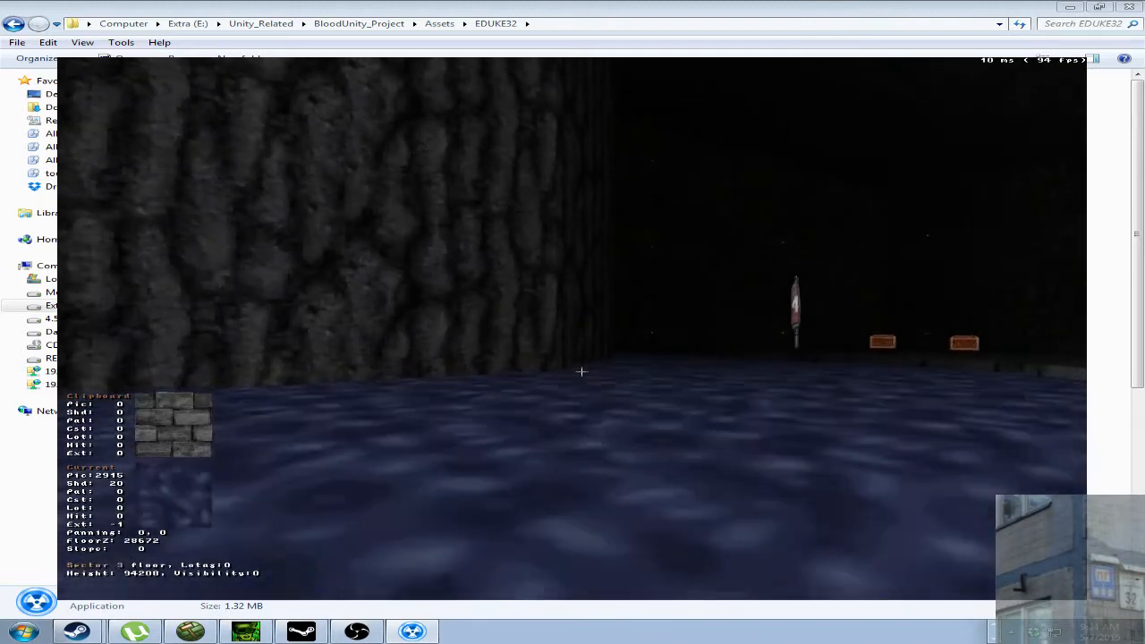
pyautogui.press('Right')
pyautogui.press('Up')
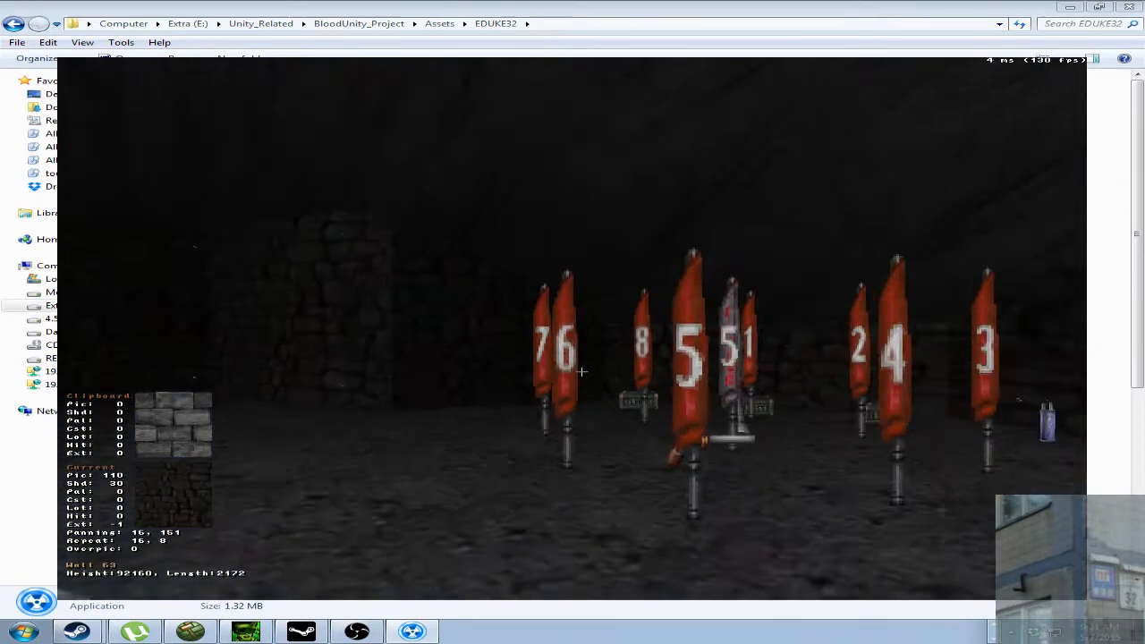
pyautogui.press('Right')
pyautogui.press('Right')
pyautogui.press('Up')
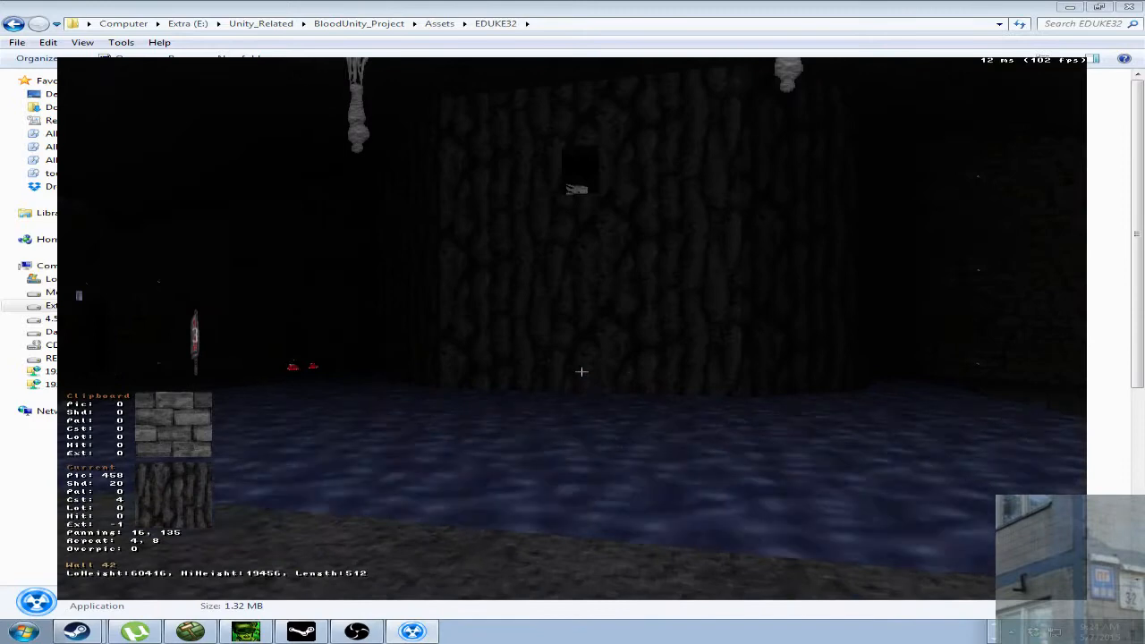
# Inspect the water surface around the rock pillar from different heights and the shore beside it.
pyautogui.press('z')
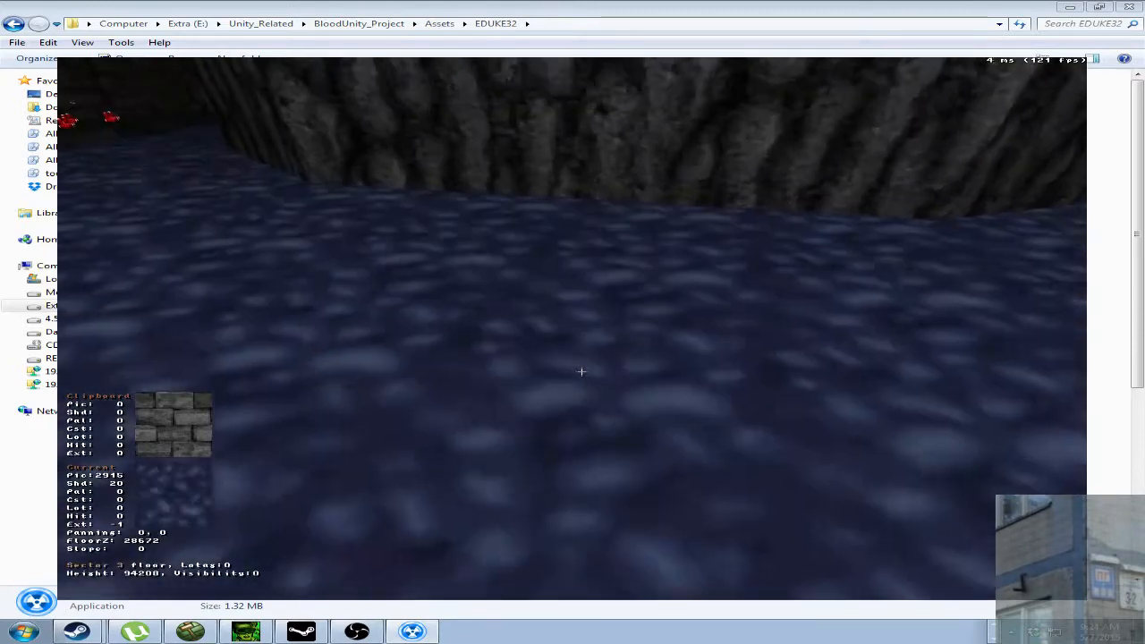
pyautogui.press('a')
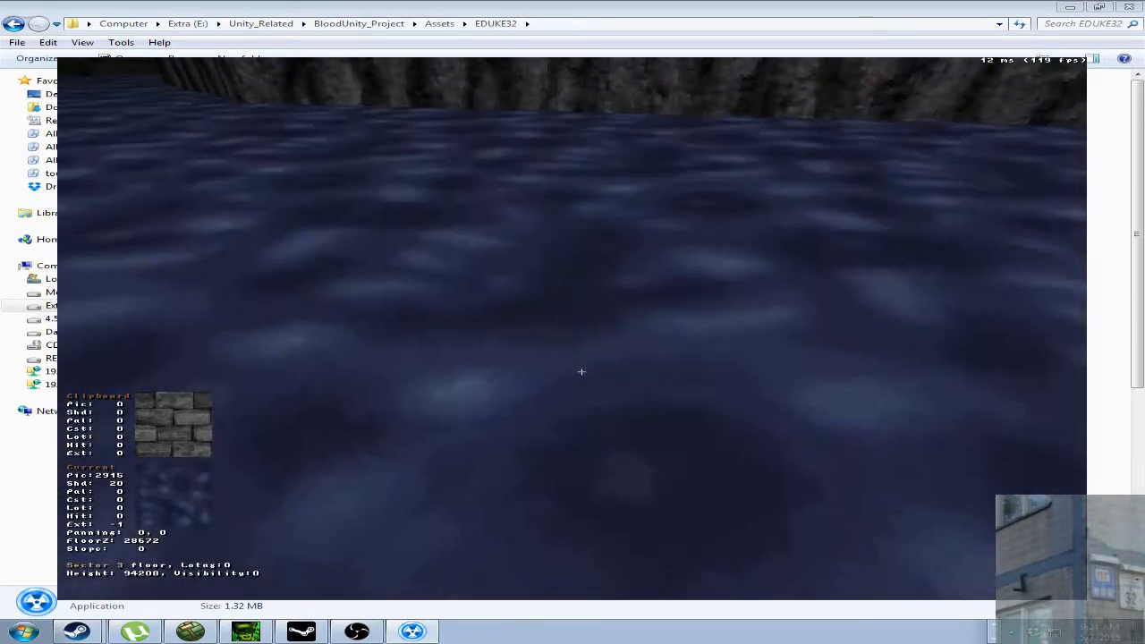
pyautogui.press('a')
pyautogui.press('Left')
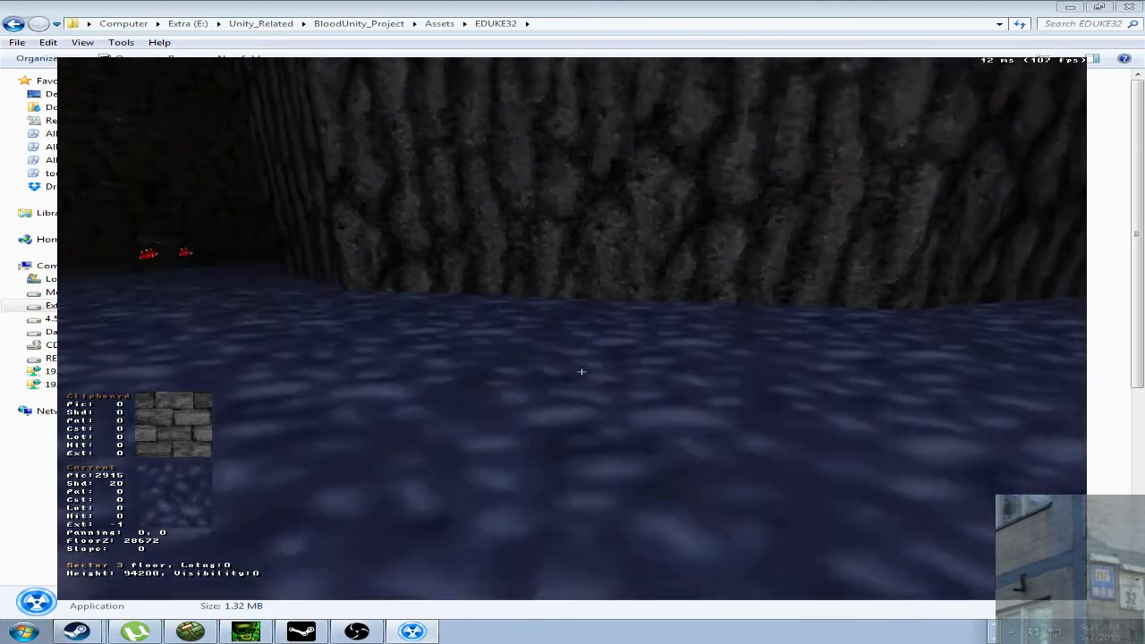
pyautogui.press('Right')
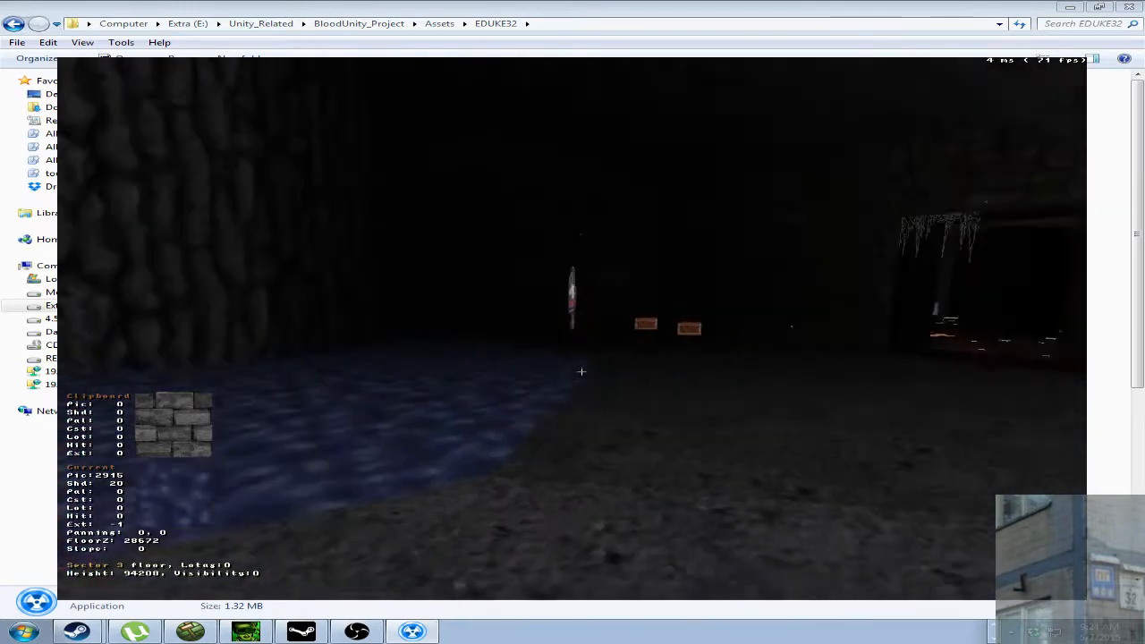
pyautogui.press('Up')
pyautogui.press('Left')
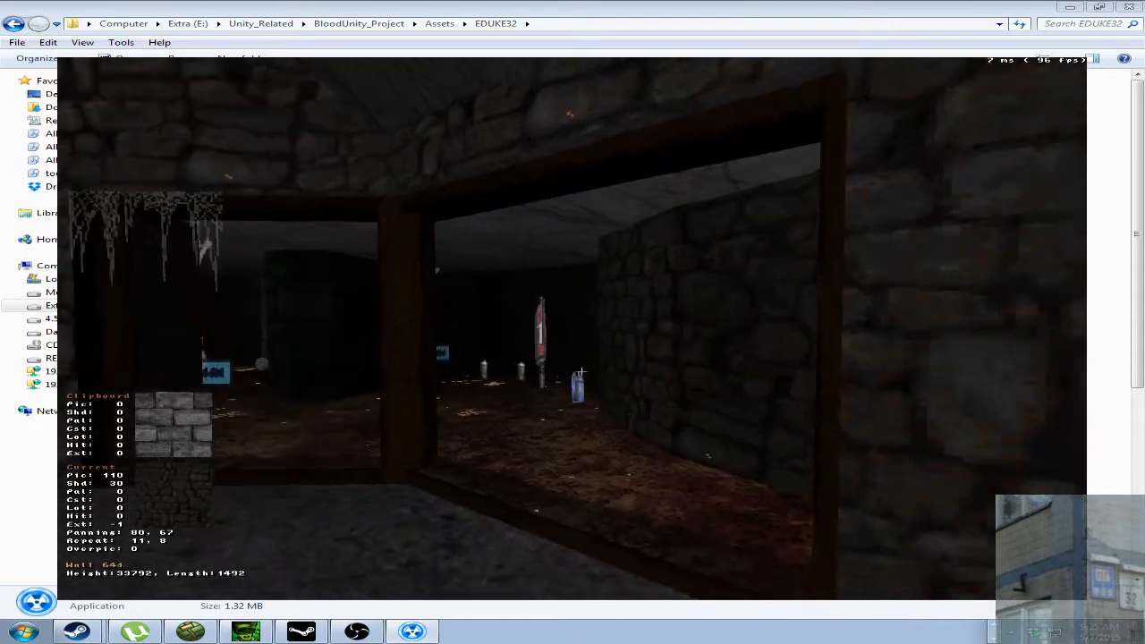
# Examine the wood-framed openings, torch-lit stone pillars and cobwebbed corridors leading to the spider room.
pyautogui.press('Up')
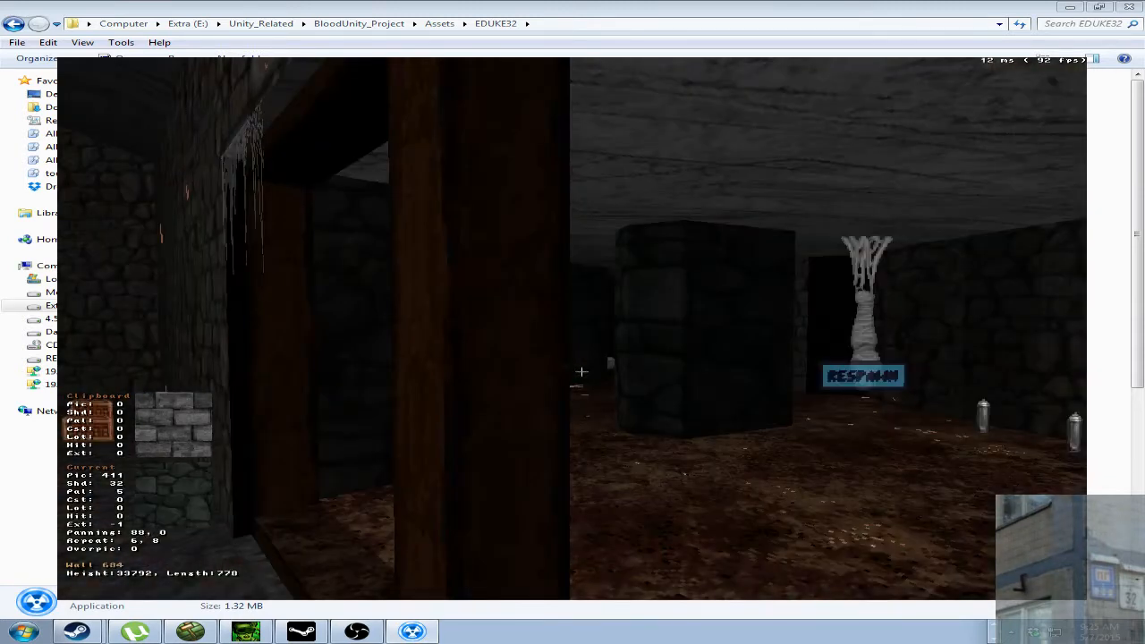
pyautogui.press('Up')
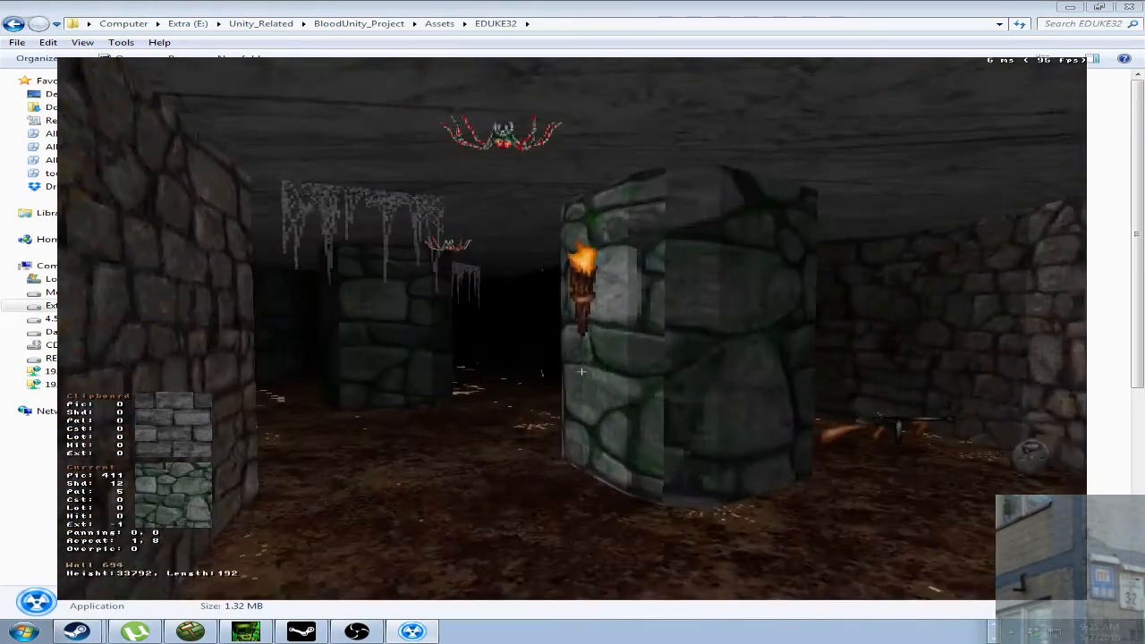
pyautogui.press('Up')
pyautogui.press('Left')
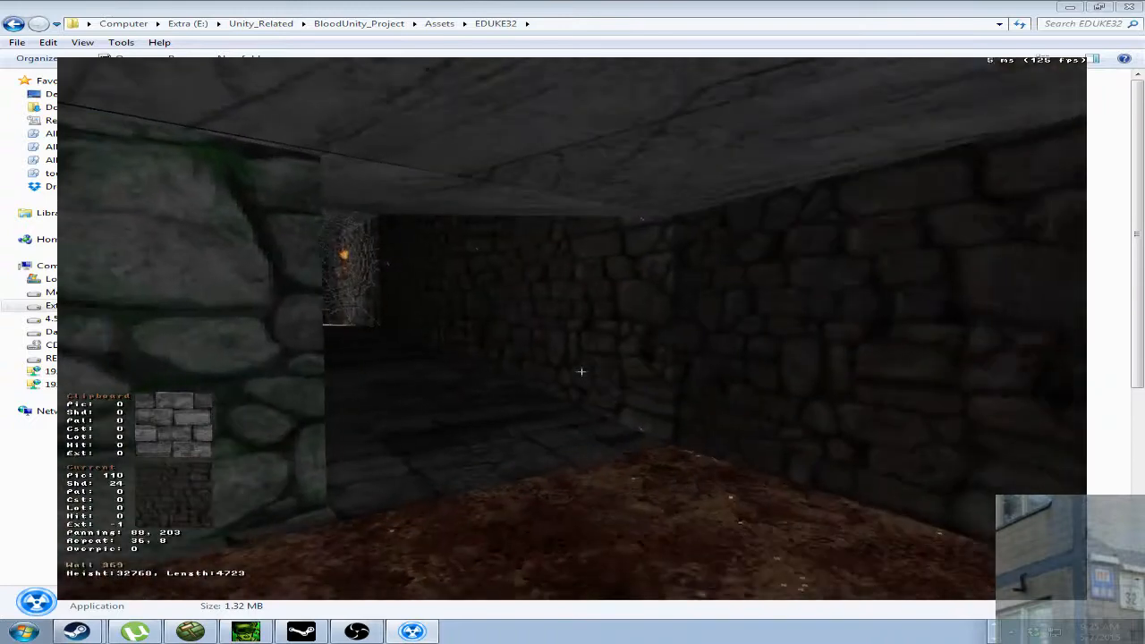
pyautogui.press('Up')
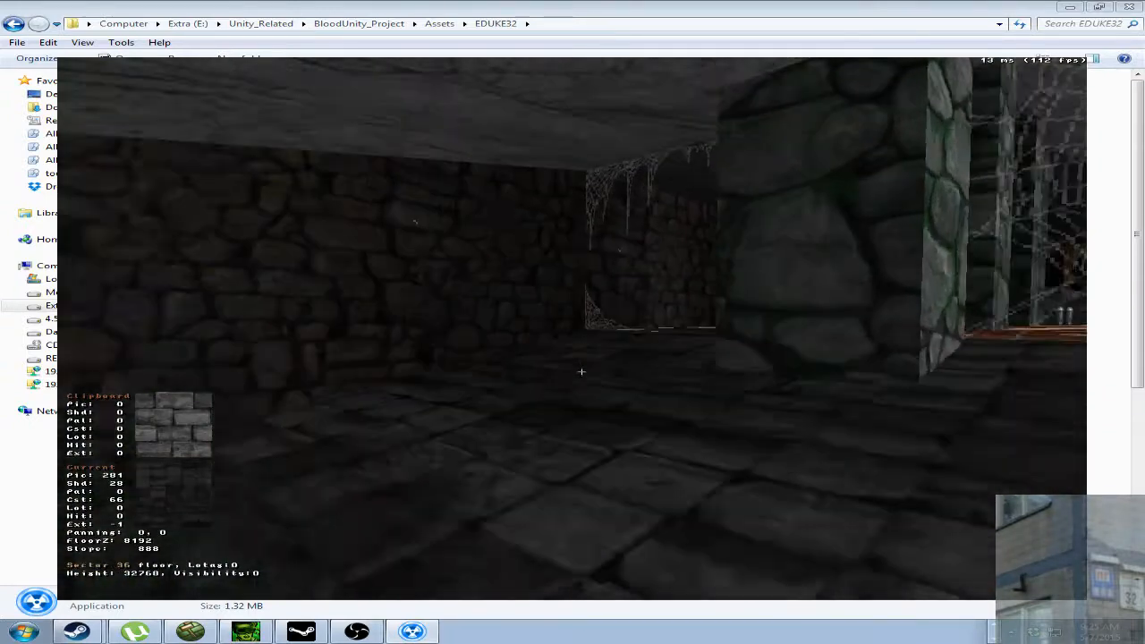
pyautogui.press('Up')
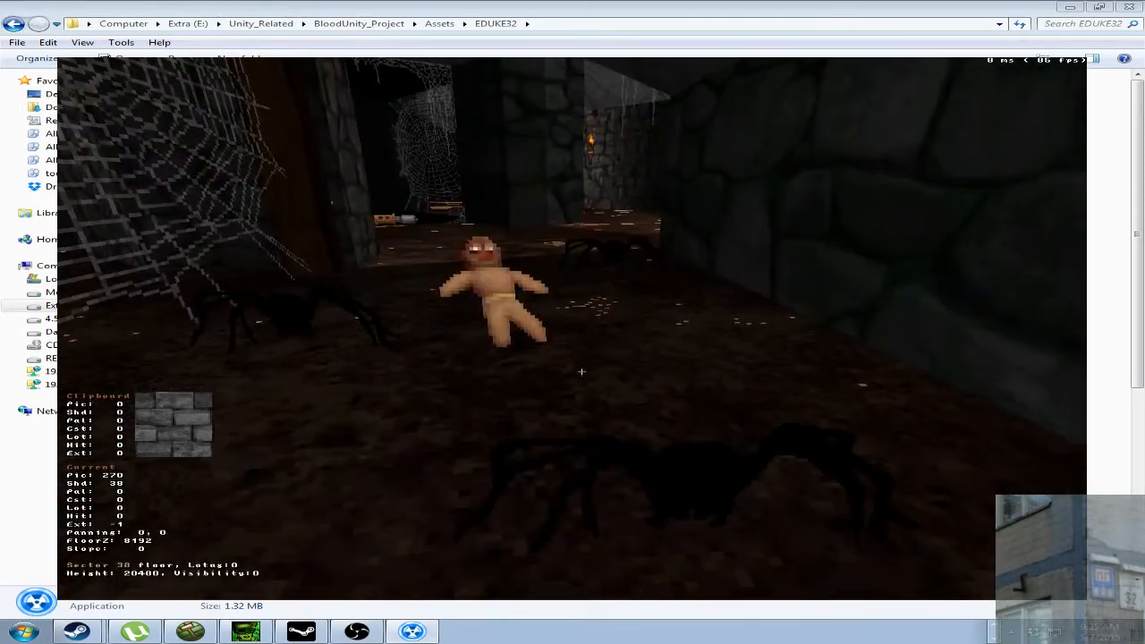
pyautogui.press('Down')
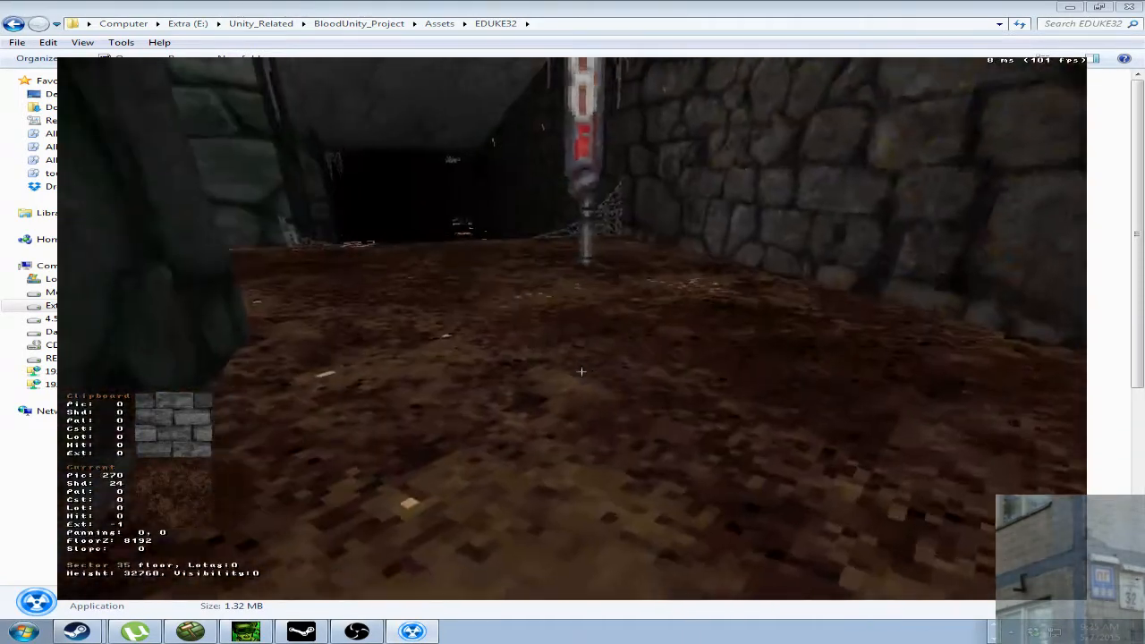
pyautogui.press('Up')
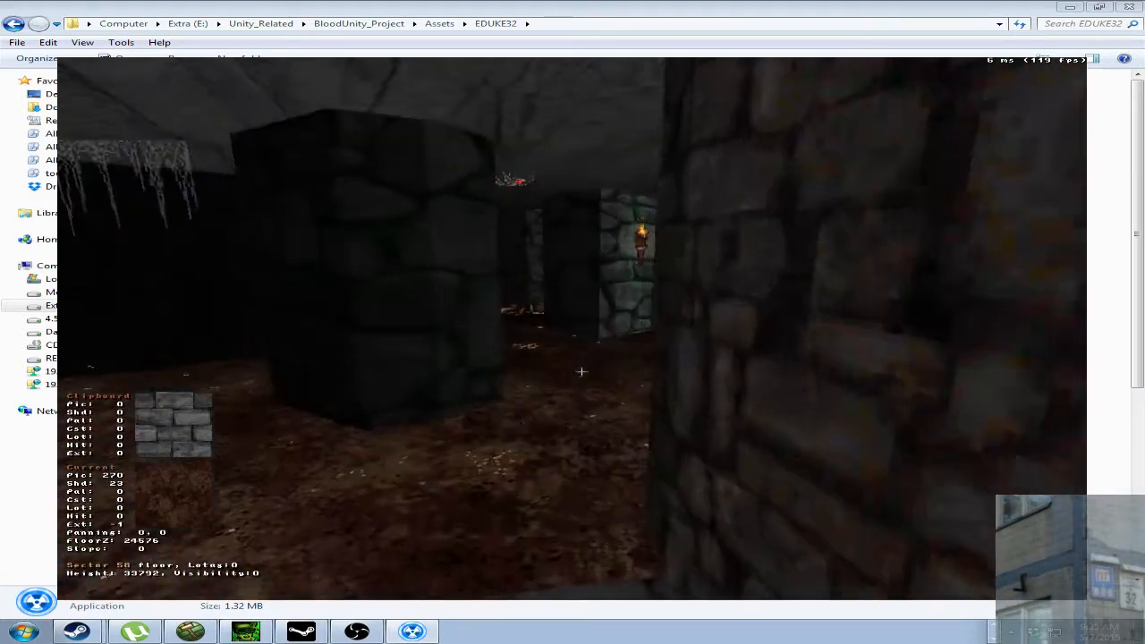
pyautogui.press('Right')
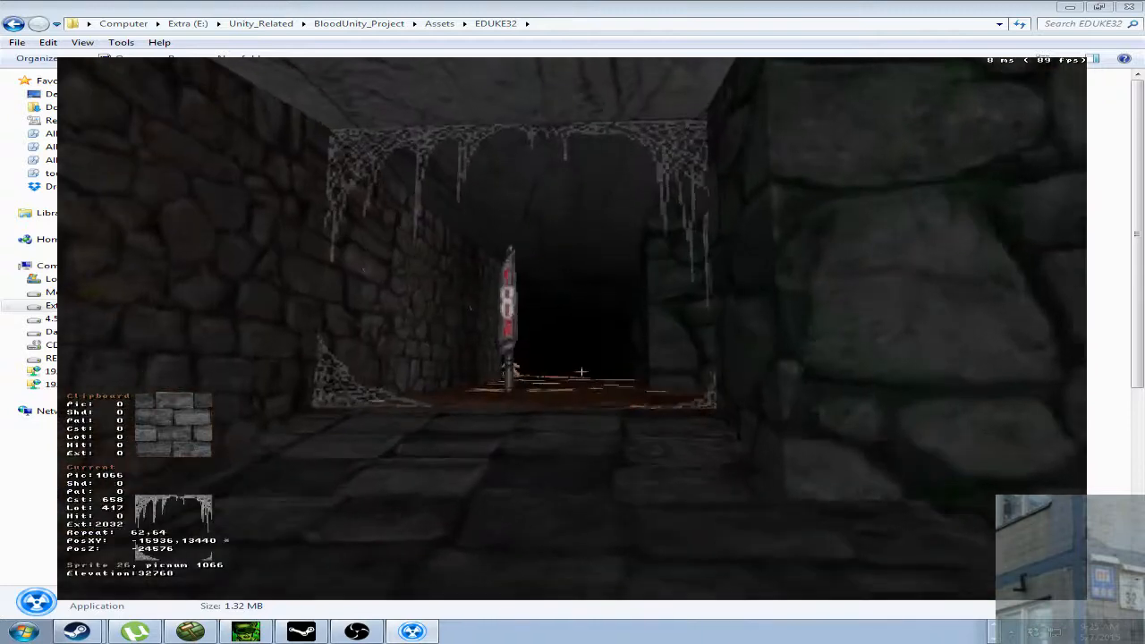
pyautogui.press('Up')
pyautogui.press('Up')
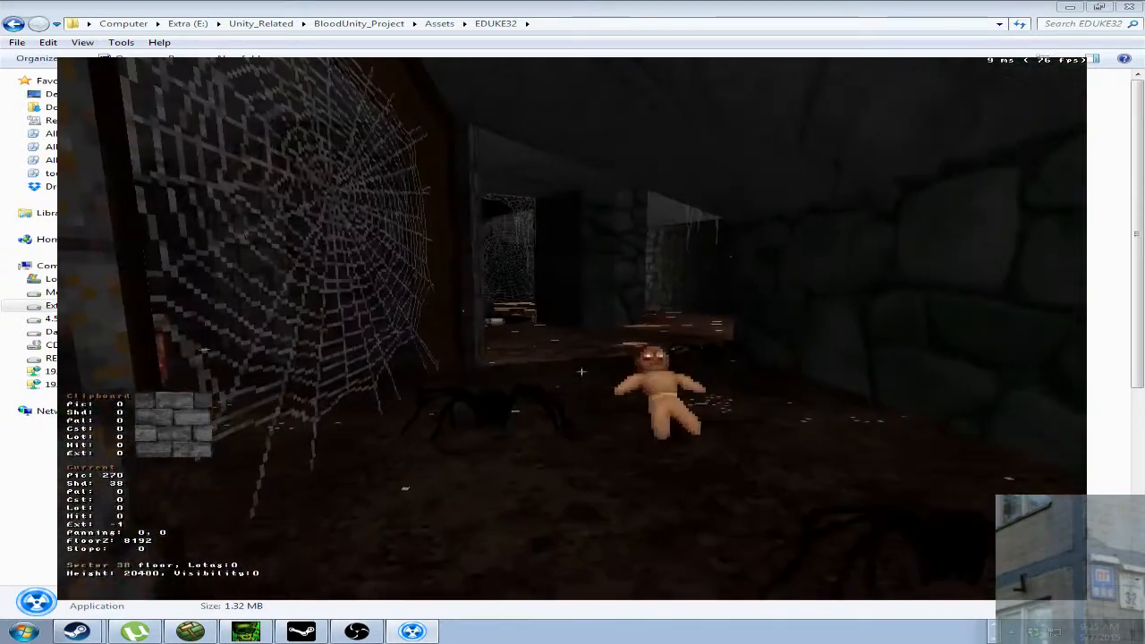
pyautogui.press('Left')
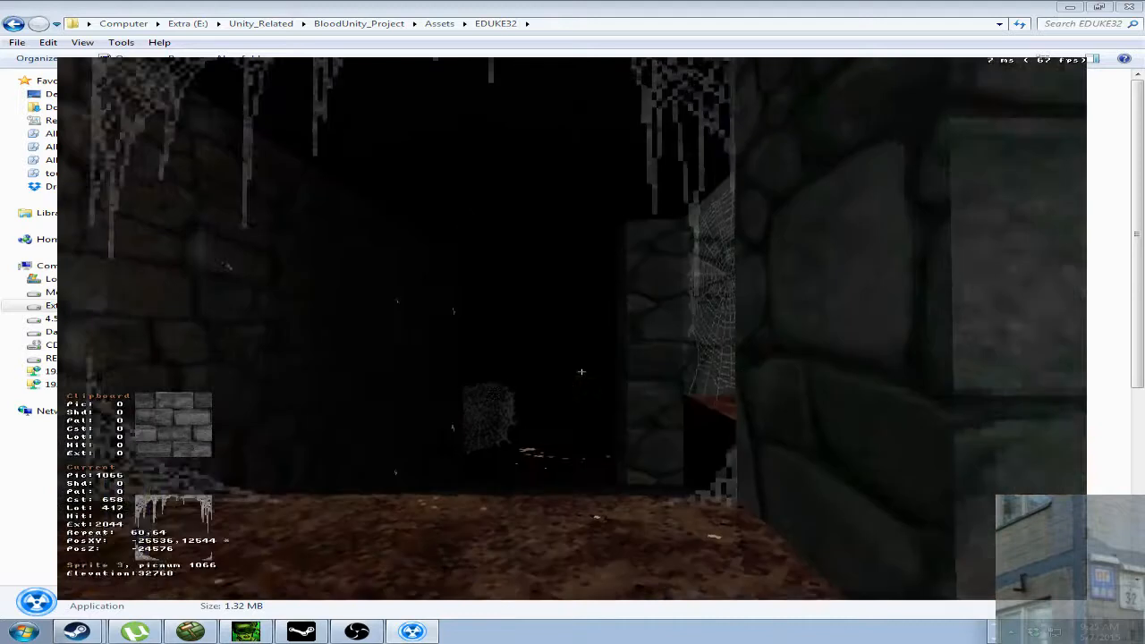
pyautogui.press('Up')
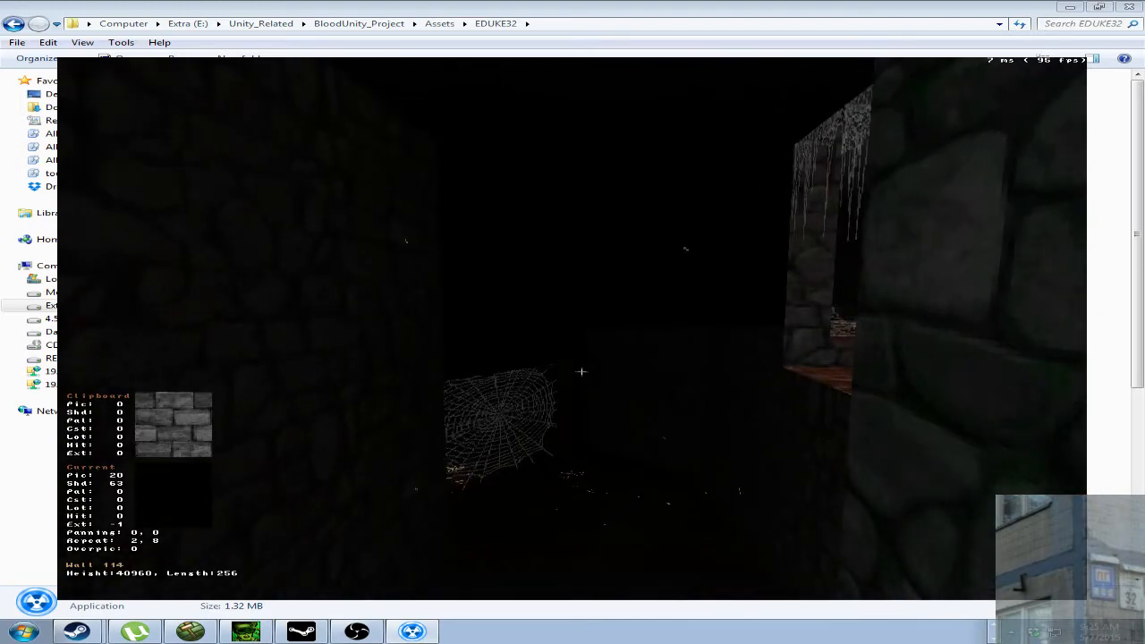
# Examine the torch-lit stone passage and the chamber with the red canisters, returning to the water cavern.
pyautogui.press('Down')
pyautogui.press('Up')
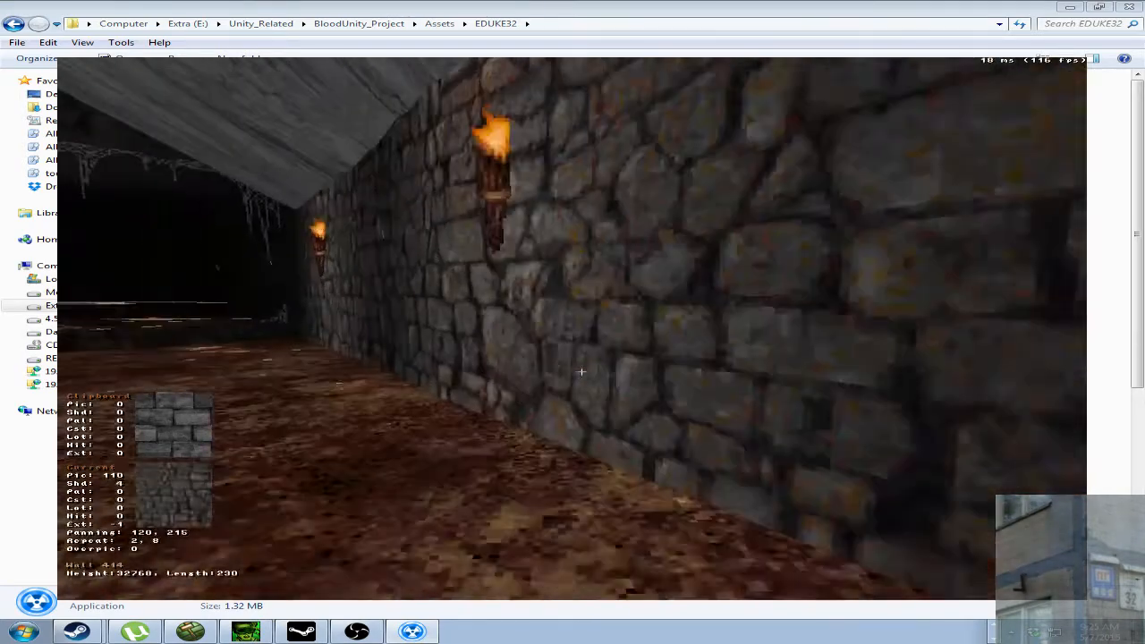
pyautogui.press('Up')
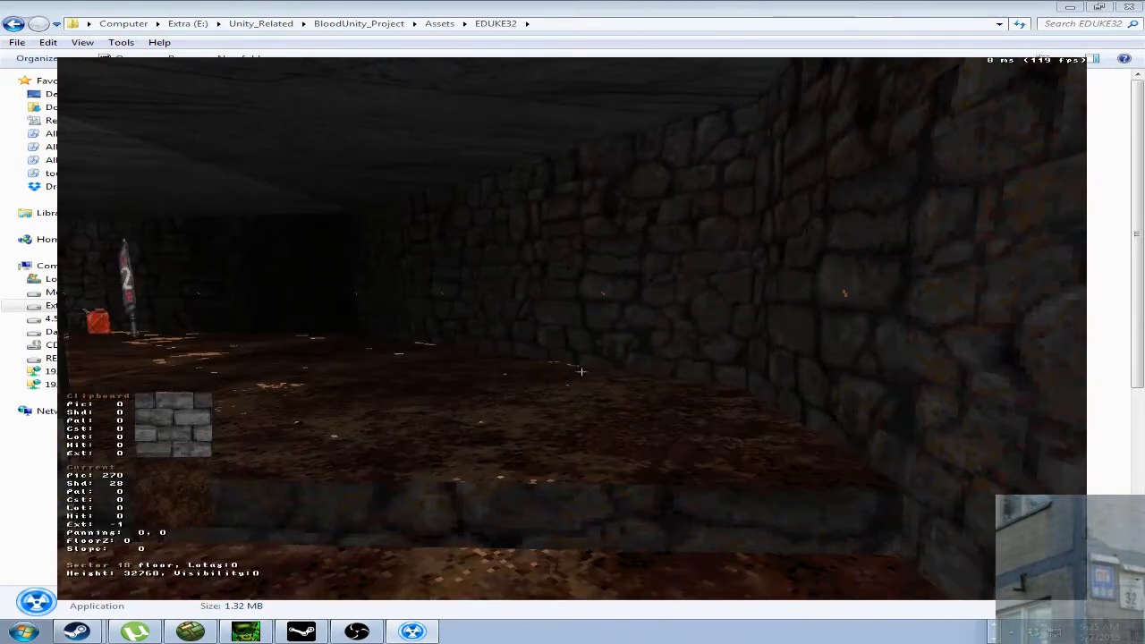
pyautogui.press('Up')
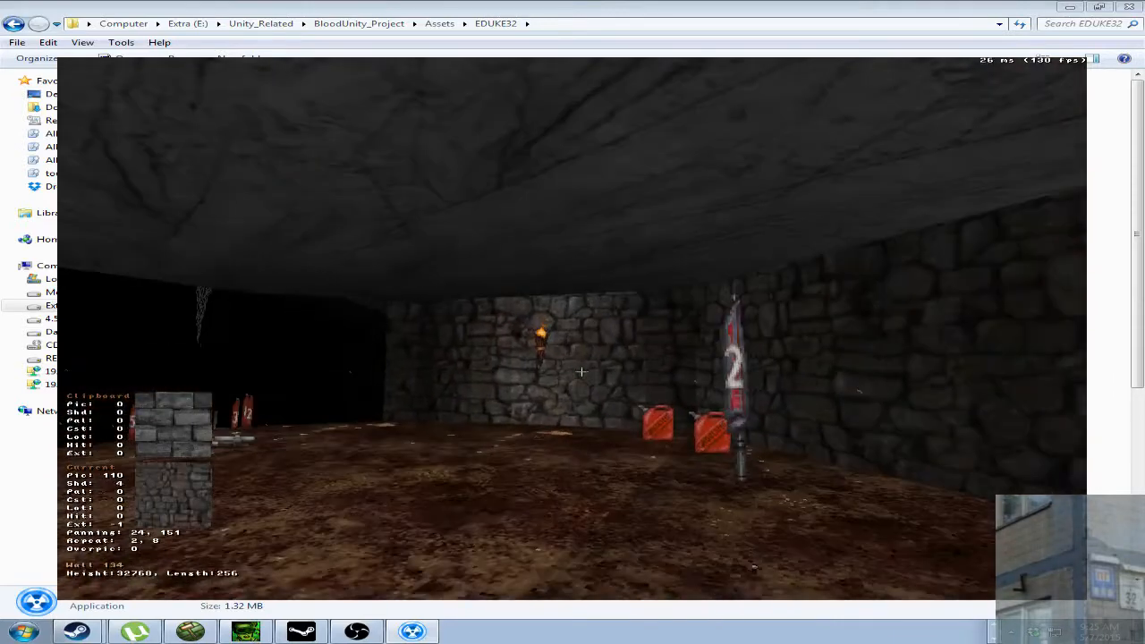
pyautogui.press('Left')
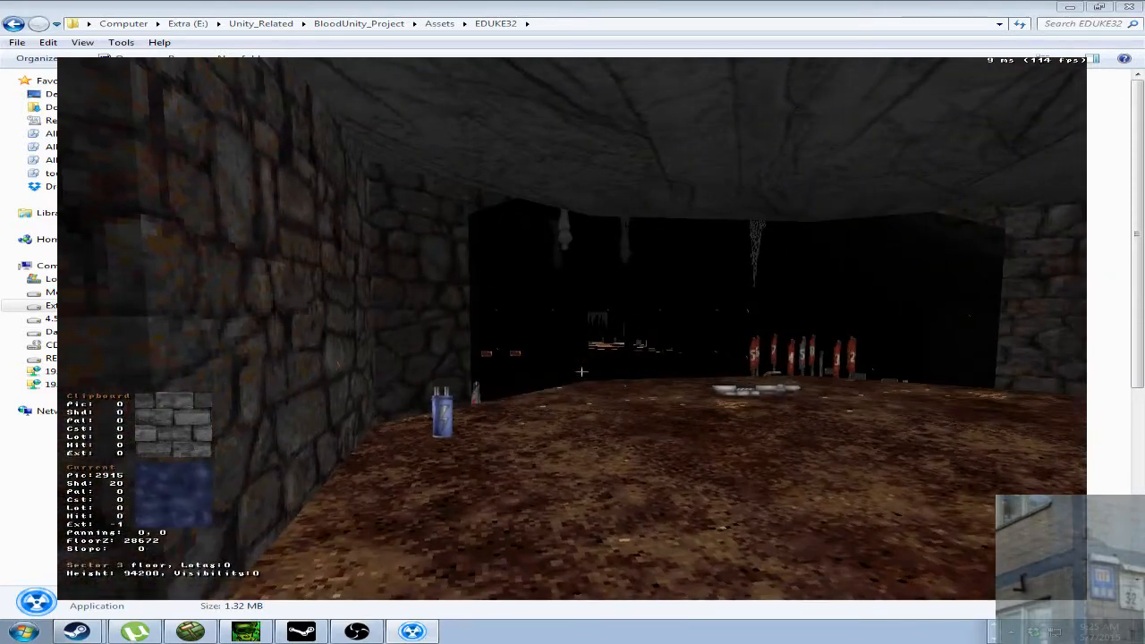
pyautogui.press('Up')
pyautogui.press('Right')
pyautogui.press('Up')
pyautogui.press('Left')
pyautogui.press('Up')
pyautogui.press('Down')
pyautogui.press('Up')
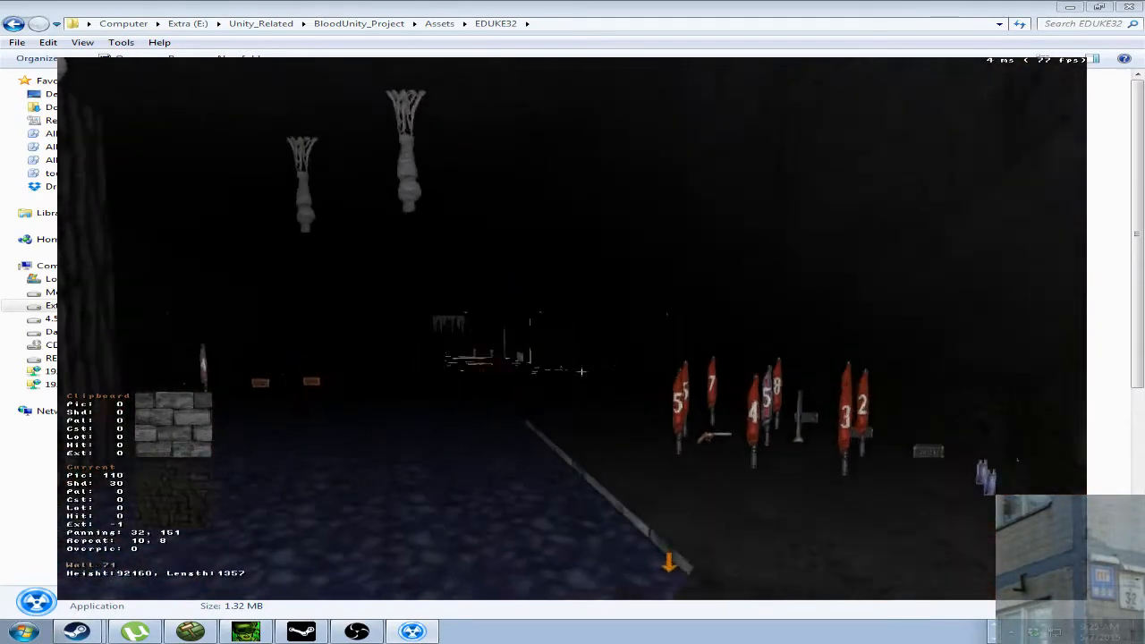
# Examine the cavern's wood-framed openings, raised ledge and rock pillar with hanging cocoons, continuing to the torch-lit spider room.
pyautogui.press('Left')
pyautogui.press('Up')
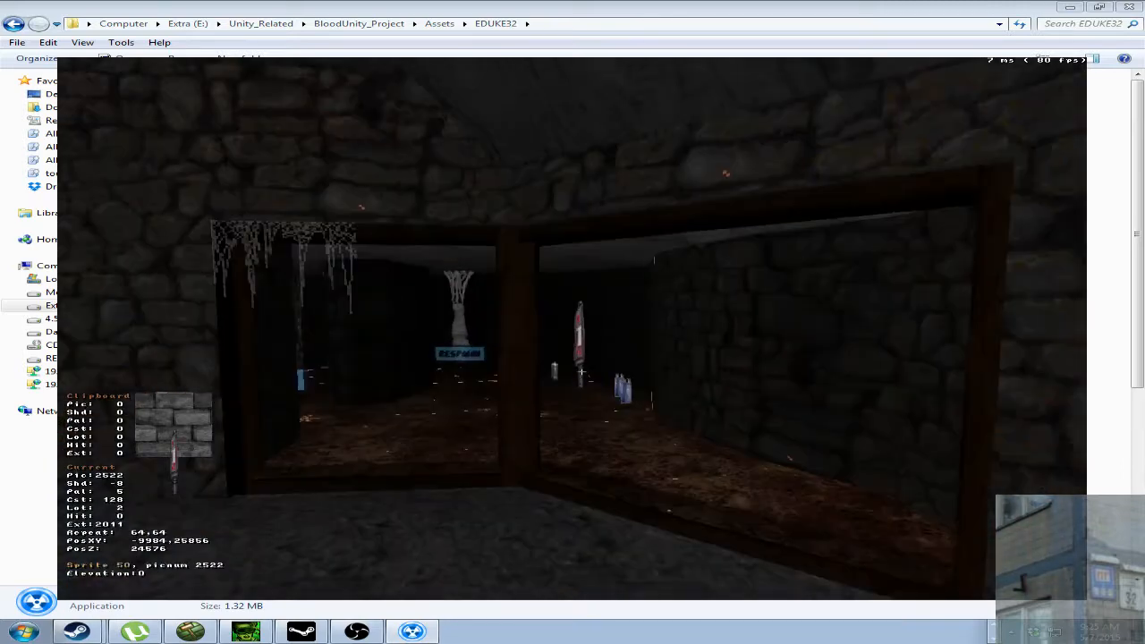
pyautogui.press('Left')
pyautogui.press('Left')
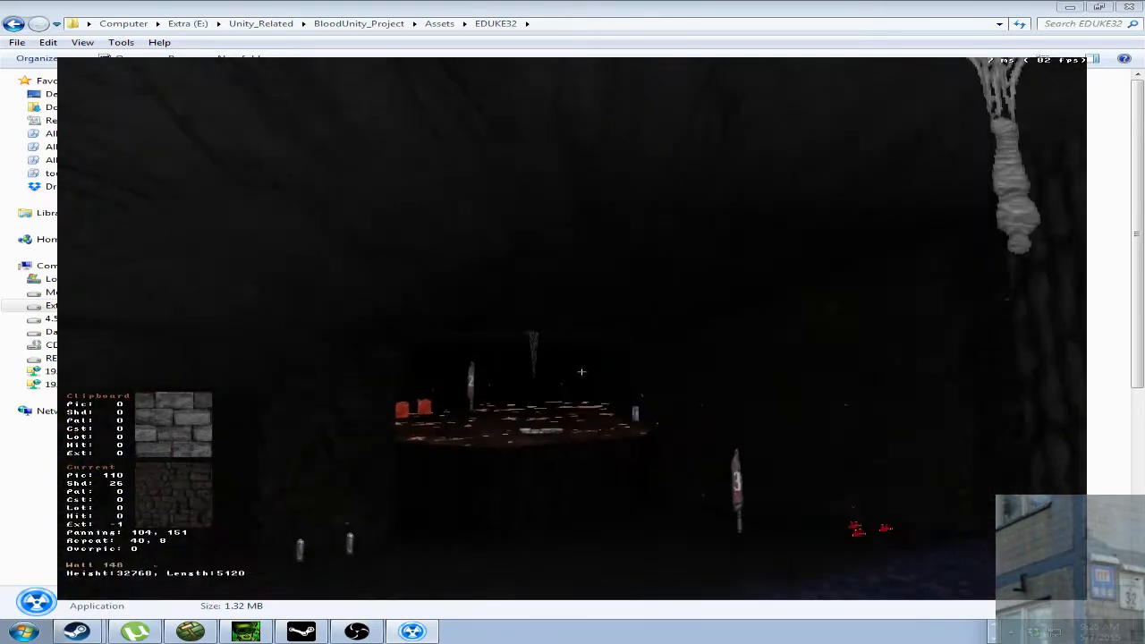
pyautogui.press('Up')
pyautogui.press('Up')
pyautogui.press('Right')
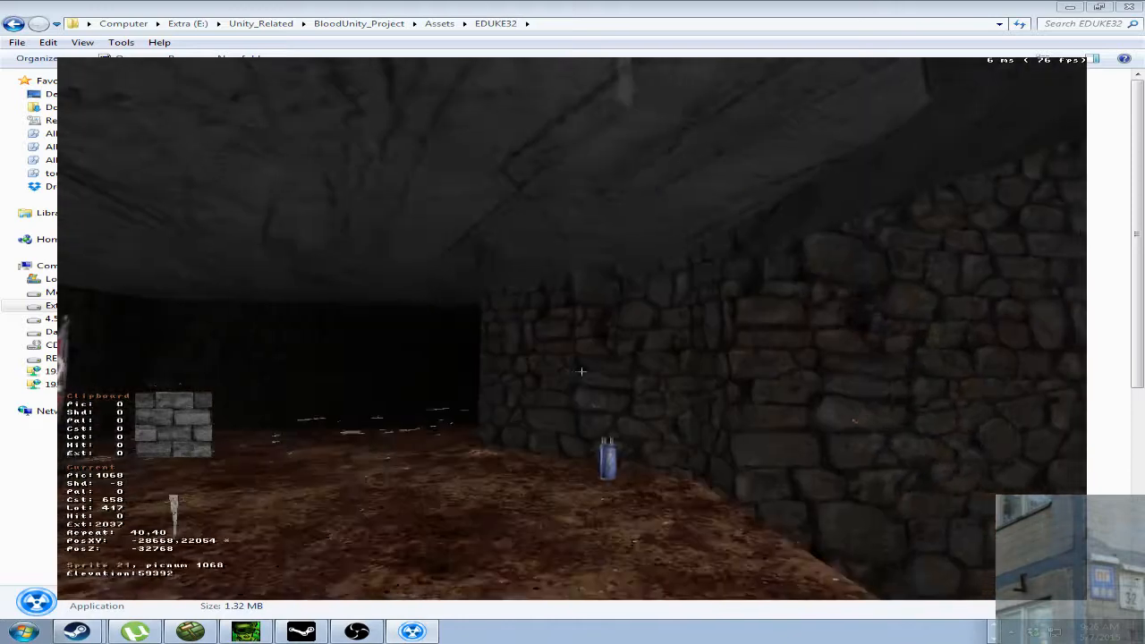
pyautogui.press('Down')
pyautogui.press('Right')
pyautogui.press('Up')
pyautogui.press('Left')
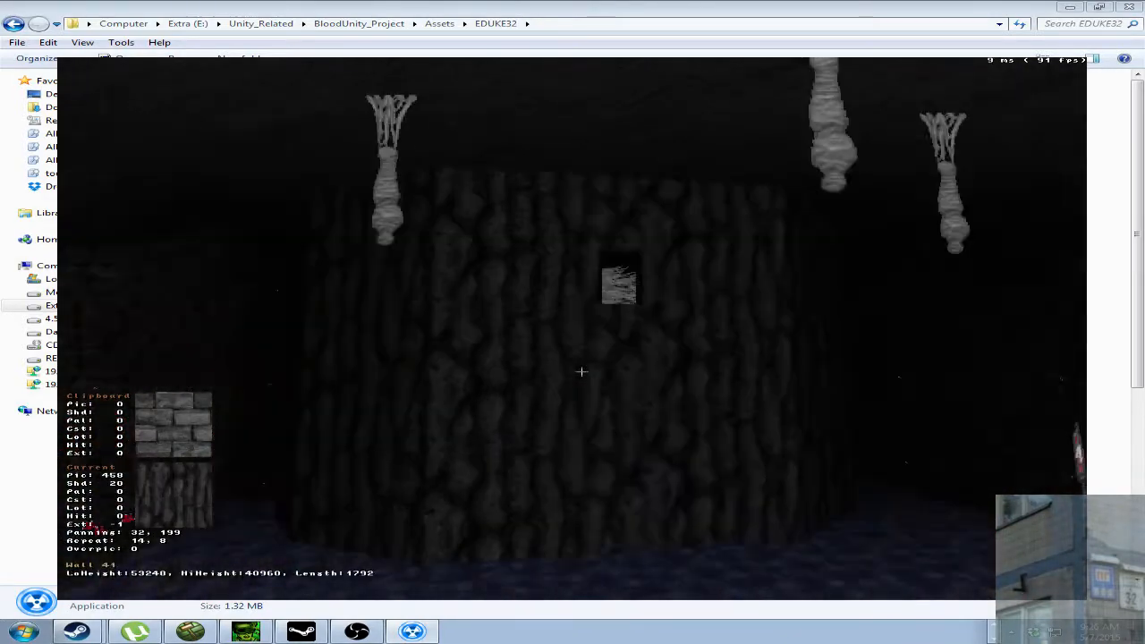
pyautogui.press('Up')
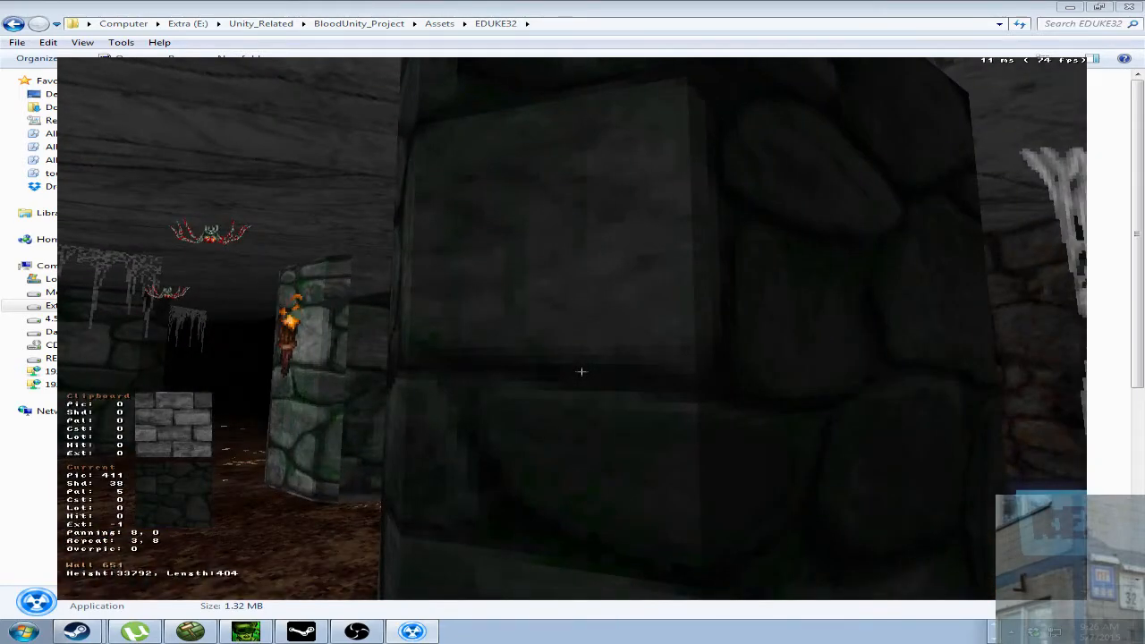
# Leave the 3D view and quit Mapster32 without saving the map.
pyautogui.press('KP_Enter')
pyautogui.press('Escape')
pyautogui.press('q')
pyautogui.press('y')
pyautogui.press('n')
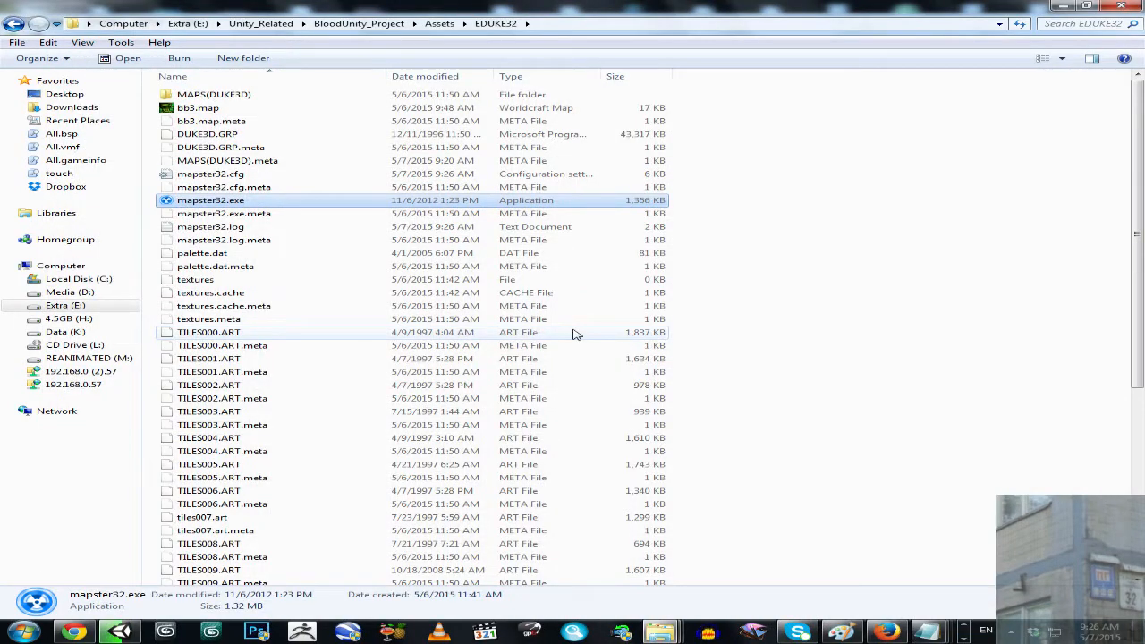
# Switch to Hammer with e2m8.map open and turn on free-look navigation in the camera view.
pyautogui.click(963, 636)
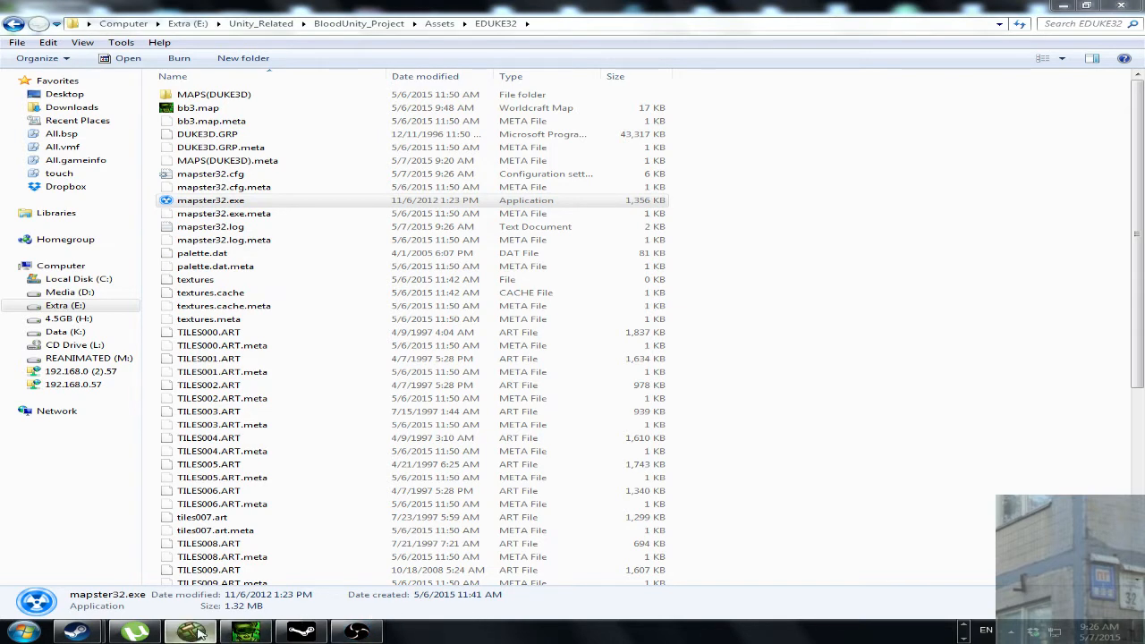
pyautogui.click(250, 611)
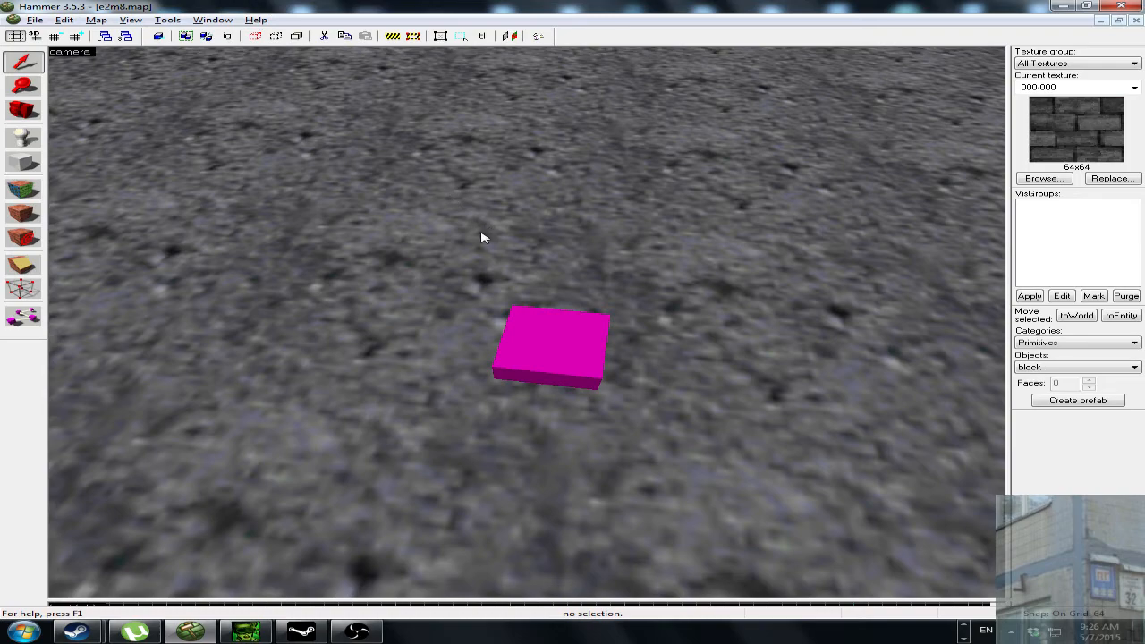
pyautogui.press('z')
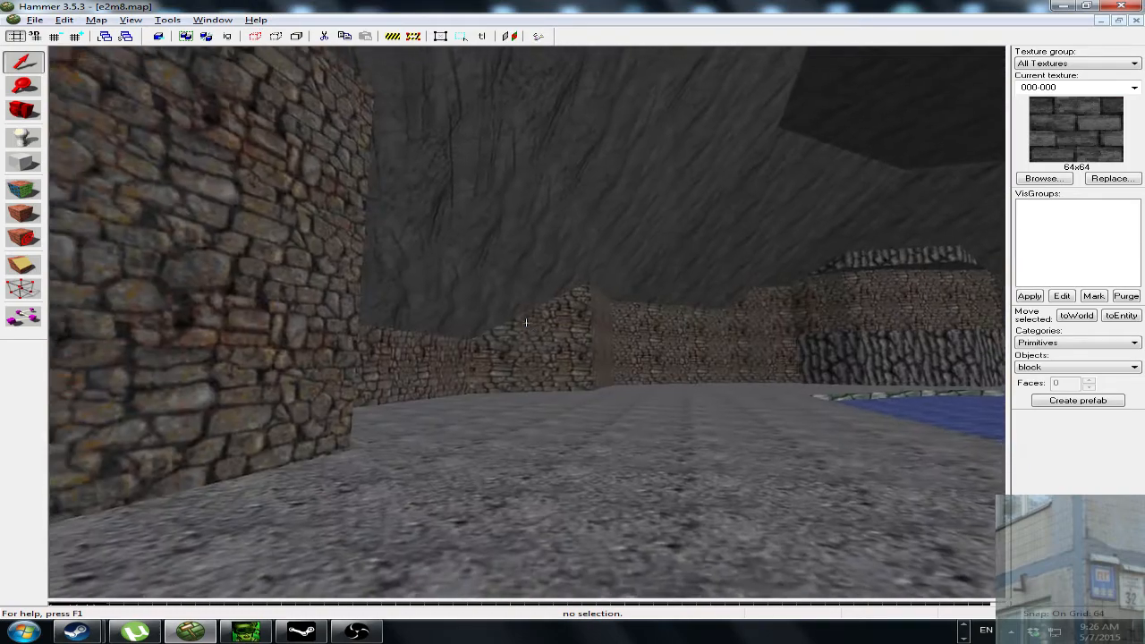
# Examine the converted cavern with its water pool, the wood-framed openings and the green stone pillars and passages behind them.
pyautogui.press('w')
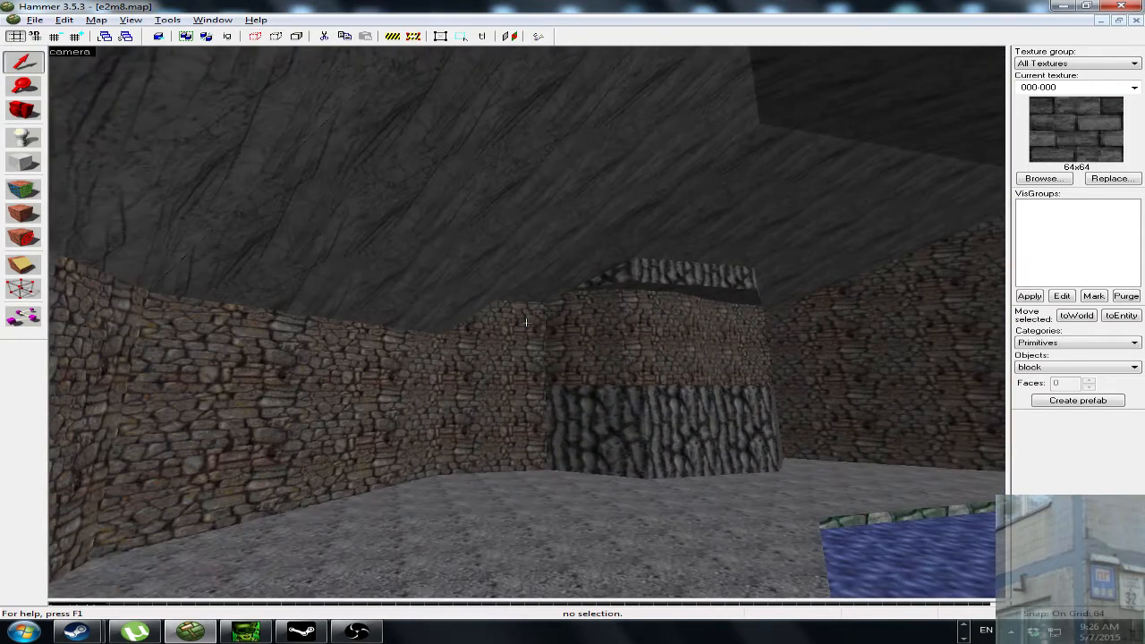
pyautogui.press('w')
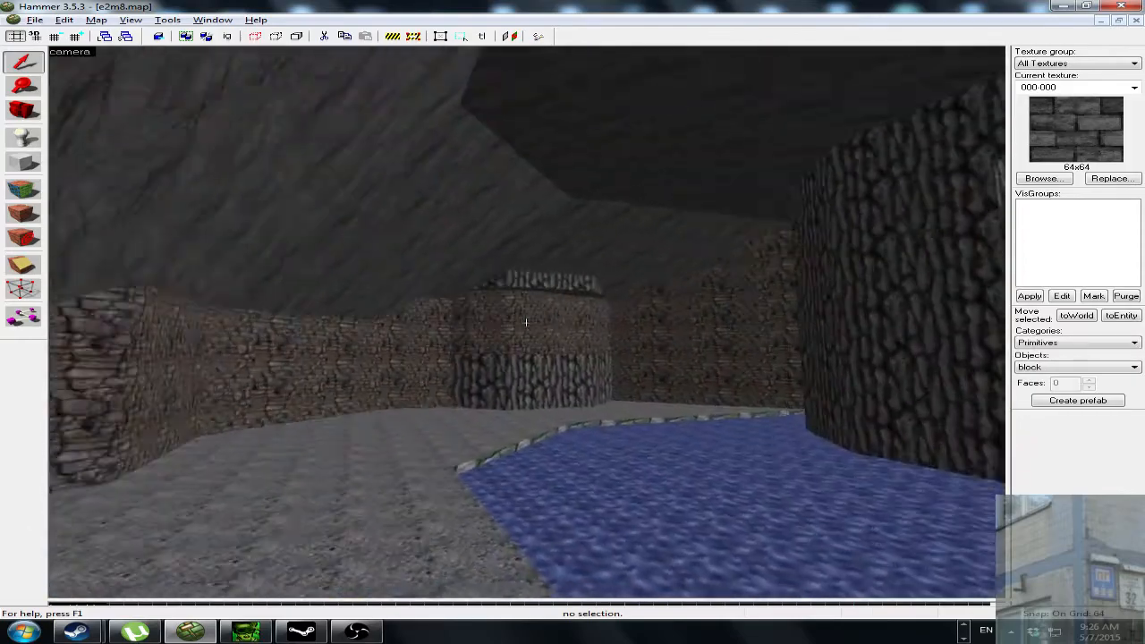
pyautogui.press('w')
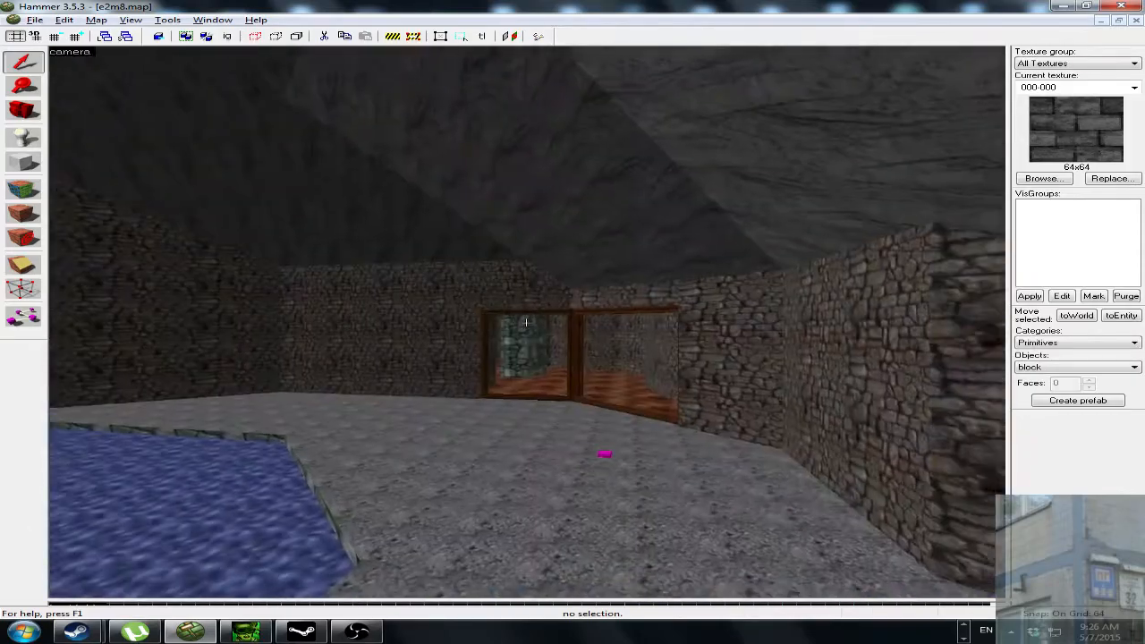
pyautogui.press('w')
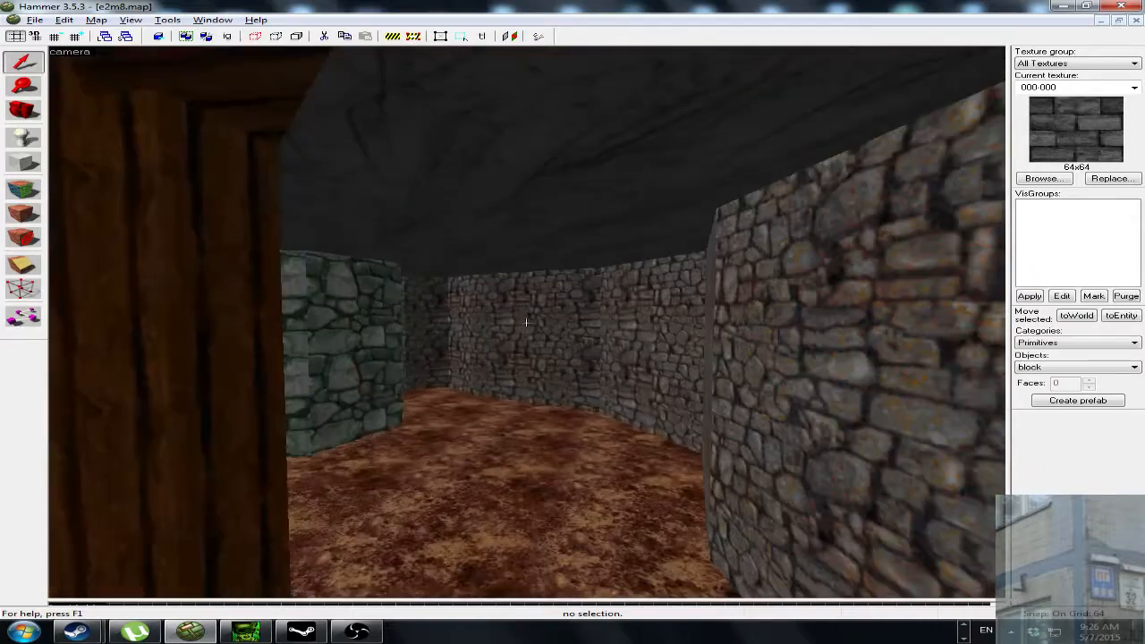
pyautogui.press('w')
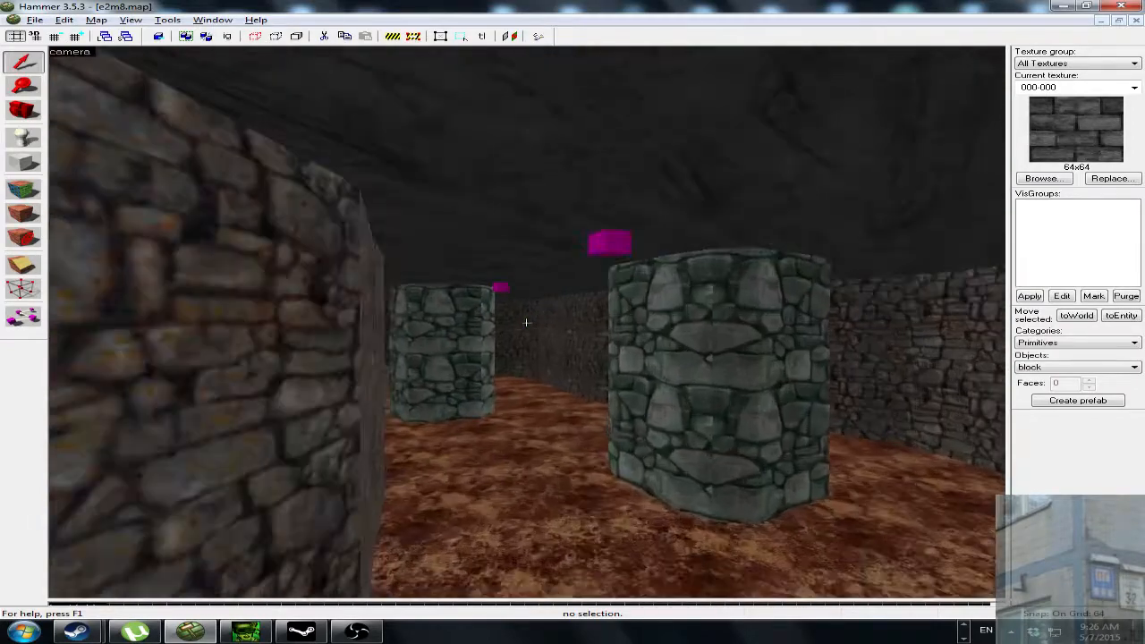
pyautogui.press('w')
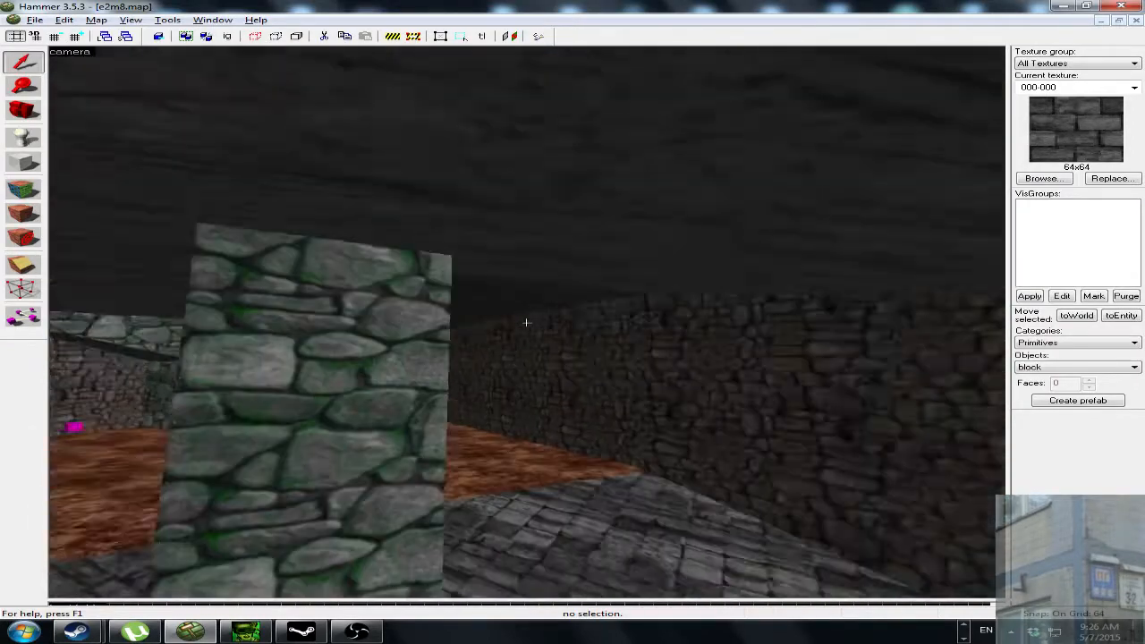
pyautogui.press('w')
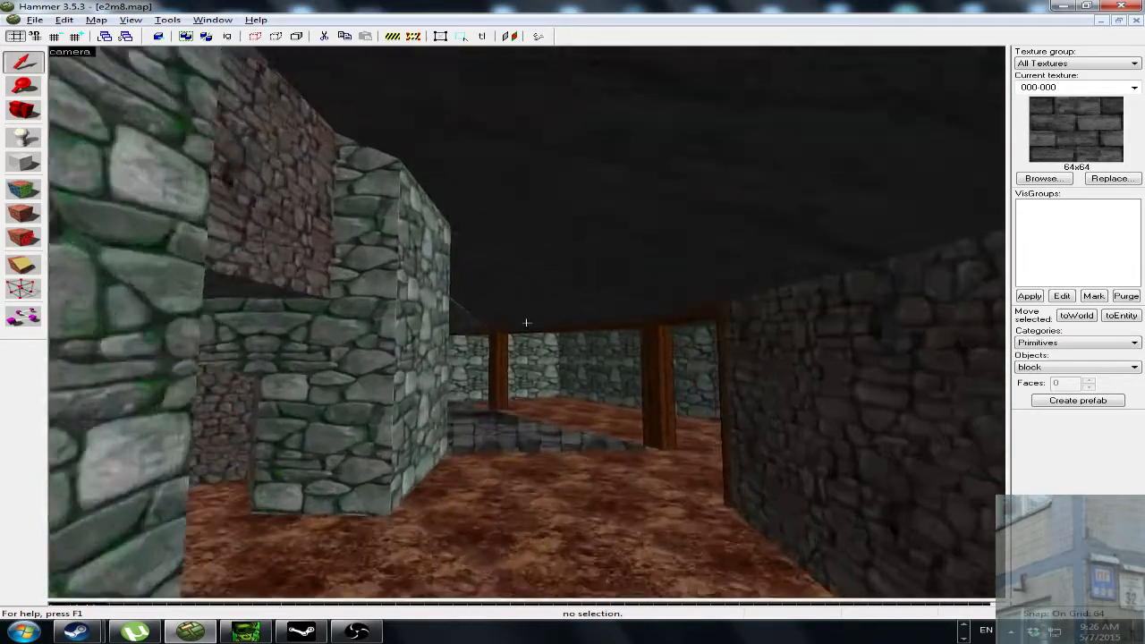
pyautogui.press('w')
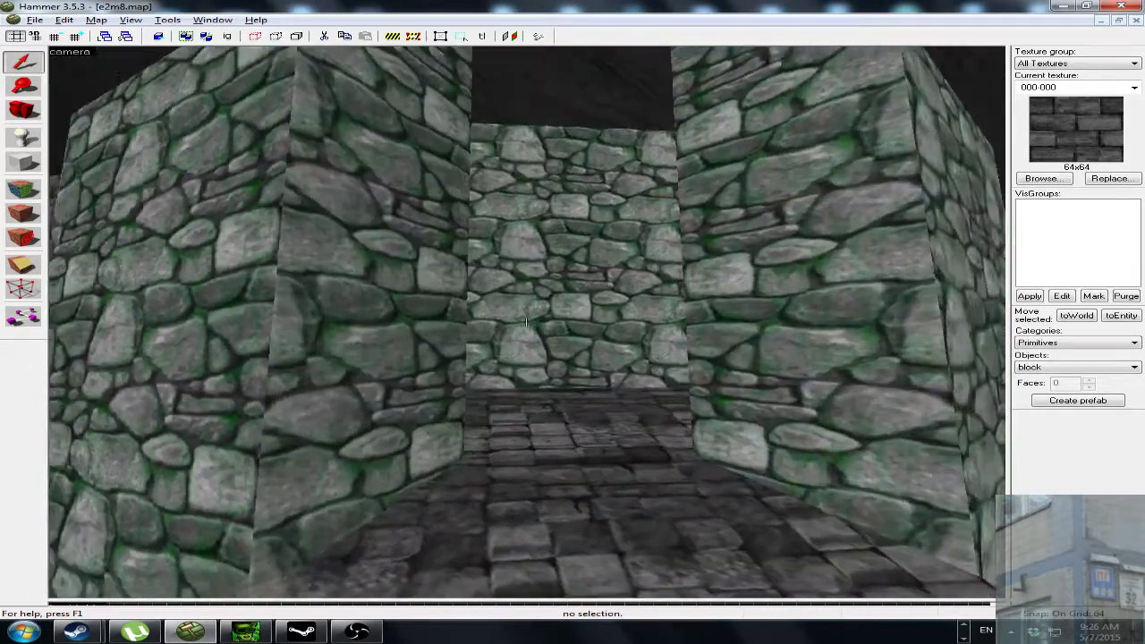
pyautogui.press('w')
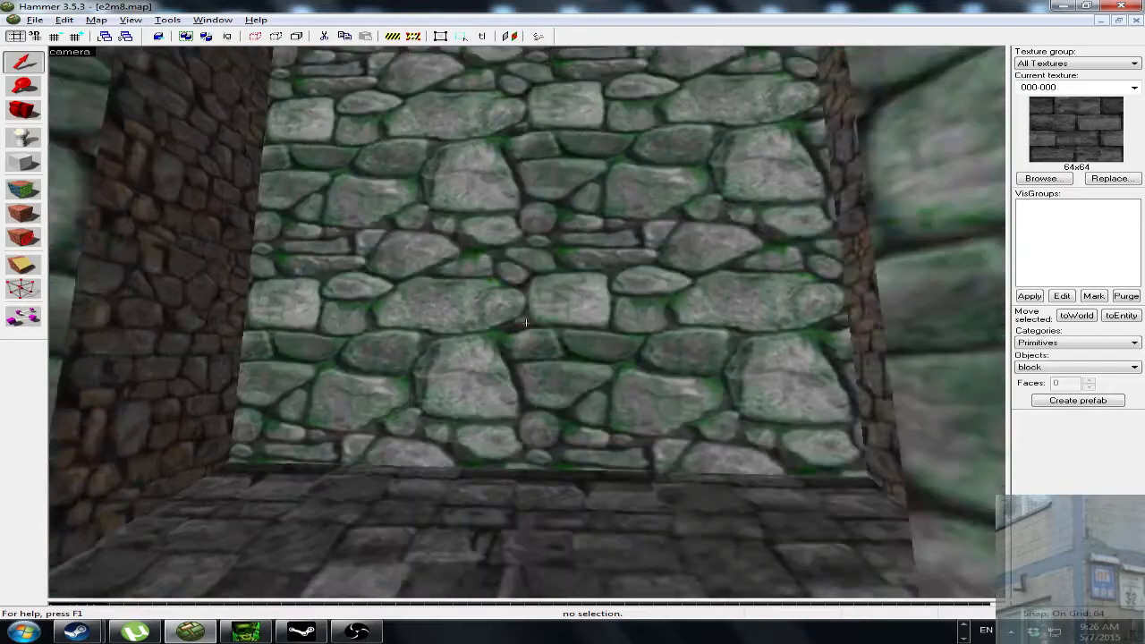
pyautogui.press('w')
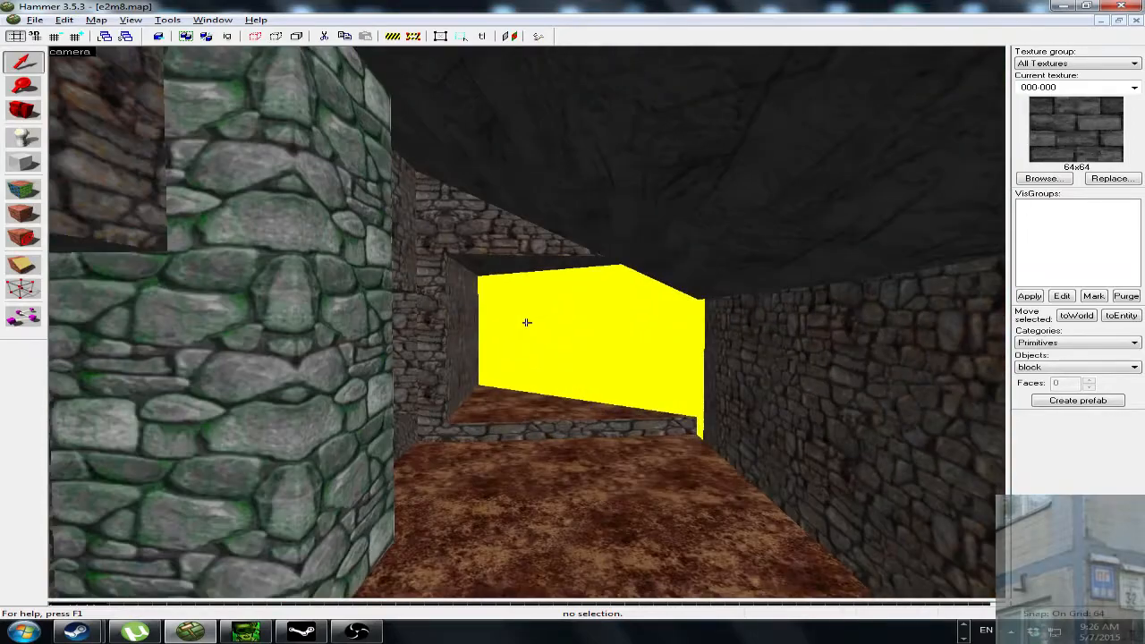
pyautogui.press('w')
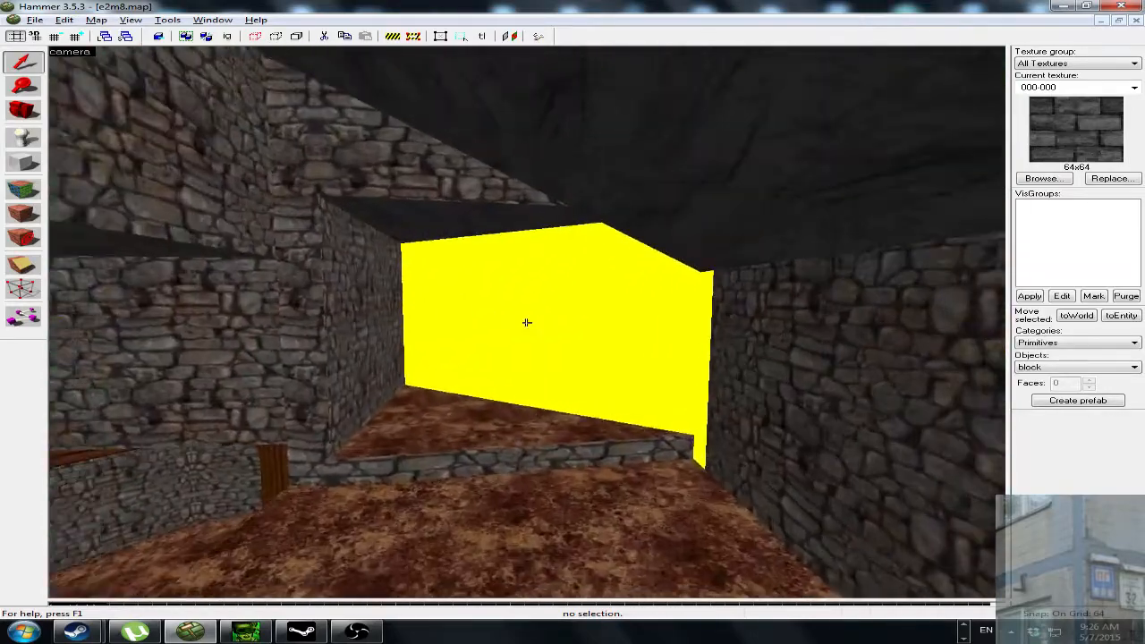
# Inspect the open gap in the stone walls from outside the map, including the neighbouring wall sections and wooden trim.
pyautogui.press('s')
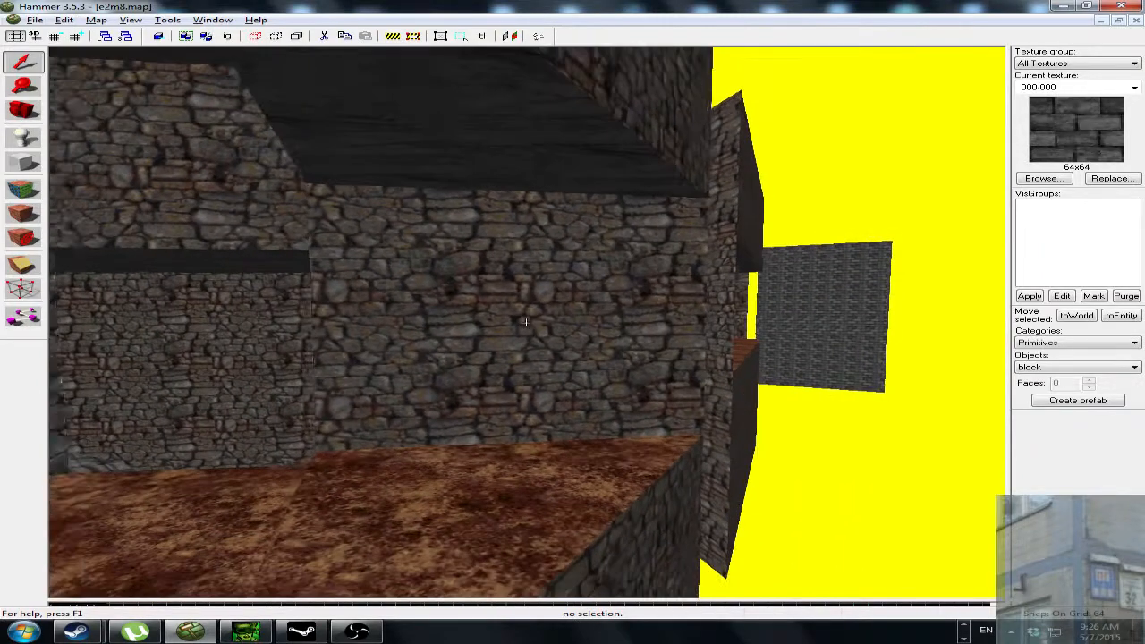
pyautogui.press('s')
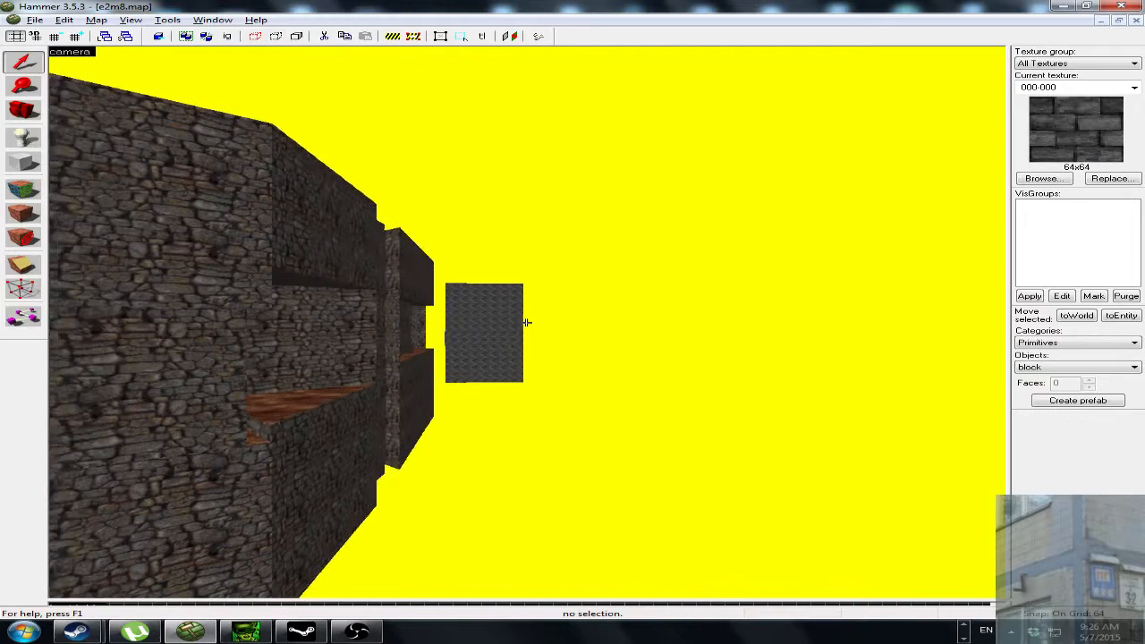
pyautogui.press('s')
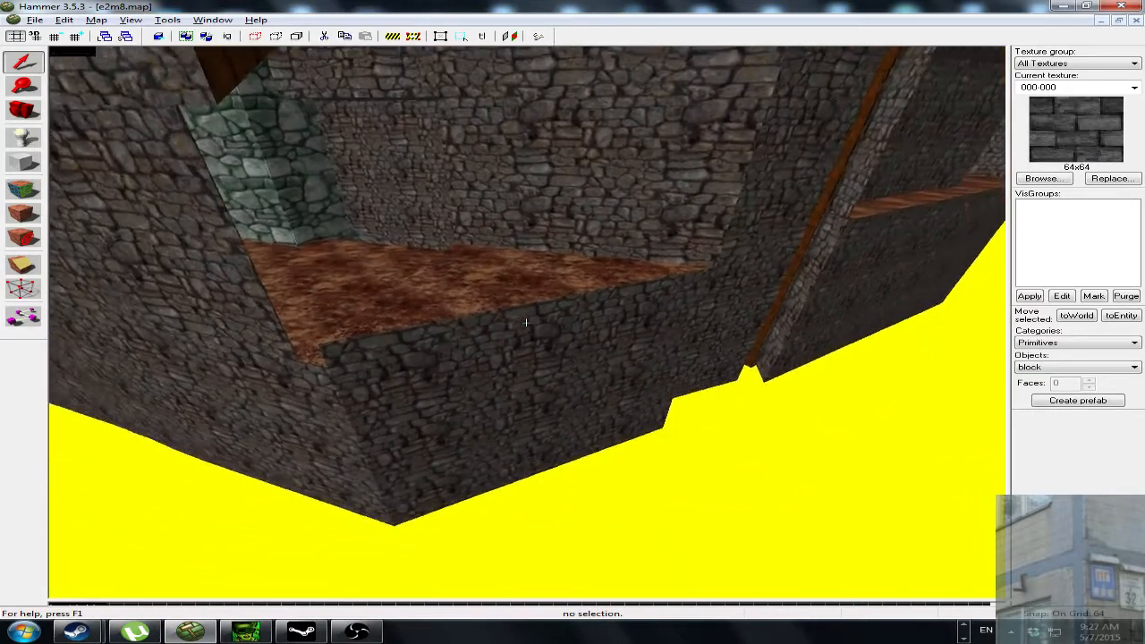
pyautogui.press('w')
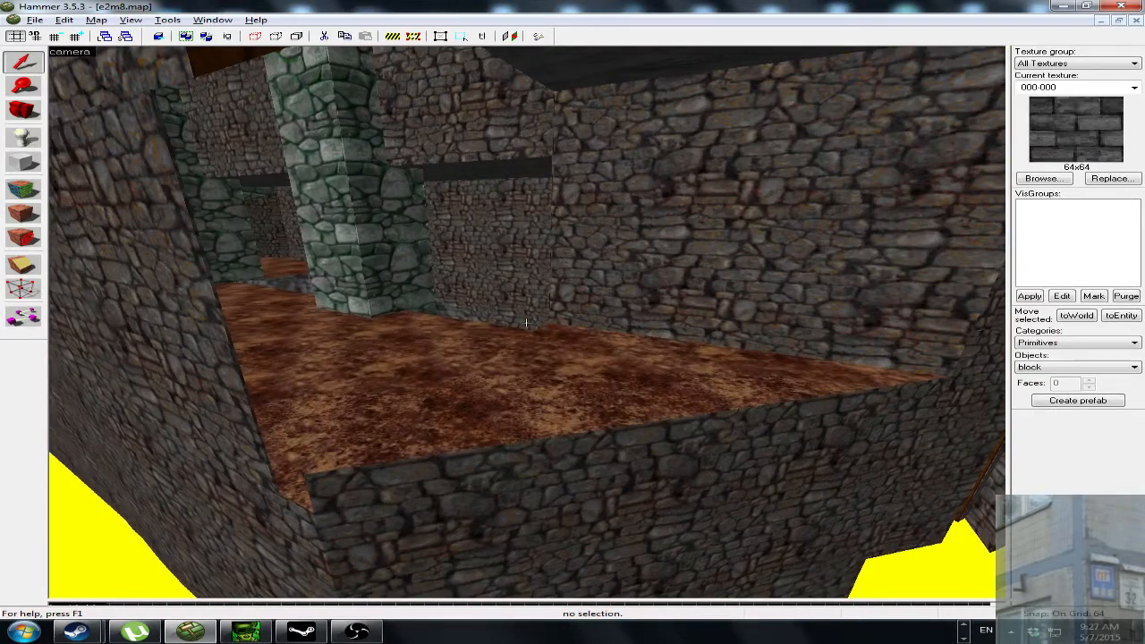
pyautogui.press('w')
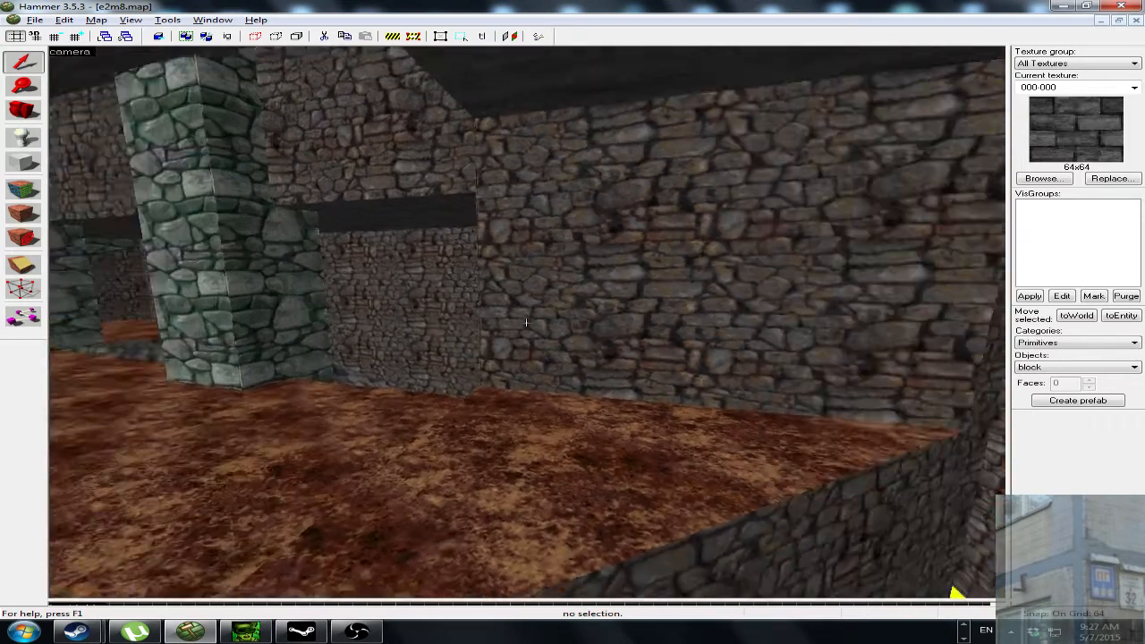
pyautogui.press('w')
pyautogui.press('d')
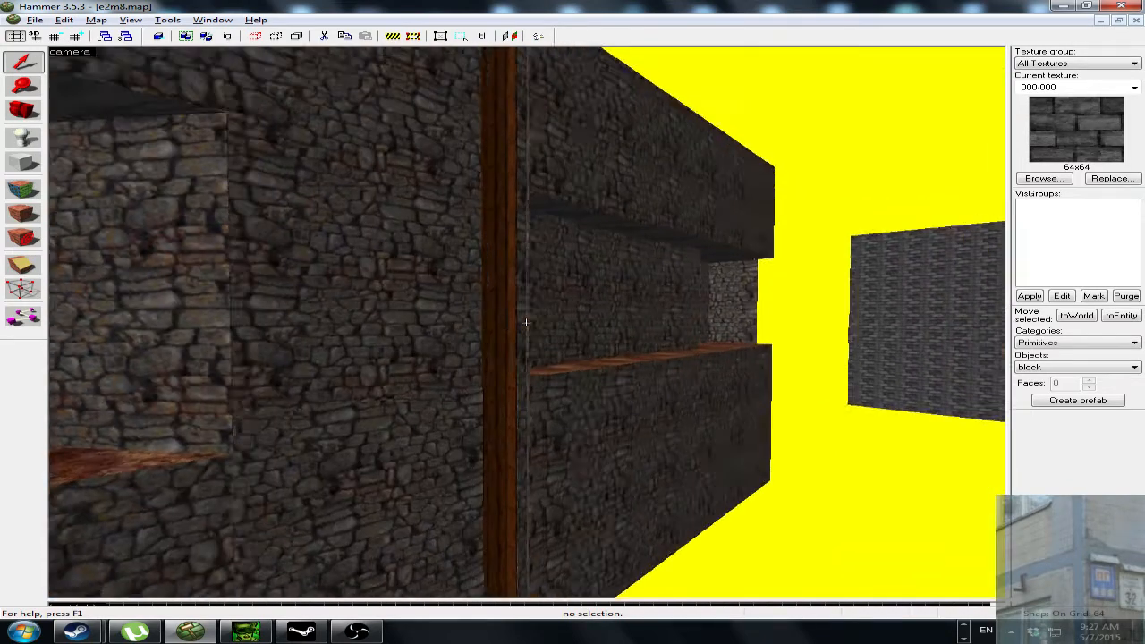
# Inspect the detached grey brick room from outside and inside.
pyautogui.press('w')
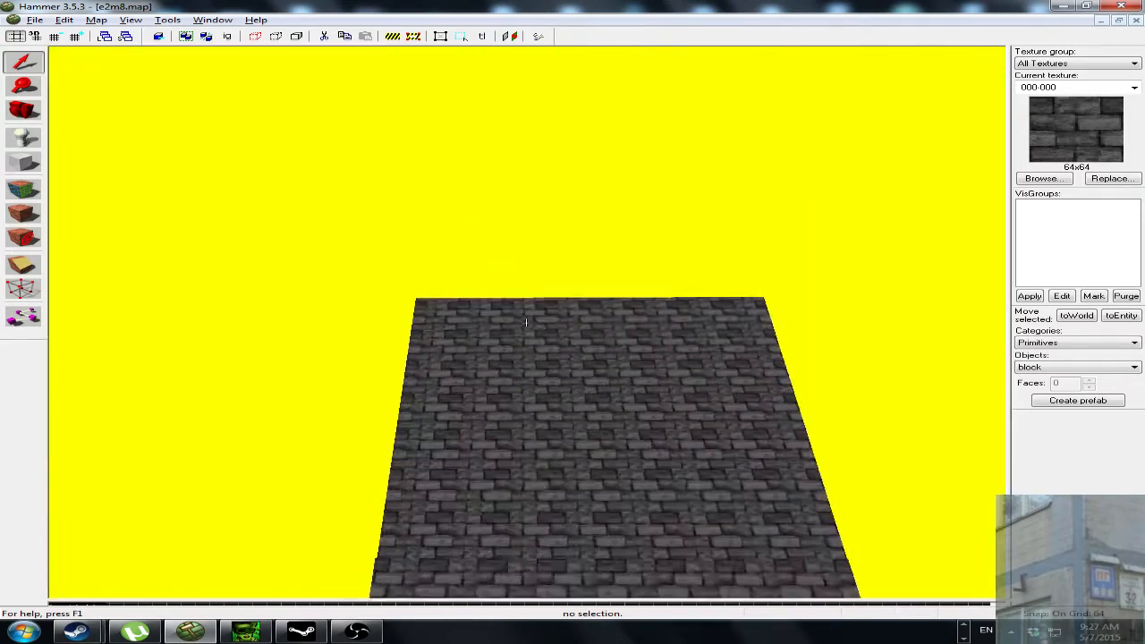
pyautogui.press('s')
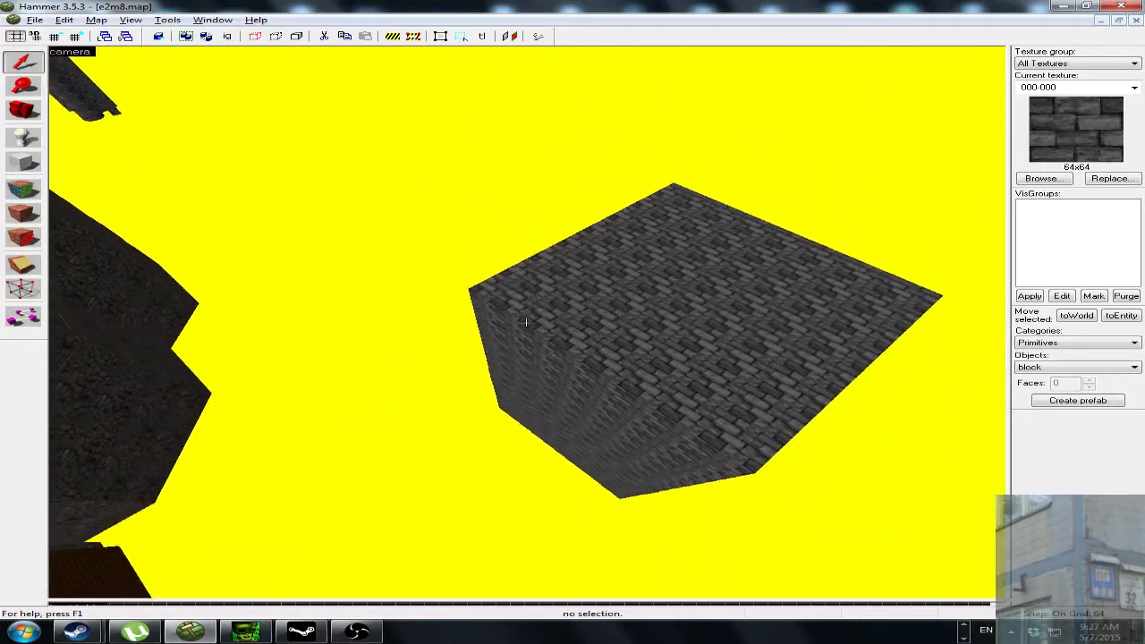
pyautogui.press('w')
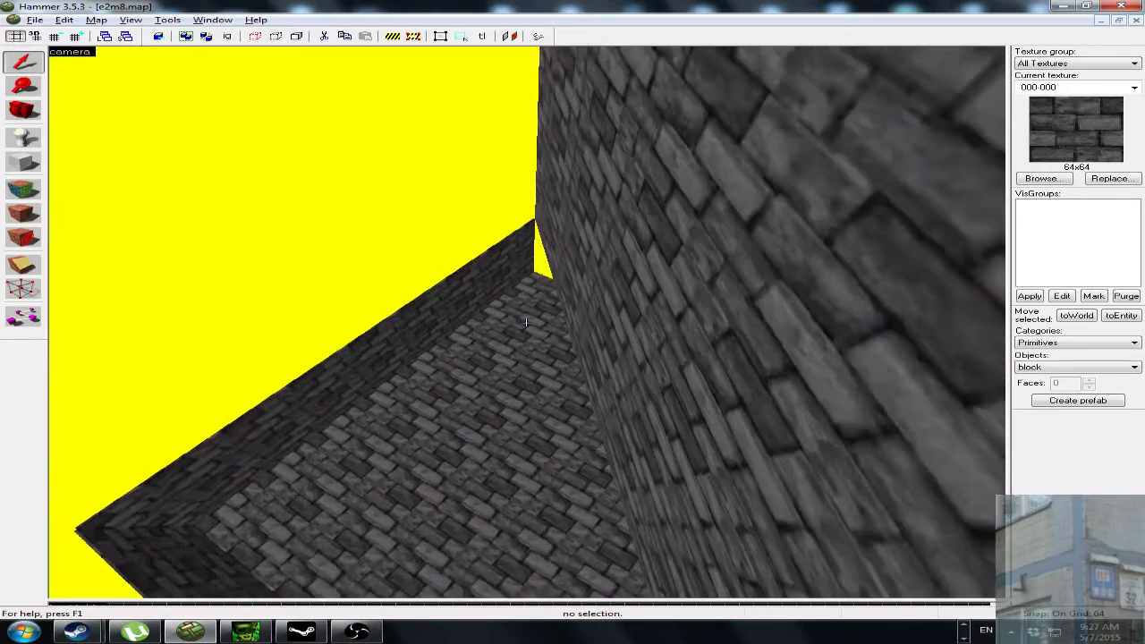
pyautogui.press('w')
pyautogui.press('w')
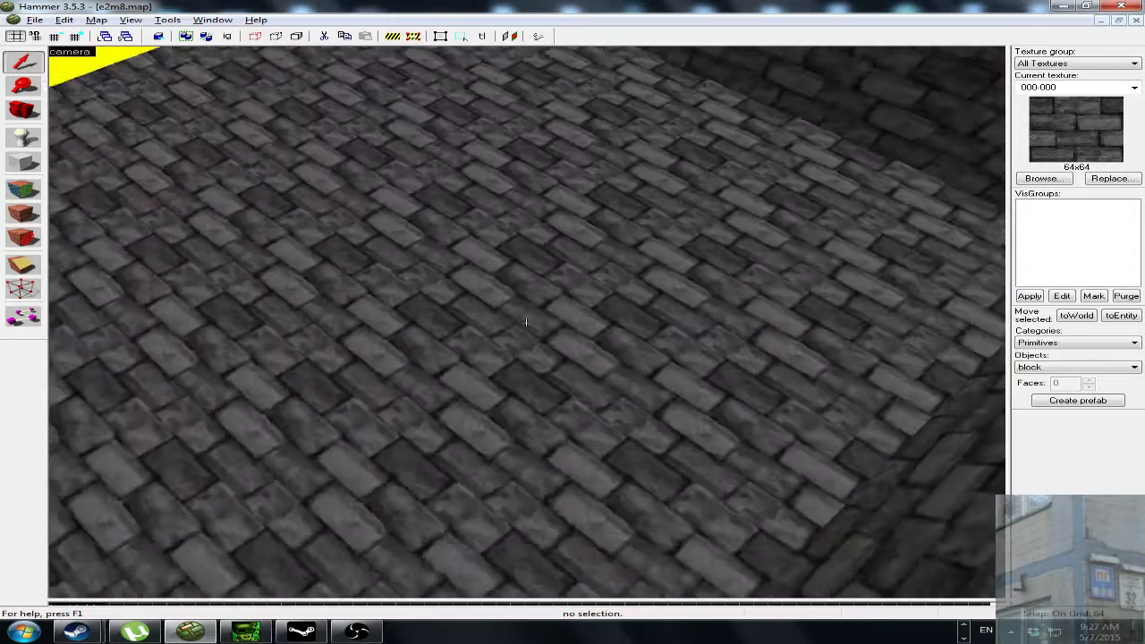
pyautogui.press('w')
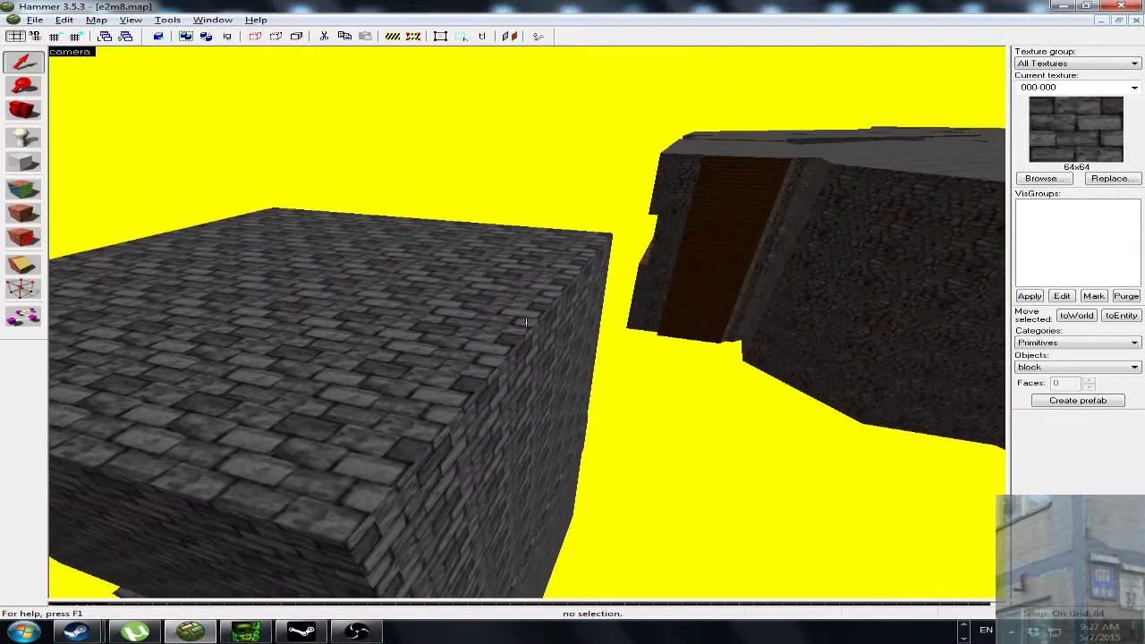
# Examine the outer shell of the main map area and return inside to the pink entity block near the wood-framed openings.
pyautogui.press('Left')
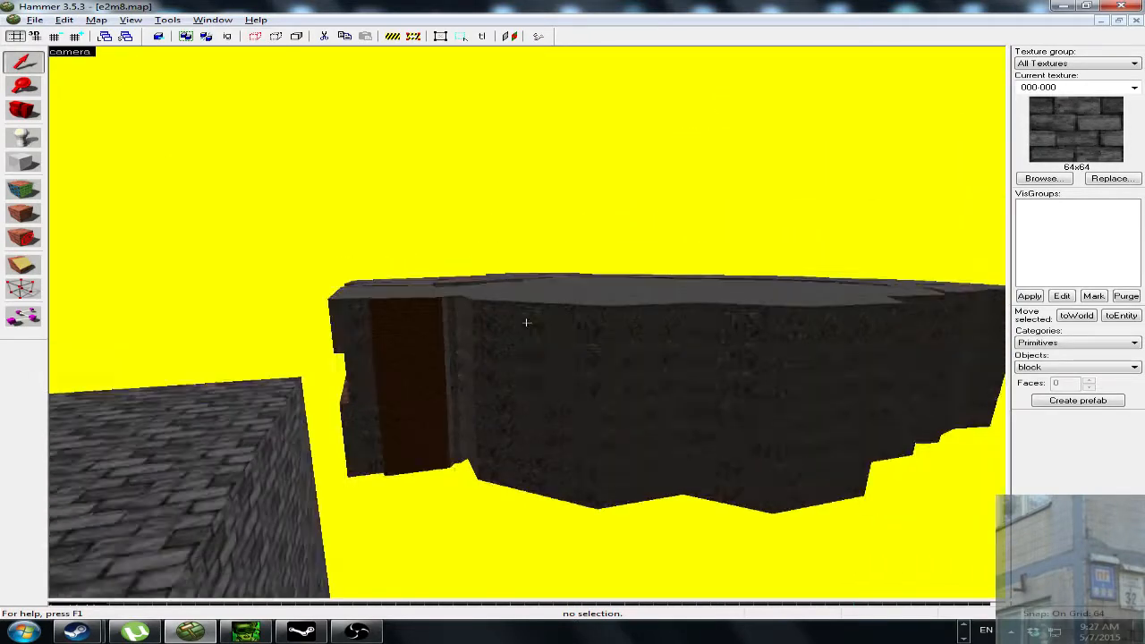
pyautogui.press('w')
pyautogui.press('Right')
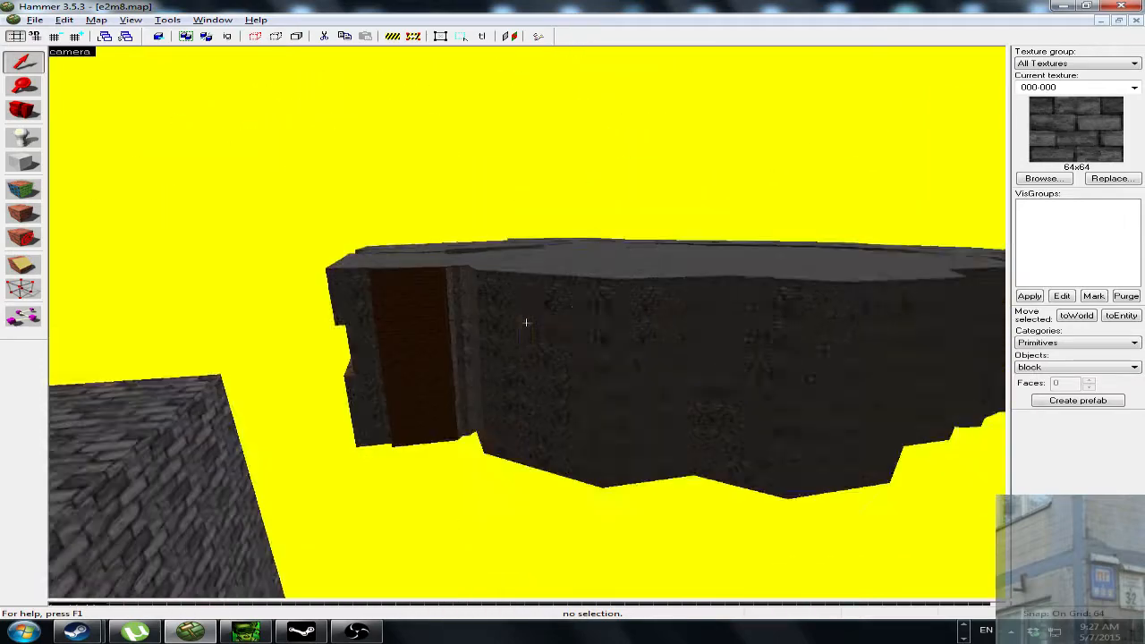
pyautogui.press('w')
pyautogui.press('w')
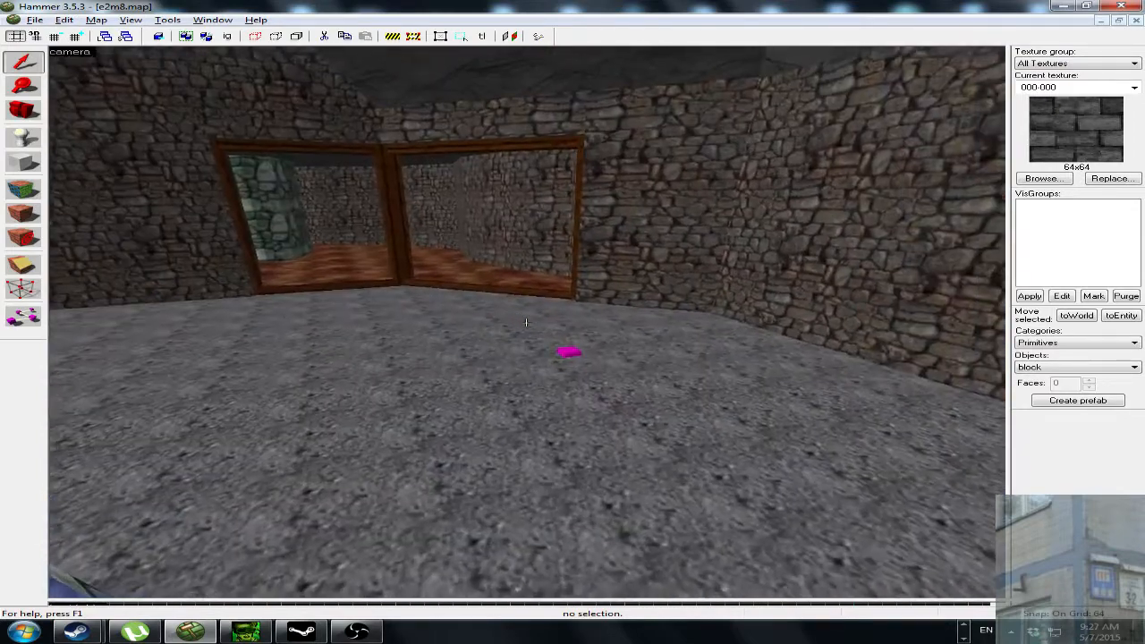
pyautogui.press('w')
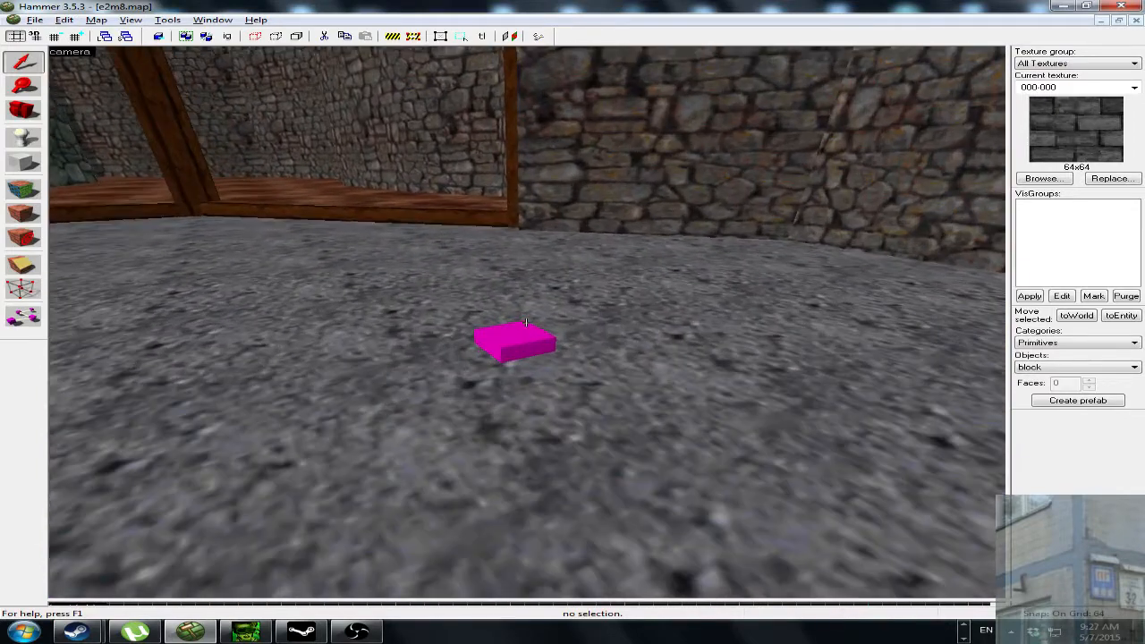
# Delete the foremost layers of the curved stone wall above the red ledge, suppressing the undo warning for future edits.
pyautogui.press('Left')
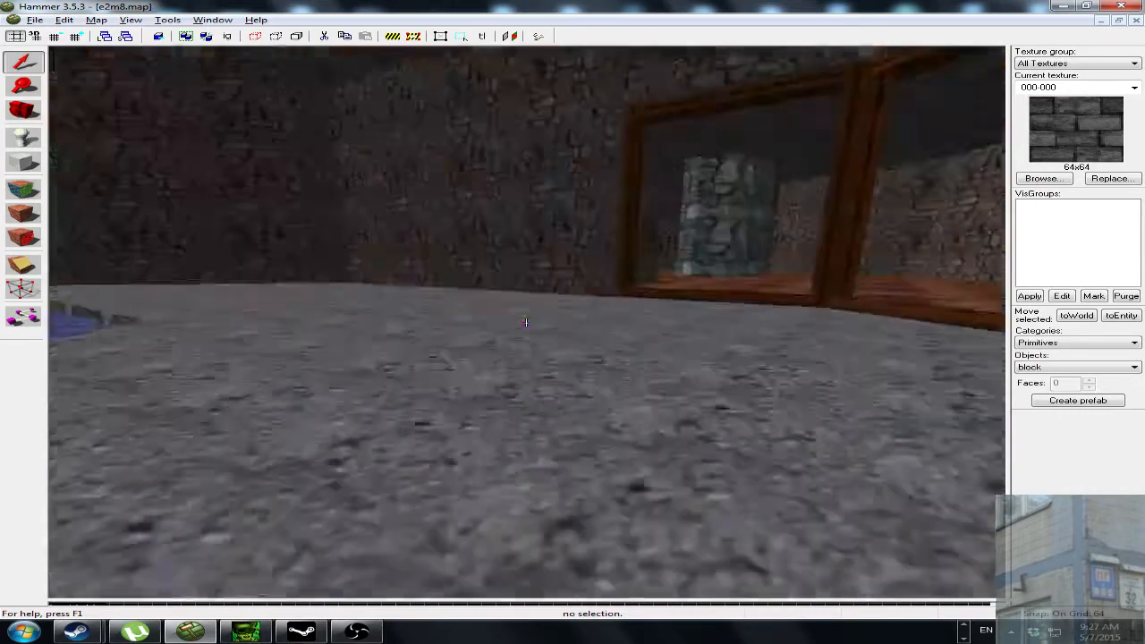
pyautogui.press('Left')
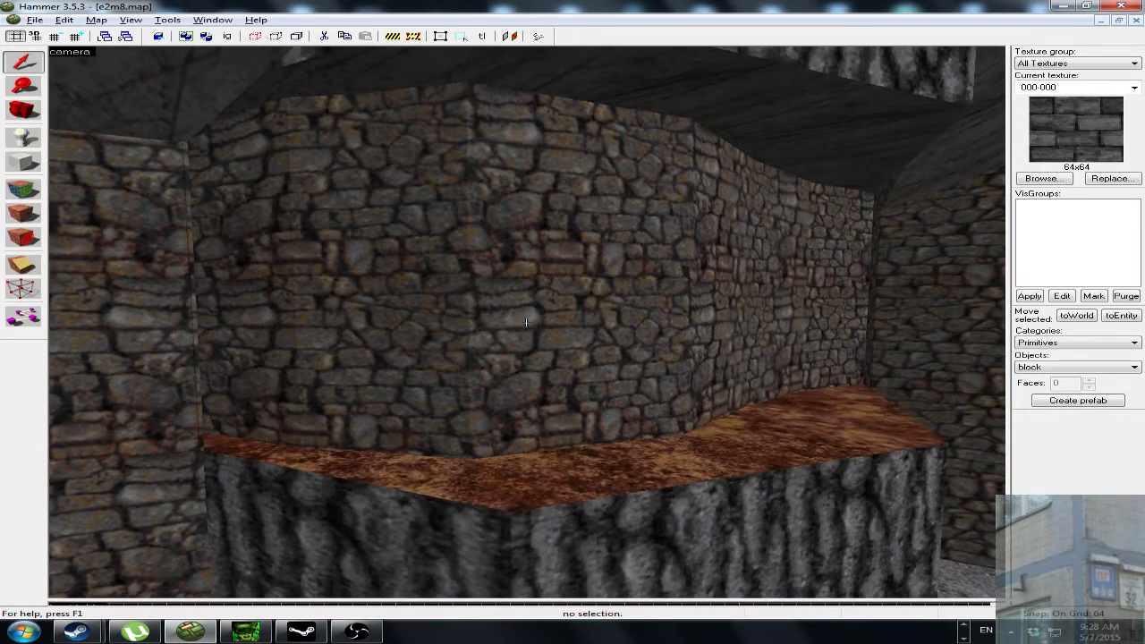
pyautogui.click(526, 322)
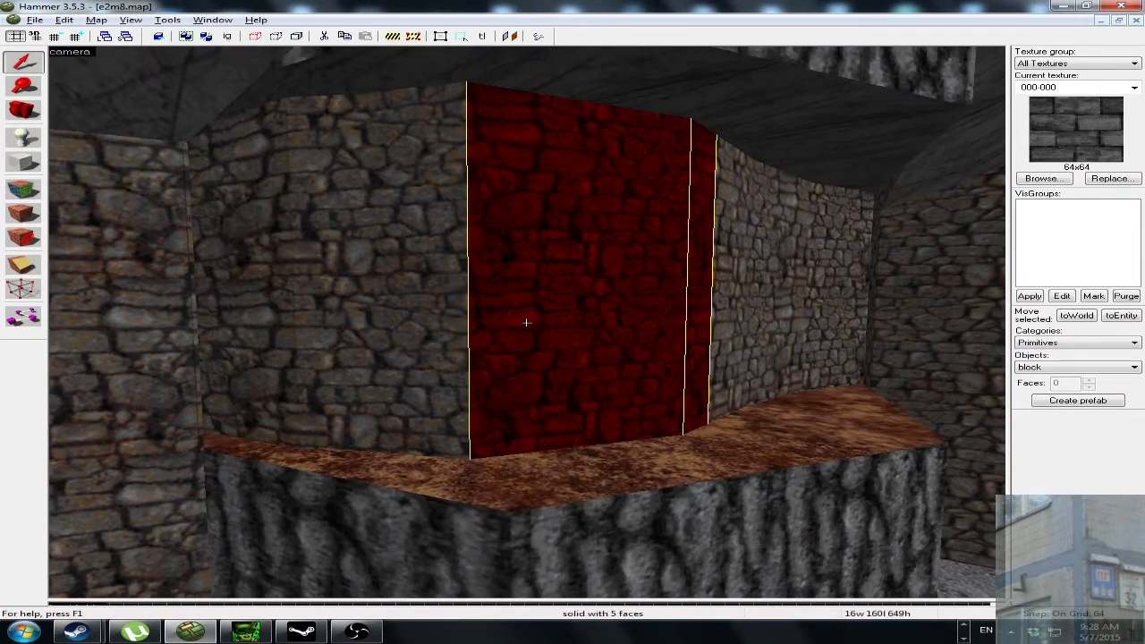
pyautogui.click(654, 338)
pyautogui.click(618, 348)
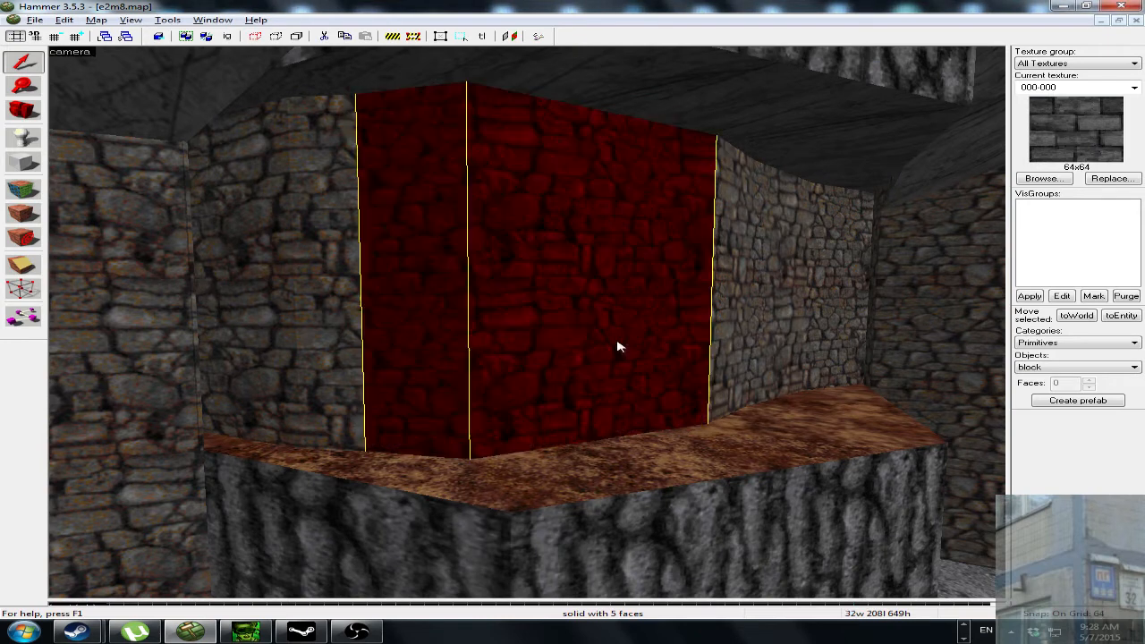
pyautogui.click(654, 339)
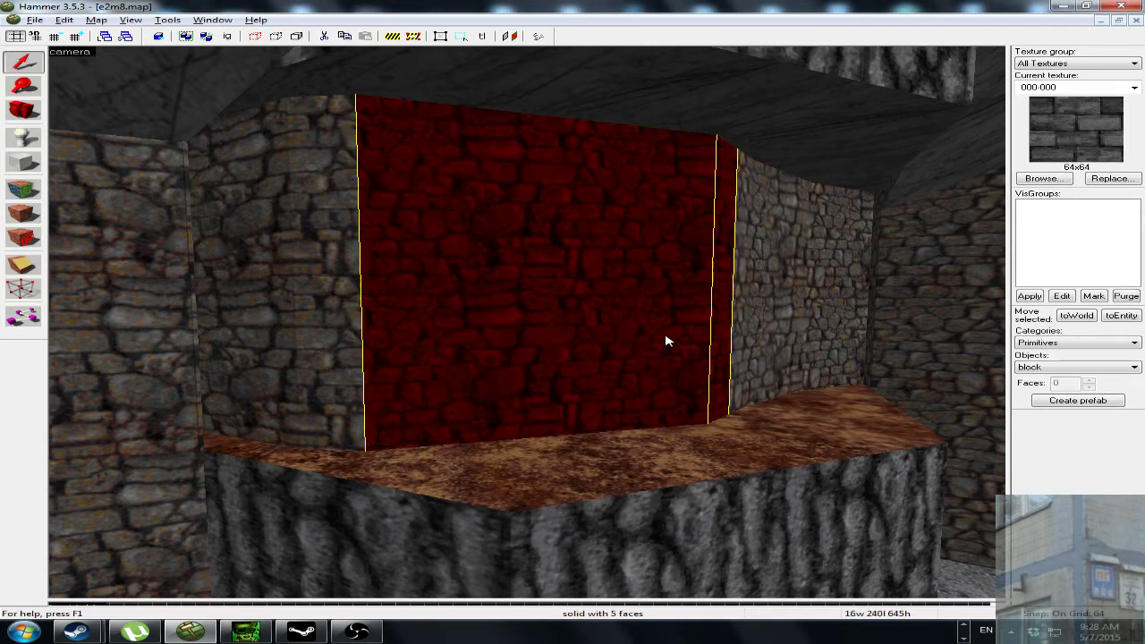
pyautogui.click(516, 354)
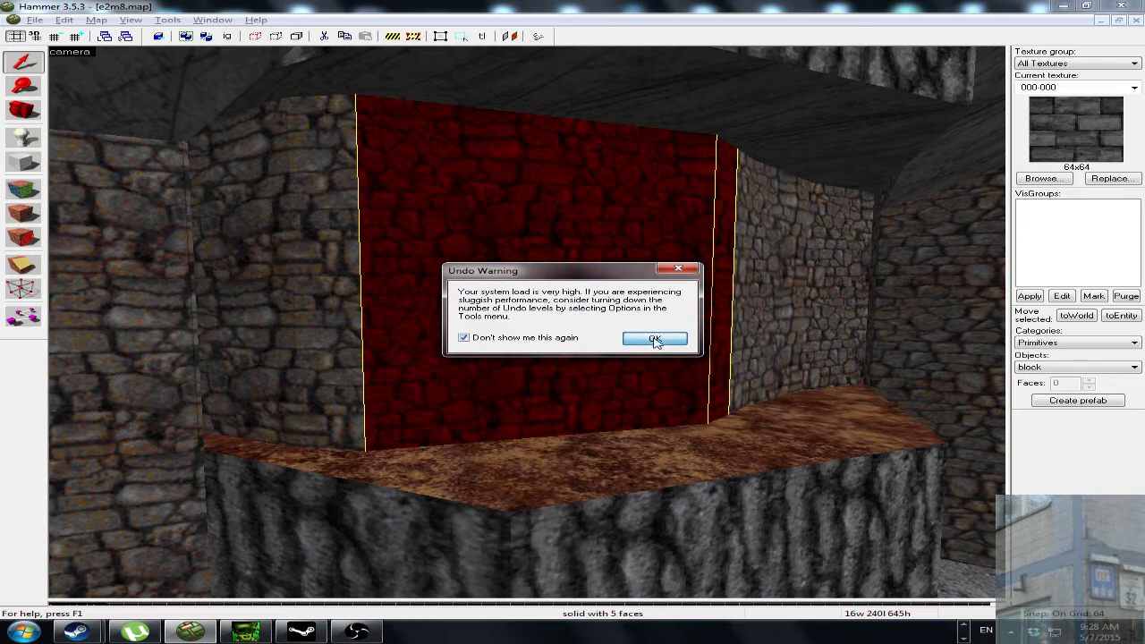
pyautogui.click(655, 339)
pyautogui.click(541, 351)
pyautogui.click(543, 350)
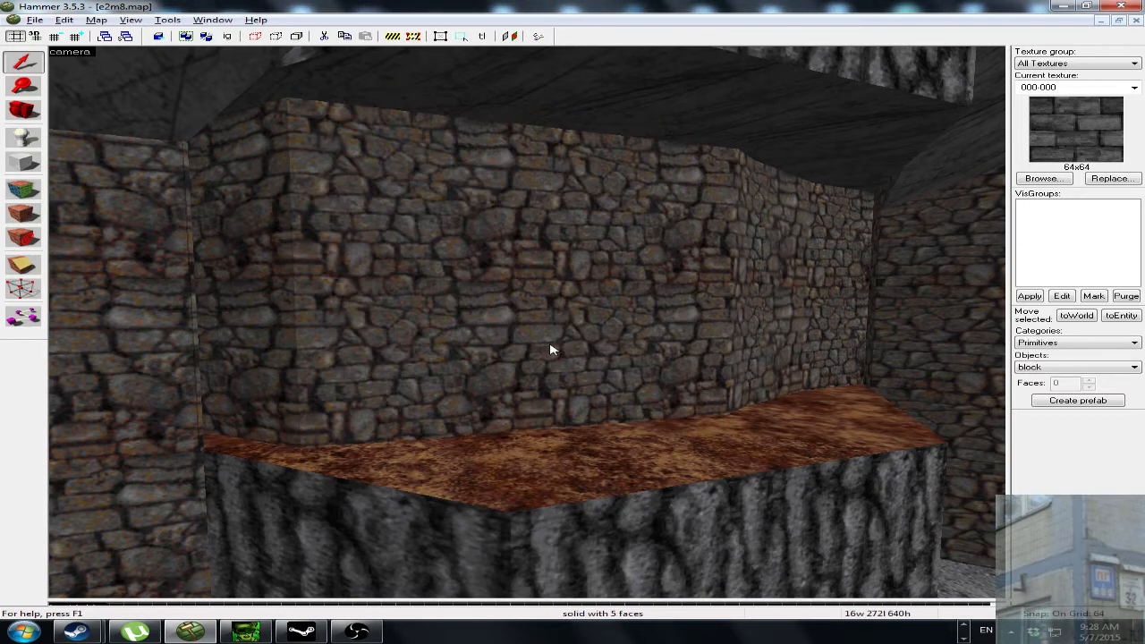
# Delete the remaining full-width stone wall solids in front of the wooden plank wall on the ledge.
pyautogui.click(553, 349)
pyautogui.press('Delete')
pyautogui.click(552, 345)
pyautogui.press('Delete')
pyautogui.click(546, 344)
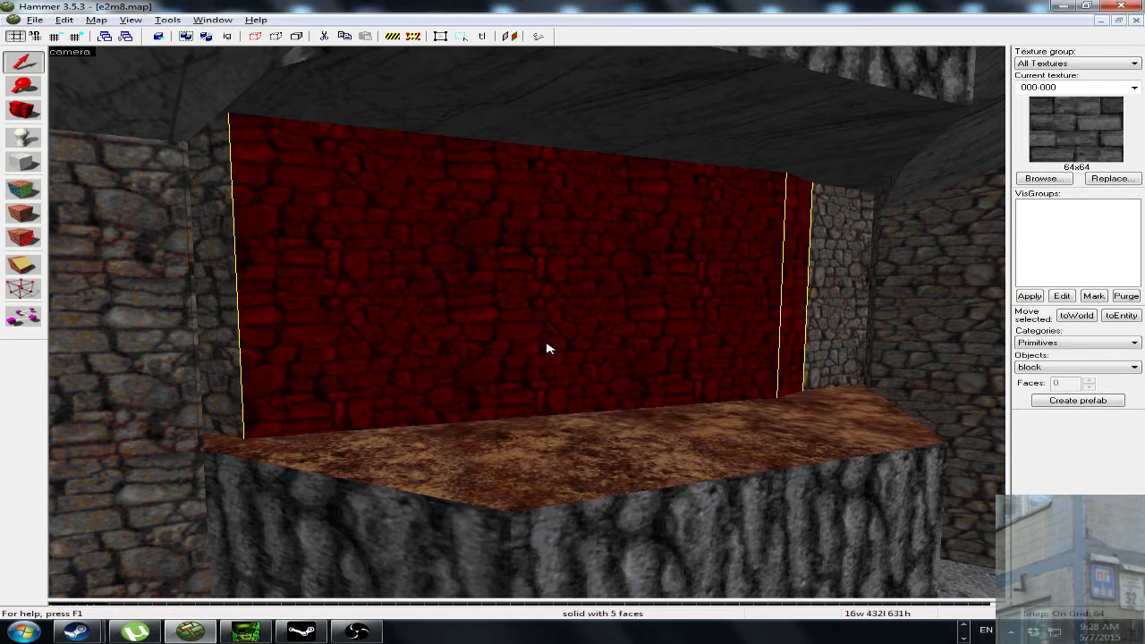
pyautogui.press('Delete')
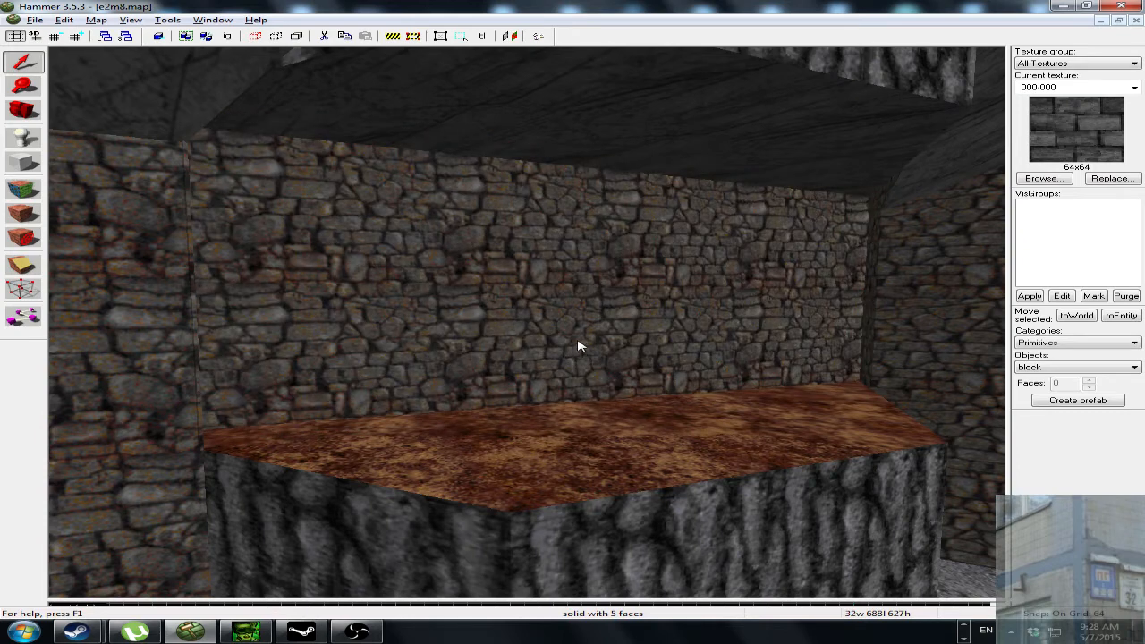
pyautogui.click(577, 345)
pyautogui.press('Delete')
# Delete the successive wooden plank wall solids blocking the back of the ledge alcove.
pyautogui.click(577, 345)
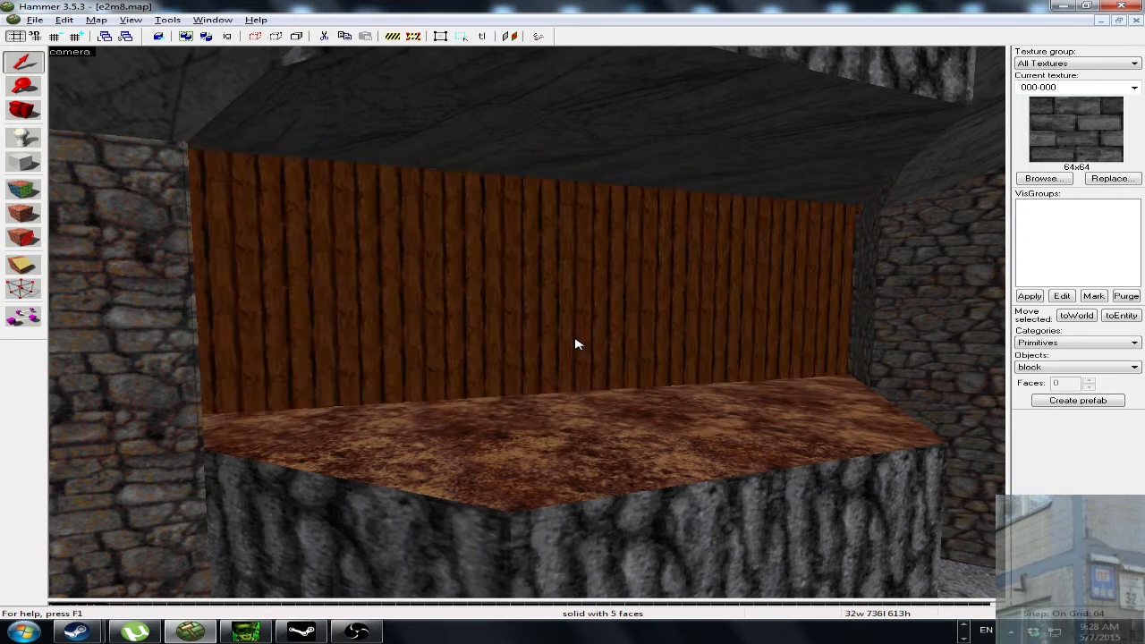
pyautogui.press('Delete')
pyautogui.click(577, 344)
pyautogui.press('Delete')
pyautogui.click(583, 341)
pyautogui.press('Delete')
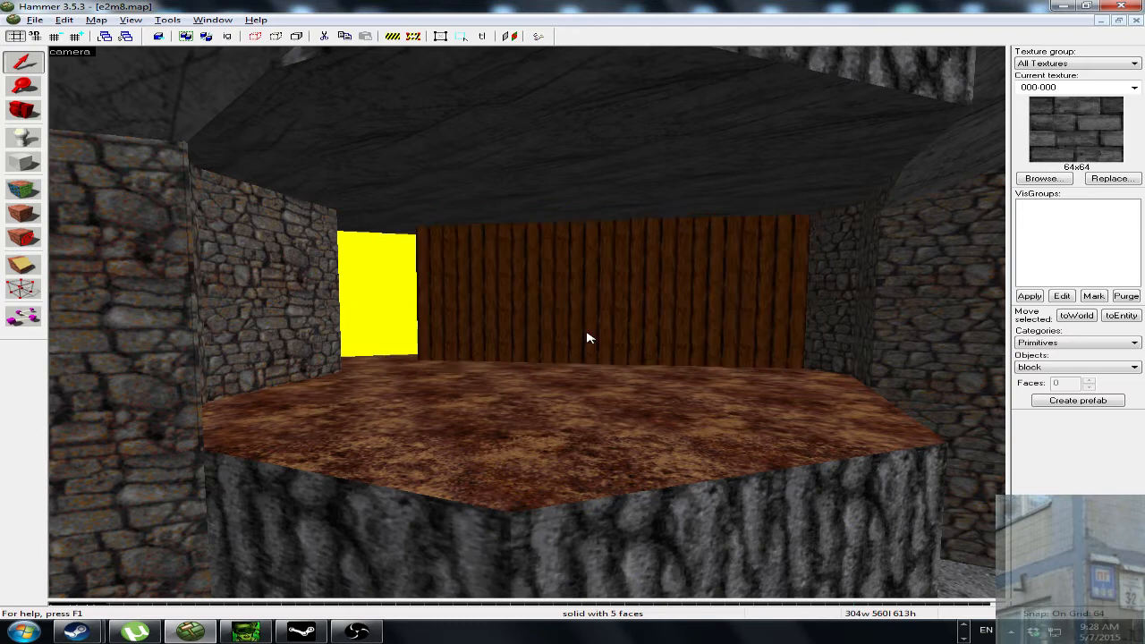
pyautogui.click(587, 339)
pyautogui.press('Delete')
pyautogui.click(587, 333)
pyautogui.press('Delete')
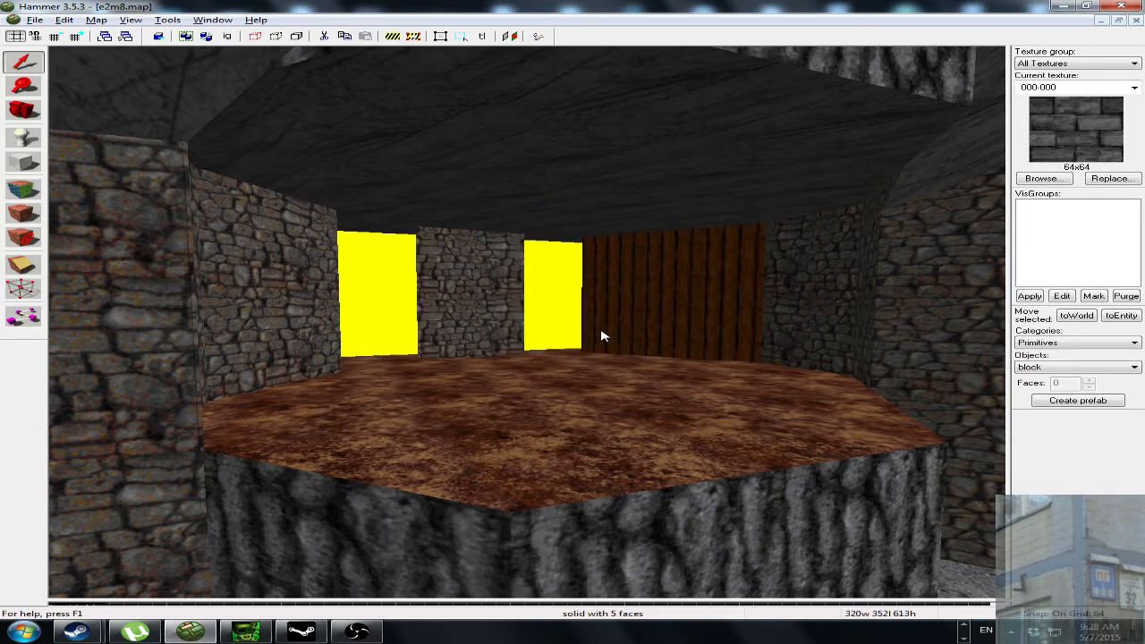
pyautogui.click(602, 333)
pyautogui.press('Delete')
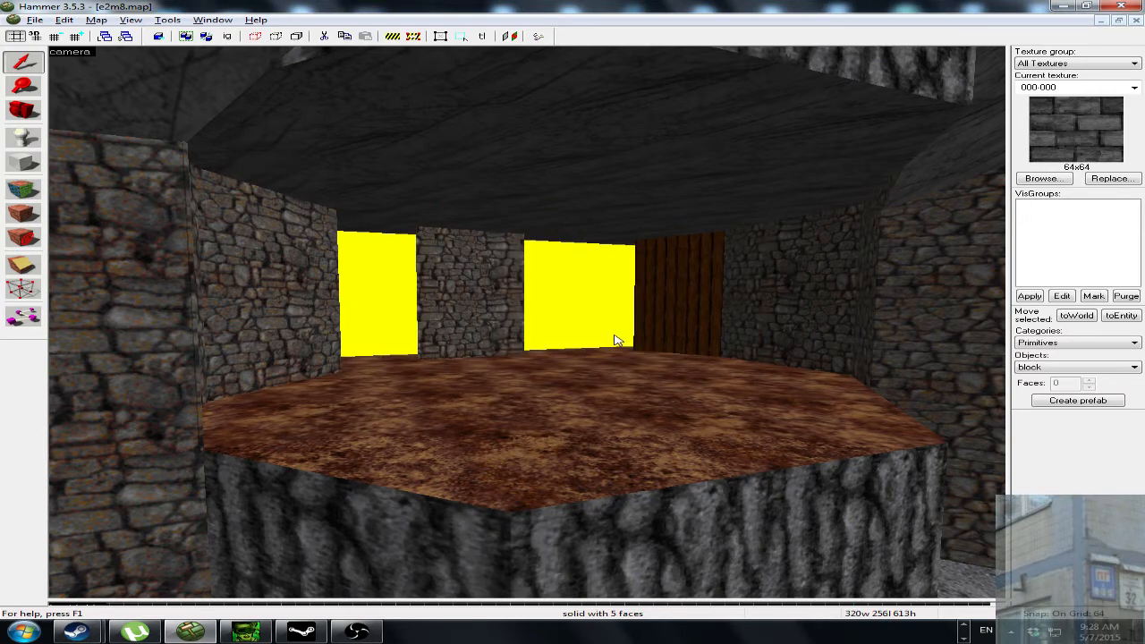
# Remove the last plank solids and the narrow stone section at the end of the alcove's back wall.
pyautogui.press('z')
pyautogui.press('w')
pyautogui.press('z')
pyautogui.click(675, 331)
pyautogui.click(373, 342)
pyautogui.press('Delete')
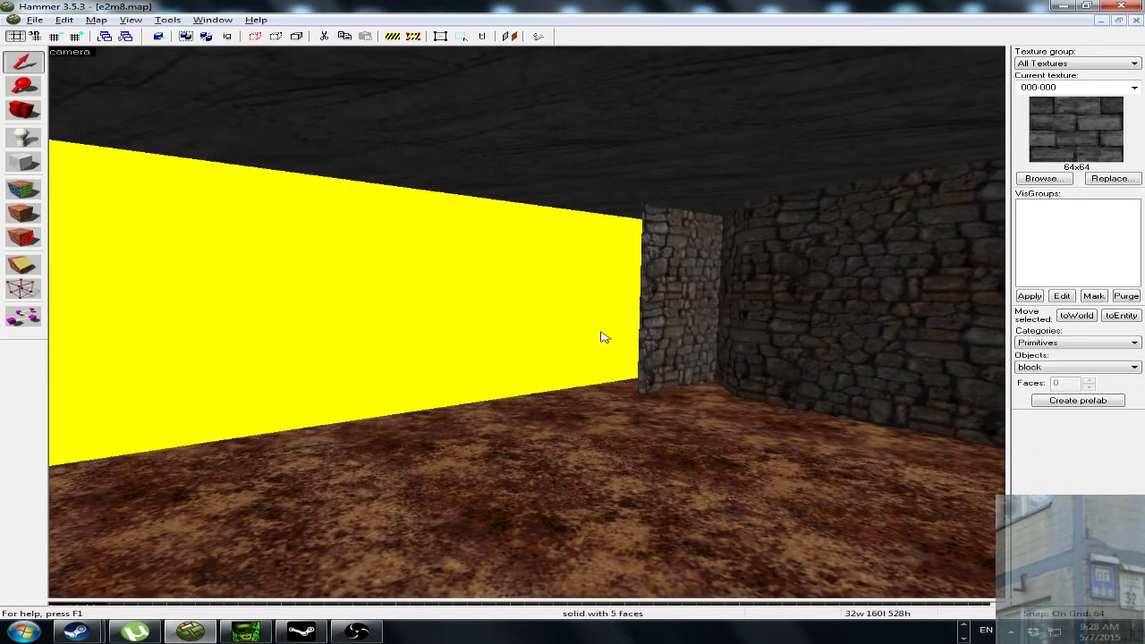
pyautogui.click(682, 329)
# Inspect the opened alcove from outside the map, including the neighbouring stone walls, wooden trim and green pillar passage.
pyautogui.press('z')
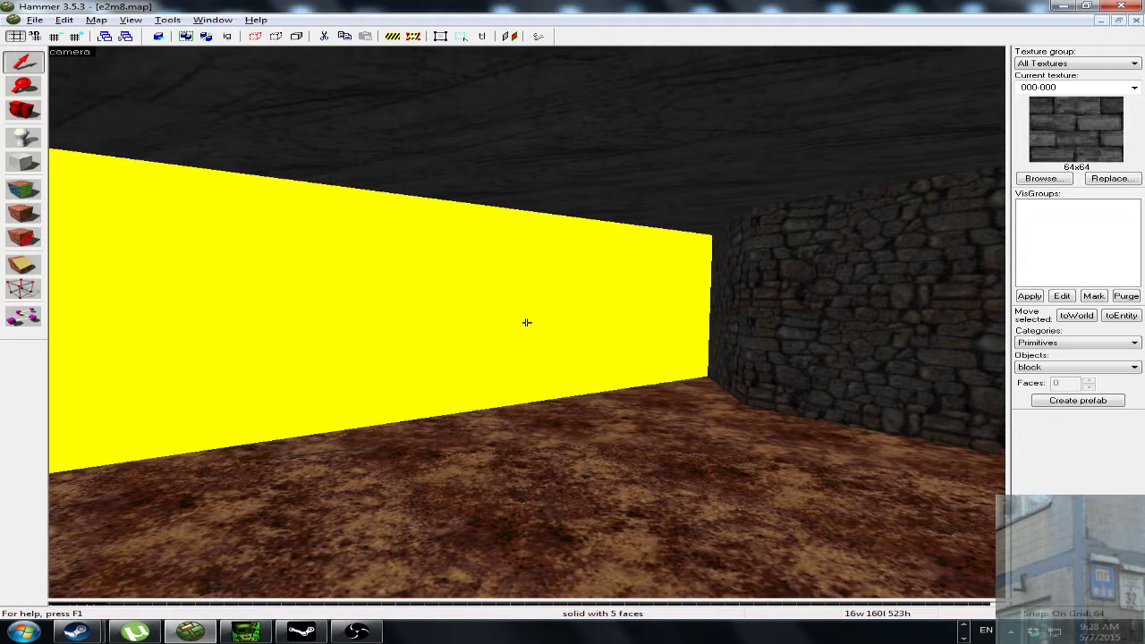
pyautogui.press('w')
pyautogui.press('s')
pyautogui.press('a')
pyautogui.press('w')
pyautogui.press('d')
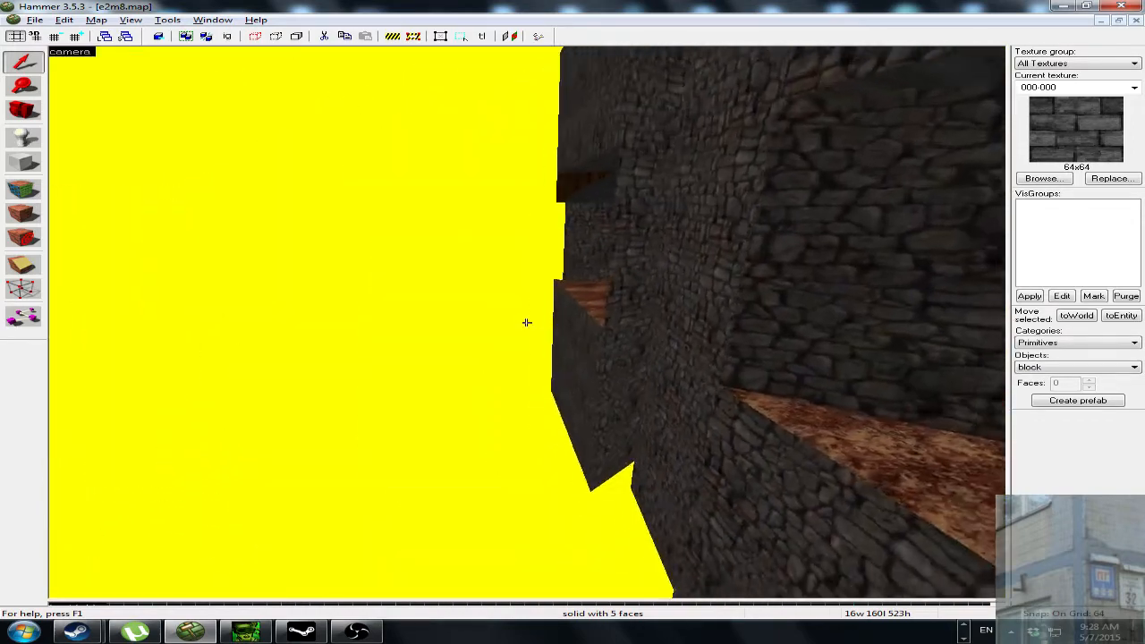
pyautogui.press('d')
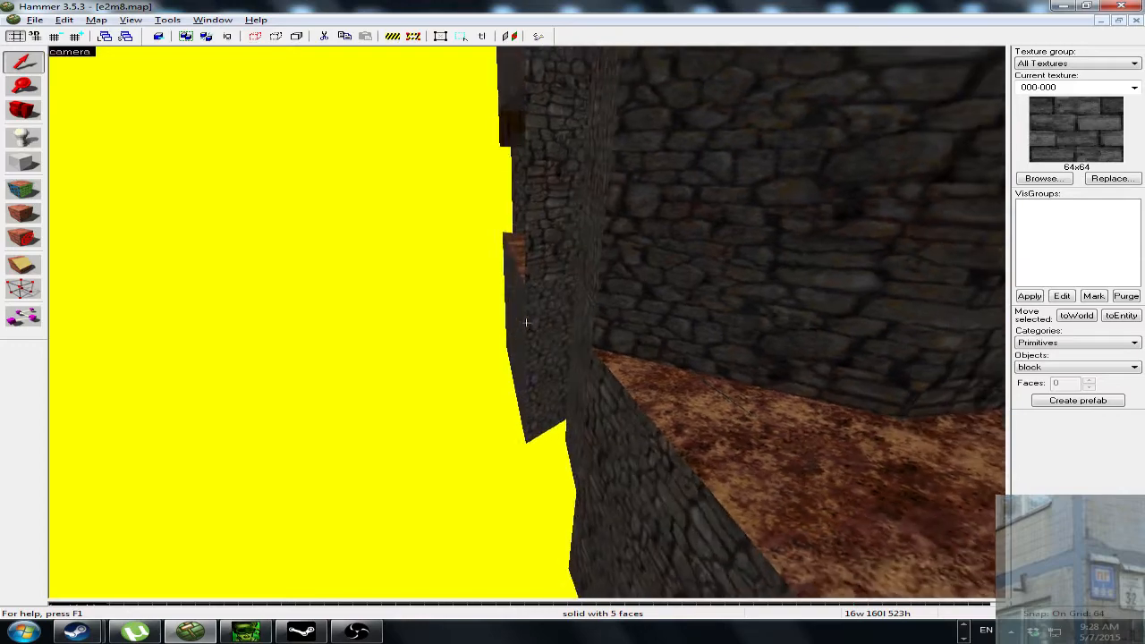
pyautogui.press('d')
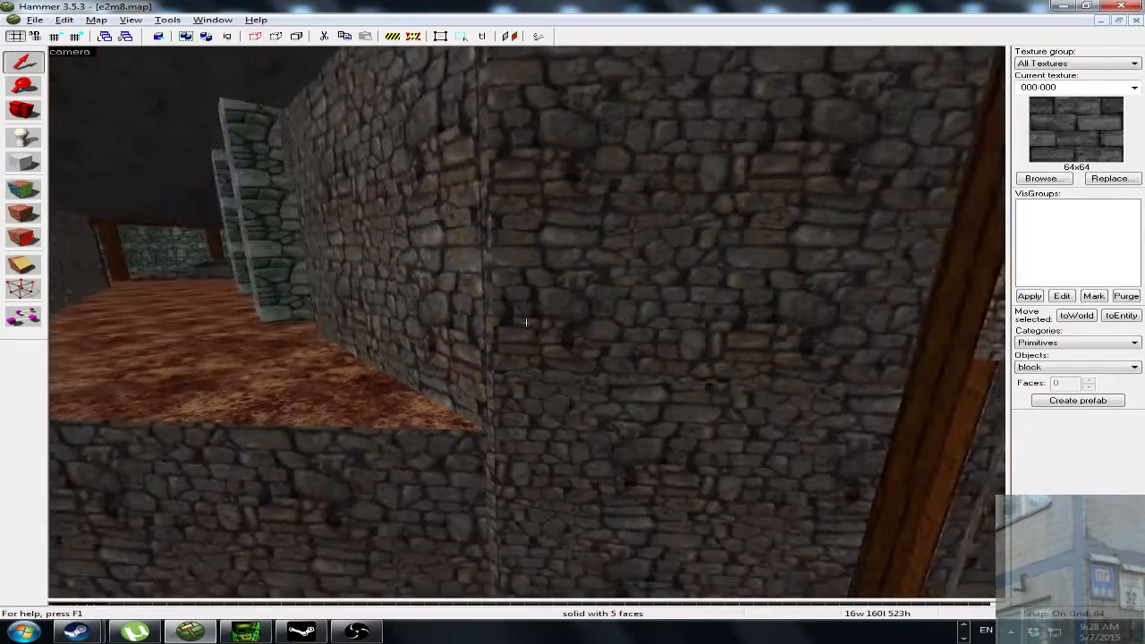
pyautogui.press('w')
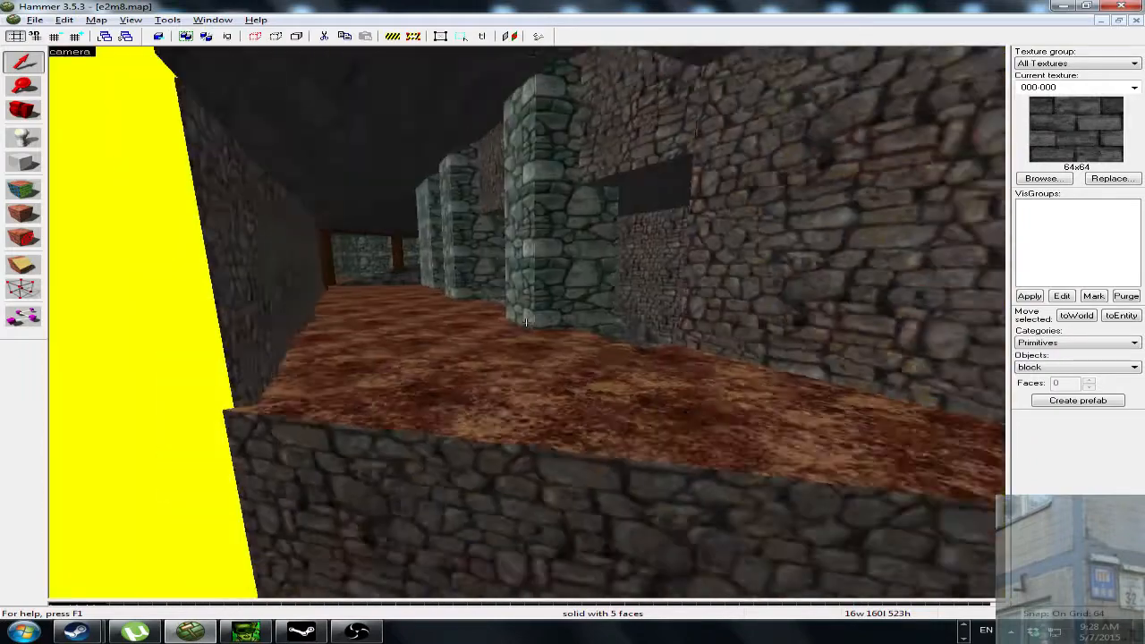
pyautogui.press('s')
pyautogui.press('w')
pyautogui.press('w')
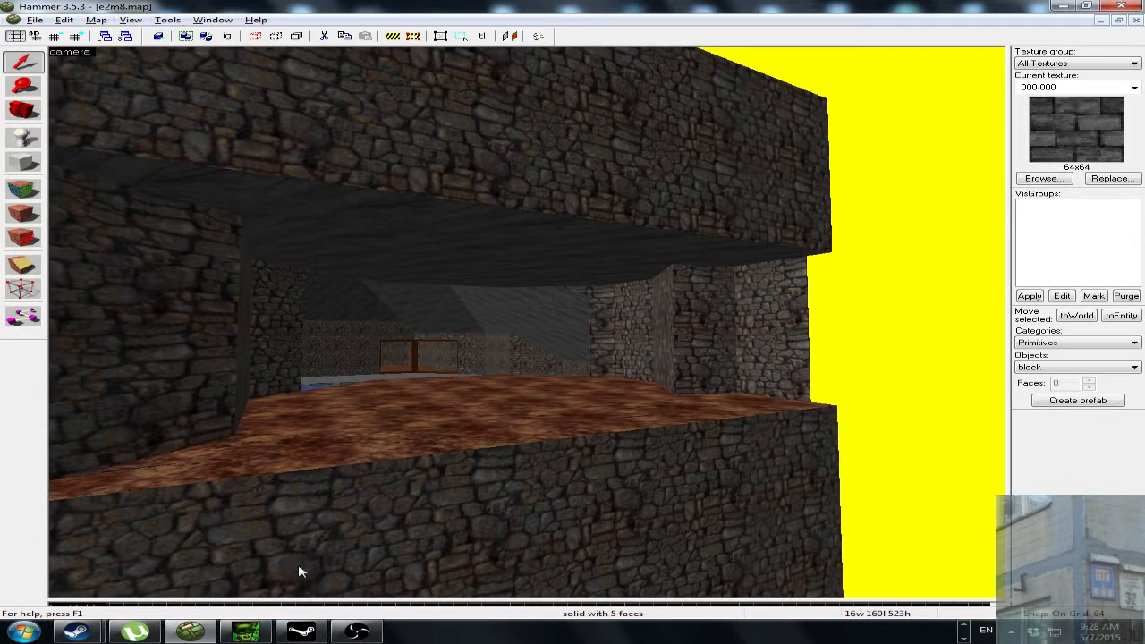
# Switch to Object Viewer and examine the original alcove and the long passage of the loaded e2m8.map.
pyautogui.click(246, 632)
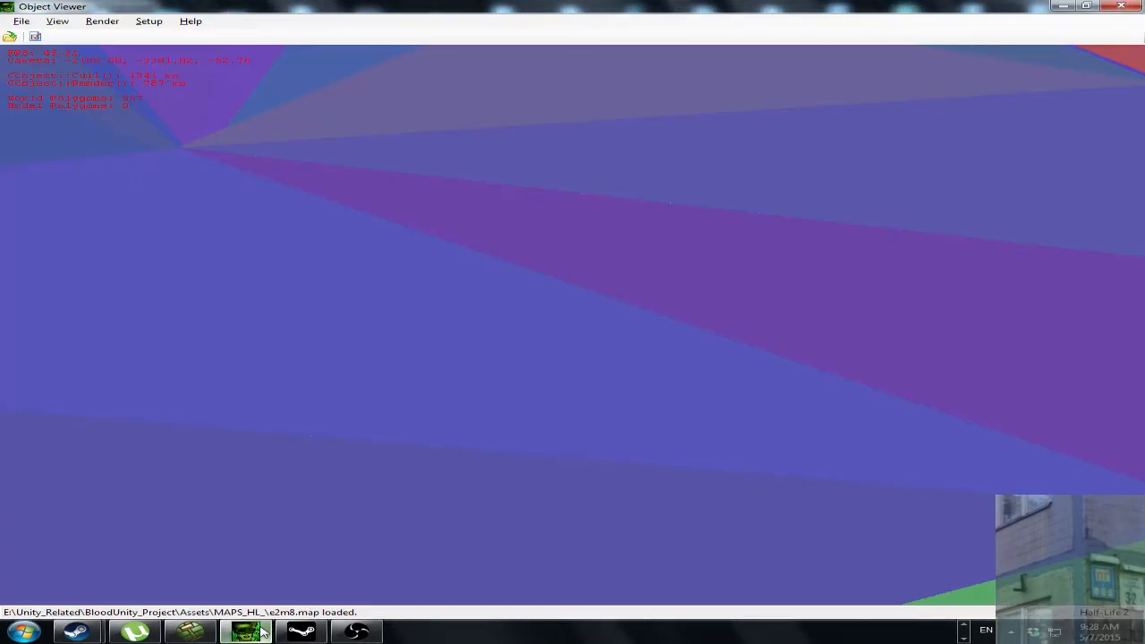
pyautogui.moveTo(558, 318); pyautogui.dragTo(521, 275)
pyautogui.moveTo(587, 222); pyautogui.dragTo(477, 340)
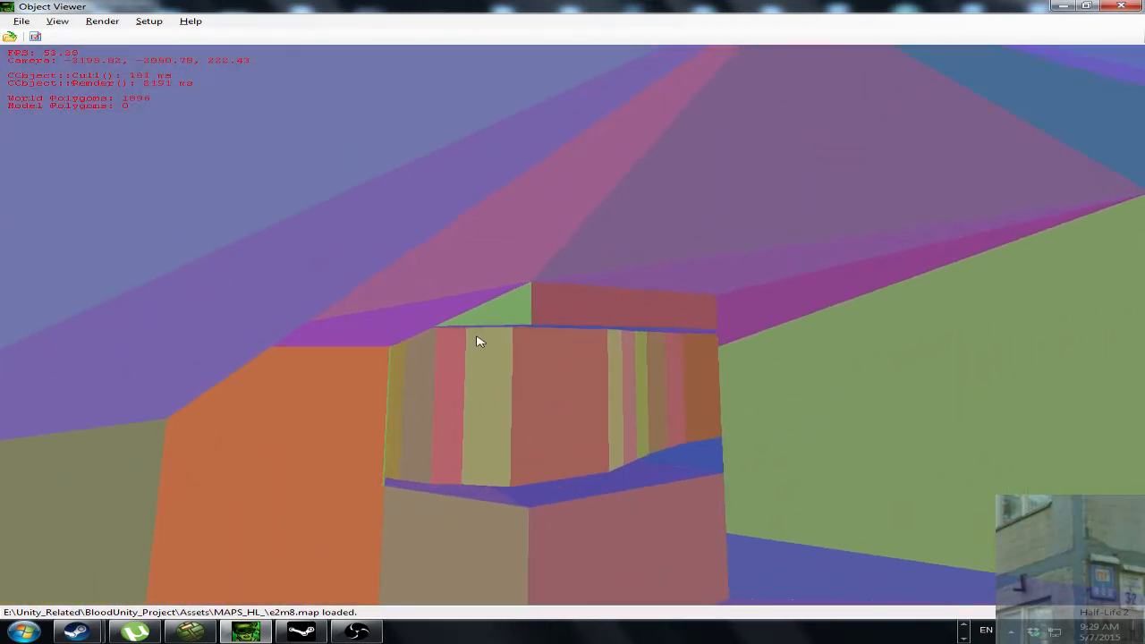
pyautogui.moveTo(626, 395); pyautogui.dragTo(1077, 394)
pyautogui.moveTo(593, 365); pyautogui.dragTo(625, 367)
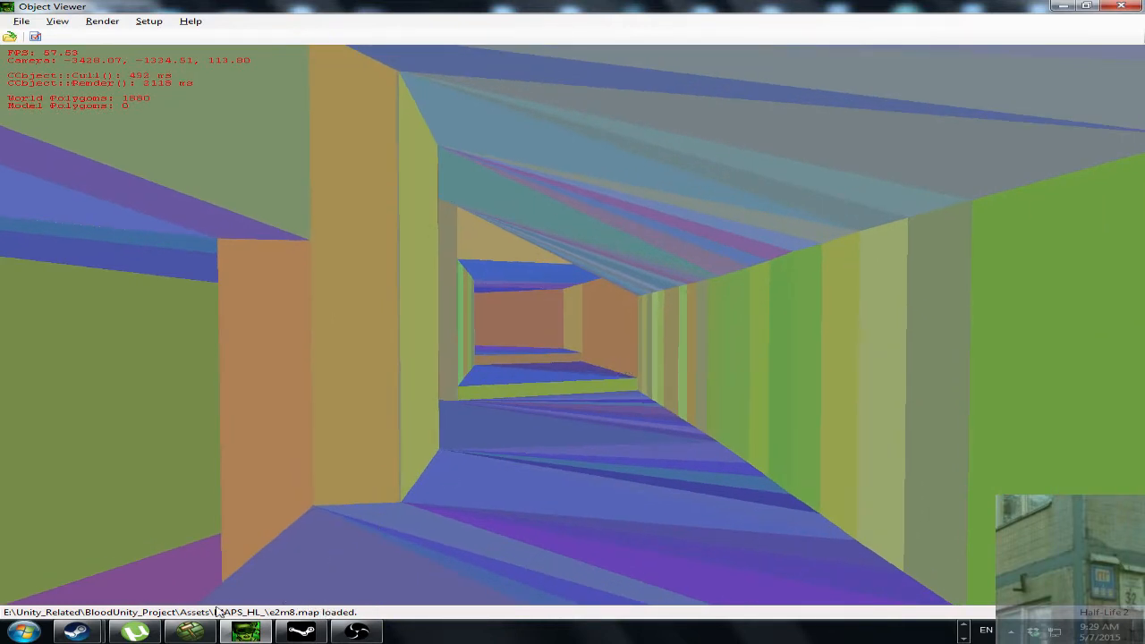
# Return to Hammer and check its version information, closing the About window.
pyautogui.click(190, 632)
pyautogui.click(256, 20)
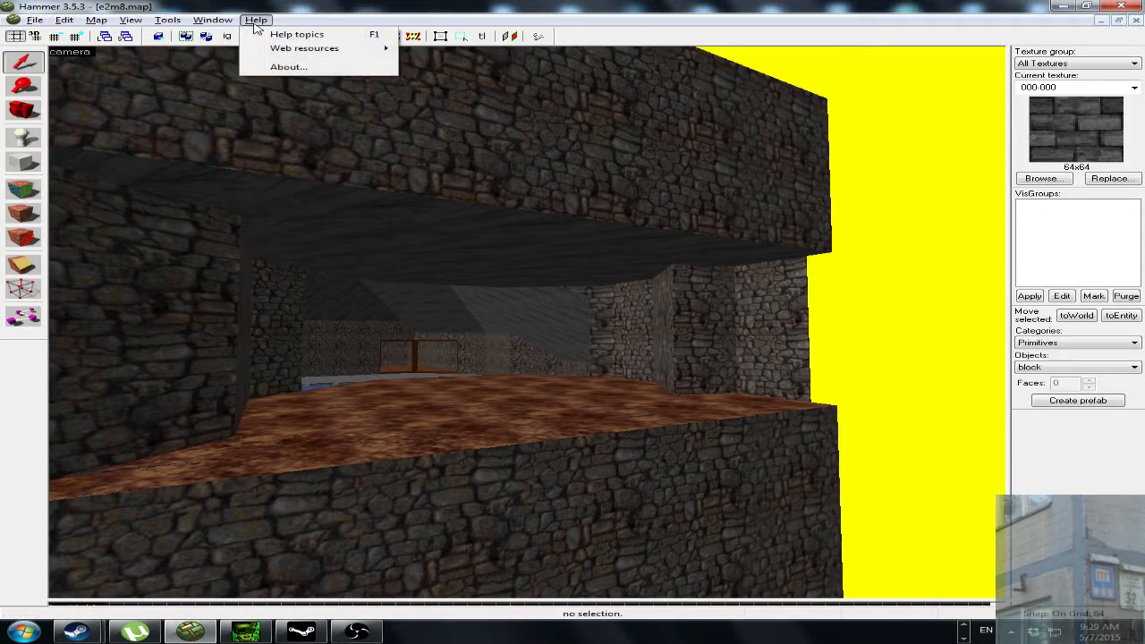
pyautogui.click(283, 68)
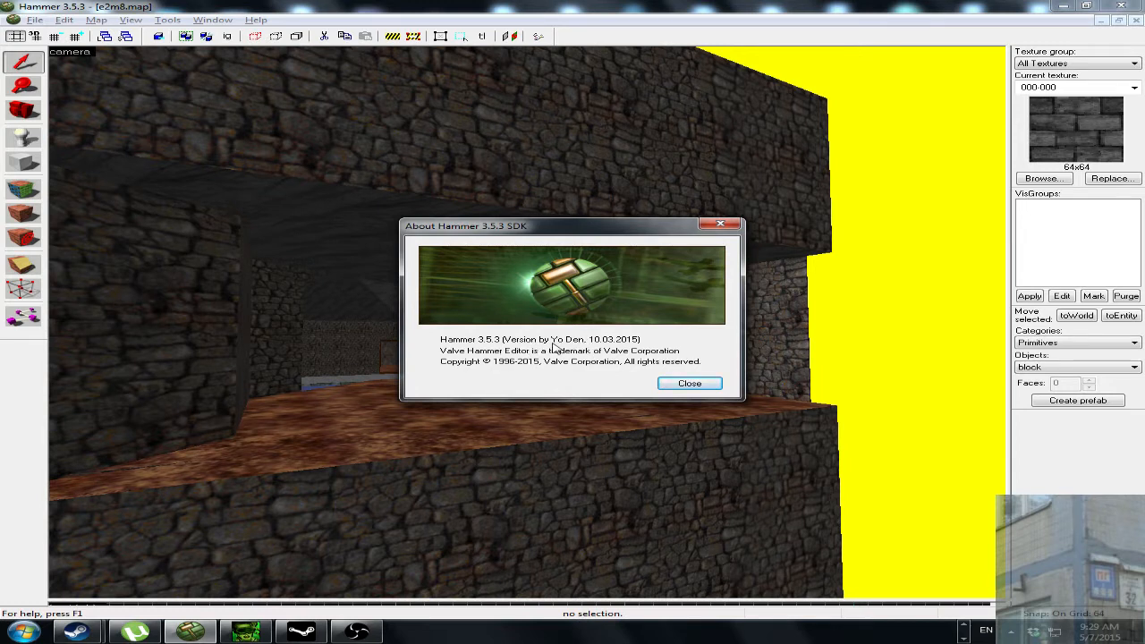
pyautogui.click(719, 227)
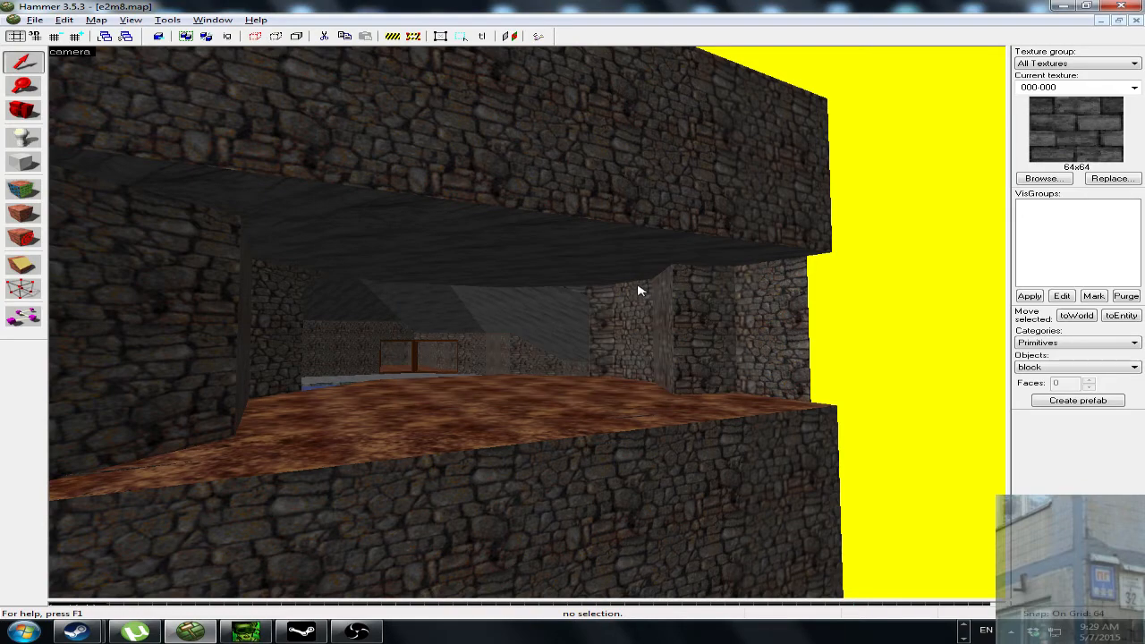
# Examine the opened alcove from outside and inside the cavern, along with the water pool and the wood-framed openings.
pyautogui.press('z')
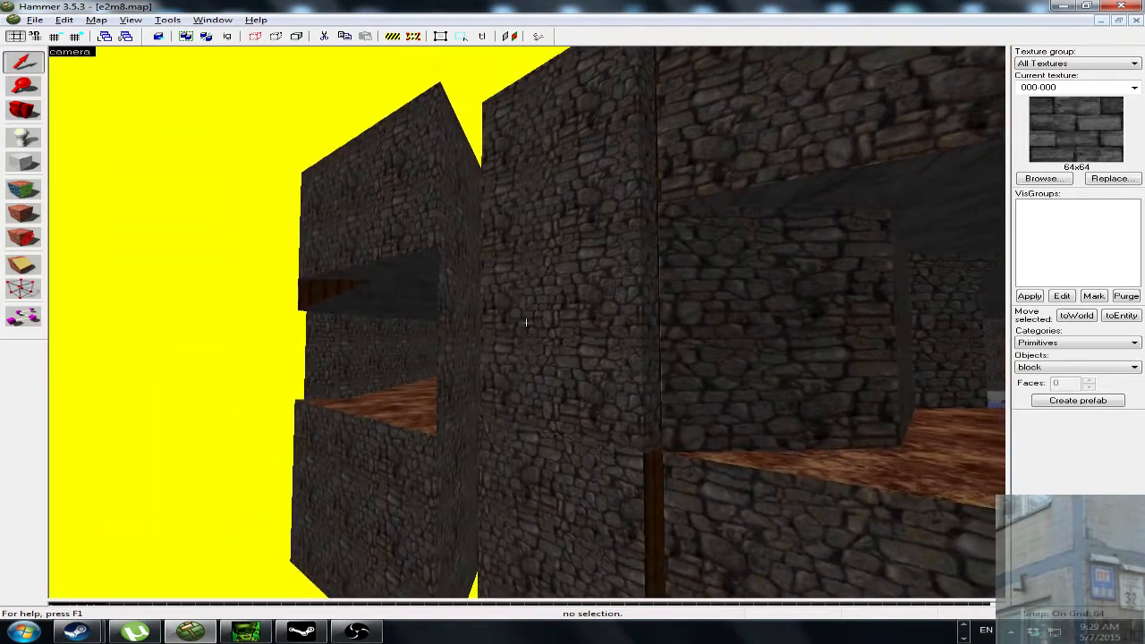
pyautogui.press('w')
pyautogui.press('w')
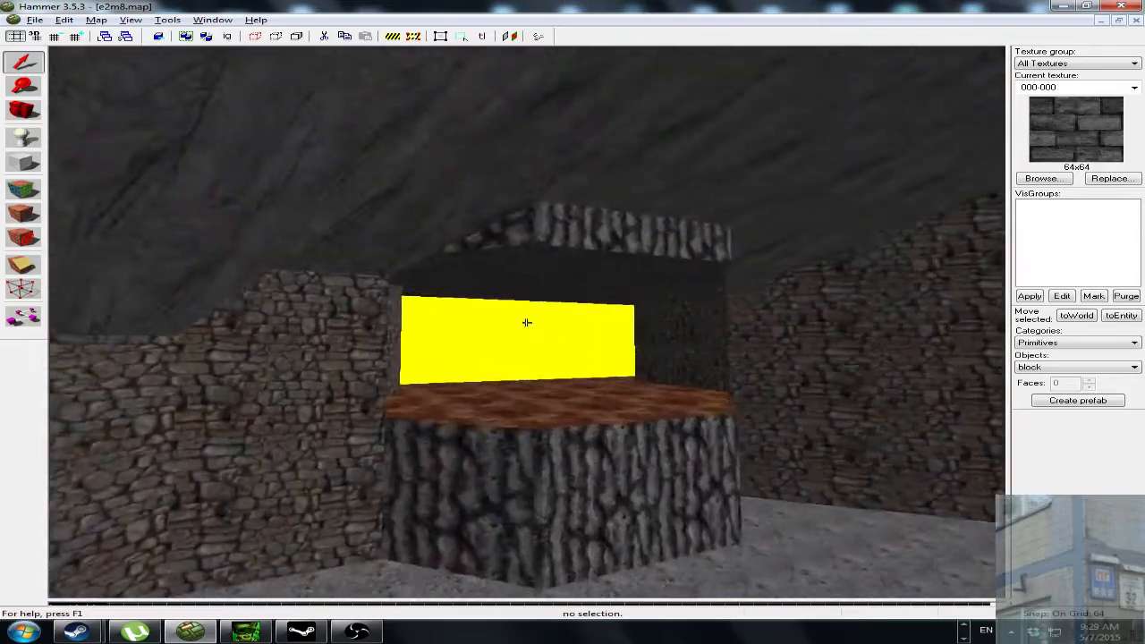
pyautogui.press('w')
pyautogui.press('w')
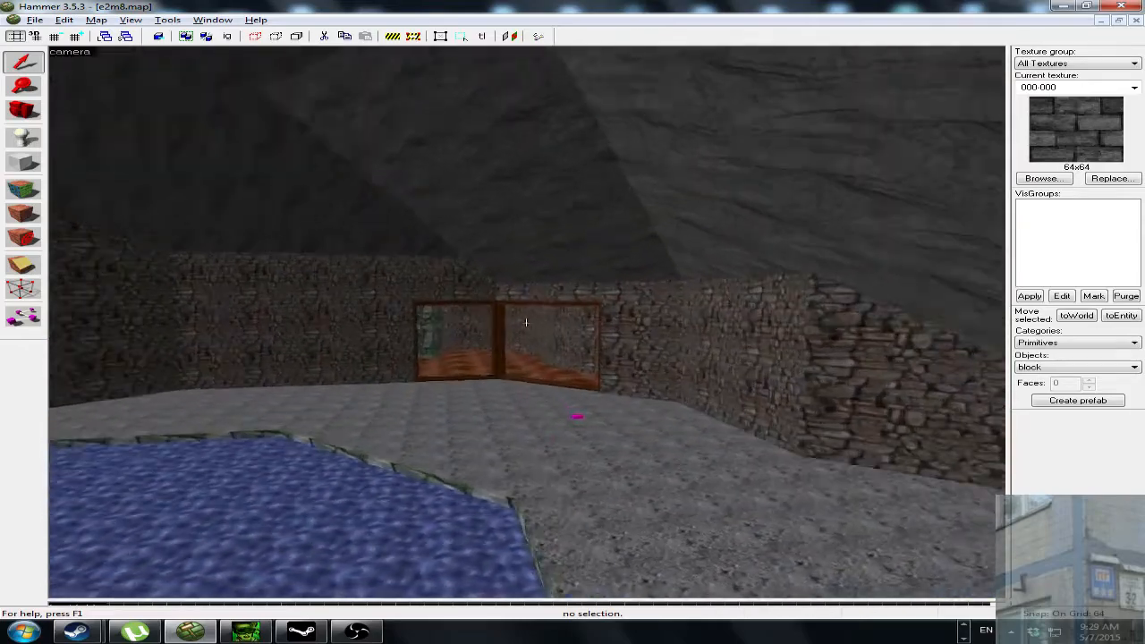
pyautogui.press('w')
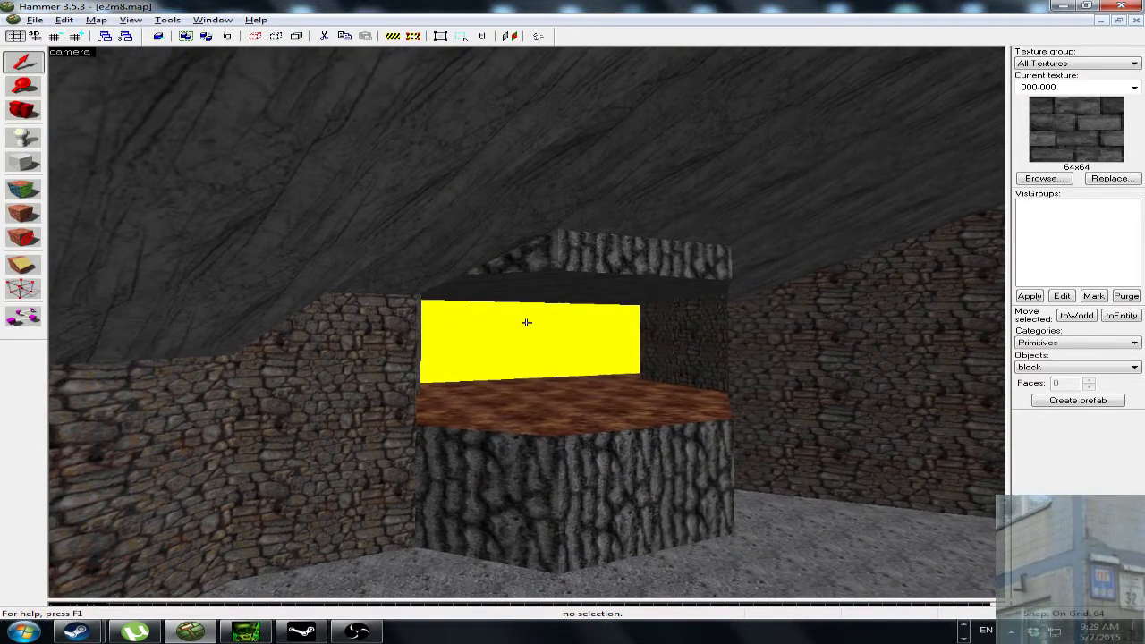
pyautogui.press('w')
pyautogui.press('w')
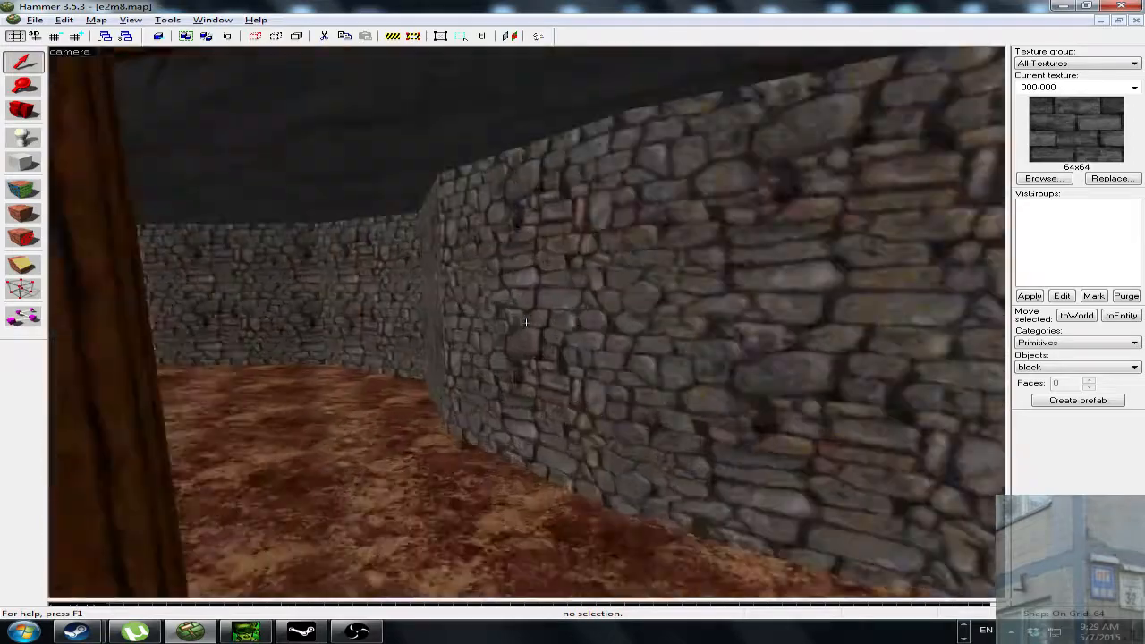
pyautogui.press('w')
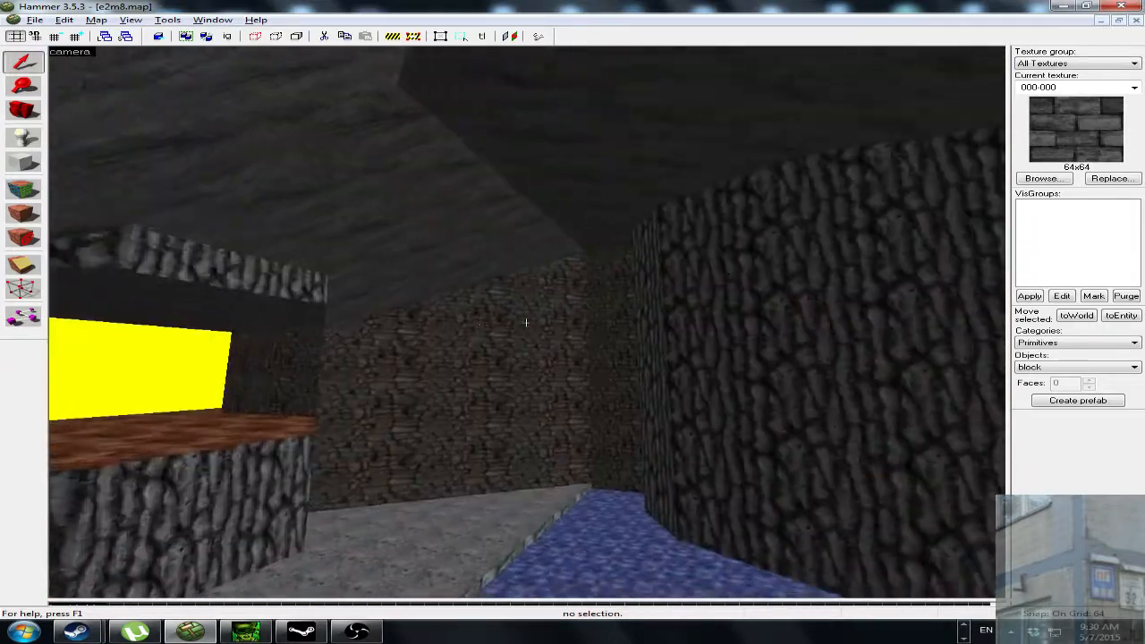
pyautogui.press('w')
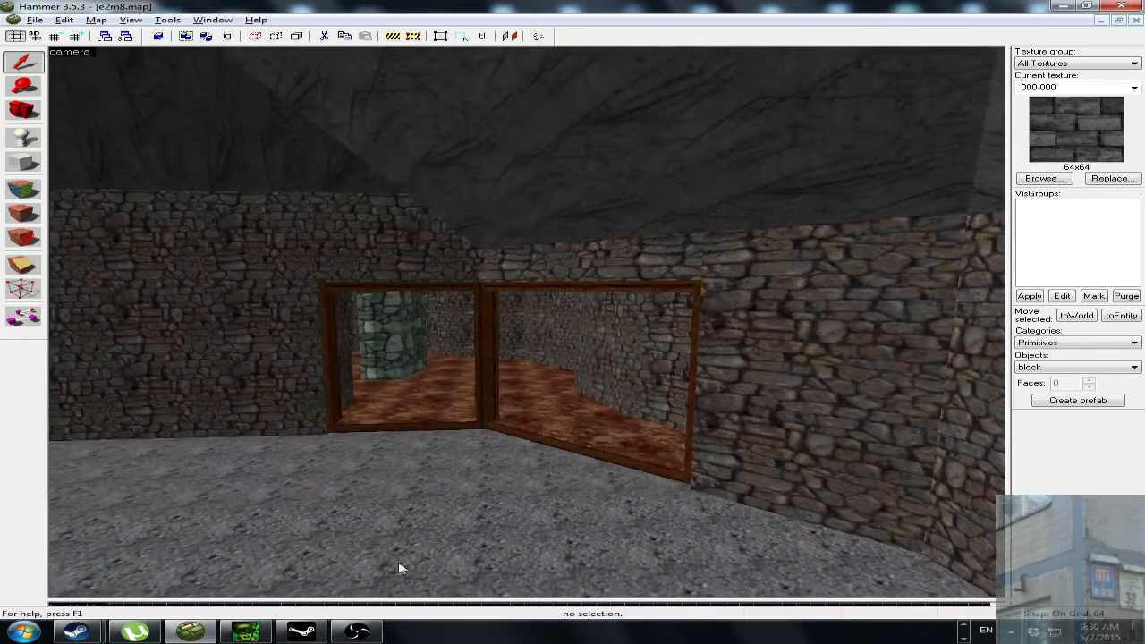
# Check the Open Broadcaster Software recording window, minimize it, and switch to the Source SDK launcher.
pyautogui.click(357, 632)
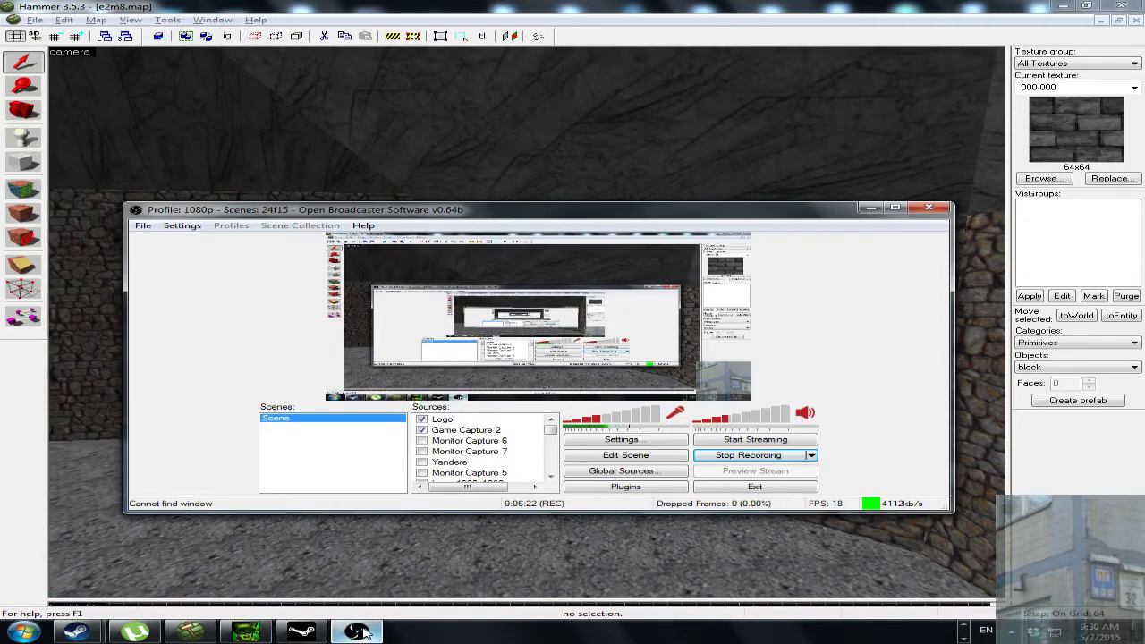
pyautogui.click(358, 632)
pyautogui.click(302, 632)
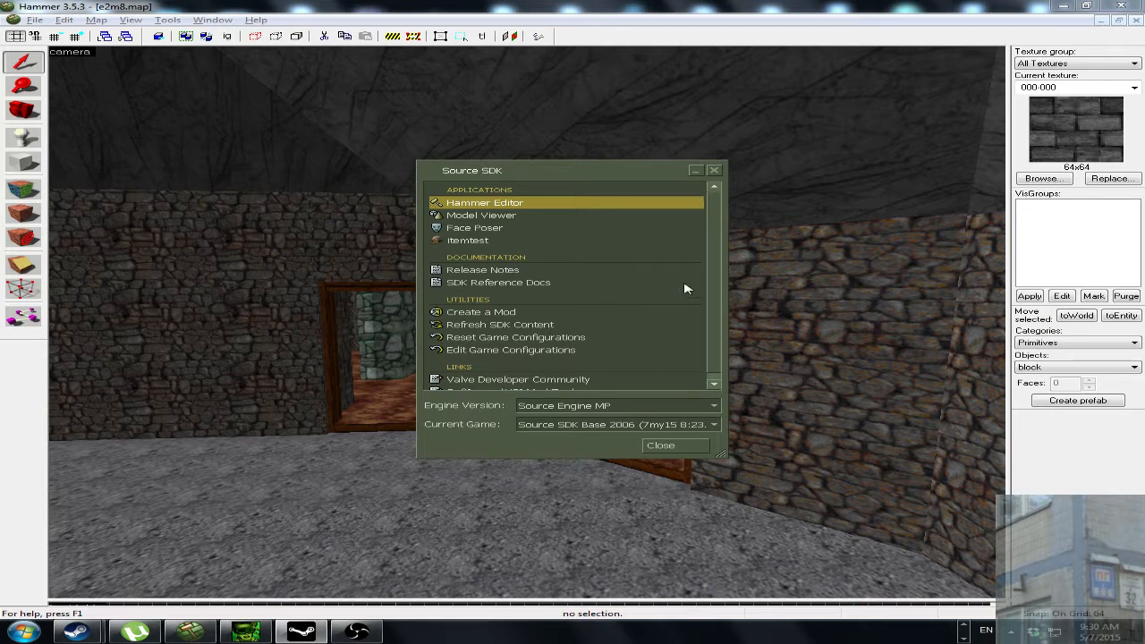
# Launch the Hammer Editor from the Source SDK launcher and switch to its new window.
pyautogui.scroll(-1, 717, 273)
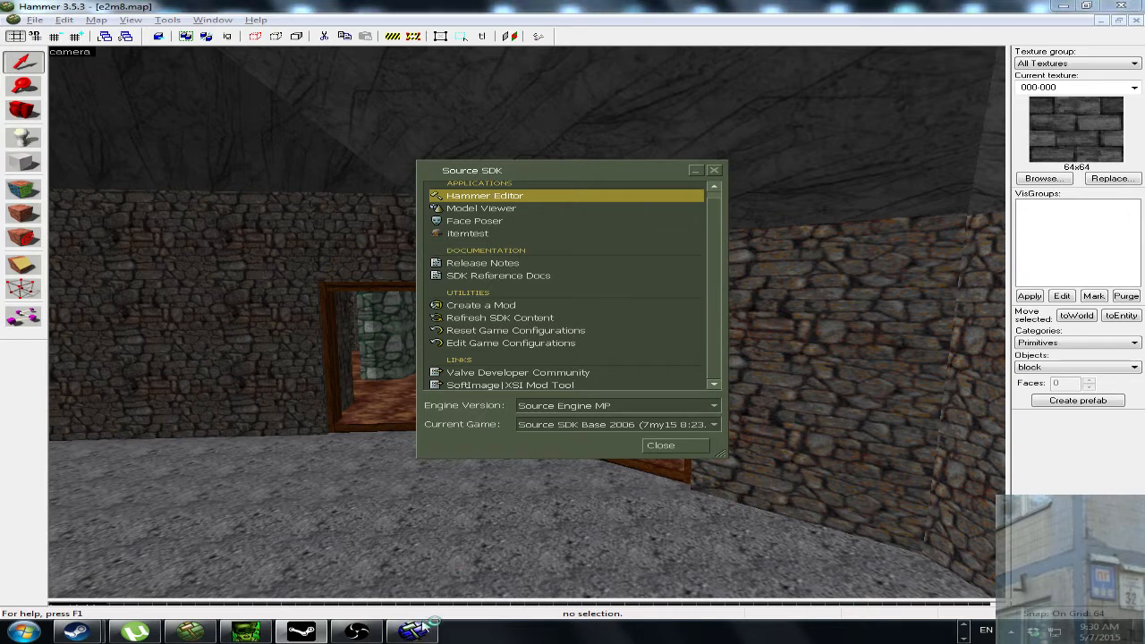
pyautogui.moveTo(198, 634)
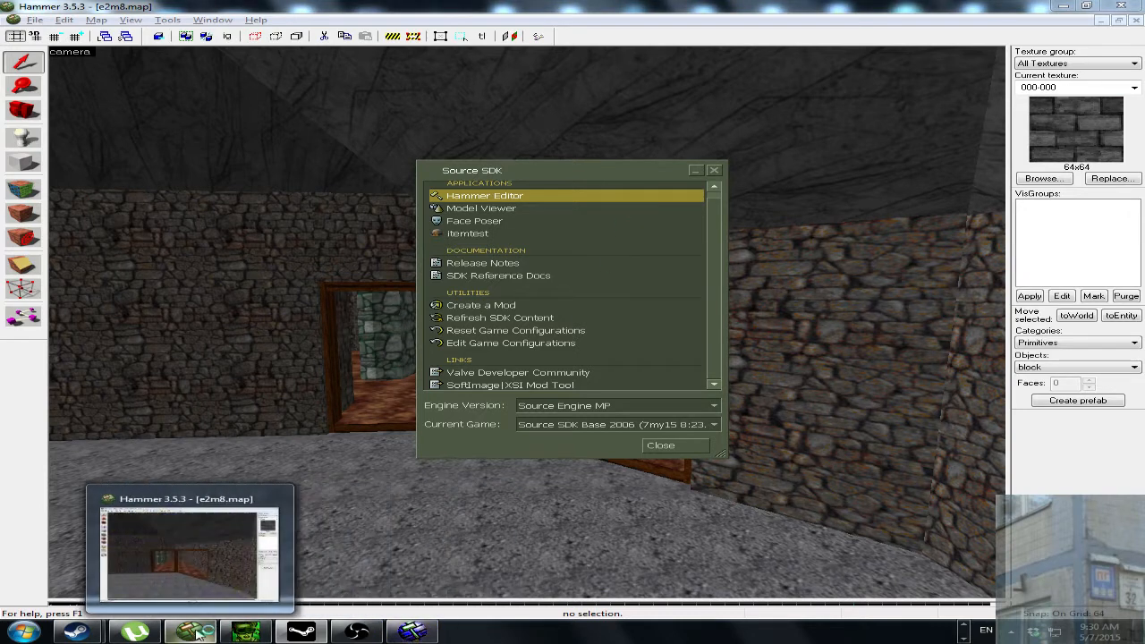
pyautogui.click(414, 631)
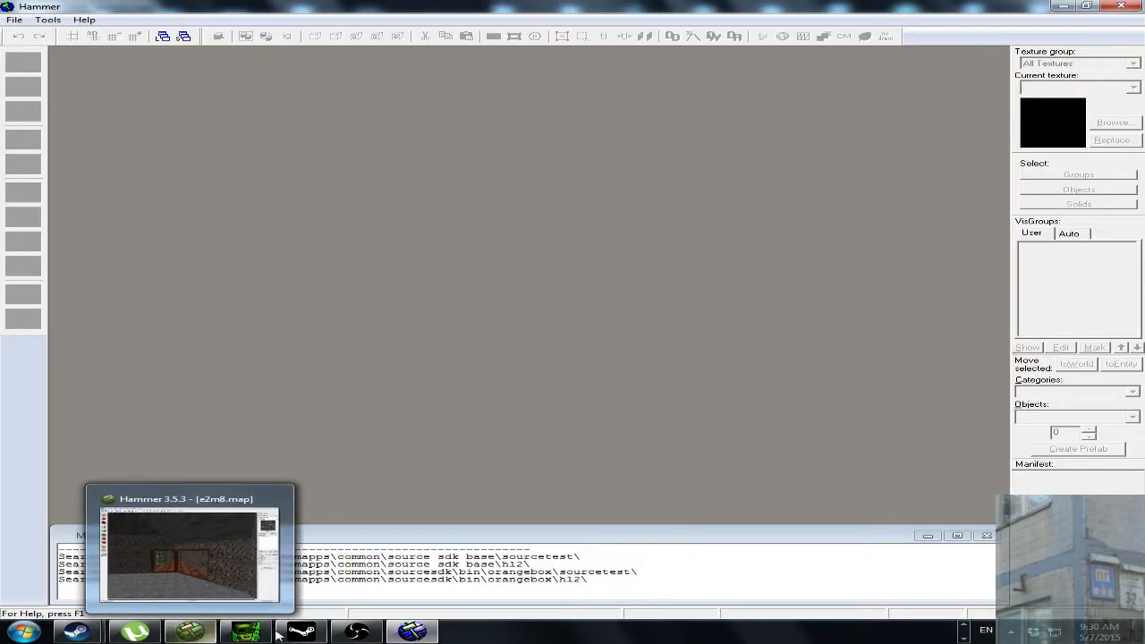
# Open e4m8.vmf from the MAPS_HL_ folder, declining to re-save the map with its invalid solids removed.
pyautogui.click(14, 19)
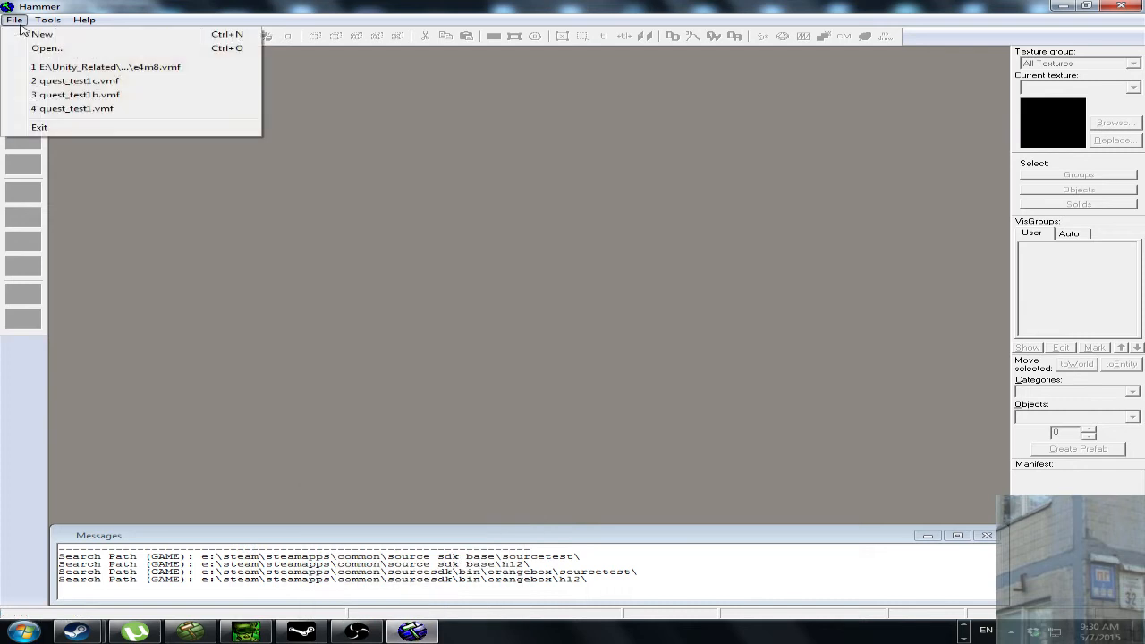
pyautogui.click(43, 49)
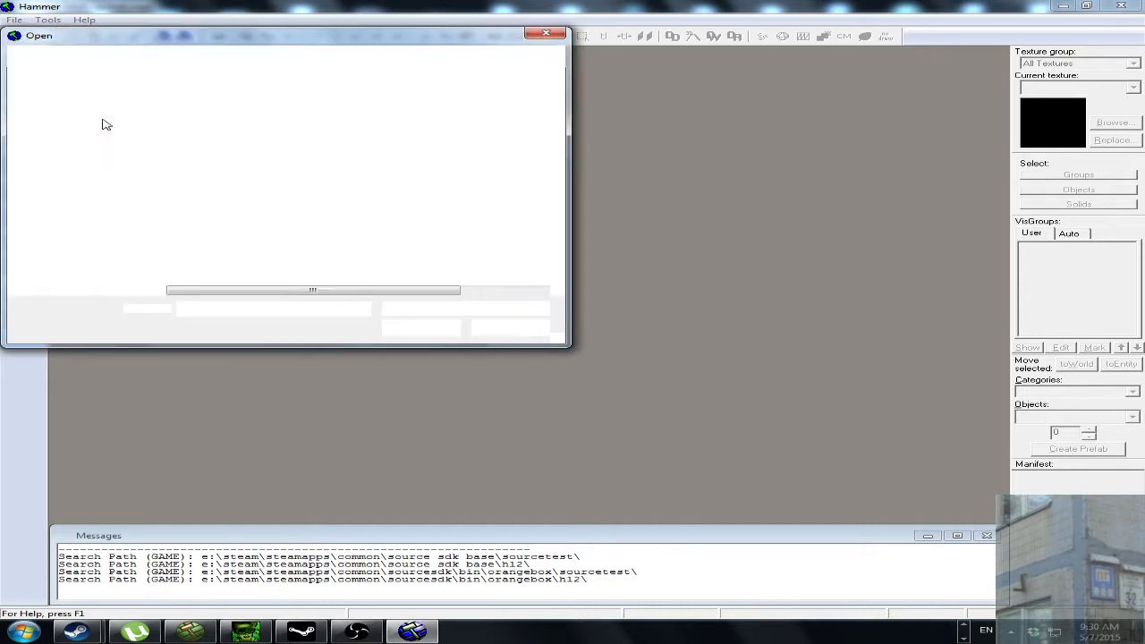
pyautogui.click(425, 310)
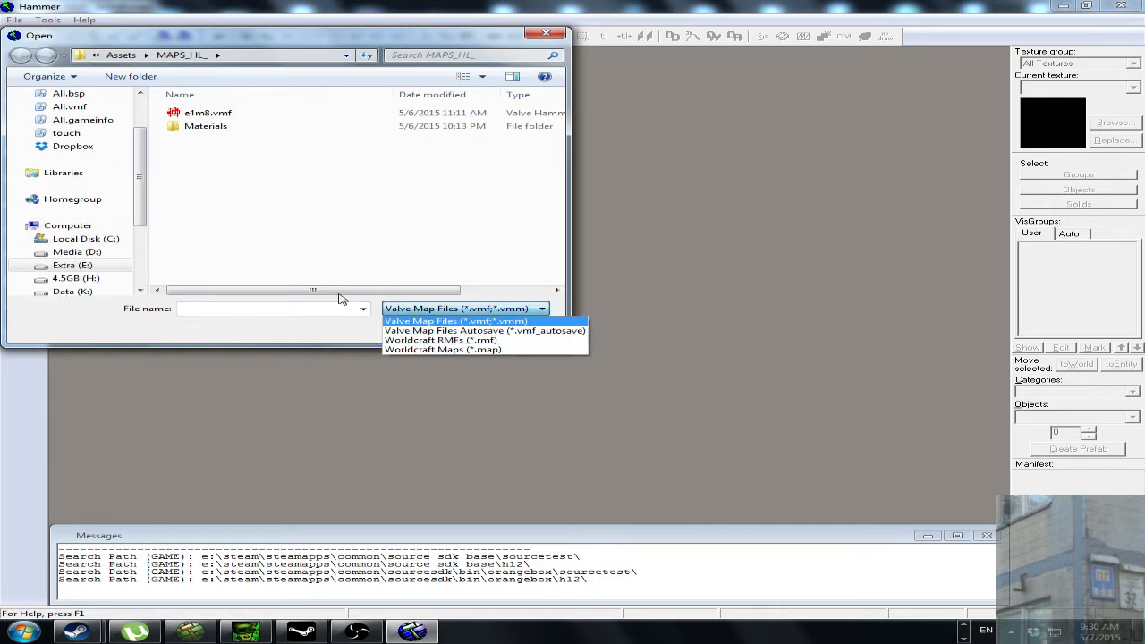
pyautogui.click(440, 292)
pyautogui.moveTo(424, 293); pyautogui.dragTo(392, 292)
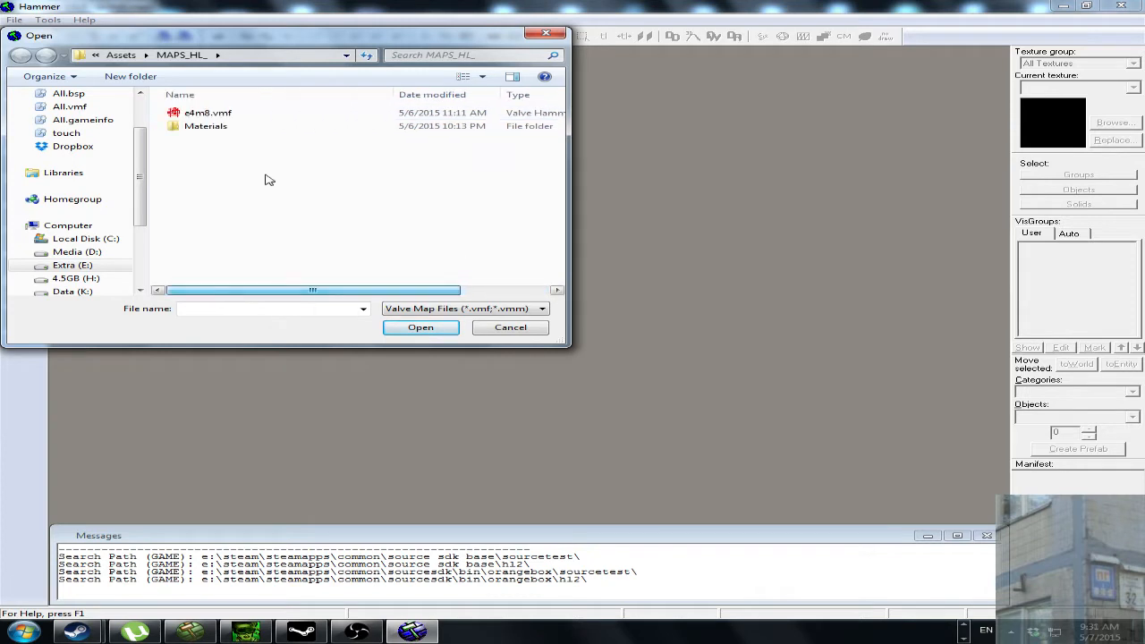
pyautogui.click(224, 119)
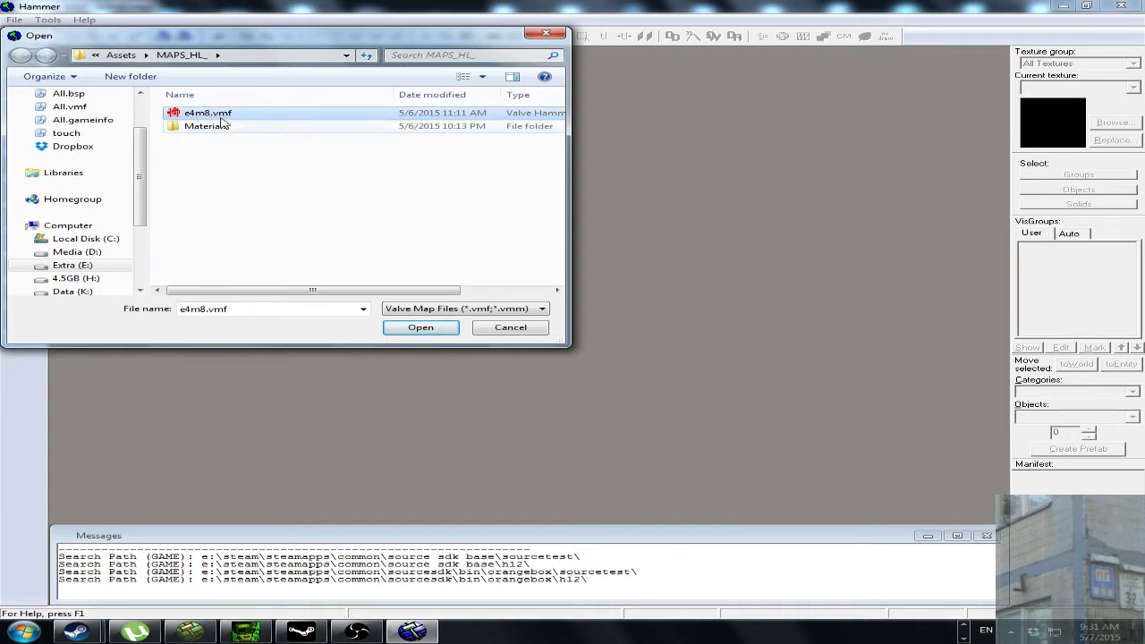
pyautogui.moveTo(231, 45); pyautogui.dragTo(436, 193)
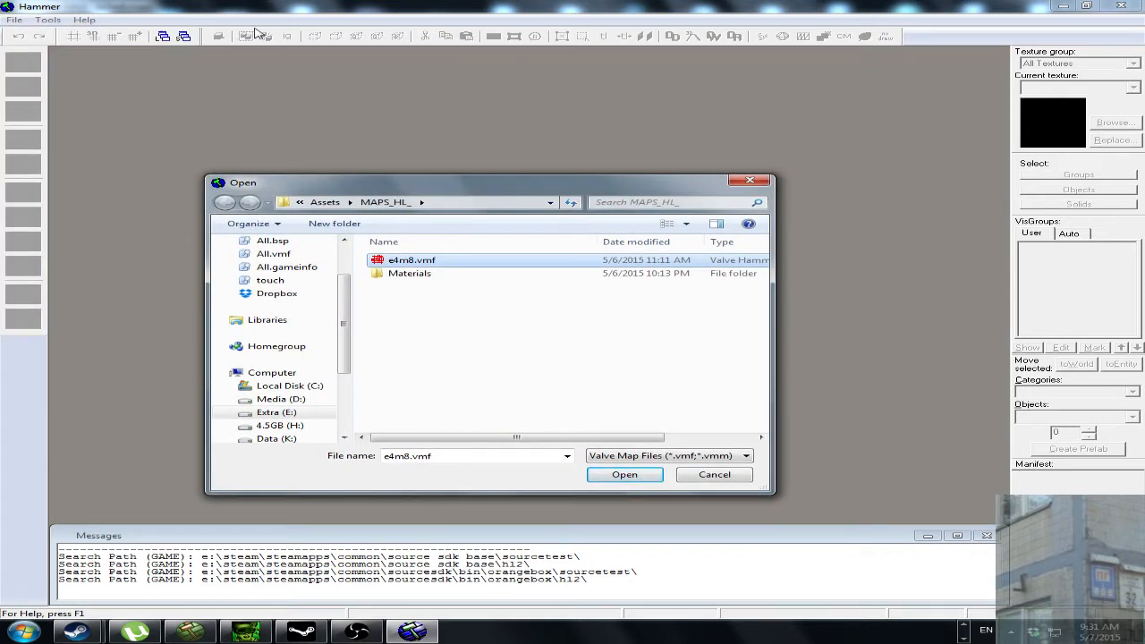
pyautogui.click(607, 477)
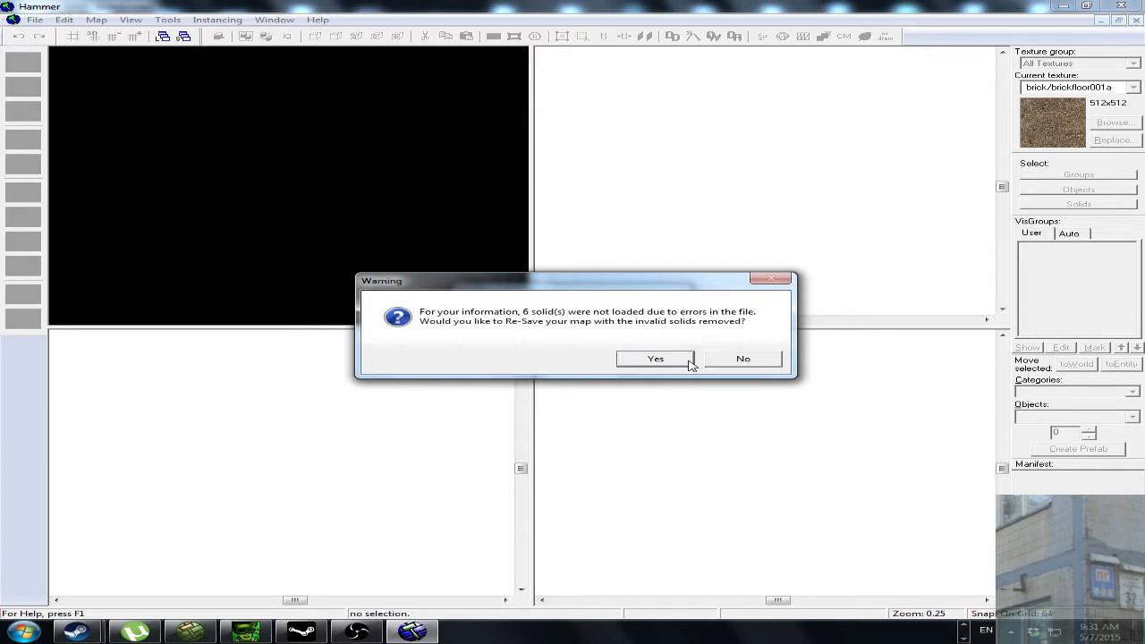
pyautogui.click(723, 362)
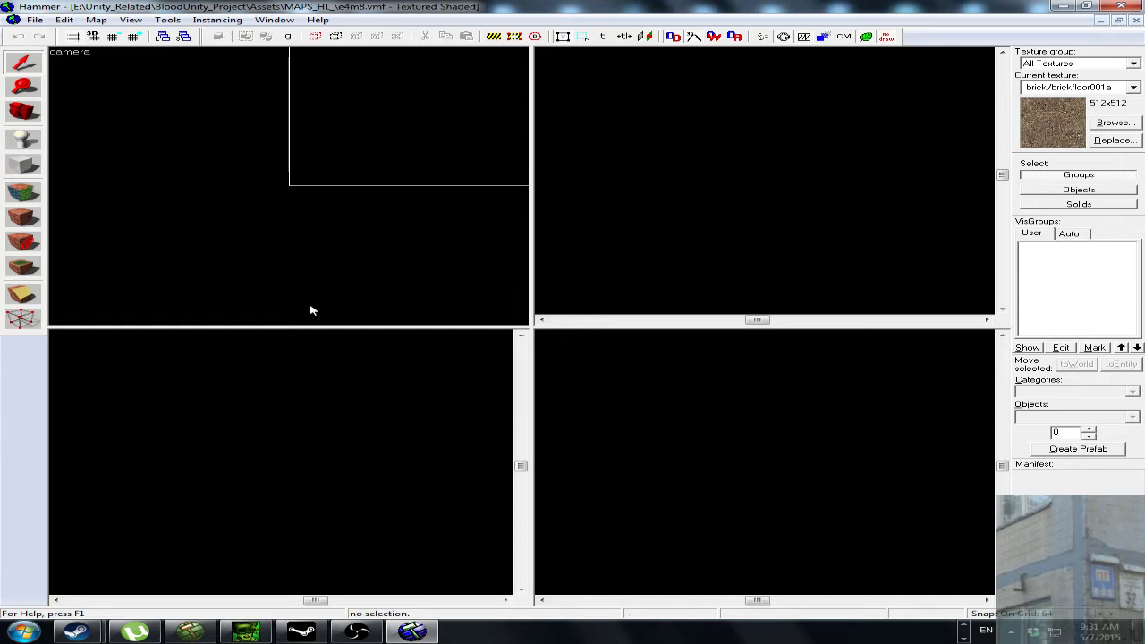
# Try to open dm3.map from the MAPS_HL_ folder, listing files of the Worldcraft Maps (*.map) type.
pyautogui.click(34, 19)
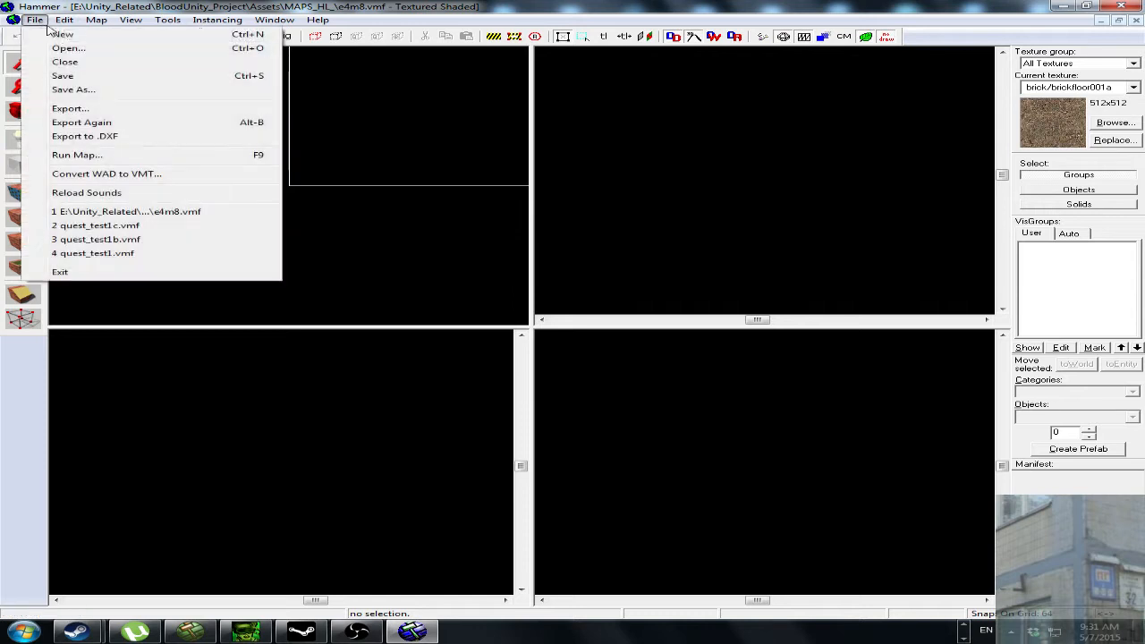
pyautogui.click(68, 49)
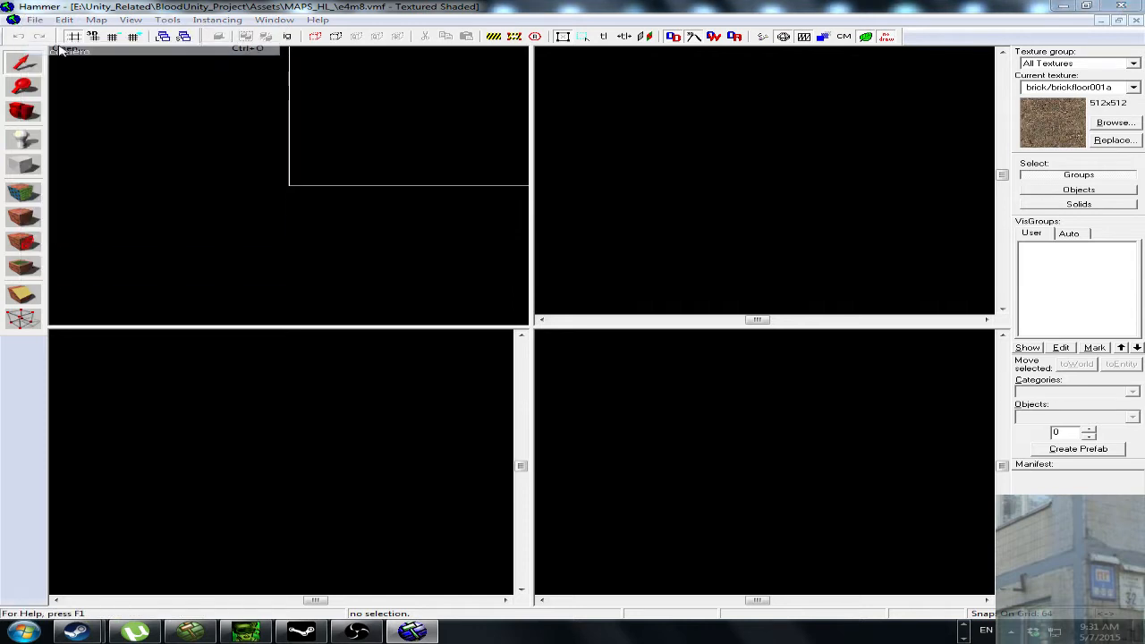
pyautogui.moveTo(466, 436); pyautogui.dragTo(420, 439)
pyautogui.click(640, 456)
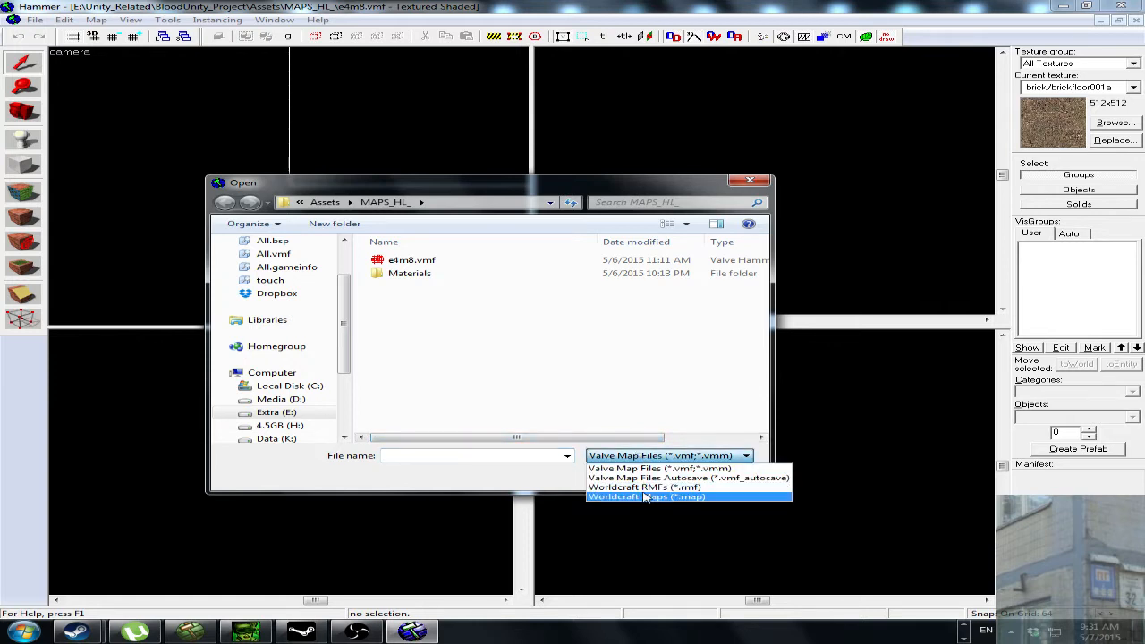
pyautogui.click(647, 500)
pyautogui.moveTo(600, 438); pyautogui.dragTo(728, 439)
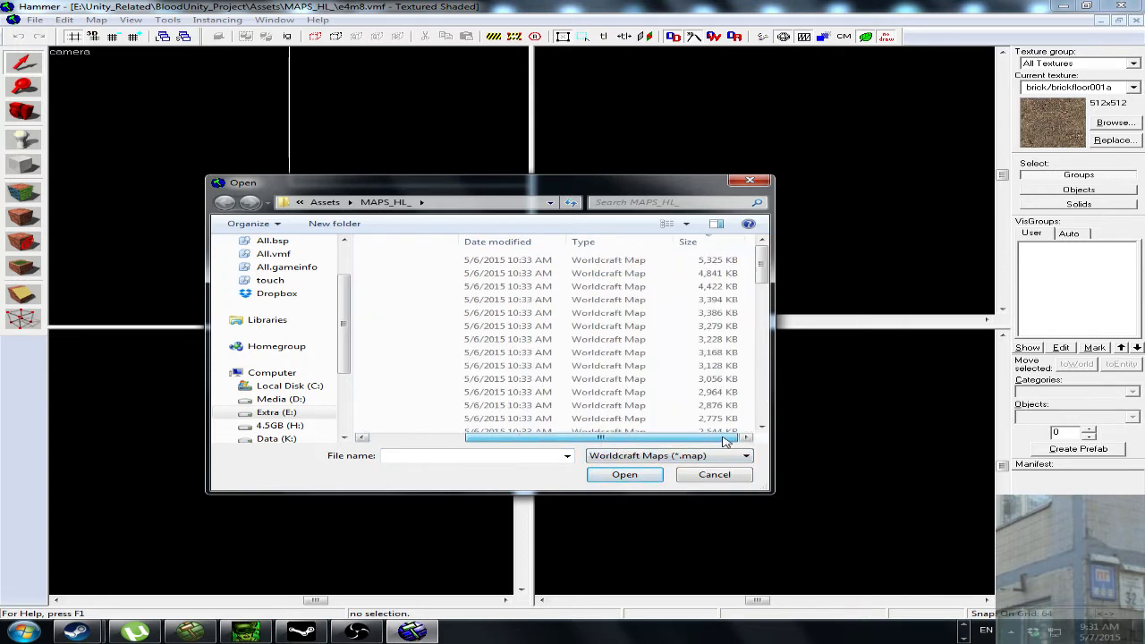
pyautogui.moveTo(762, 272); pyautogui.dragTo(488, 440)
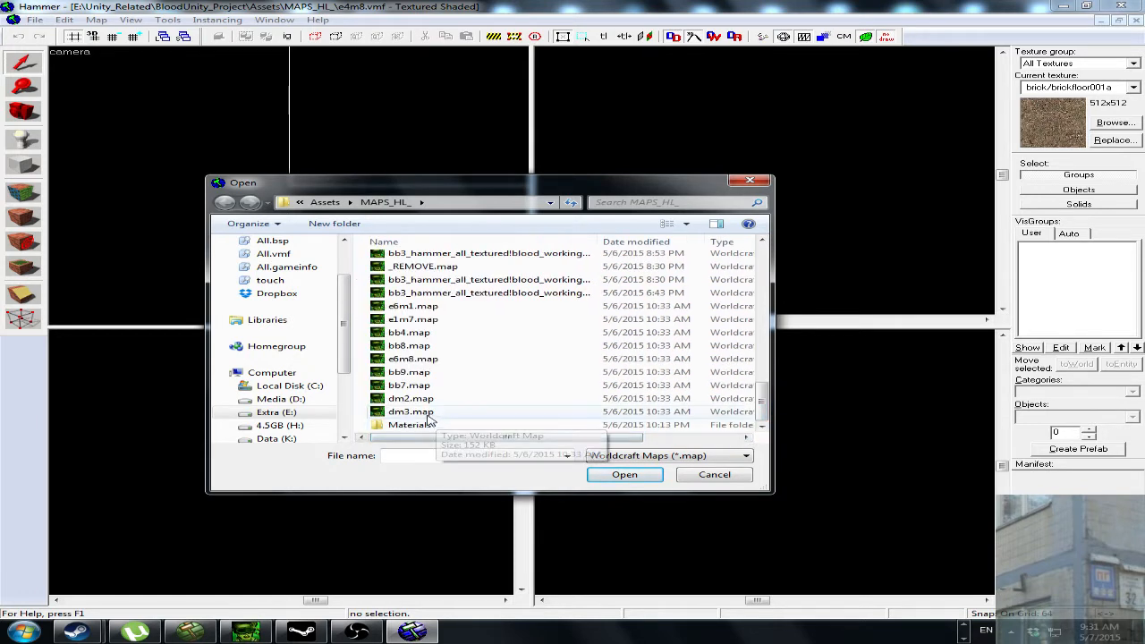
pyautogui.click(431, 418)
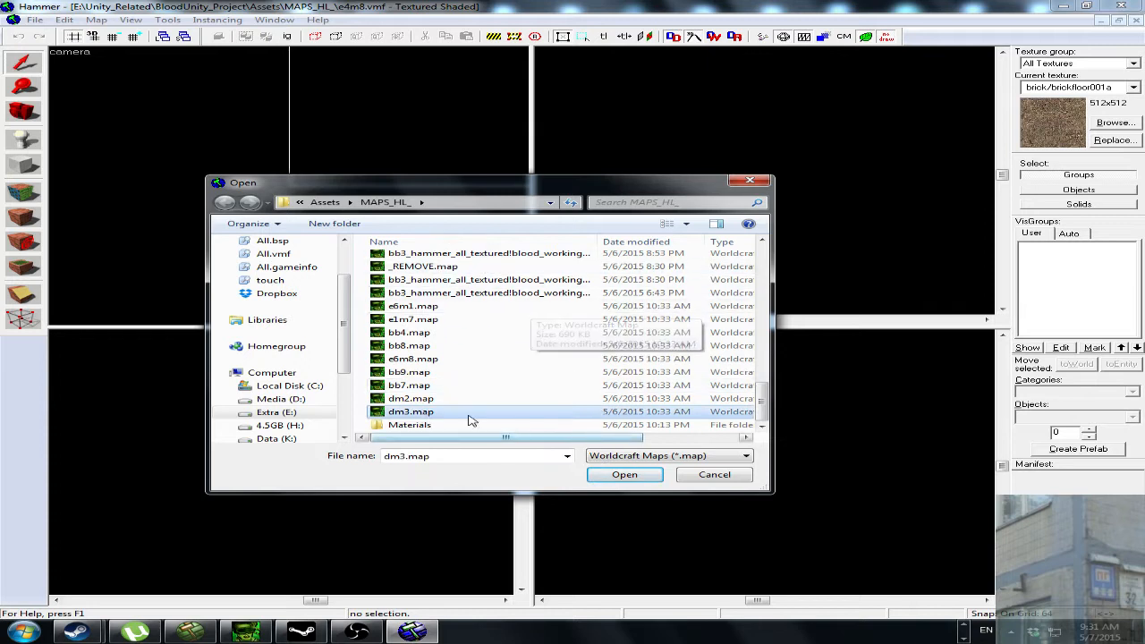
pyautogui.moveTo(506, 438); pyautogui.dragTo(624, 436)
pyautogui.click(625, 474)
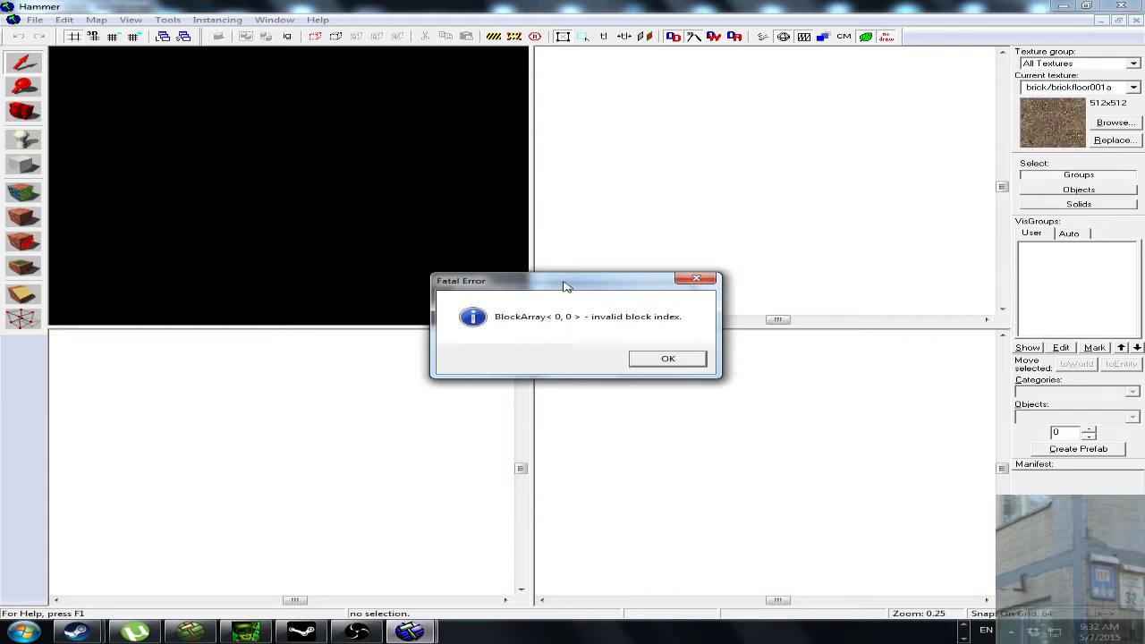
pyautogui.moveTo(566, 287); pyautogui.dragTo(562, 372)
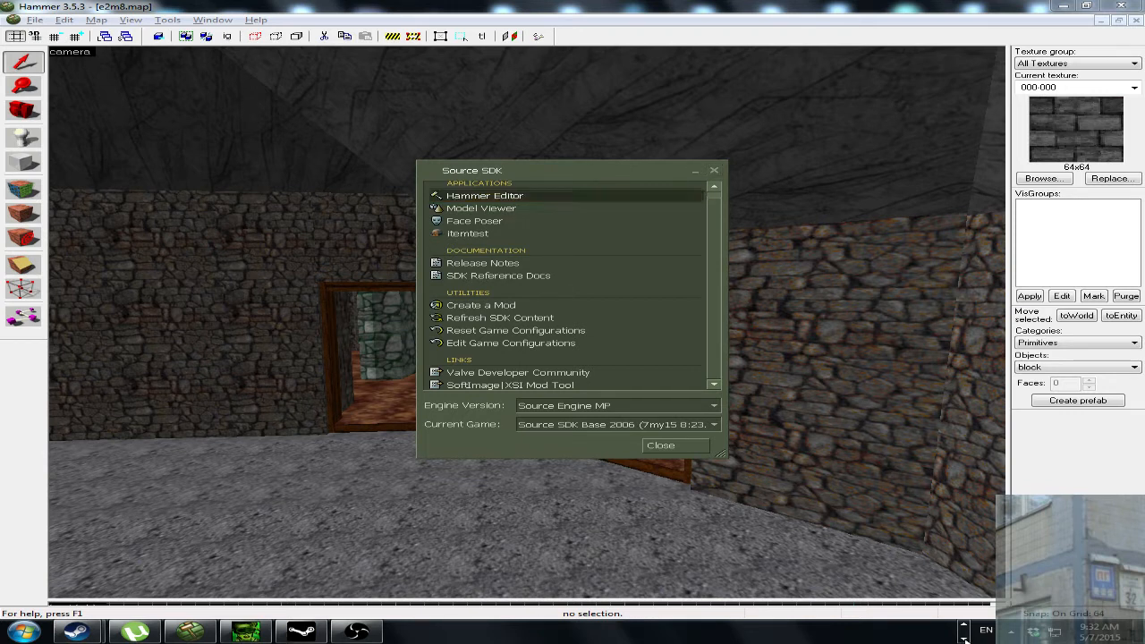
# Switch to Object Viewer and examine the cavern of the loaded e2m8.map while advancing through it.
pyautogui.click(247, 632)
pyautogui.moveTo(670, 357); pyautogui.dragTo(617, 354)
pyautogui.press('w')
pyautogui.press('w')
pyautogui.press('w')
pyautogui.press('w')
pyautogui.press('w')
pyautogui.press('w')
pyautogui.press('w')
pyautogui.moveTo(706, 362); pyautogui.dragTo(739, 356)
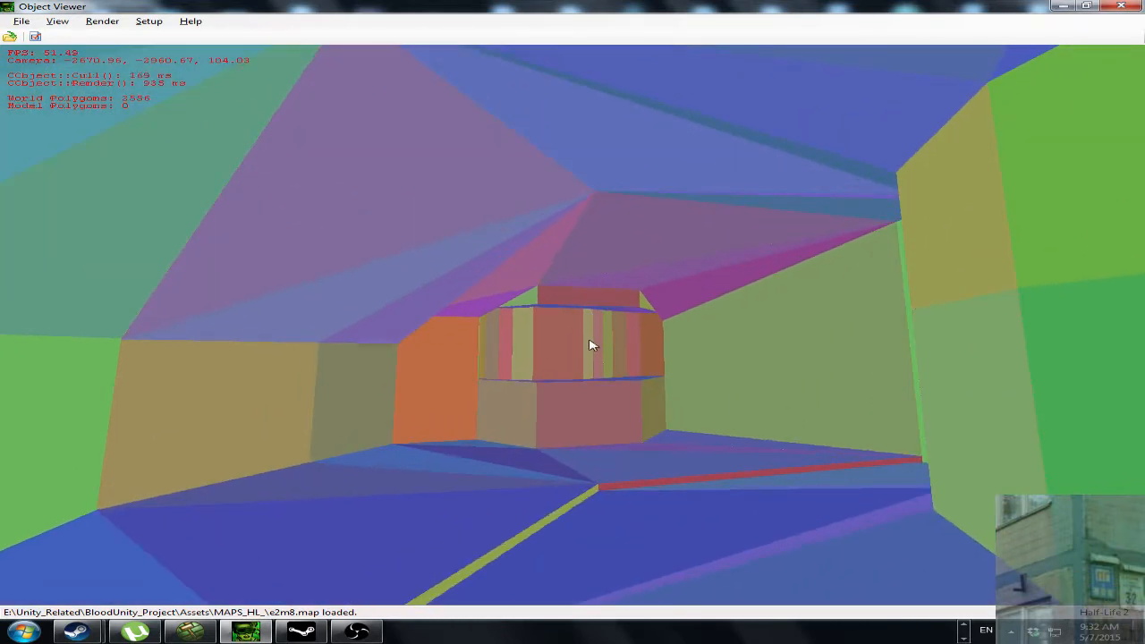
pyautogui.moveTo(591, 345); pyautogui.dragTo(714, 353)
pyautogui.press('w')
# Turn around in e2m8.map, travel through its passages, and examine the recess between the walls up close.
pyautogui.moveTo(853, 359); pyautogui.dragTo(200, 346)
pyautogui.press('w')
pyautogui.press('w')
pyautogui.press('w')
pyautogui.press('w')
pyautogui.press('w')
pyautogui.press('w')
pyautogui.press('w')
pyautogui.press('w')
pyautogui.press('w')
pyautogui.moveTo(273, 343); pyautogui.dragTo(579, 319)
pyautogui.press('w')
pyautogui.press('w')
pyautogui.press('s')
pyautogui.press('w')
pyautogui.press('s')
pyautogui.press('s')
pyautogui.moveTo(600, 254); pyautogui.dragTo(714, 268)
pyautogui.press('w')
pyautogui.press('w')
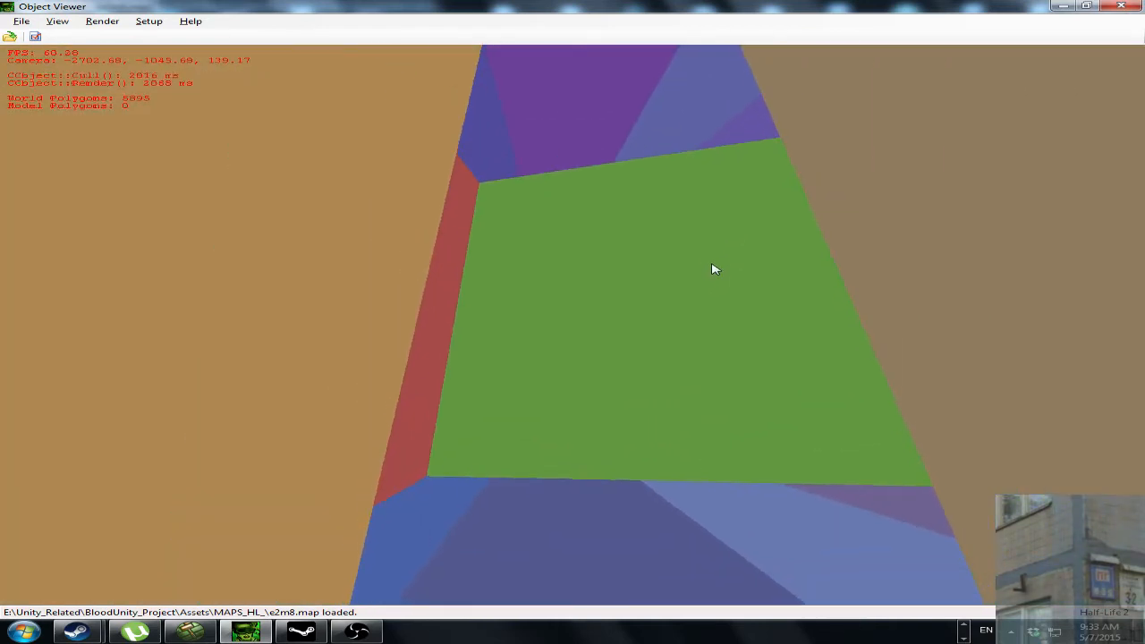
pyautogui.moveTo(660, 383); pyautogui.dragTo(602, 348)
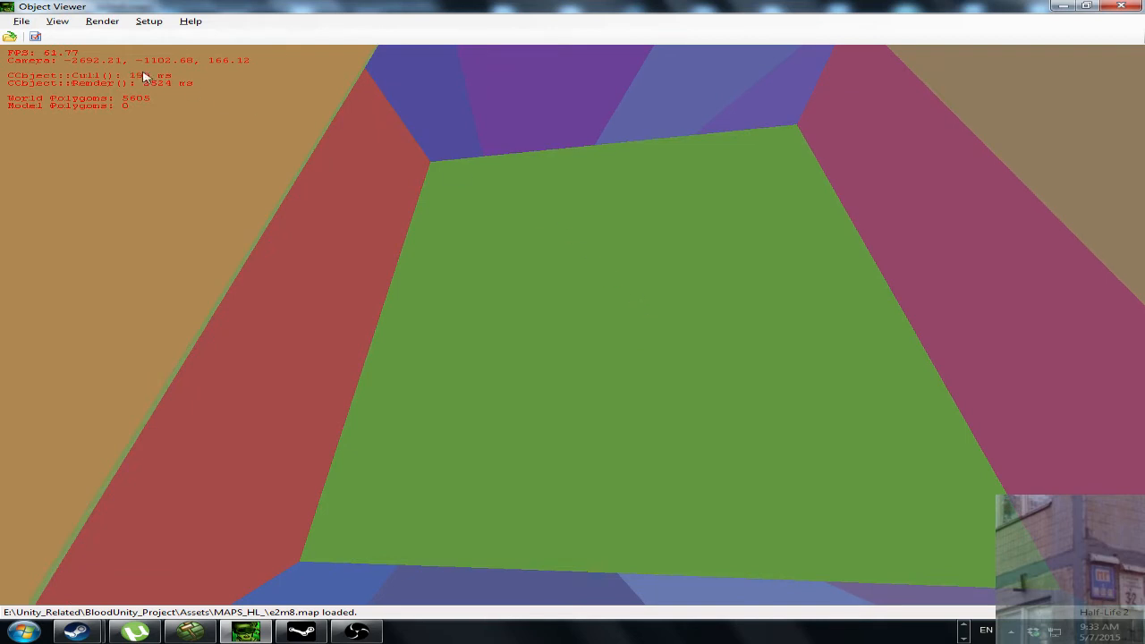
# Load the recent file e1m1.map from MAPS_HL_ in Object Viewer.
pyautogui.click(22, 21)
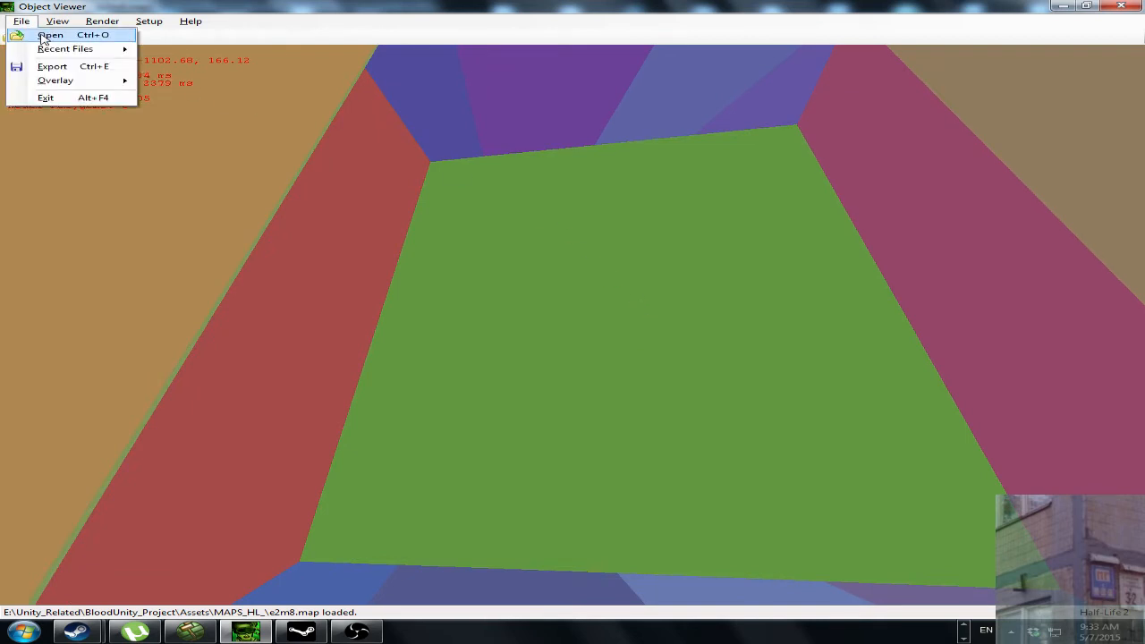
pyautogui.moveTo(42, 52)
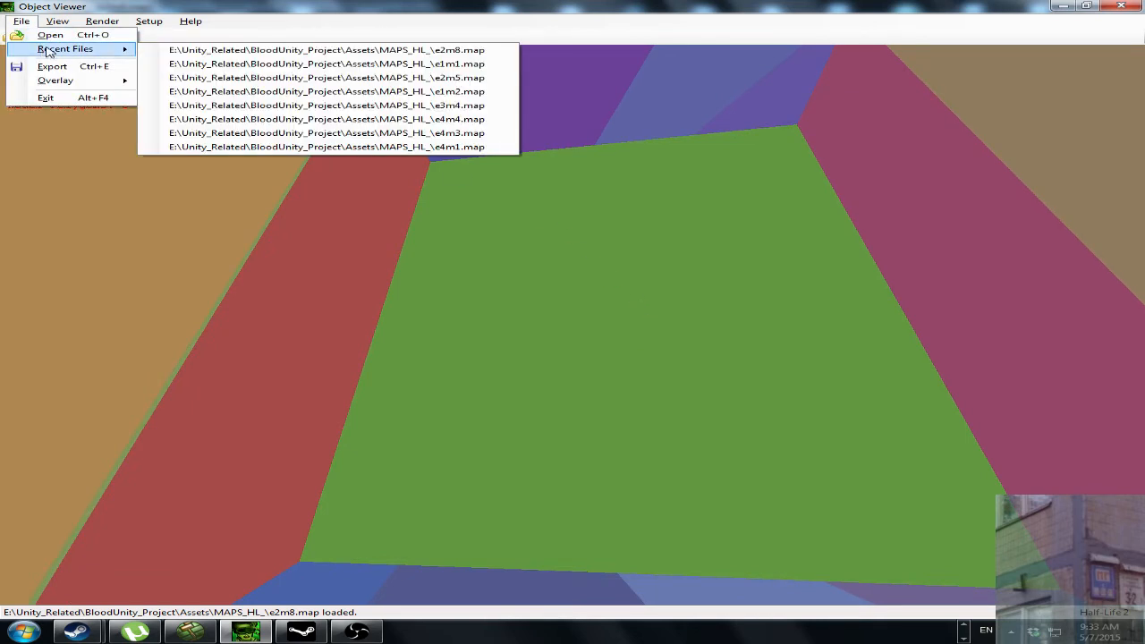
pyautogui.click(288, 64)
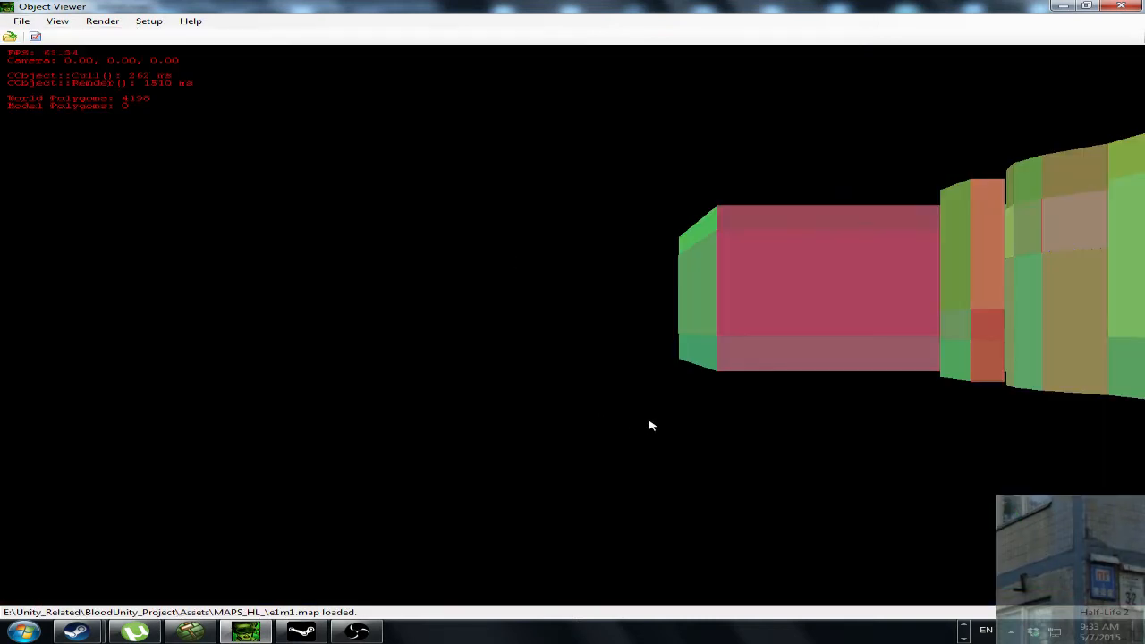
# Switch to Hammer 3.5.3 and start opening a map, listing files of the Game Maps (*.map) type.
pyautogui.click(190, 632)
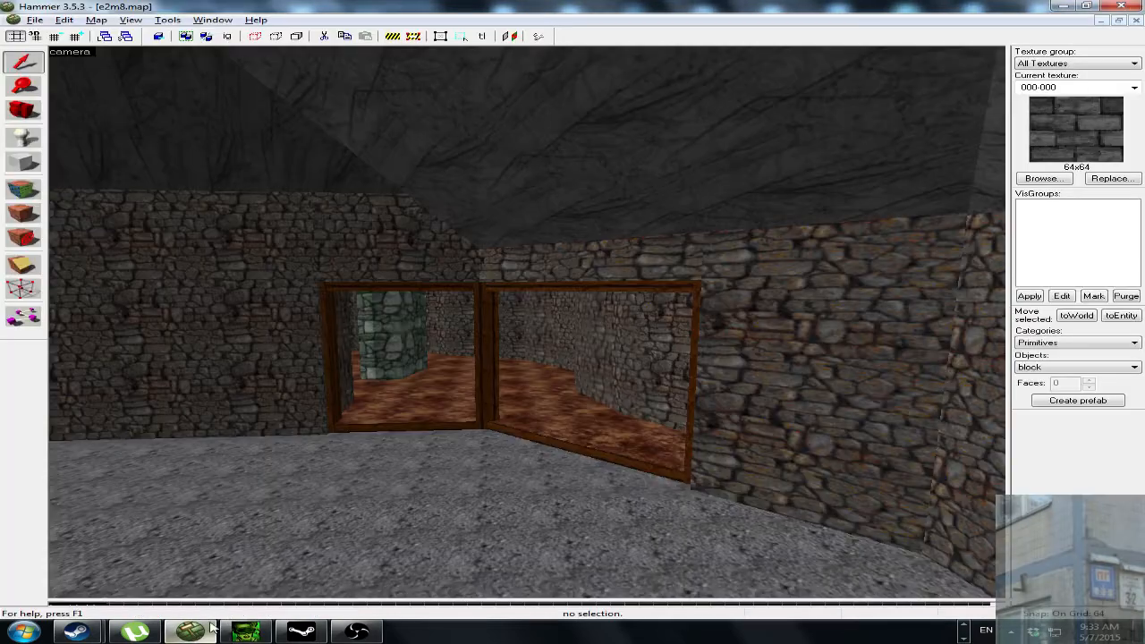
pyautogui.click(34, 20)
pyautogui.click(62, 49)
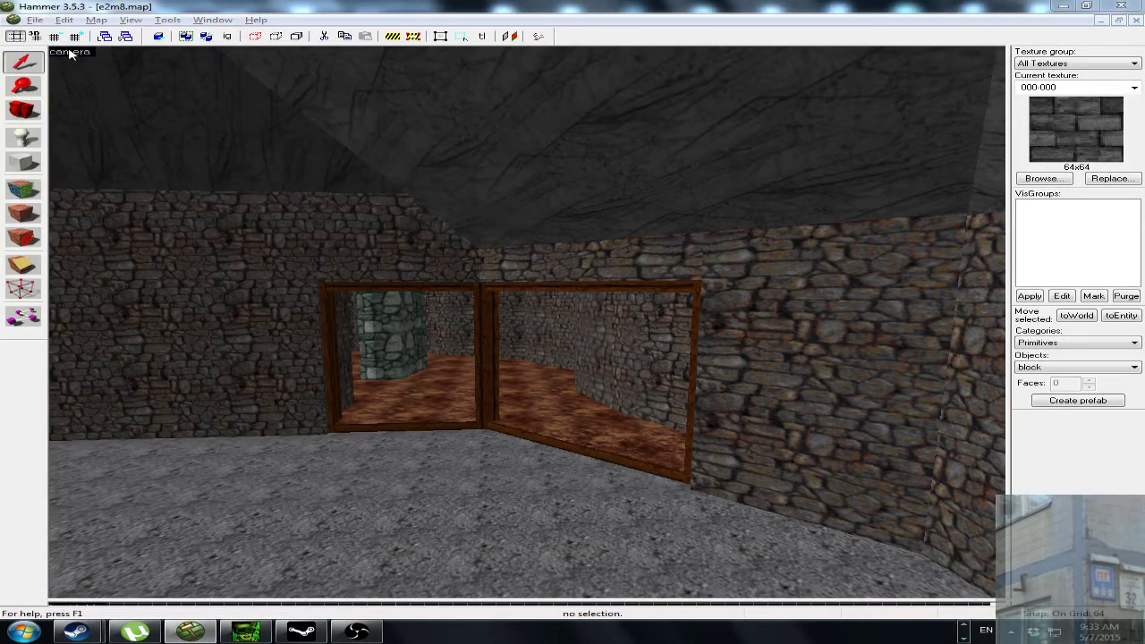
pyautogui.click(673, 469)
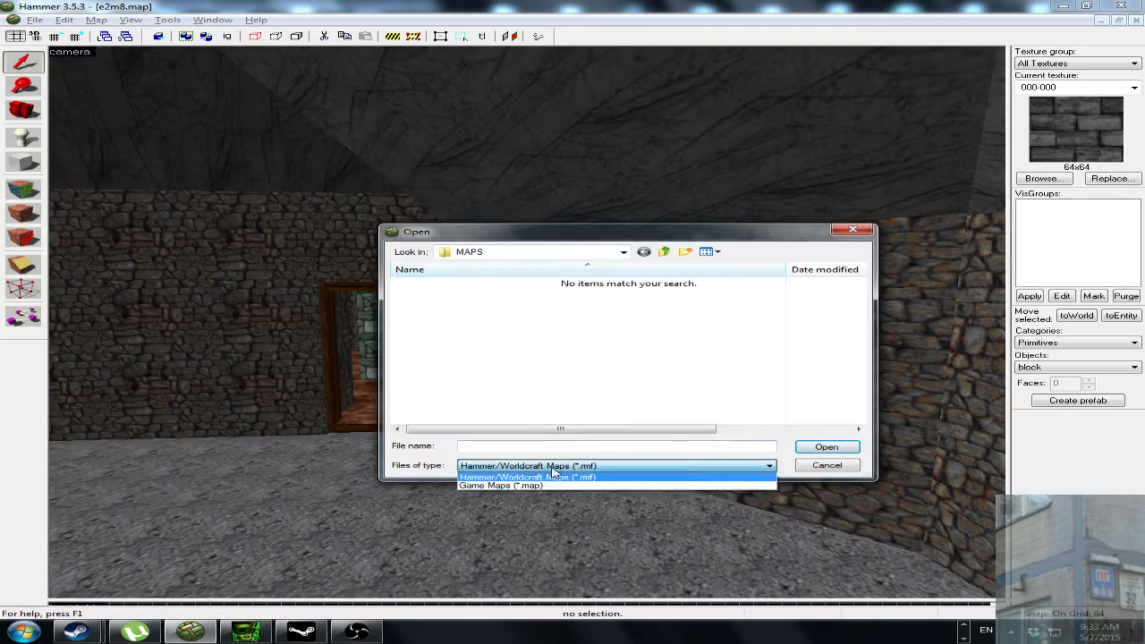
pyautogui.click(507, 487)
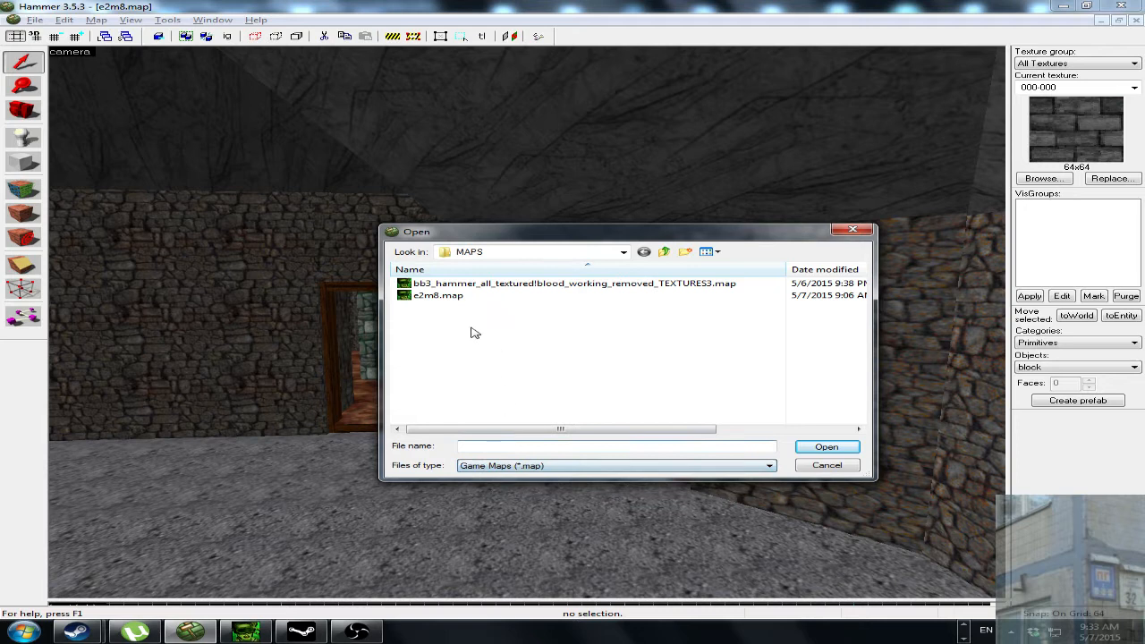
# Browse for the map in E:\Unity_Related\BloodUnity_Project\Assets\MAPS_HL_.
pyautogui.click(668, 253)
pyautogui.click(667, 253)
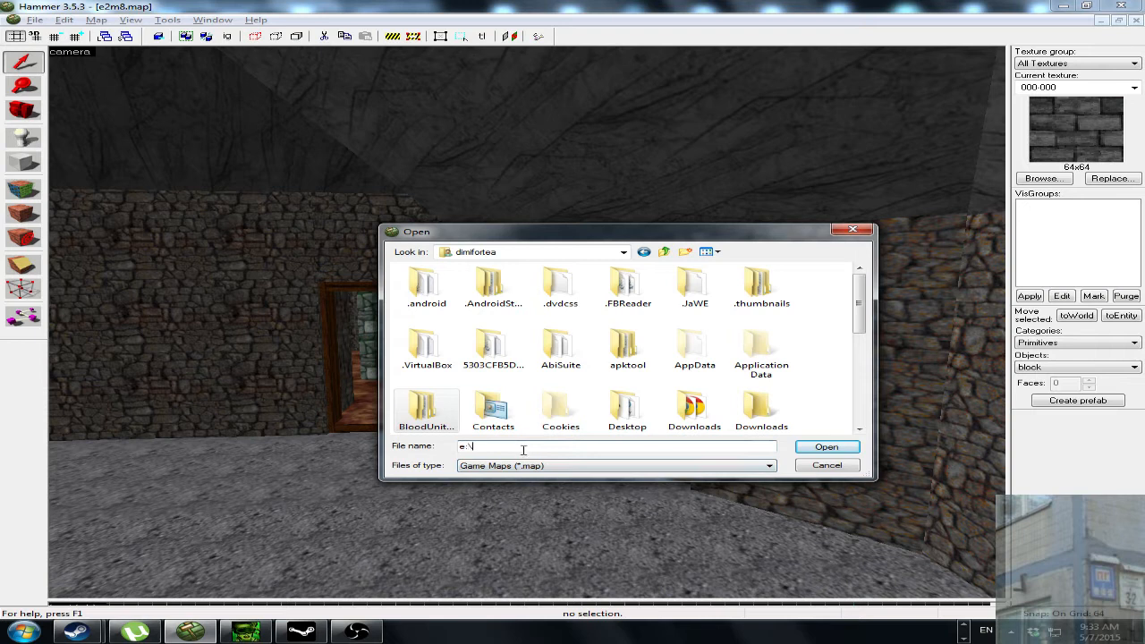
pyautogui.write('e:\\unity_')
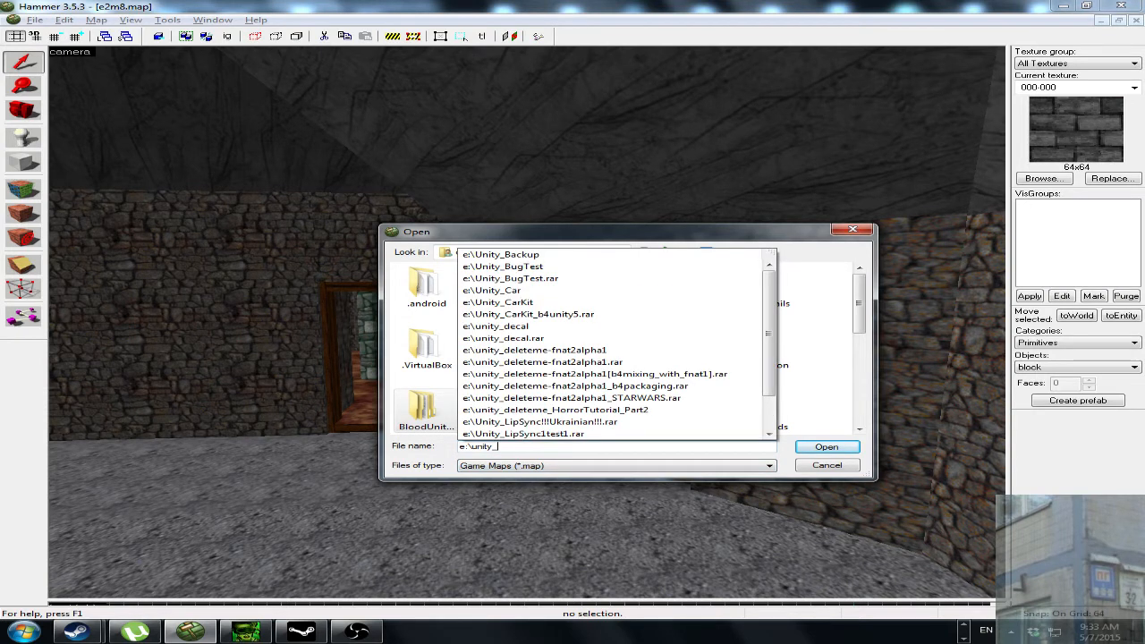
pyautogui.write('rel')
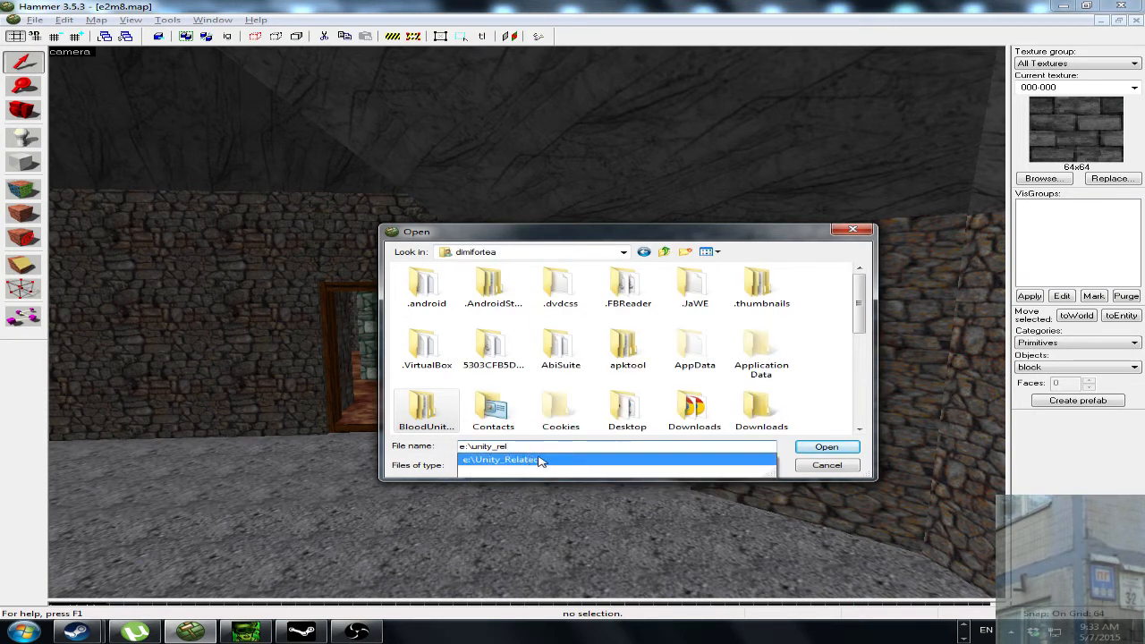
pyautogui.click(501, 460)
pyautogui.click(561, 449)
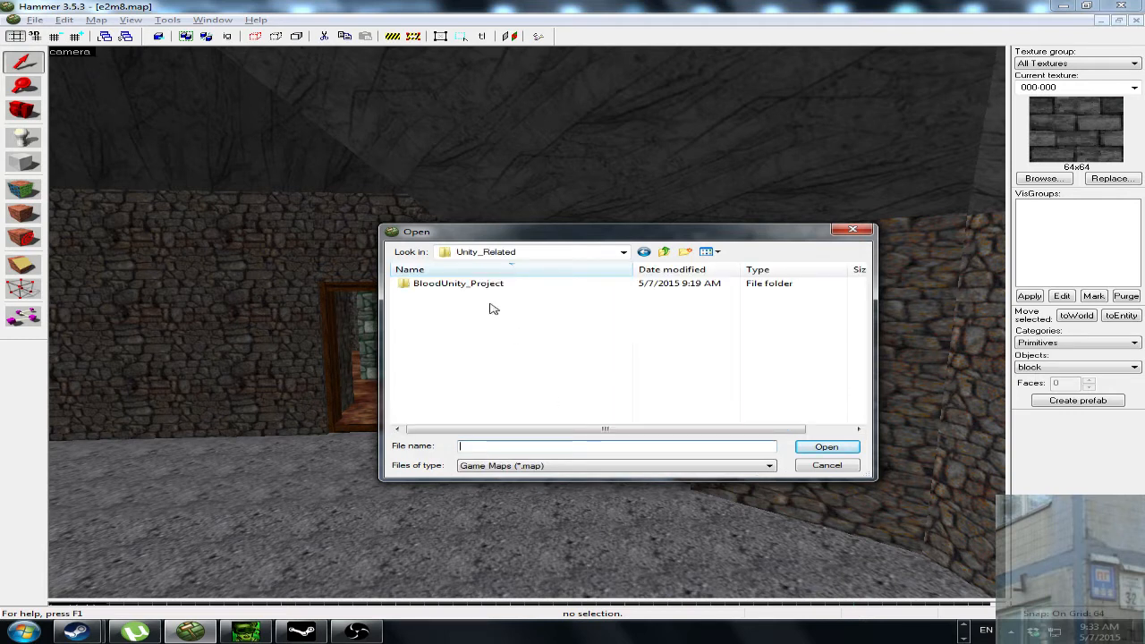
pyautogui.doubleClick(476, 284)
pyautogui.doubleClick(468, 283)
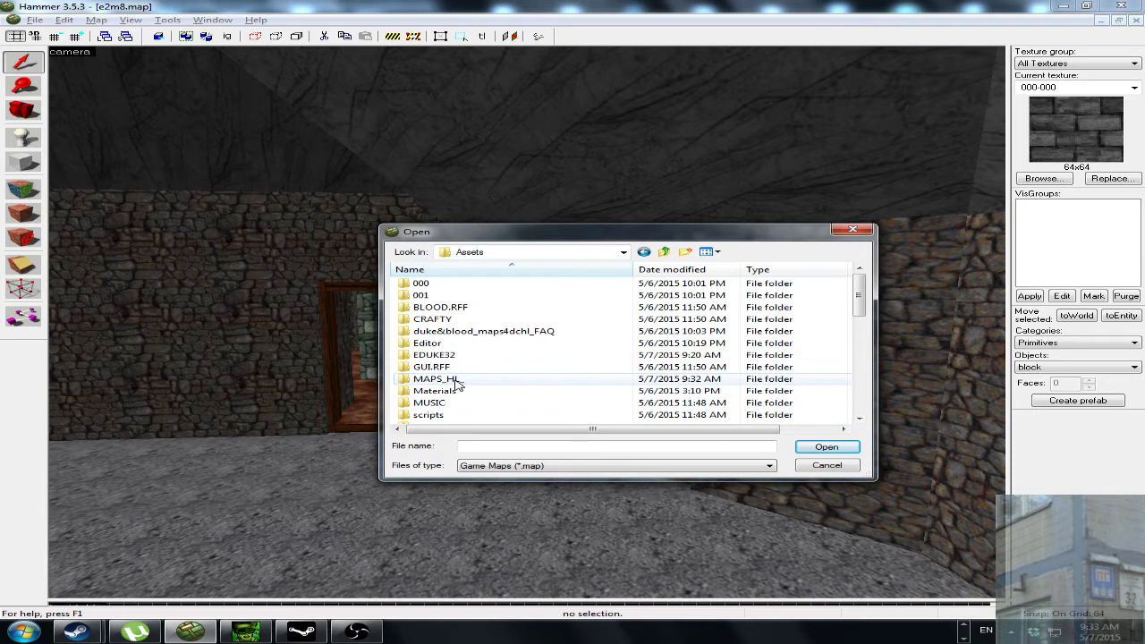
pyautogui.doubleClick(452, 379)
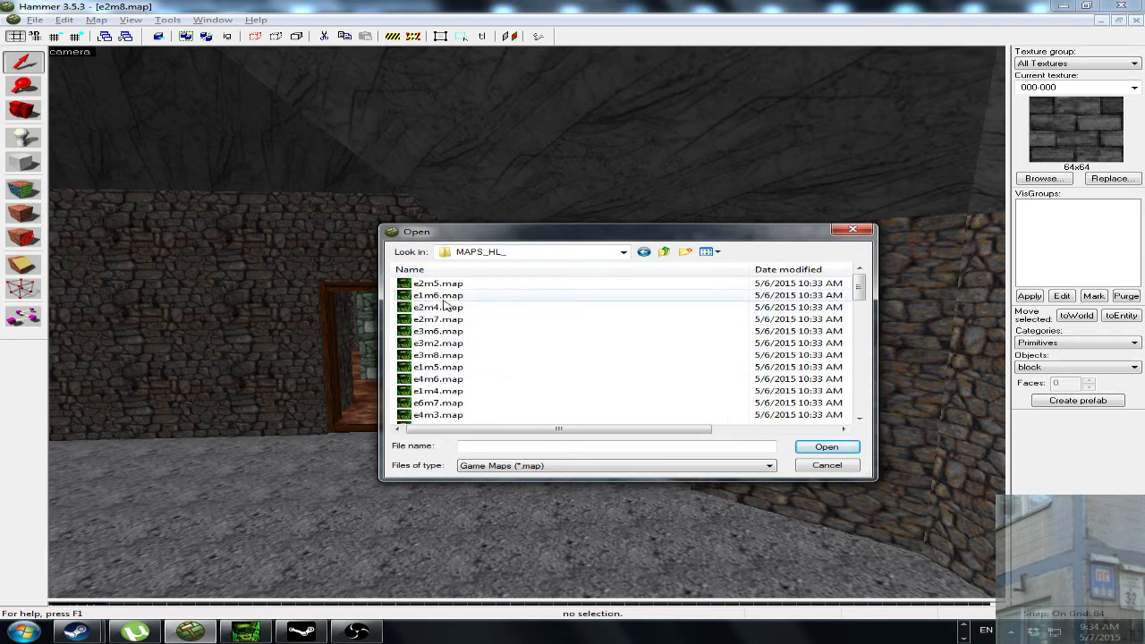
# Sort the map files by name and open e1m1.map with the Blood game configuration.
pyautogui.click(447, 269)
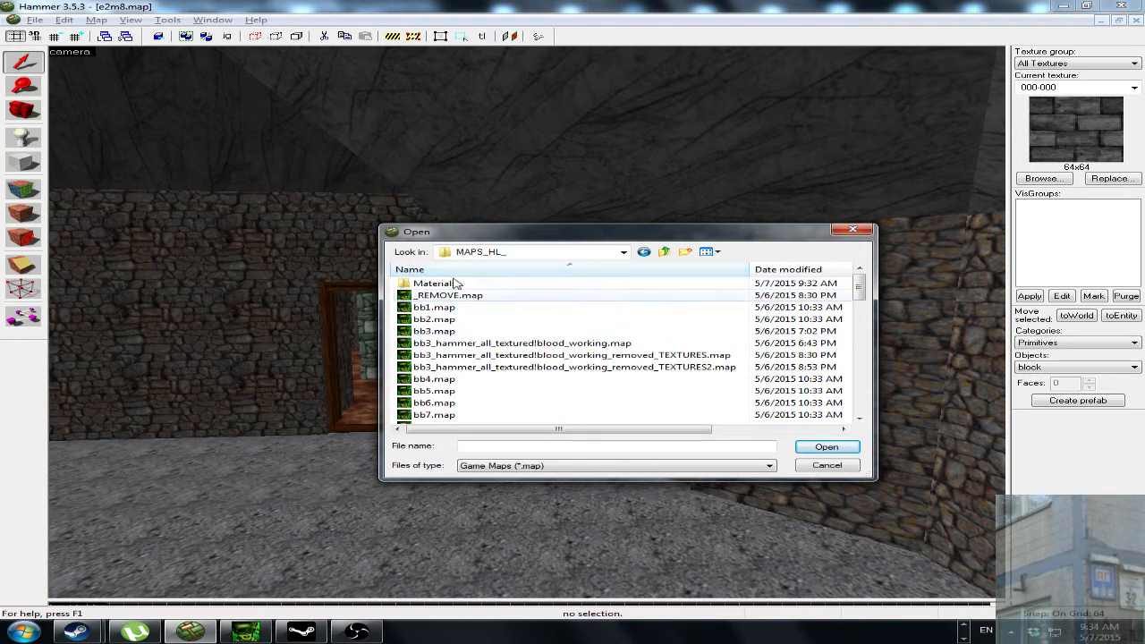
pyautogui.scroll(-4, 863, 317)
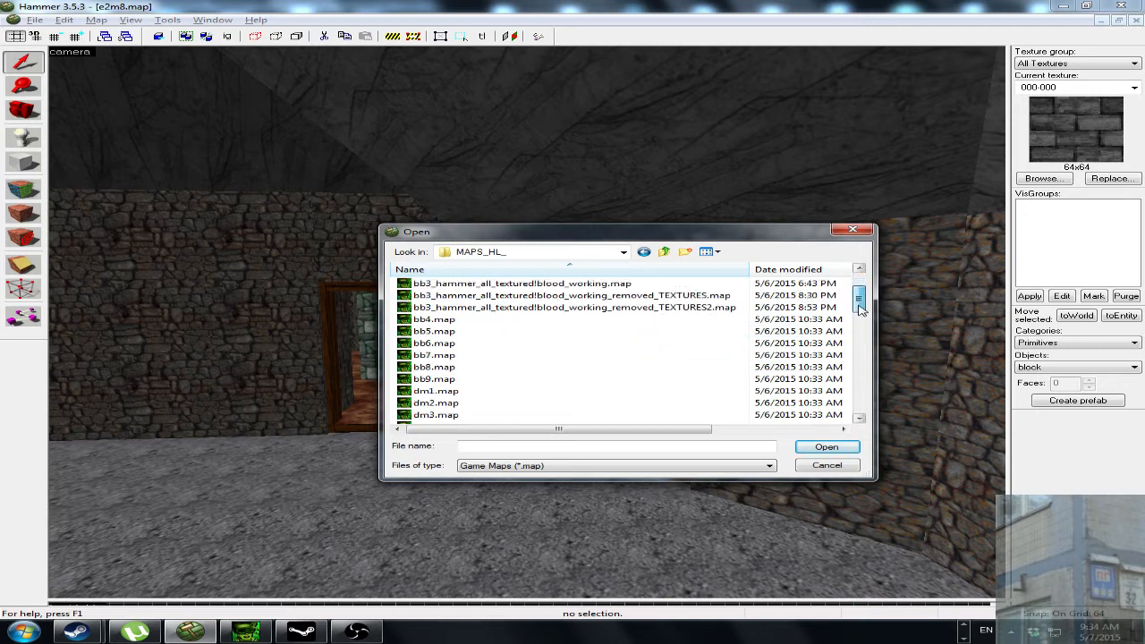
pyautogui.doubleClick(467, 367)
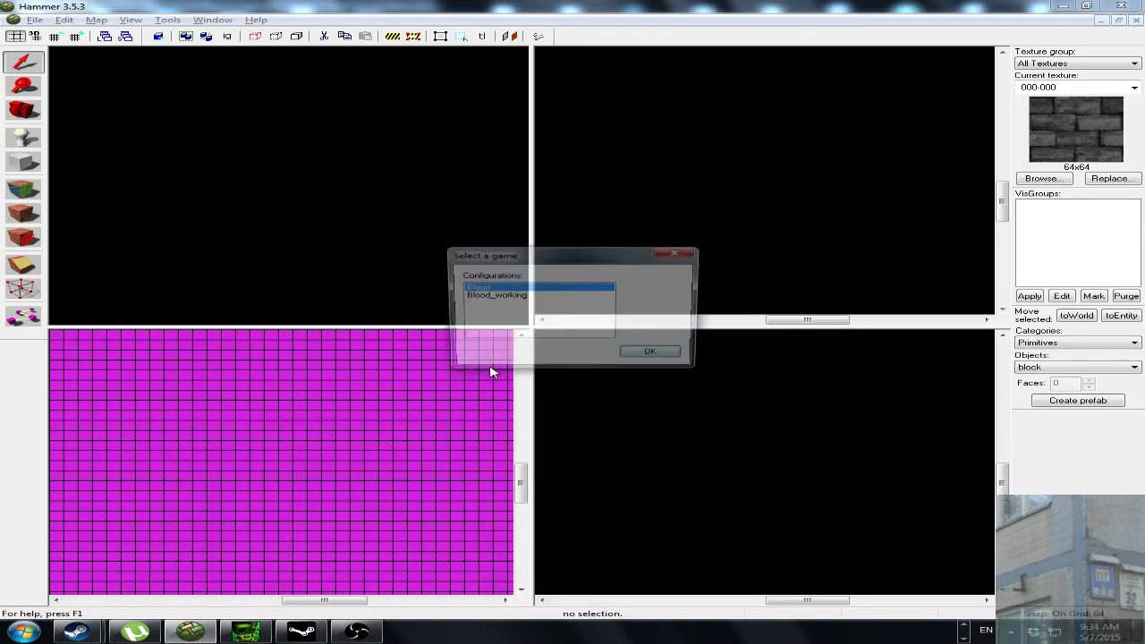
pyautogui.click(653, 351)
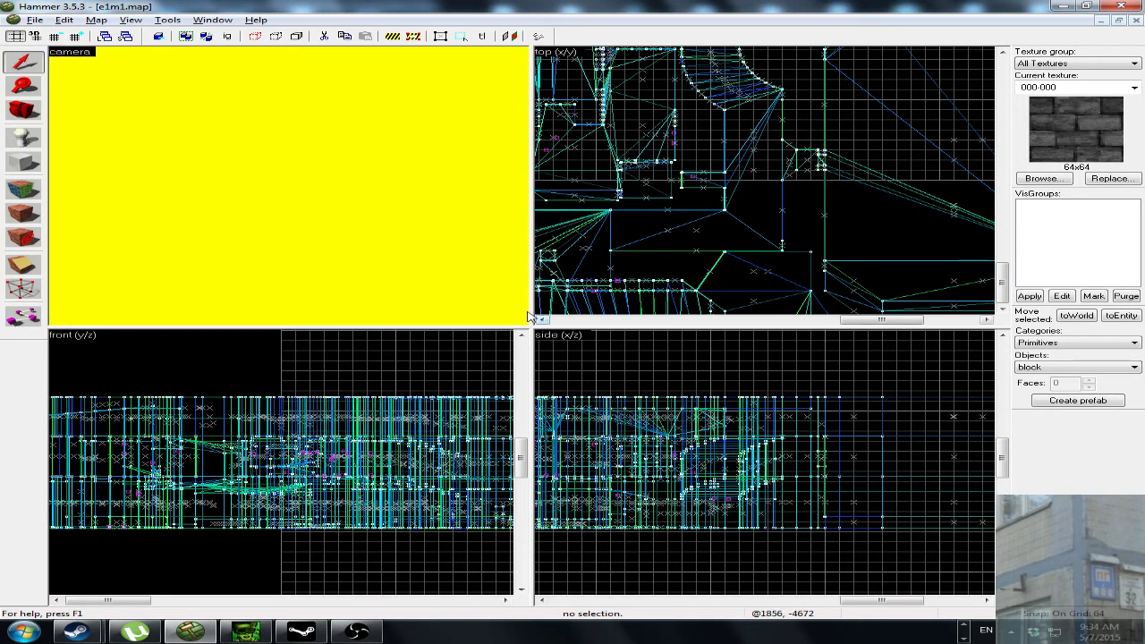
# Enlarge the top (x/y) view and bring the whole layout of e1m1.map and the grid area into sight.
pyautogui.moveTo(532, 325); pyautogui.dragTo(329, 481)
pyautogui.scroll(-1, 651, 278)
pyautogui.scroll(-2, 631, 278)
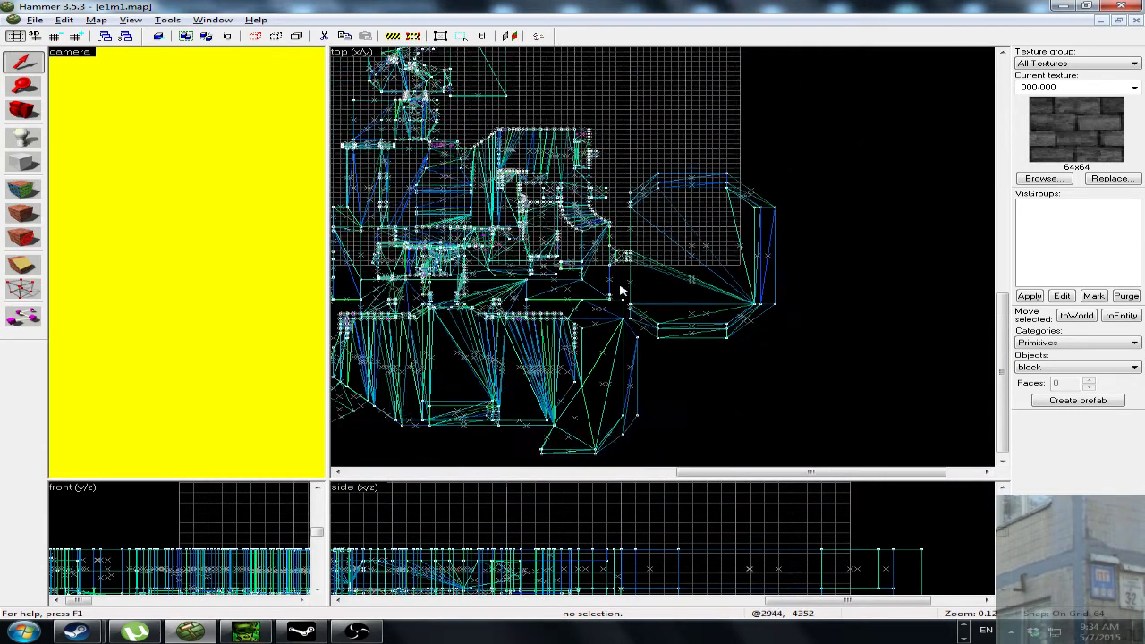
pyautogui.scroll(-1, 596, 278)
pyautogui.scroll(-2, 590, 276)
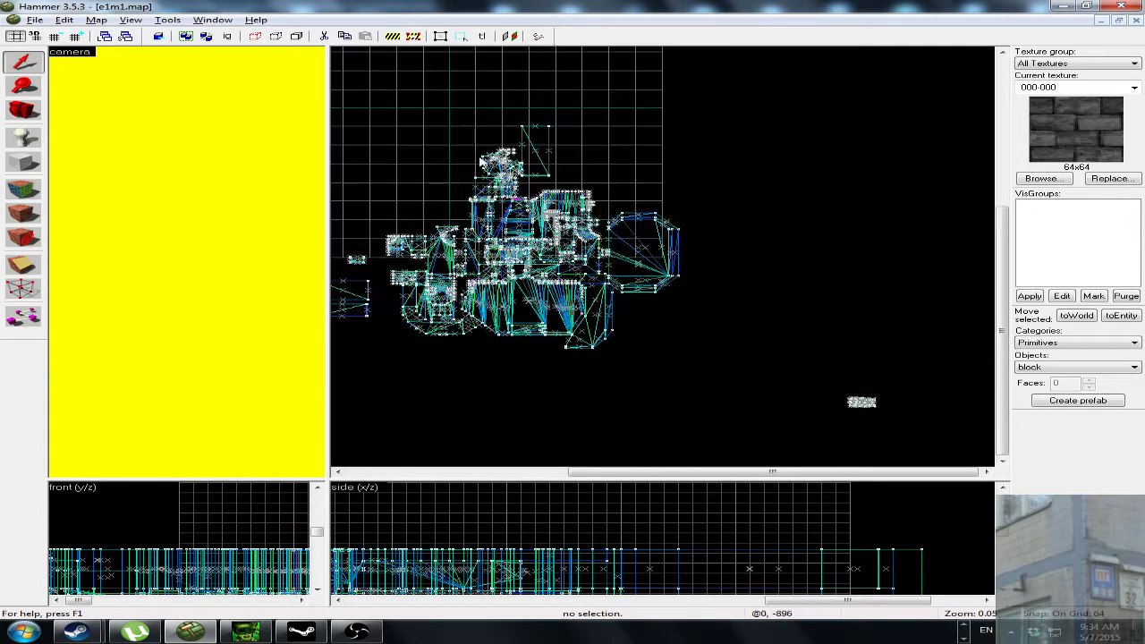
pyautogui.scroll(-1, 442, 171)
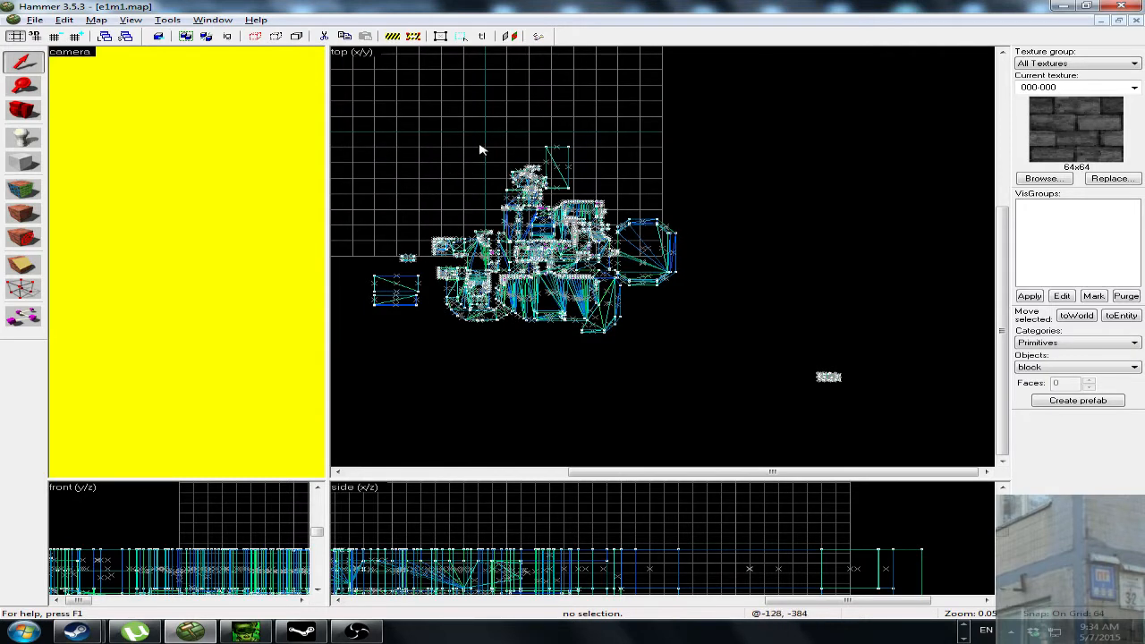
pyautogui.press('Up')
pyautogui.press('Left')
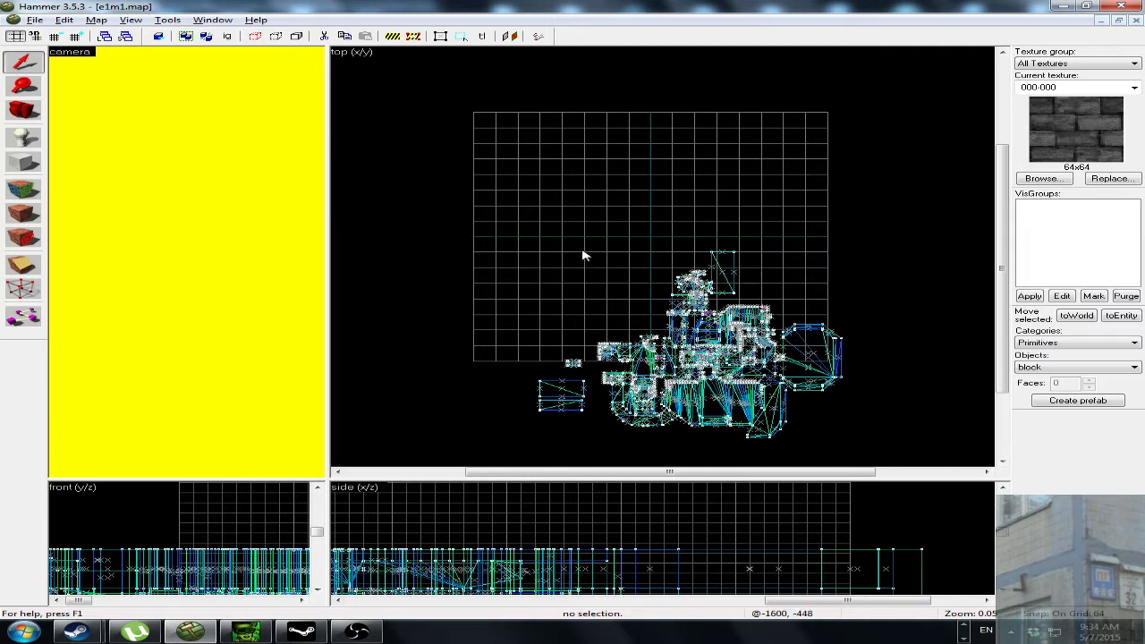
# Select all map objects, move them up and slightly left onto the grid area in the top view, and clear the selection.
pyautogui.hotkey('ctrl', 'a')
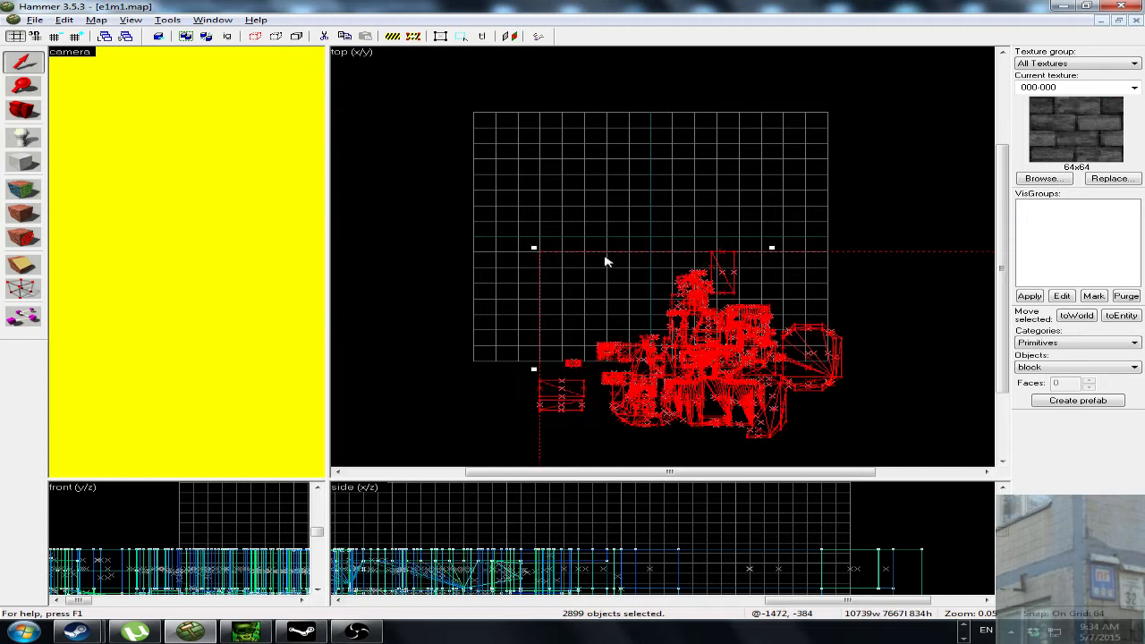
pyautogui.moveTo(732, 324)
pyautogui.mouseDown()
pyautogui.moveTo(724, 290)
pyautogui.moveTo(696, 312)
pyautogui.mouseUp()
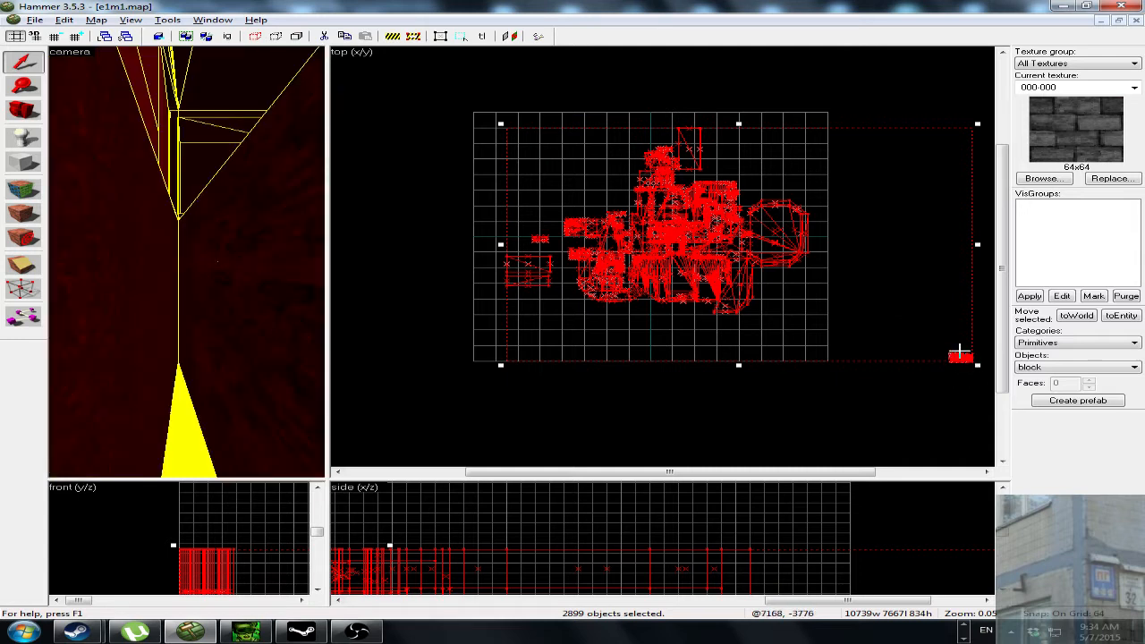
pyautogui.click(494, 181)
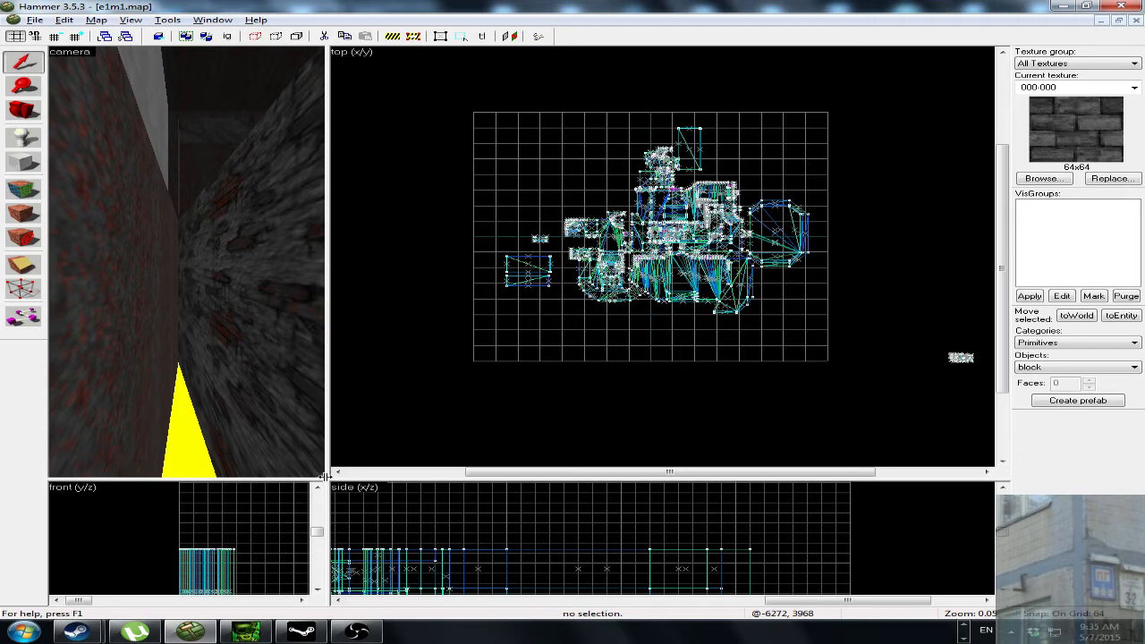
# Enlarge the camera view to fill the workspace and travel through the map into the stone-walled room with the wood-topped slab.
pyautogui.moveTo(324, 477); pyautogui.dragTo(1009, 597)
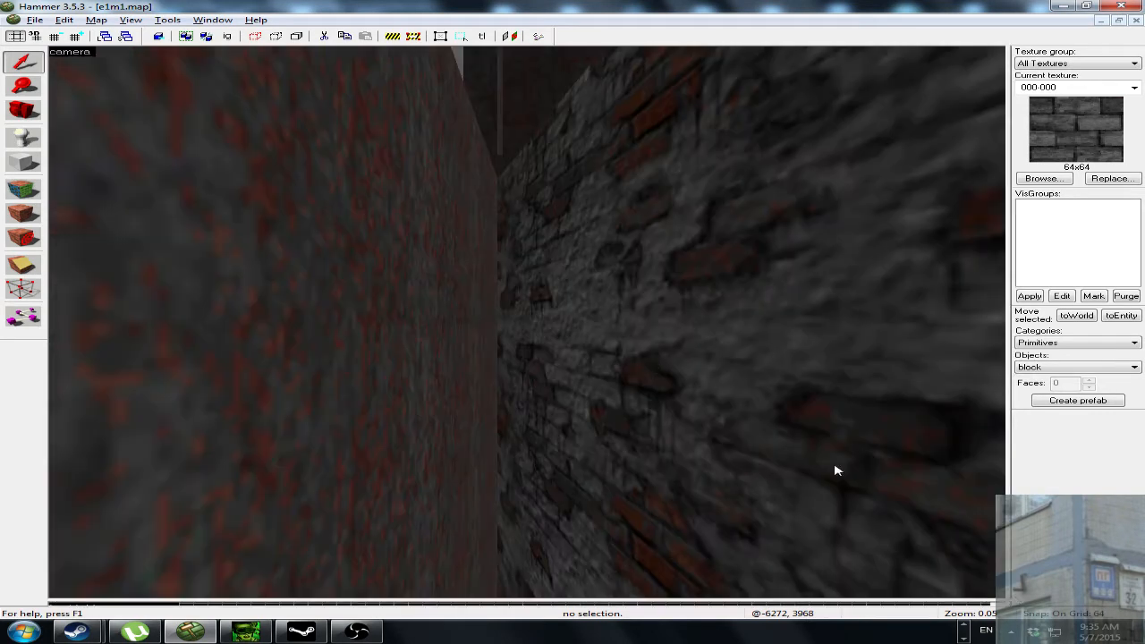
pyautogui.press('w')
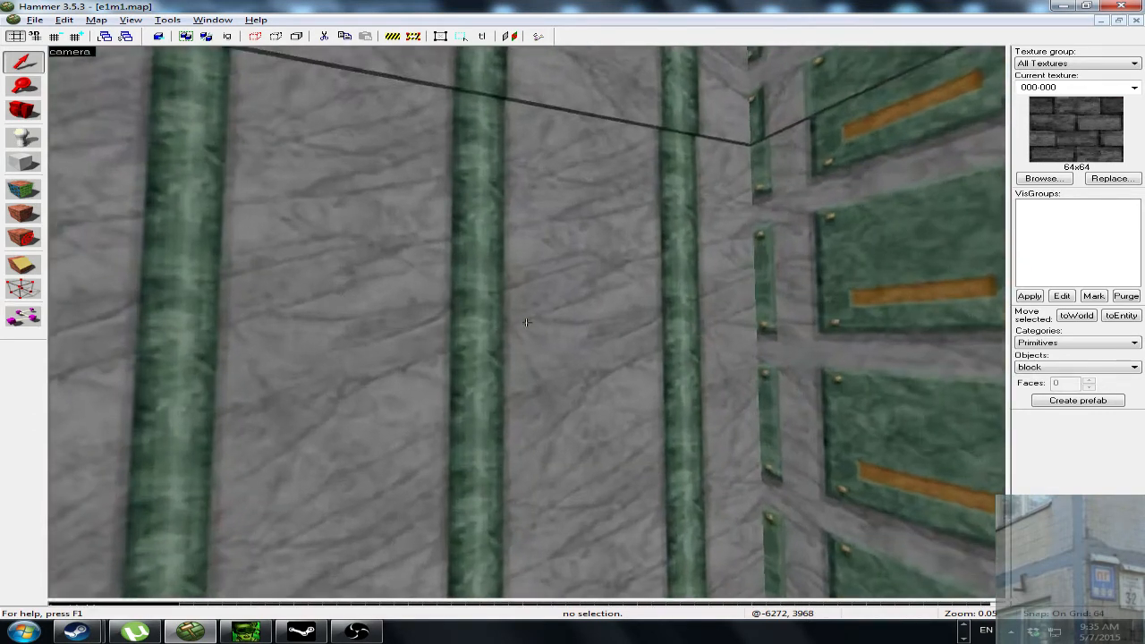
pyautogui.press('w')
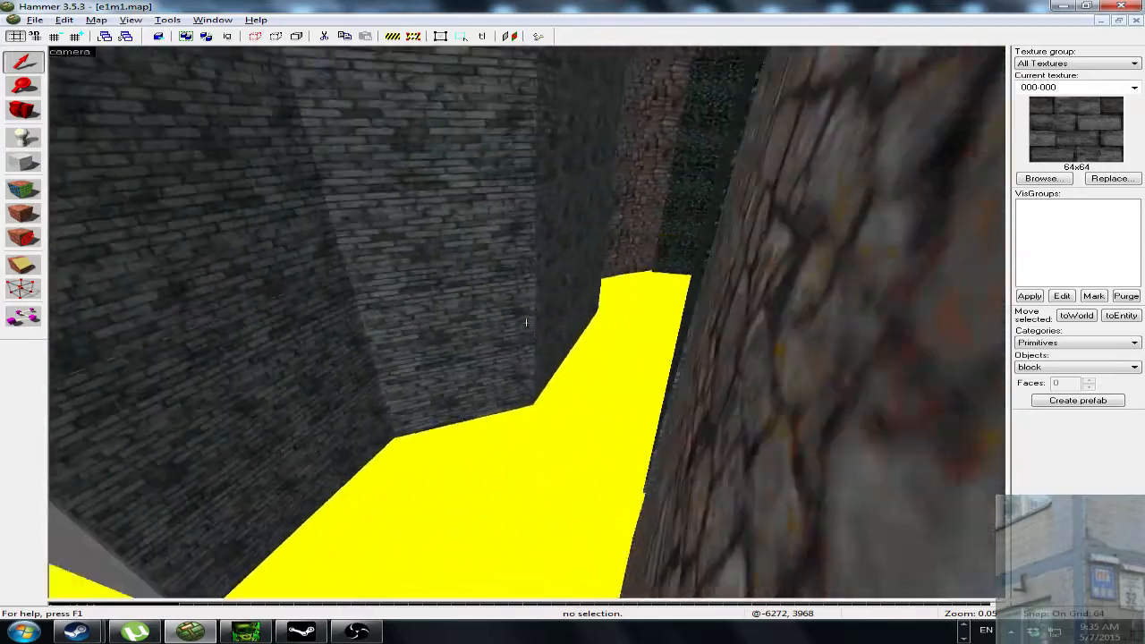
pyautogui.press('w')
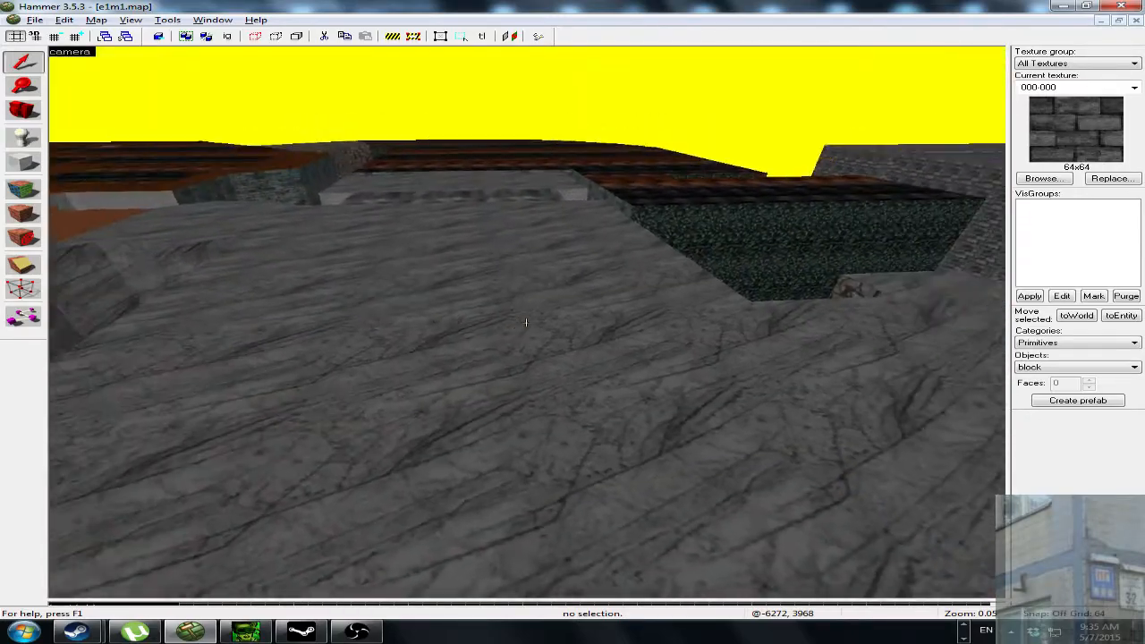
pyautogui.press('w')
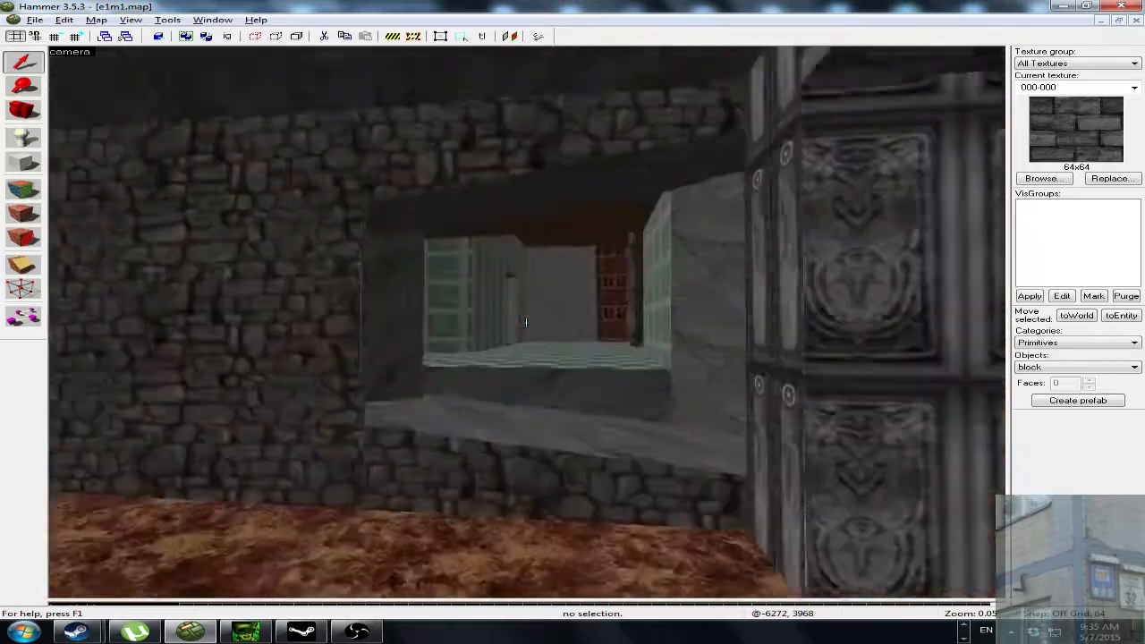
pyautogui.press('w')
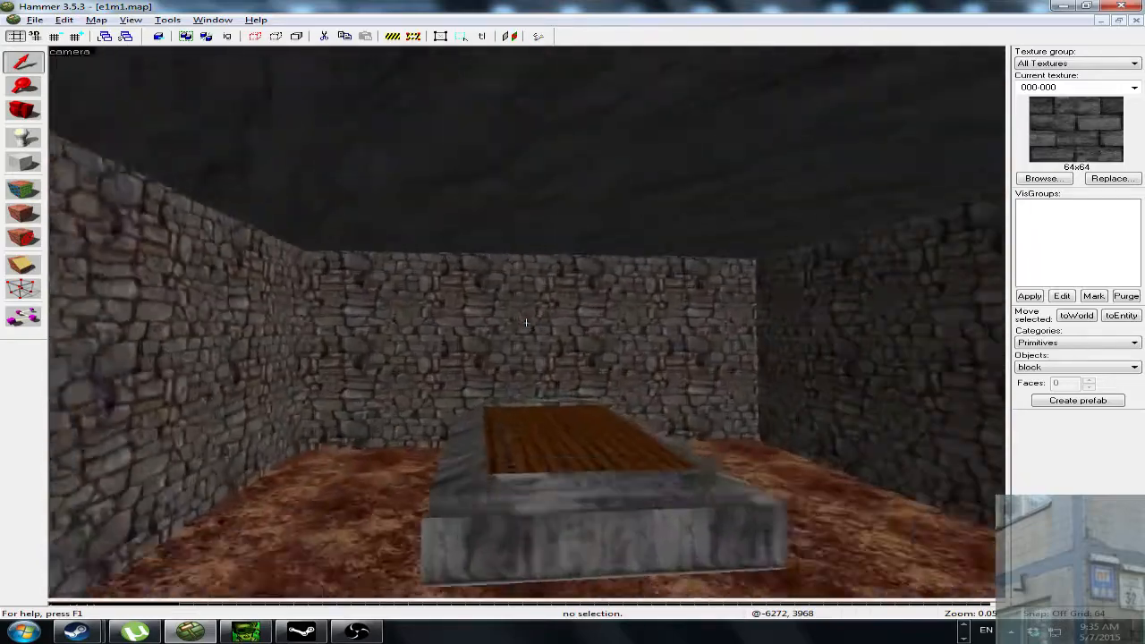
# Look around the stone-walled room and examine the low slabs with patterned tops up close.
pyautogui.press('w')
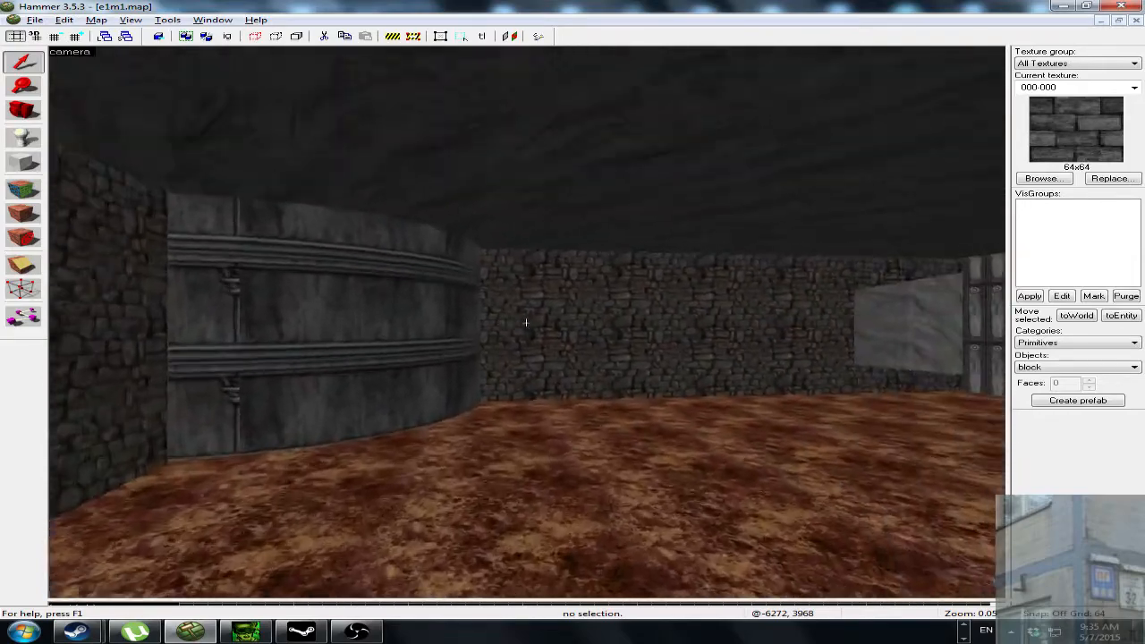
pyautogui.press('w')
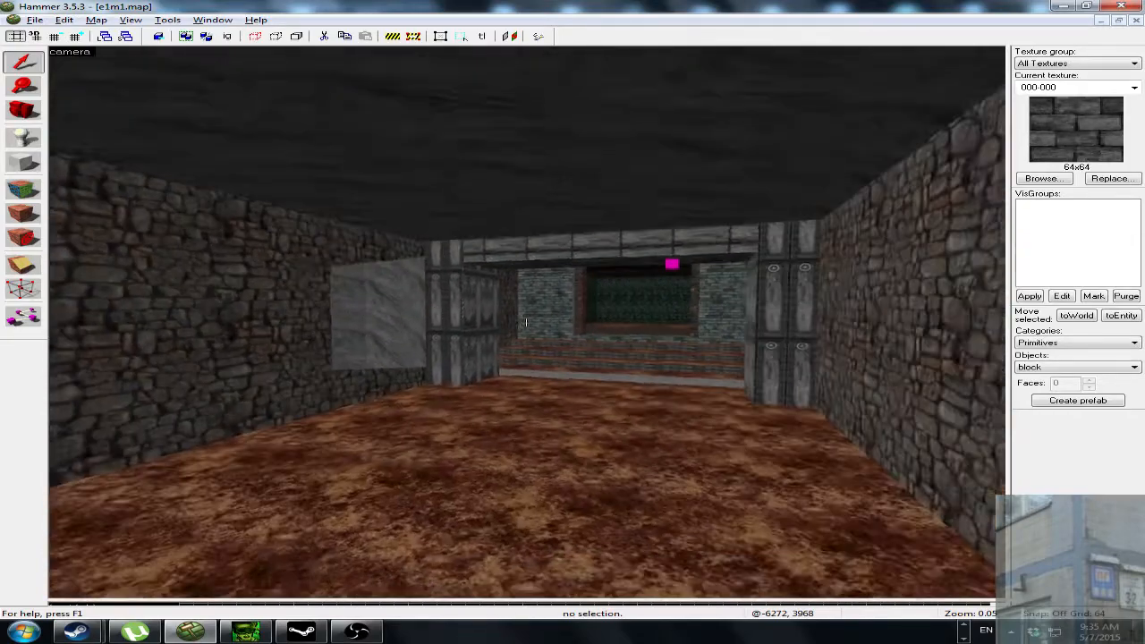
pyautogui.press('w')
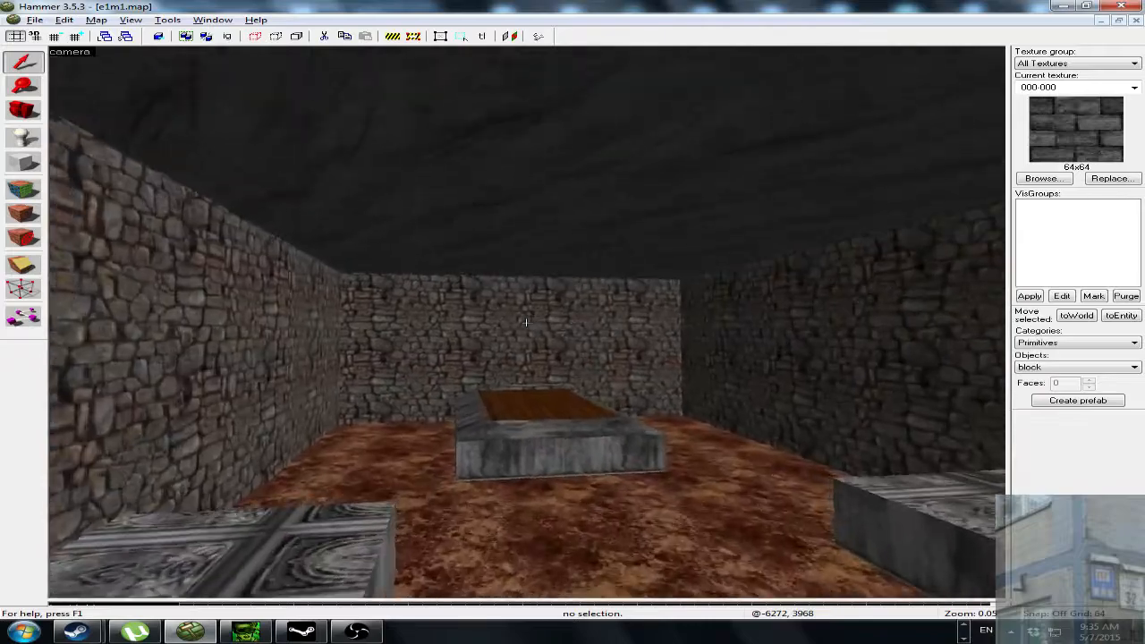
pyautogui.press('w')
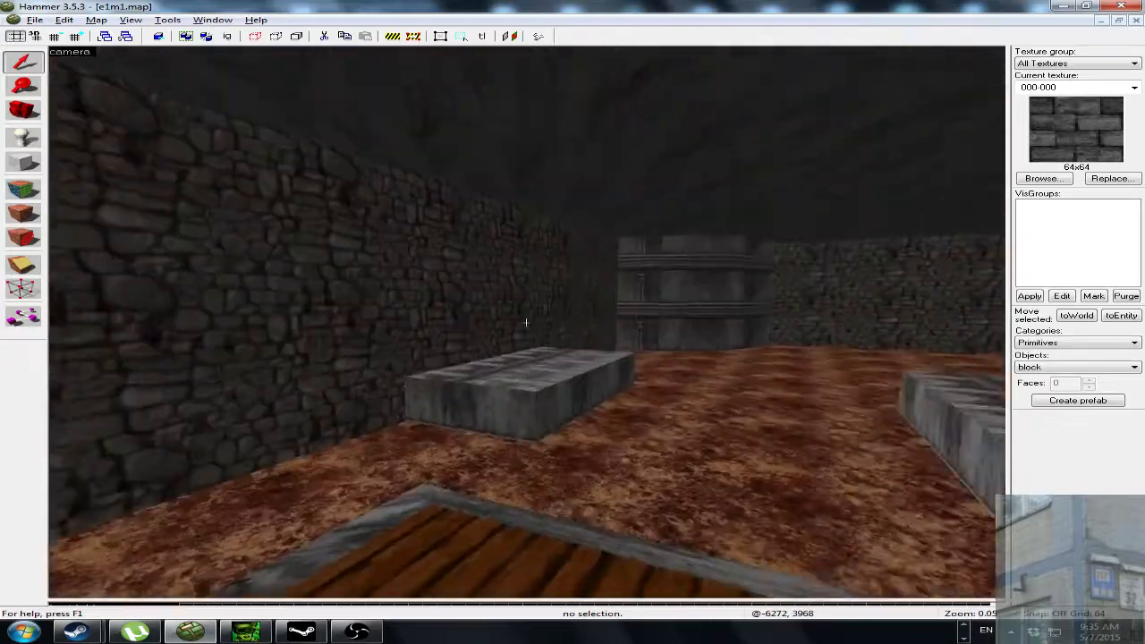
pyautogui.press('w')
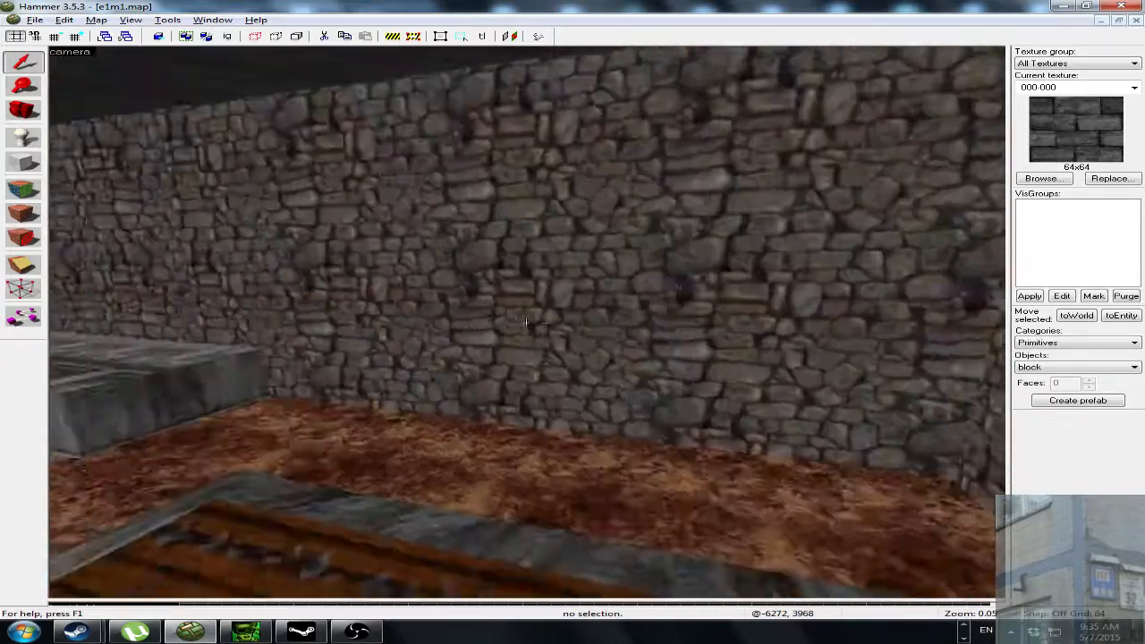
pyautogui.press('w')
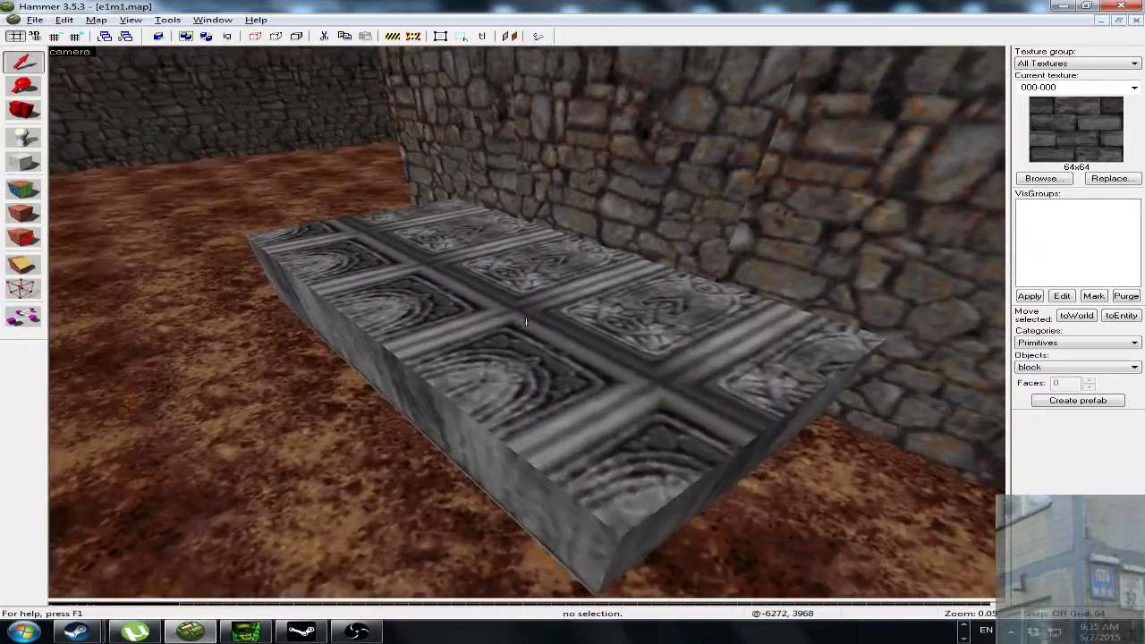
pyautogui.press('w')
pyautogui.press('z')
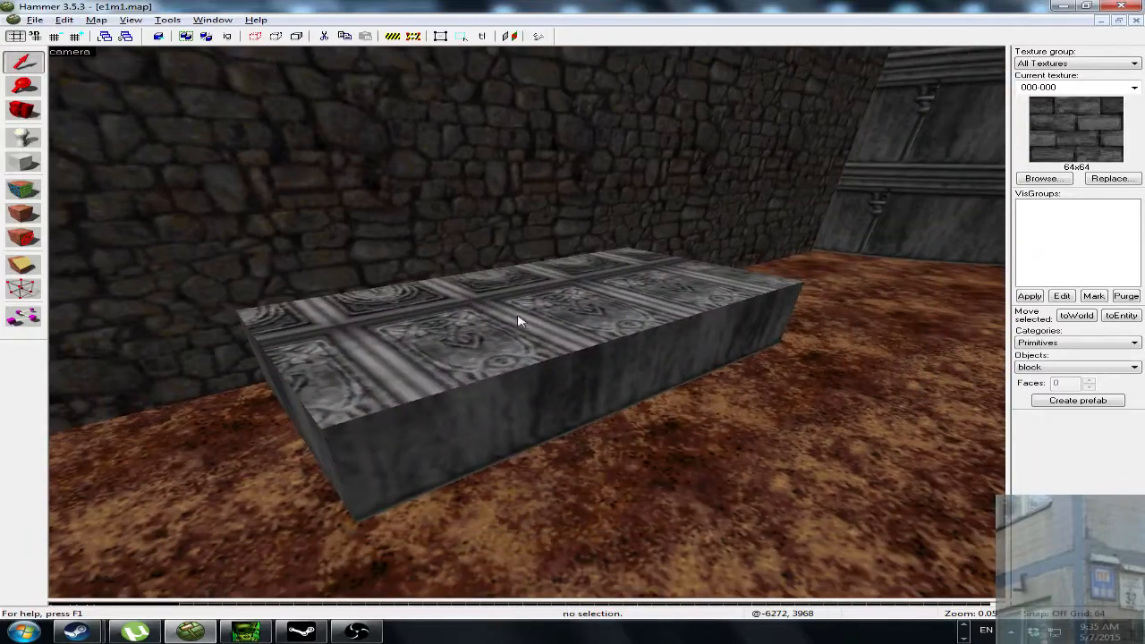
# Rotate texture 090-001 on both top faces of the patterned slab to -90 degrees and fit it to the faces.
pyautogui.click(519, 319)
pyautogui.click(23, 189)
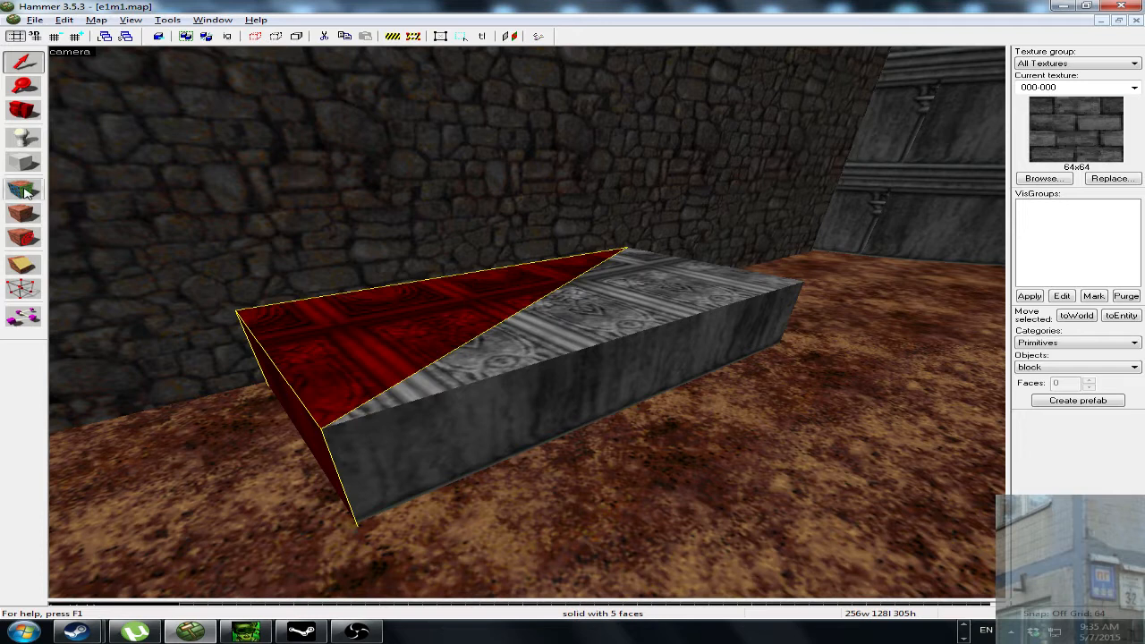
pyautogui.click(550, 315)
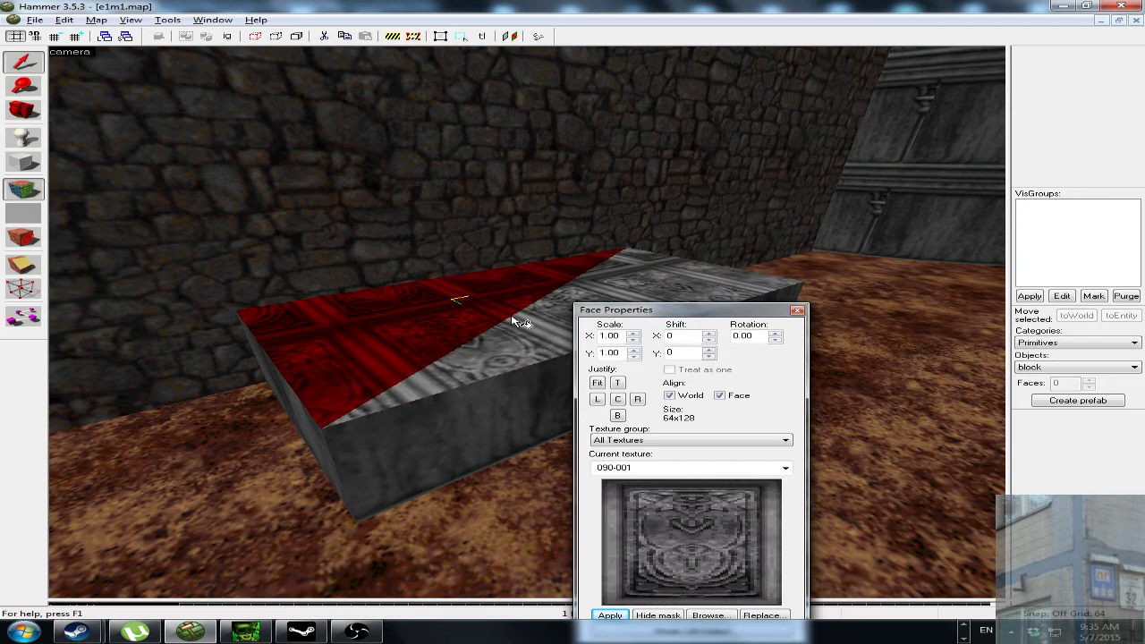
pyautogui.keyDown('ctrl'); pyautogui.click(519, 322); pyautogui.keyUp('ctrl')
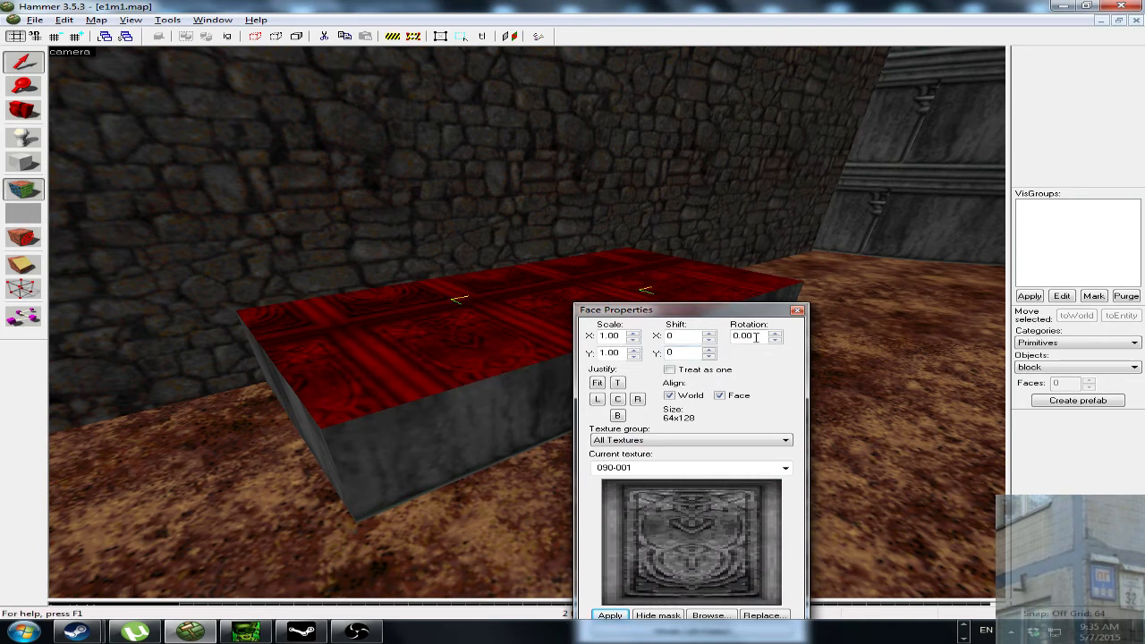
pyautogui.moveTo(756, 336); pyautogui.dragTo(714, 341)
pyautogui.press('Return')
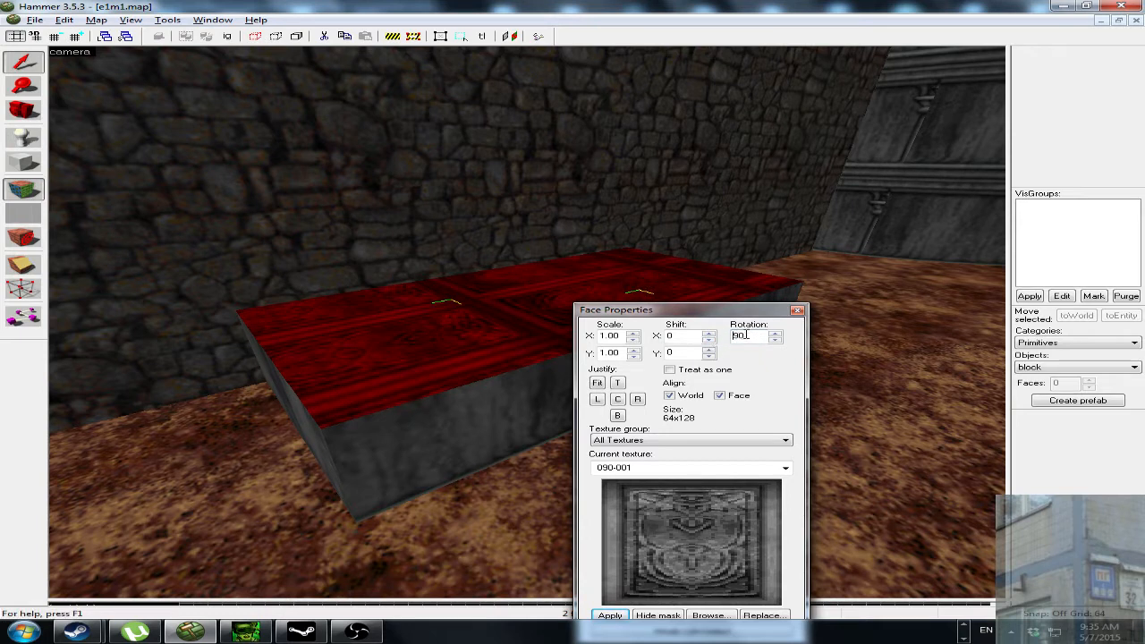
pyautogui.press('Return')
pyautogui.click(598, 383)
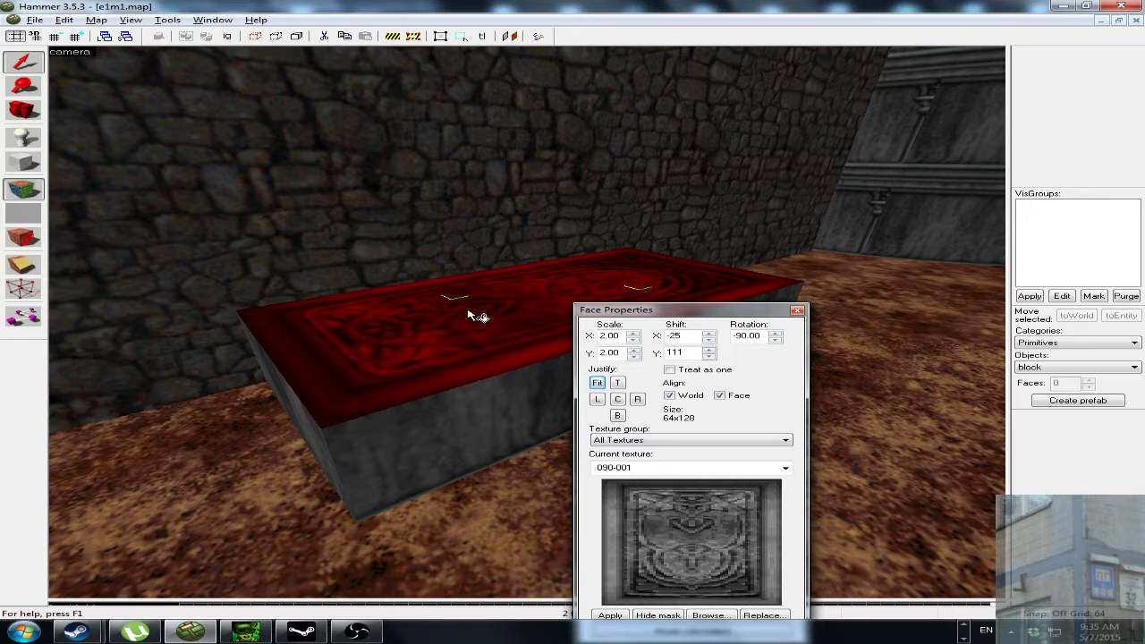
pyautogui.click(797, 310)
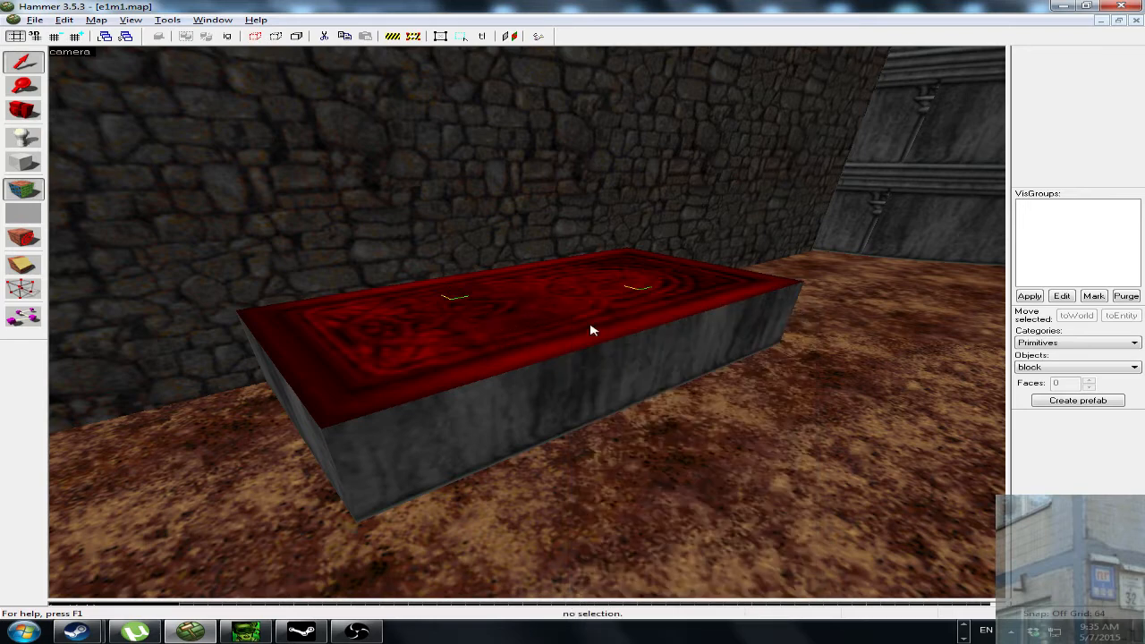
# Select both top faces of the second patterned slab and set their texture rotation to 90 degrees.
pyautogui.press('z')
pyautogui.press('d')
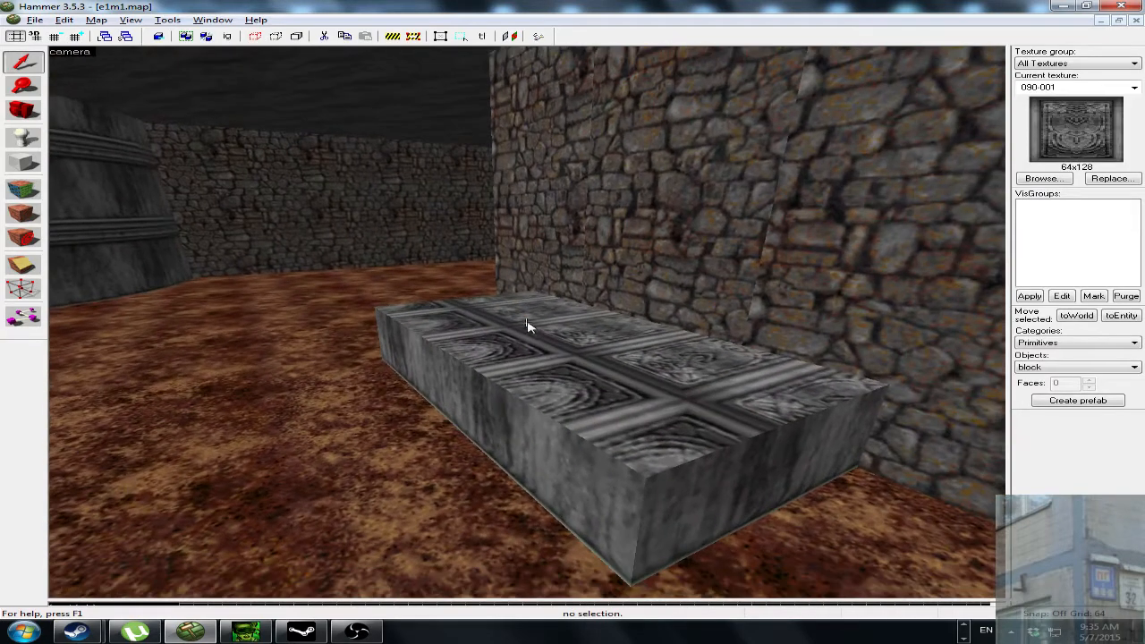
pyautogui.click(23, 190)
pyautogui.click(524, 315)
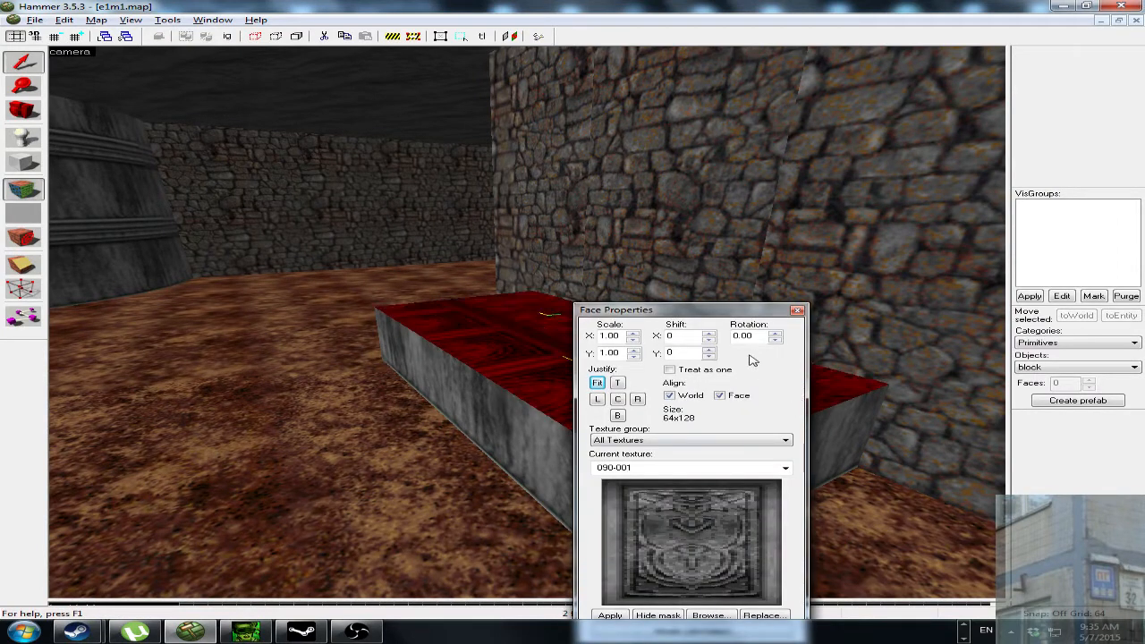
pyautogui.doubleClick(754, 338)
pyautogui.press('Return')
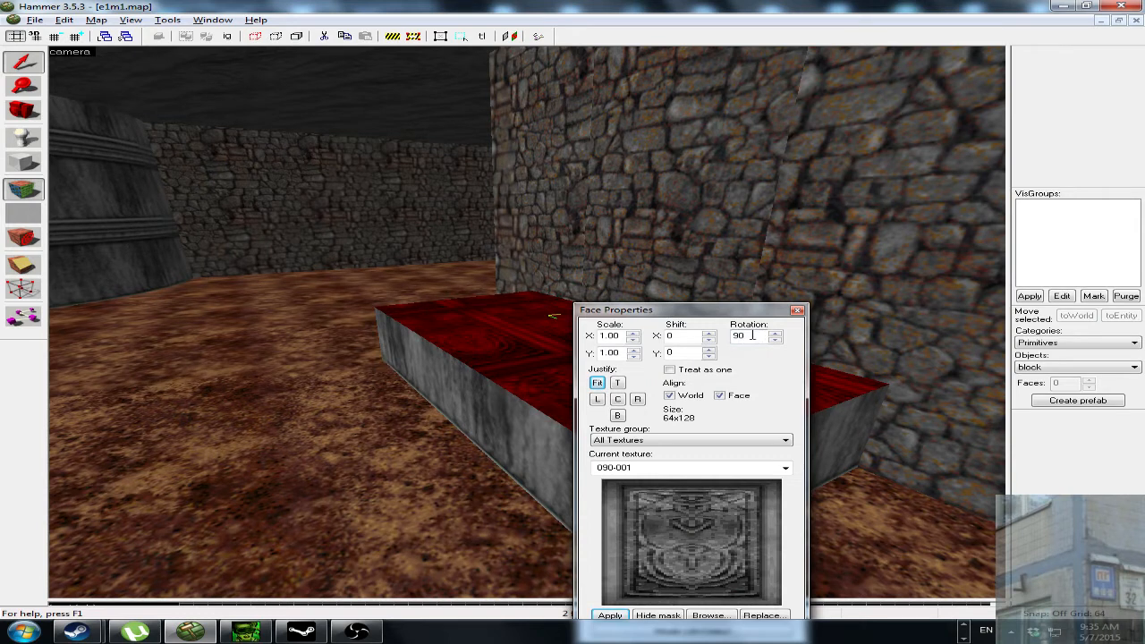
pyautogui.moveTo(731, 310); pyautogui.dragTo(825, 482)
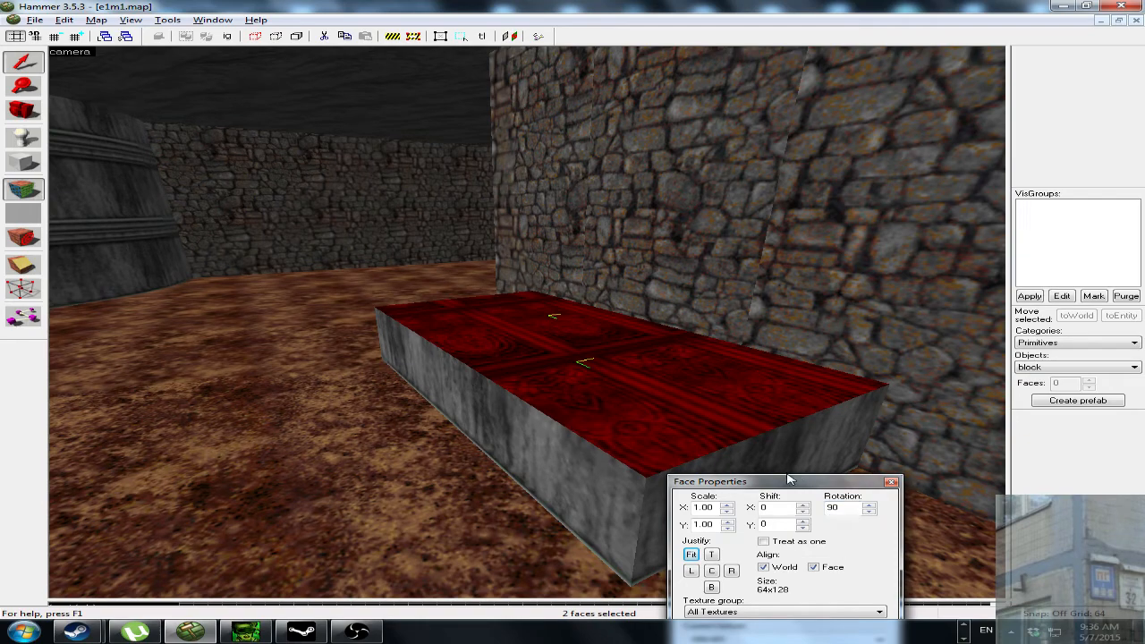
# Compare with the already fitted slab, set the second slab's top texture rotation to -90 degrees, and fit it to the faces.
pyautogui.press('w')
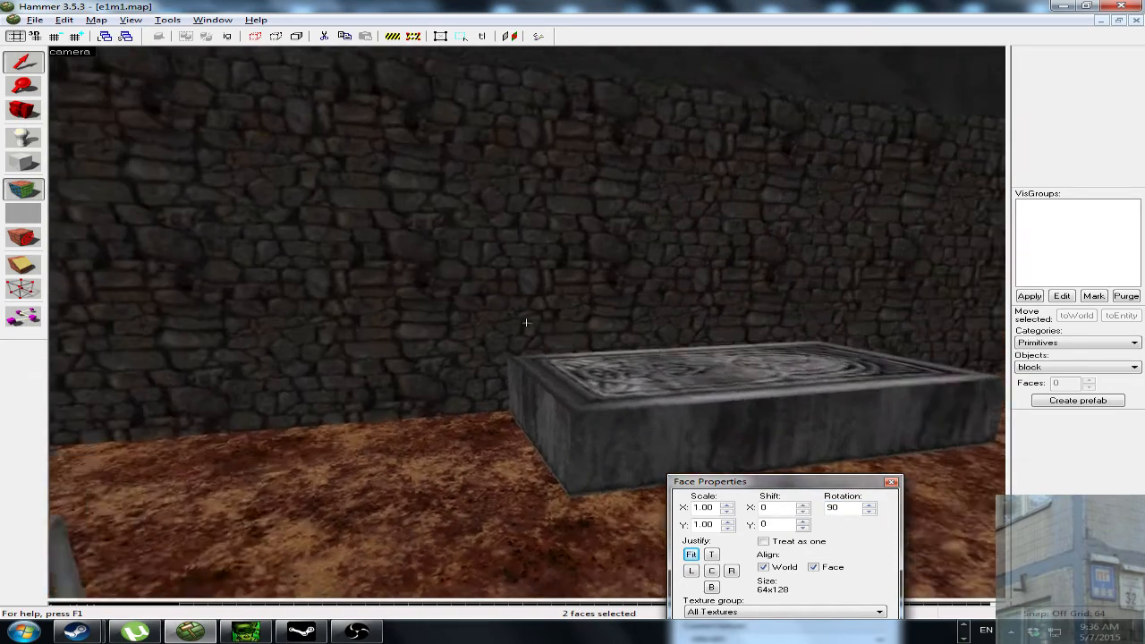
pyautogui.press('s')
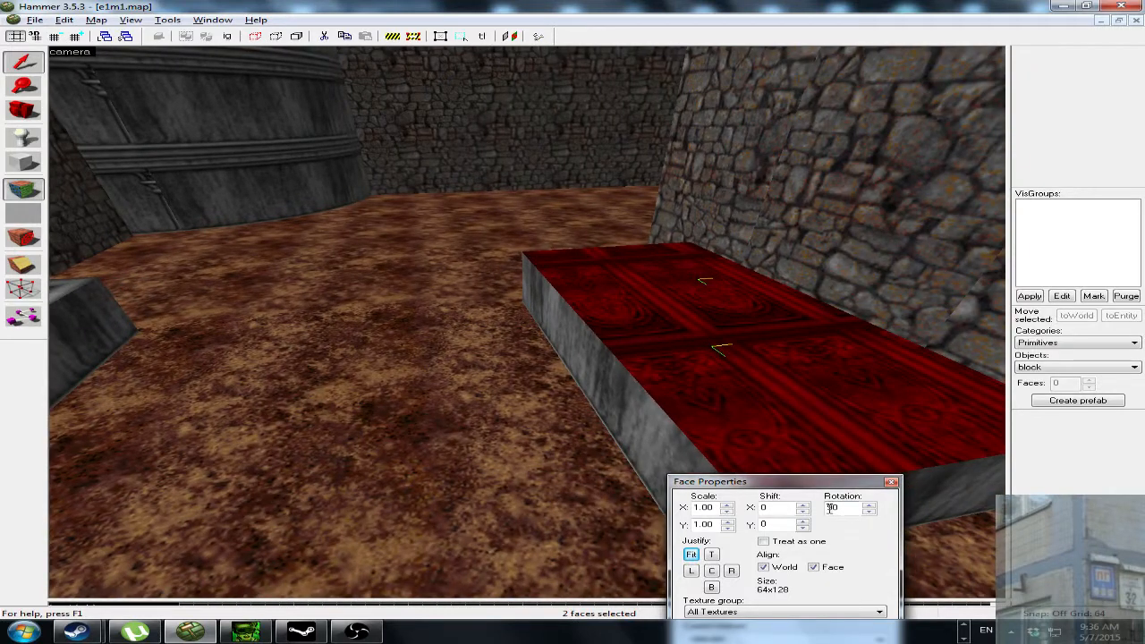
pyautogui.write('-')
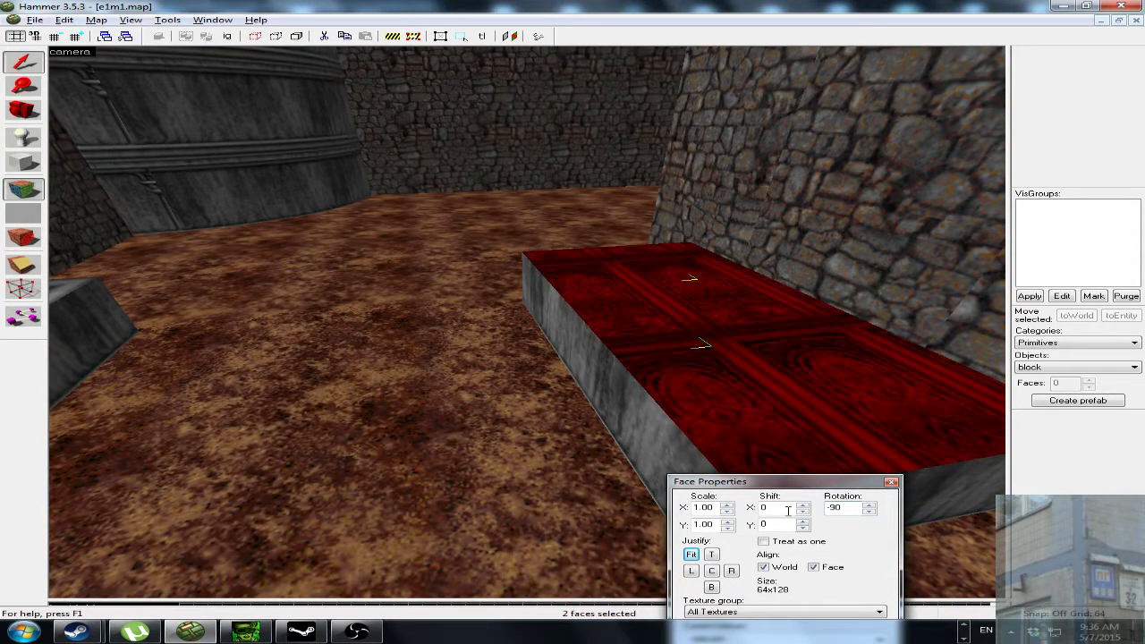
pyautogui.click(691, 554)
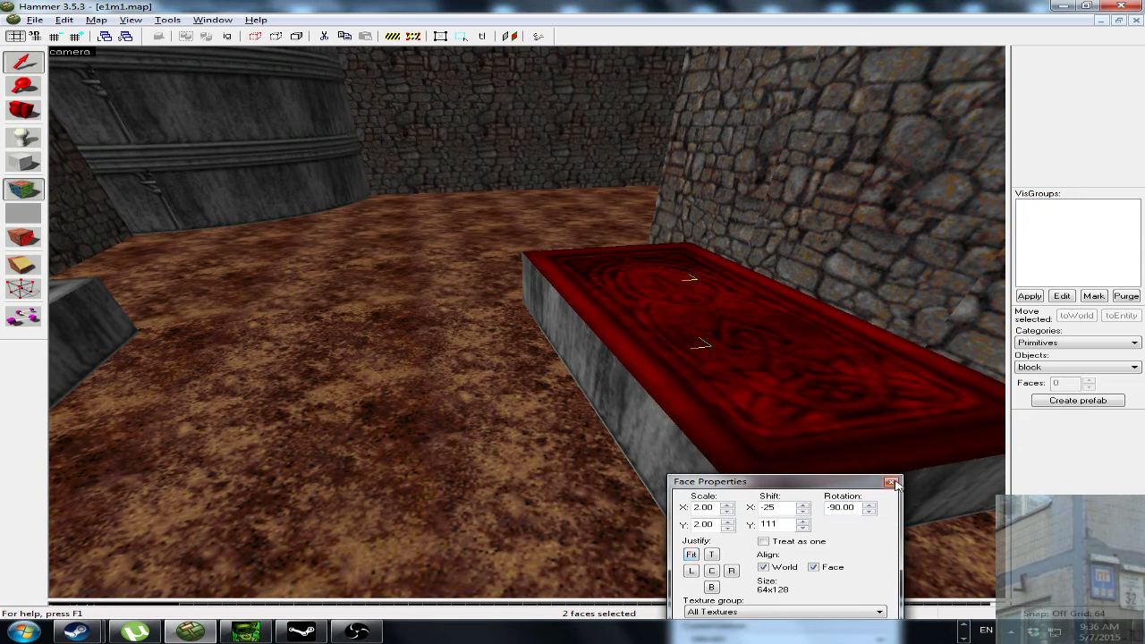
pyautogui.moveTo(852, 485); pyautogui.dragTo(775, 355)
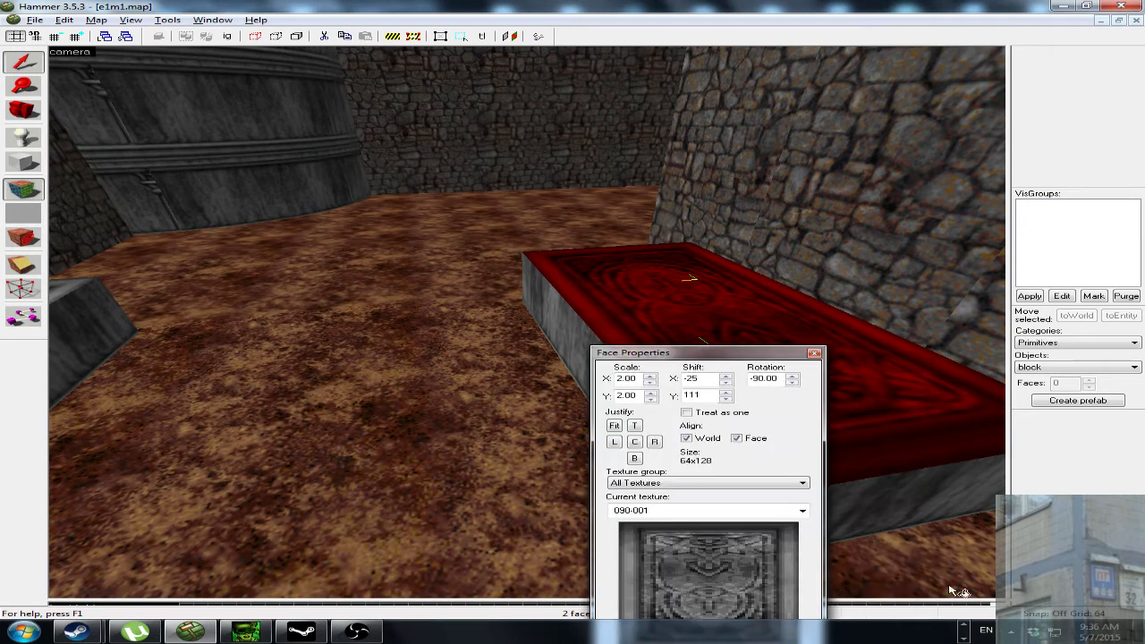
pyautogui.click(815, 355)
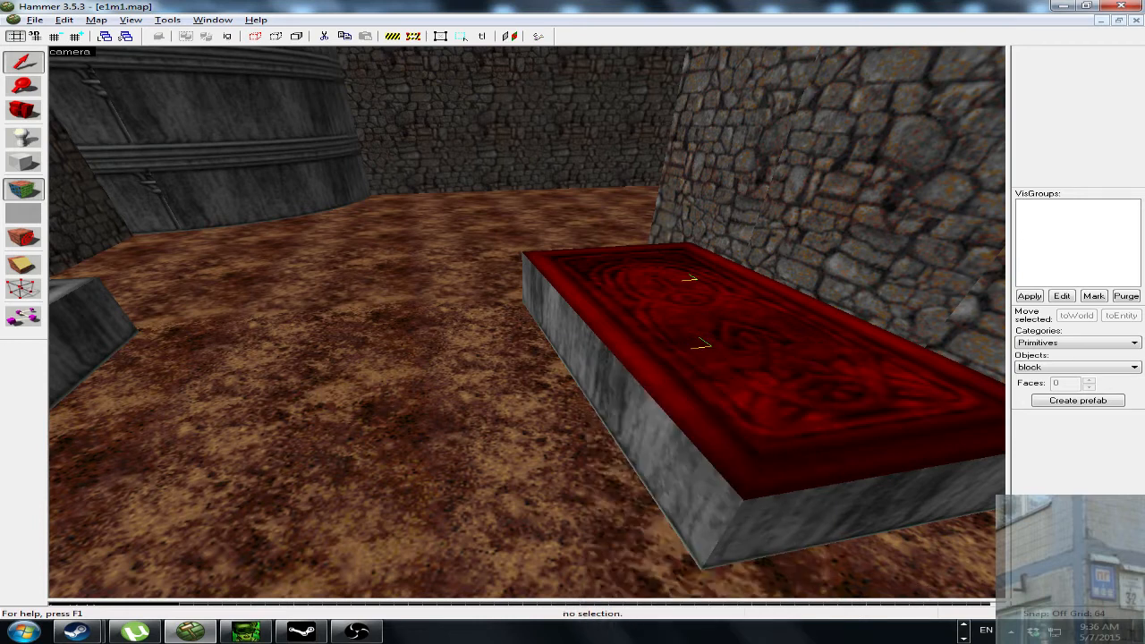
# Travel to the curved stone wall and try to fit texture 070-000 to all of its visible faces.
pyautogui.click(964, 639)
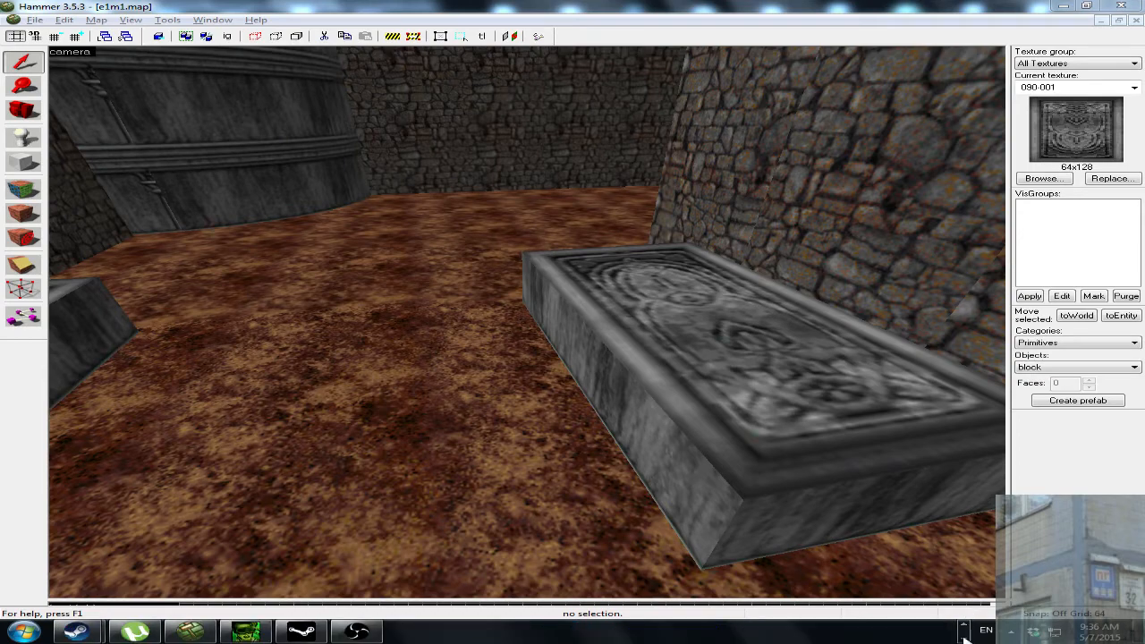
pyautogui.click(574, 313)
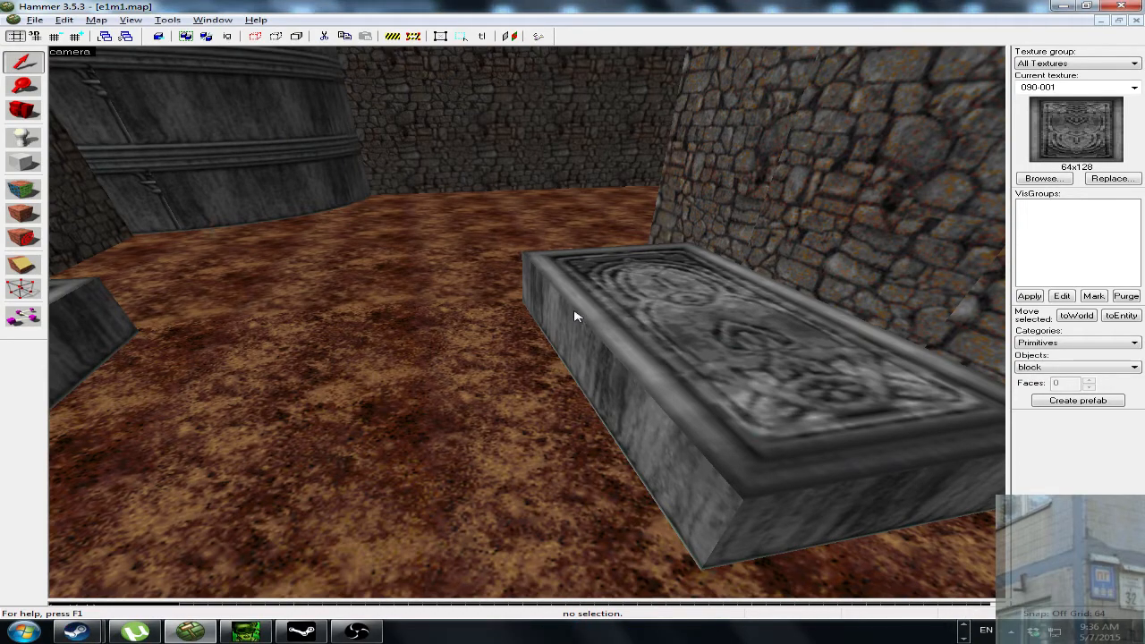
pyautogui.press('z')
pyautogui.press('w')
pyautogui.press('z')
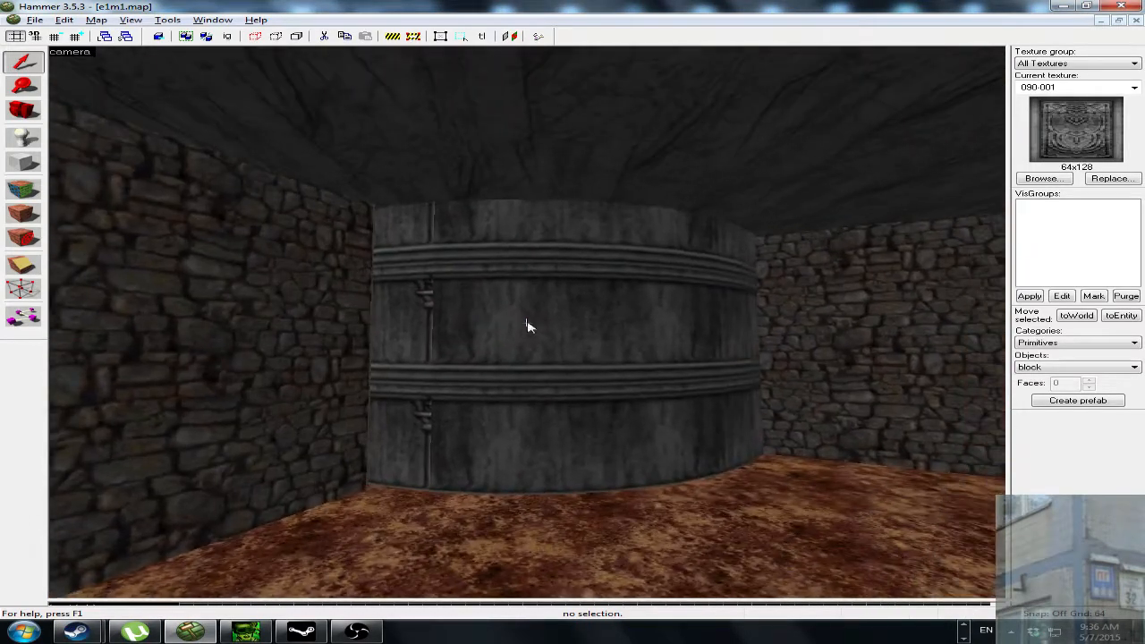
pyautogui.click(24, 189)
pyautogui.click(404, 298)
pyautogui.click(379, 322)
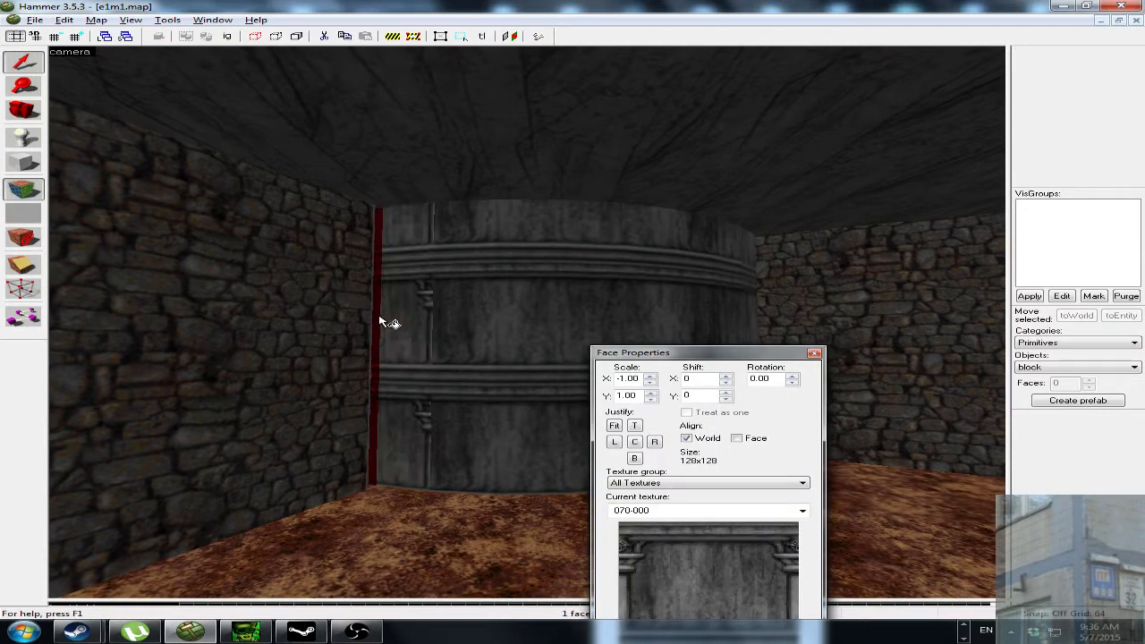
pyautogui.keyDown('ctrl'); pyautogui.moveTo(391, 322); pyautogui.dragTo(754, 314); pyautogui.keyUp('ctrl')
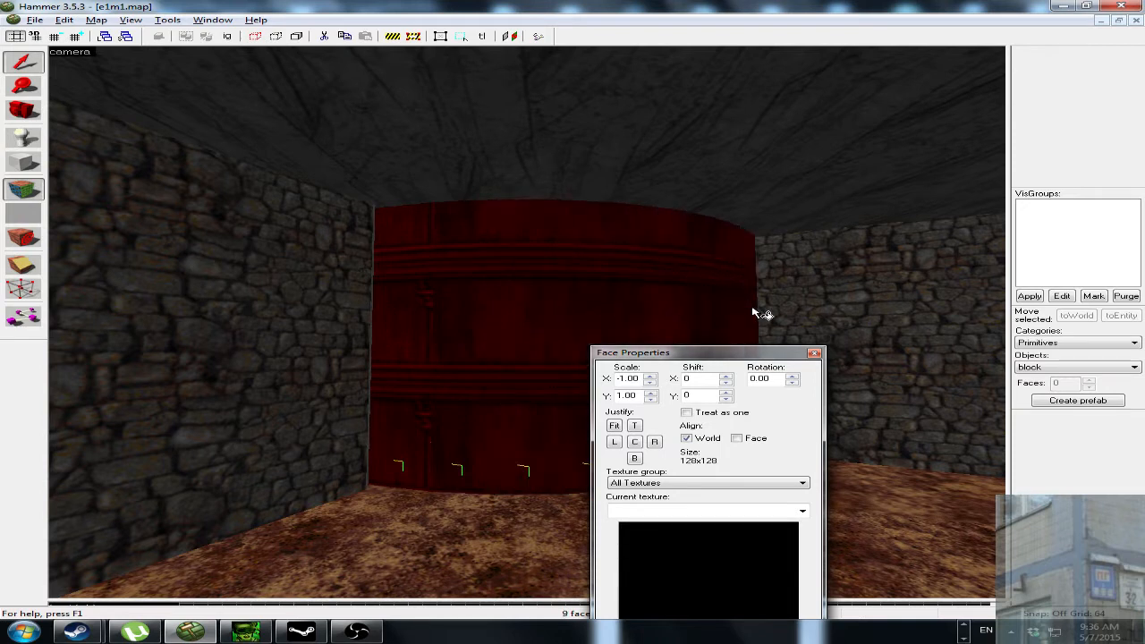
pyautogui.click(613, 426)
pyautogui.click(454, 328)
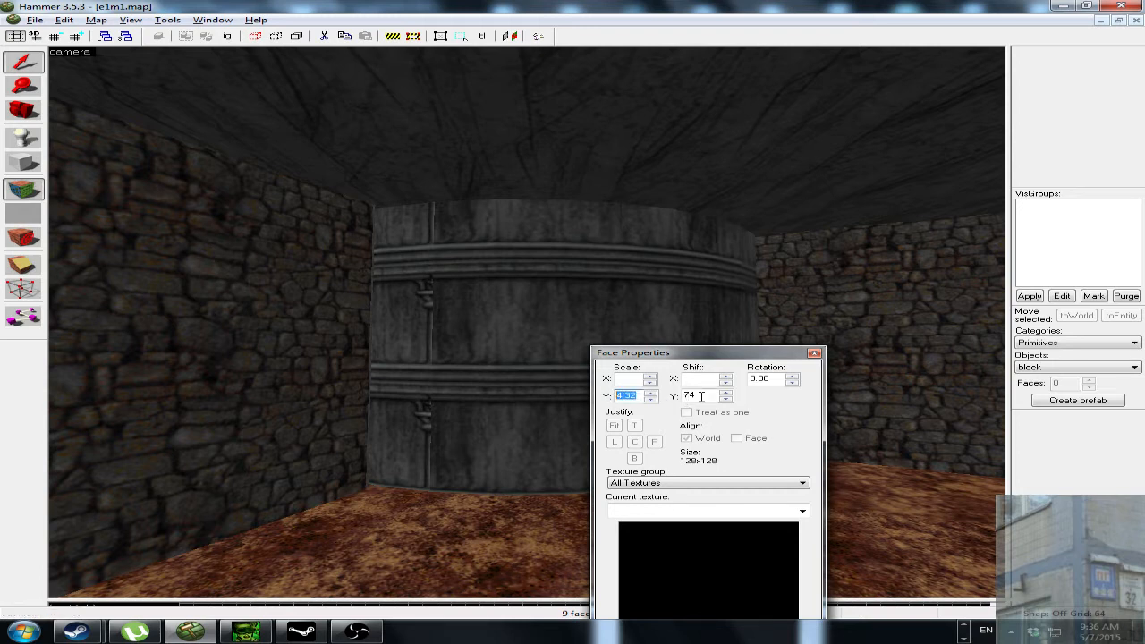
# Reselect the curved wall's faces and try fitting the texture again with a horizontal scale of 0.2.
pyautogui.click(392, 358)
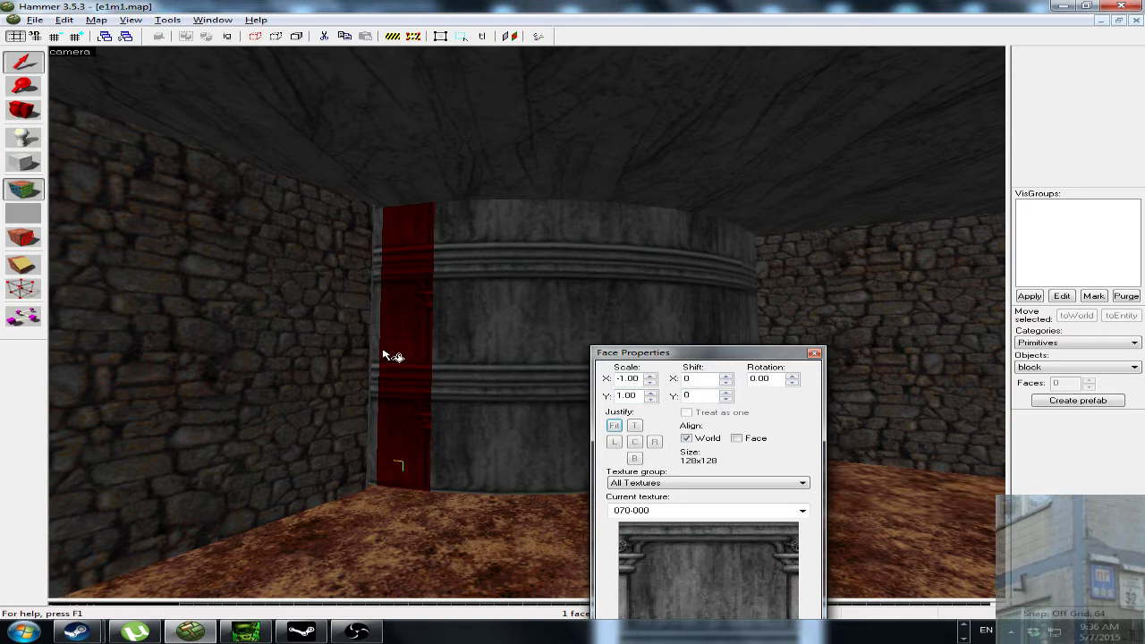
pyautogui.moveTo(391, 356)
pyautogui.mouseDown()
pyautogui.moveTo(547, 347)
pyautogui.moveTo(639, 324)
pyautogui.moveTo(760, 322)
pyautogui.mouseUp()
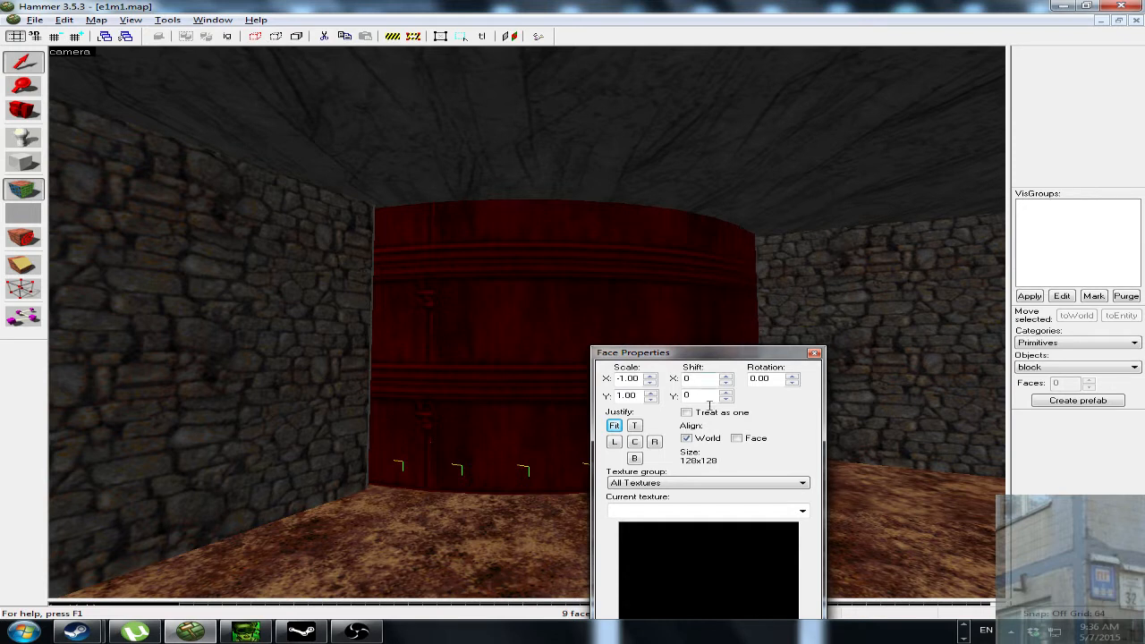
pyautogui.click(615, 426)
pyautogui.moveTo(635, 396); pyautogui.dragTo(601, 397)
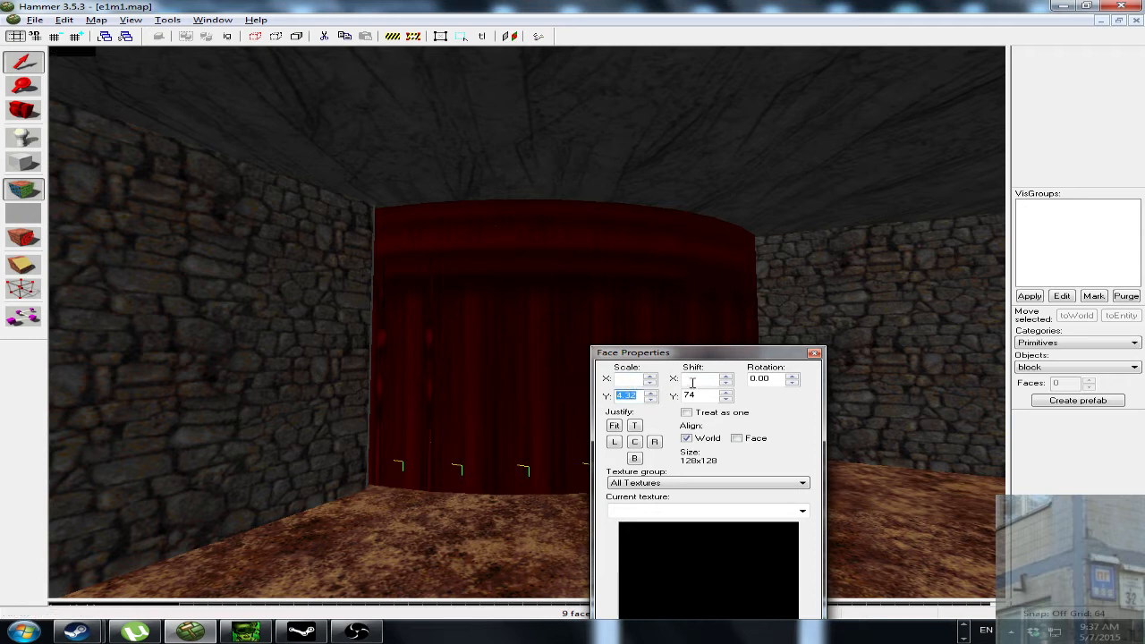
pyautogui.click(631, 378)
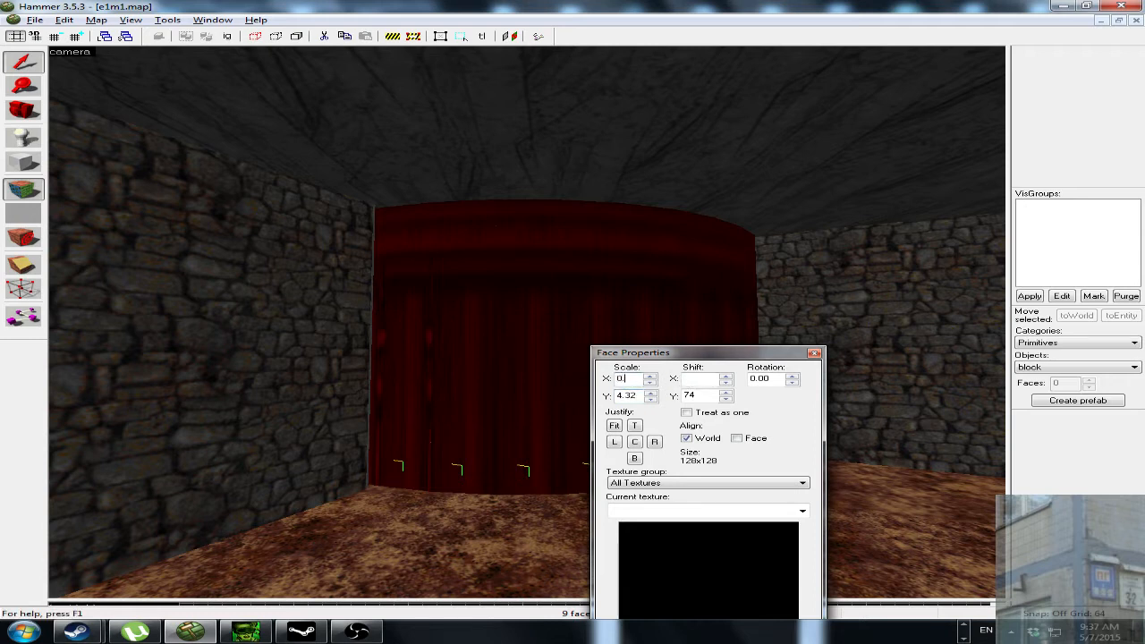
pyautogui.press('BackSpace')
pyautogui.write('2')
pyautogui.press('Escape')
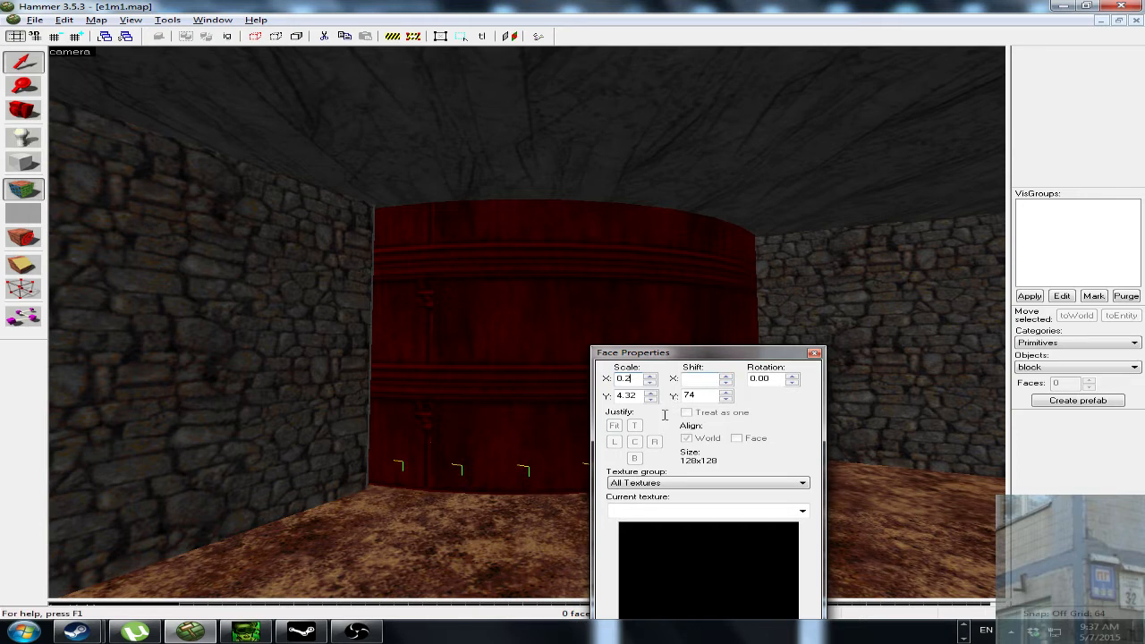
pyautogui.moveTo(639, 356); pyautogui.dragTo(667, 331)
pyautogui.click(843, 328)
# Travel through the map into the room with striped walls and patterned benches, and examine the doorway filled with grey blocks.
pyautogui.press('z')
pyautogui.press('w')
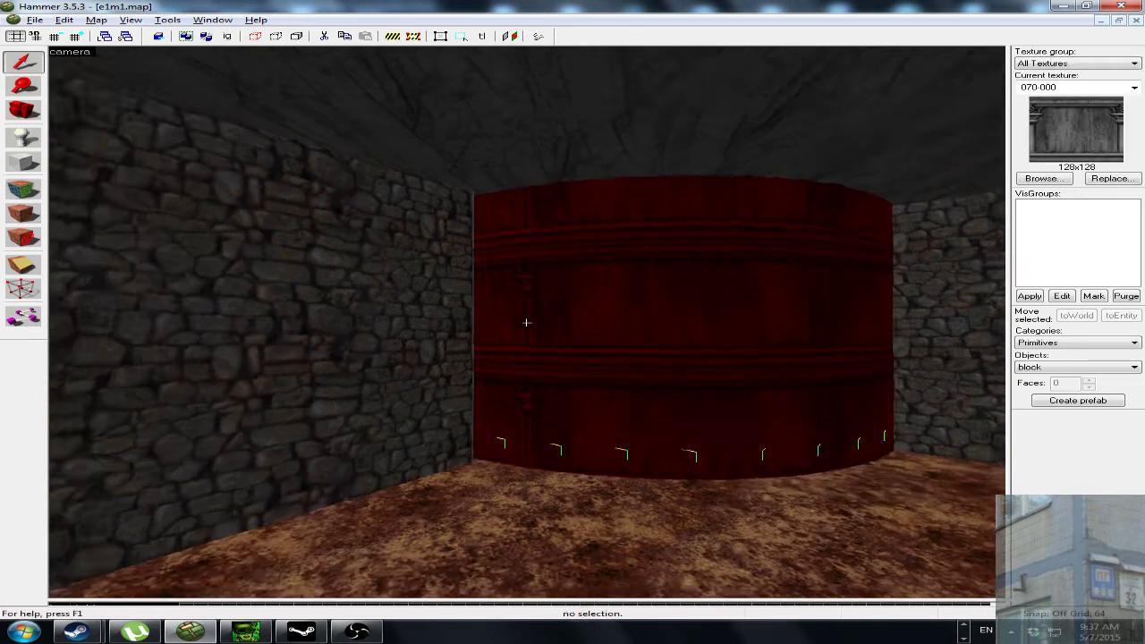
pyautogui.press('z')
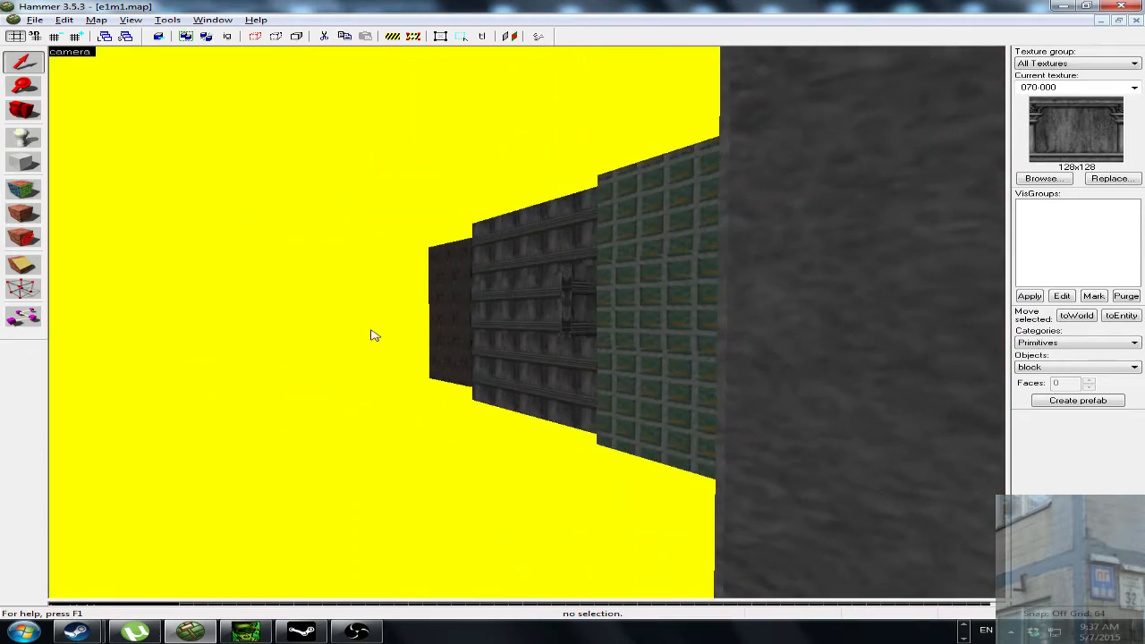
pyautogui.press('z')
pyautogui.press('w')
pyautogui.press('w')
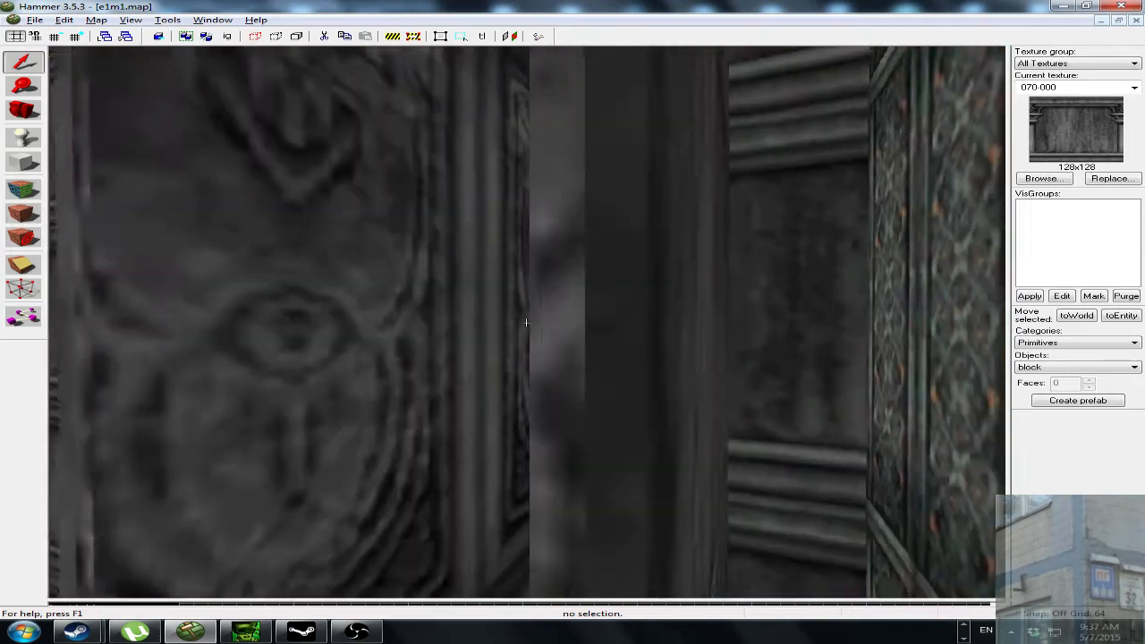
pyautogui.press('w')
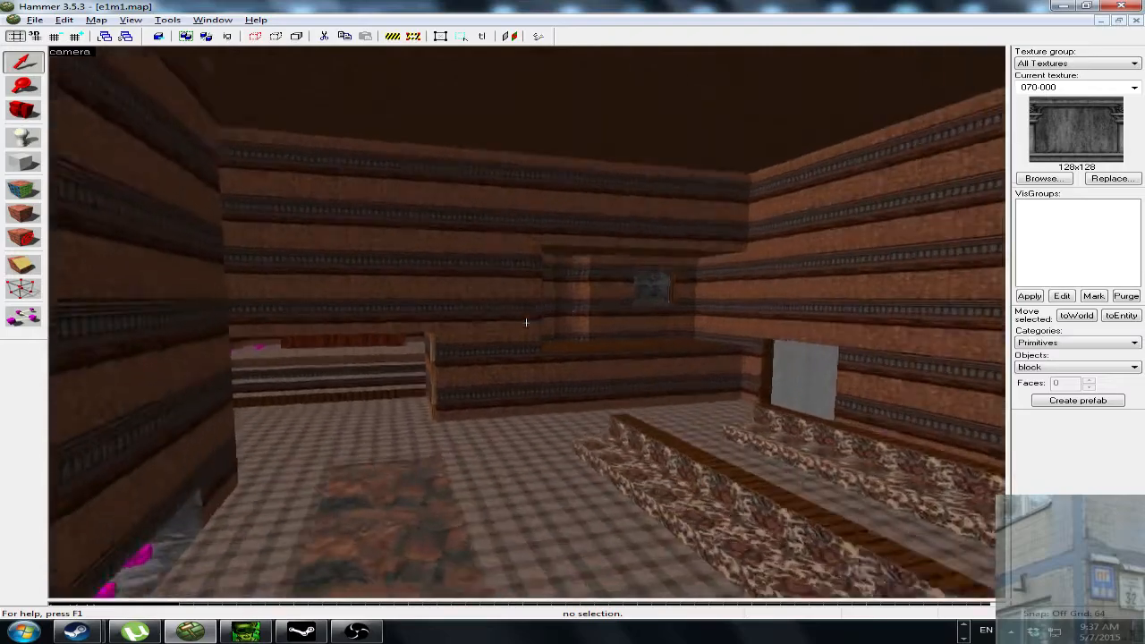
pyautogui.press('w')
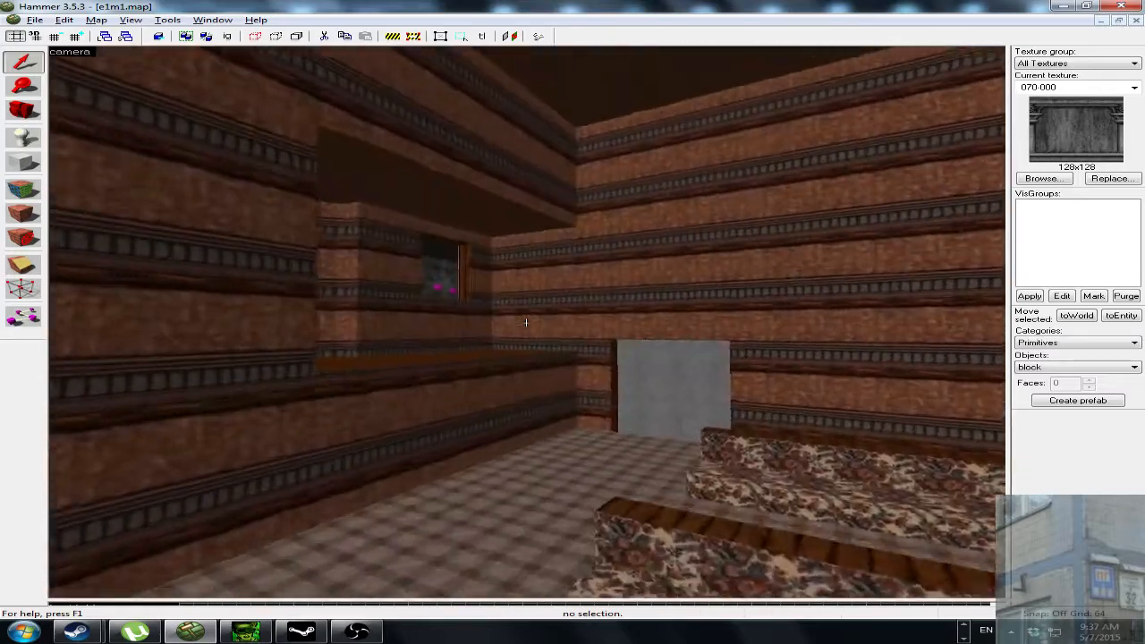
pyautogui.press('w')
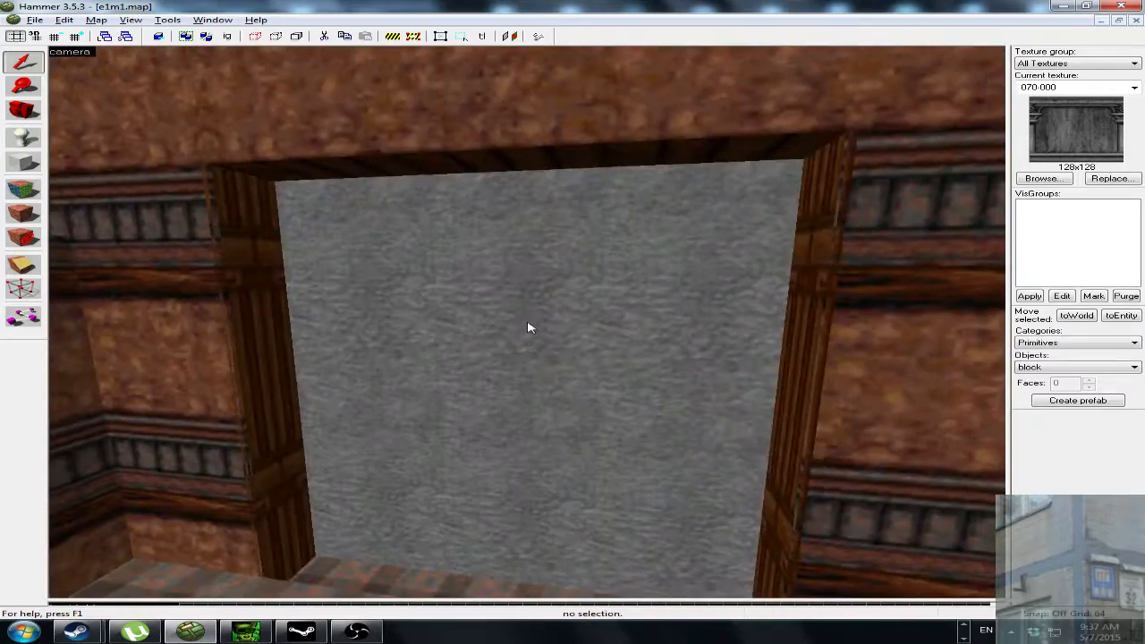
# Try to remove a grey block from the filled doorway, and inspect the neighbouring solids from several sides.
pyautogui.press('z')
pyautogui.click(520, 344)
pyautogui.press('Delete')
pyautogui.click(488, 342)
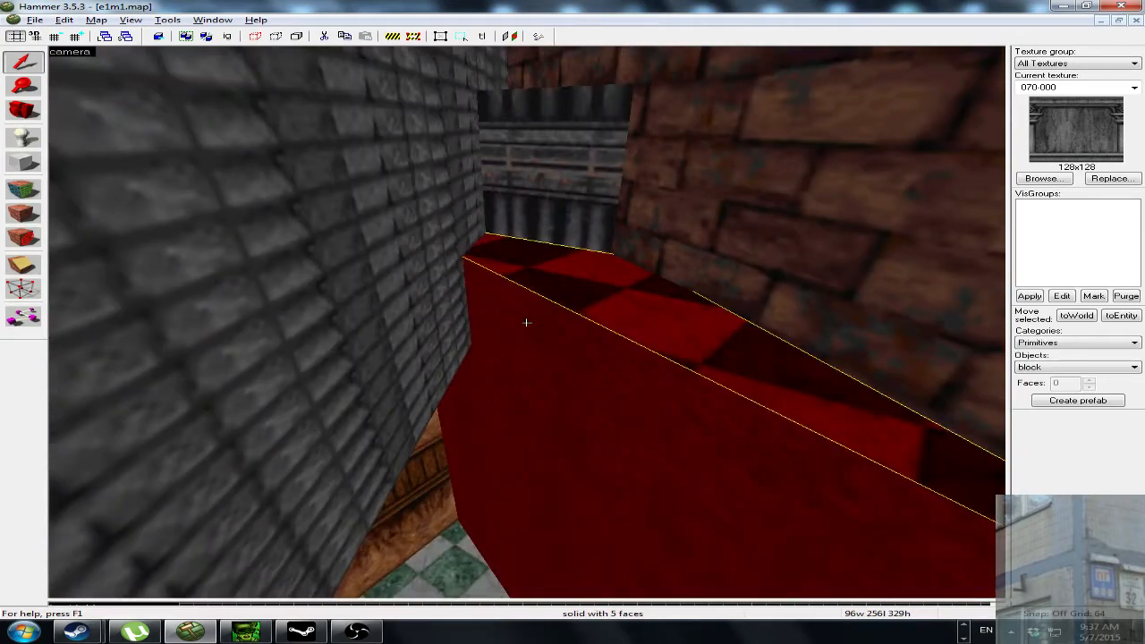
pyautogui.press('w')
pyautogui.press('s')
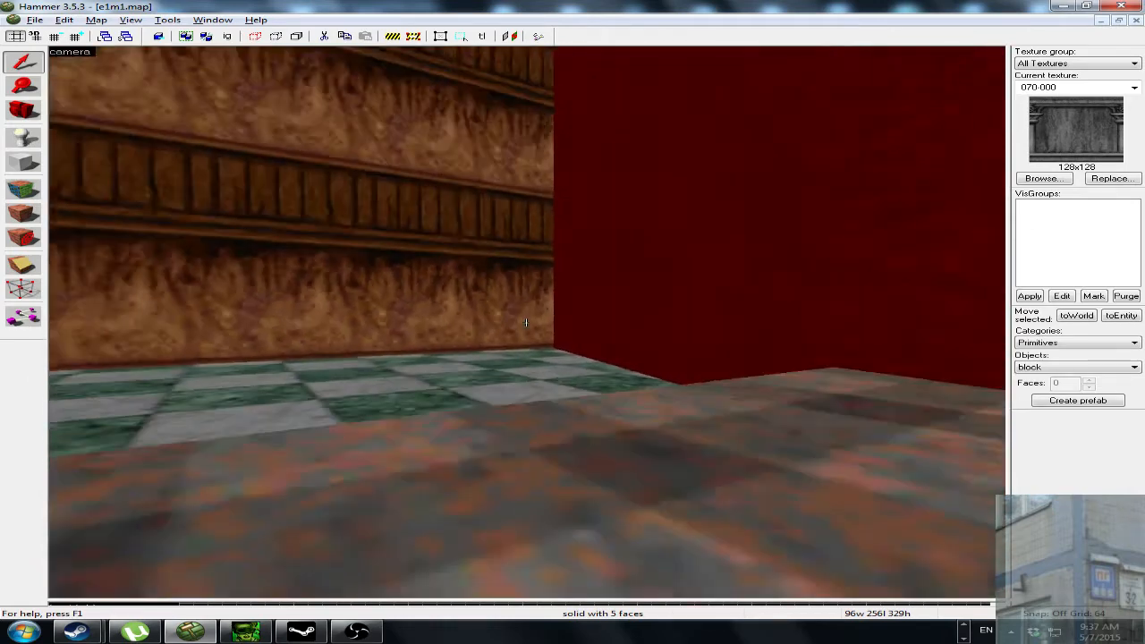
pyautogui.press('Escape')
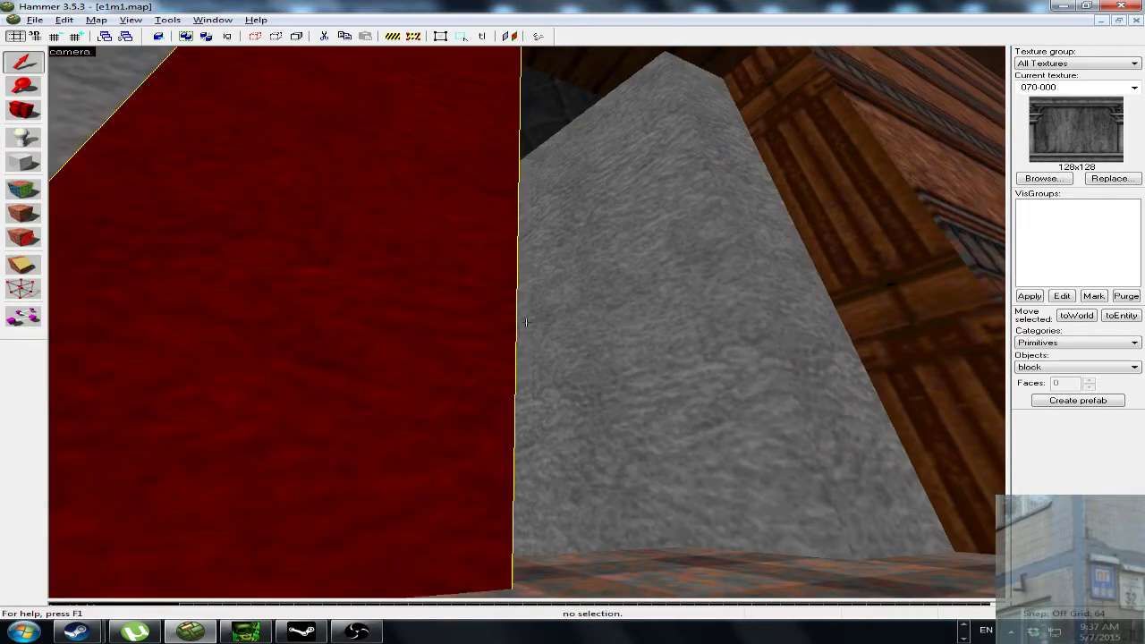
# Select the six blocks filling the doorway and raise their bottom edge in the side view to make them 19 units high.
pyautogui.press('w')
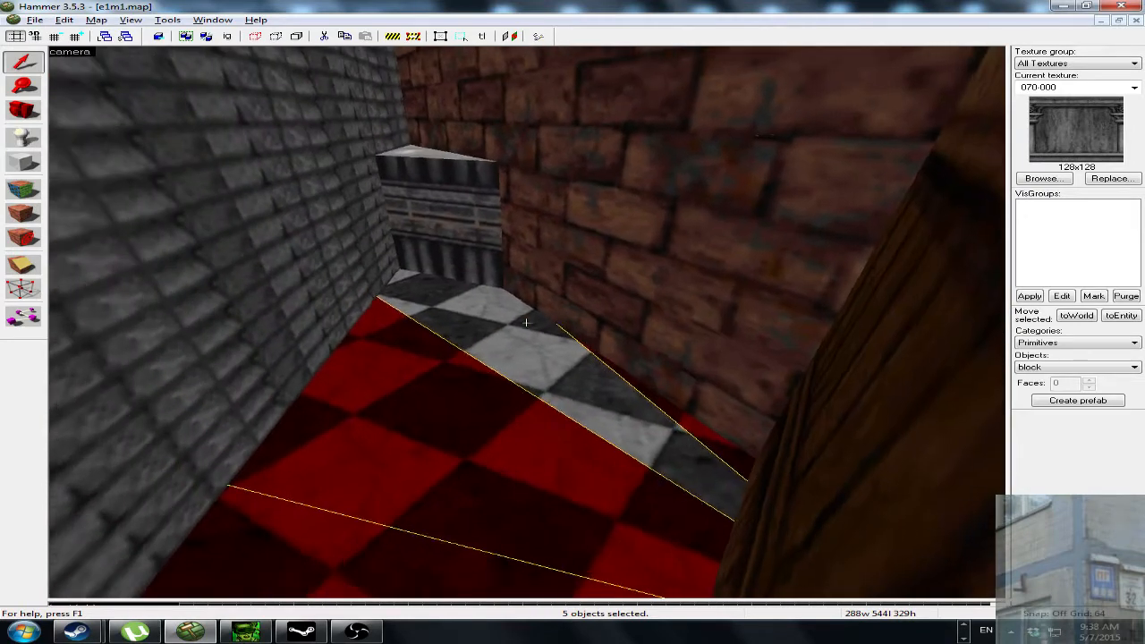
pyautogui.keyDown('ctrl'); pyautogui.click(527, 324); pyautogui.keyUp('ctrl')
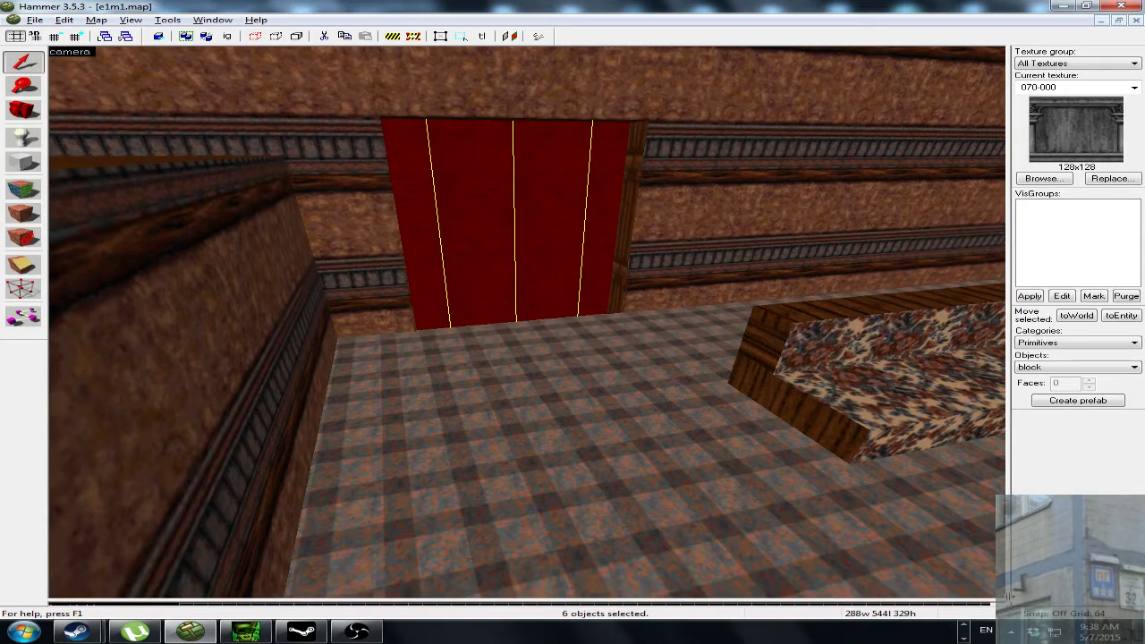
pyautogui.moveTo(1010, 599); pyautogui.dragTo(641, 284)
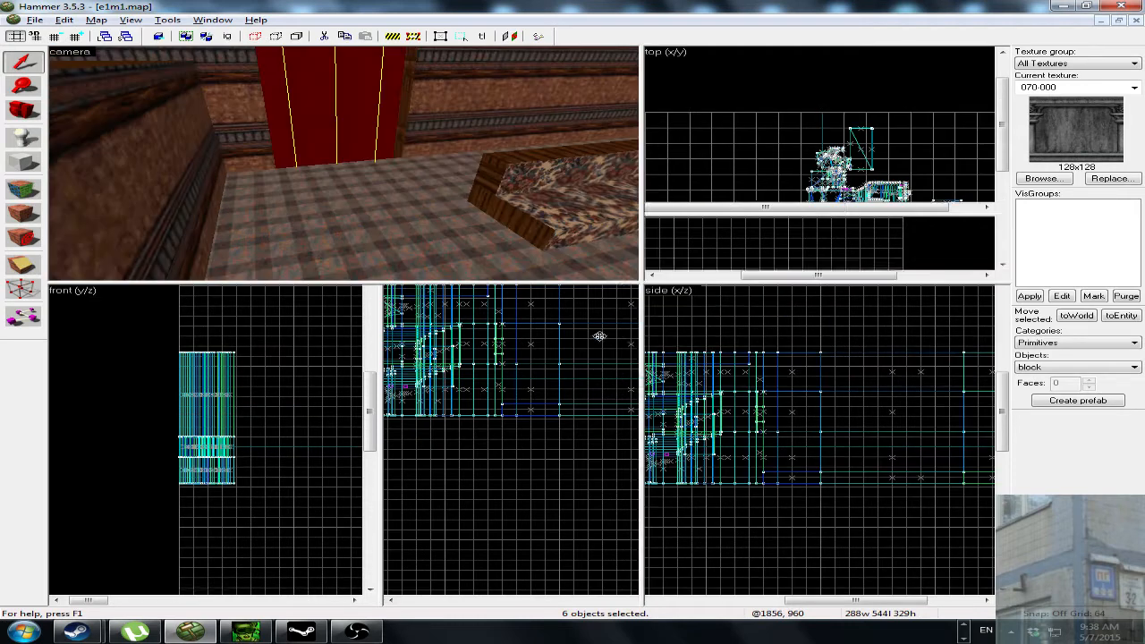
pyautogui.scroll(-2, 835, 409)
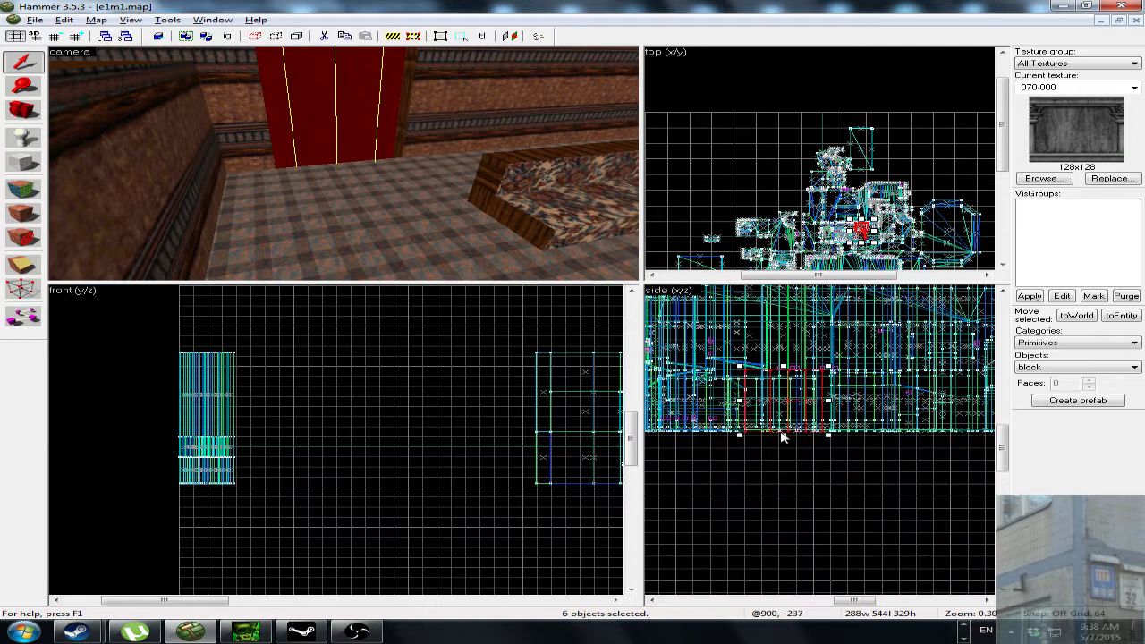
pyautogui.moveTo(783, 434); pyautogui.dragTo(799, 373)
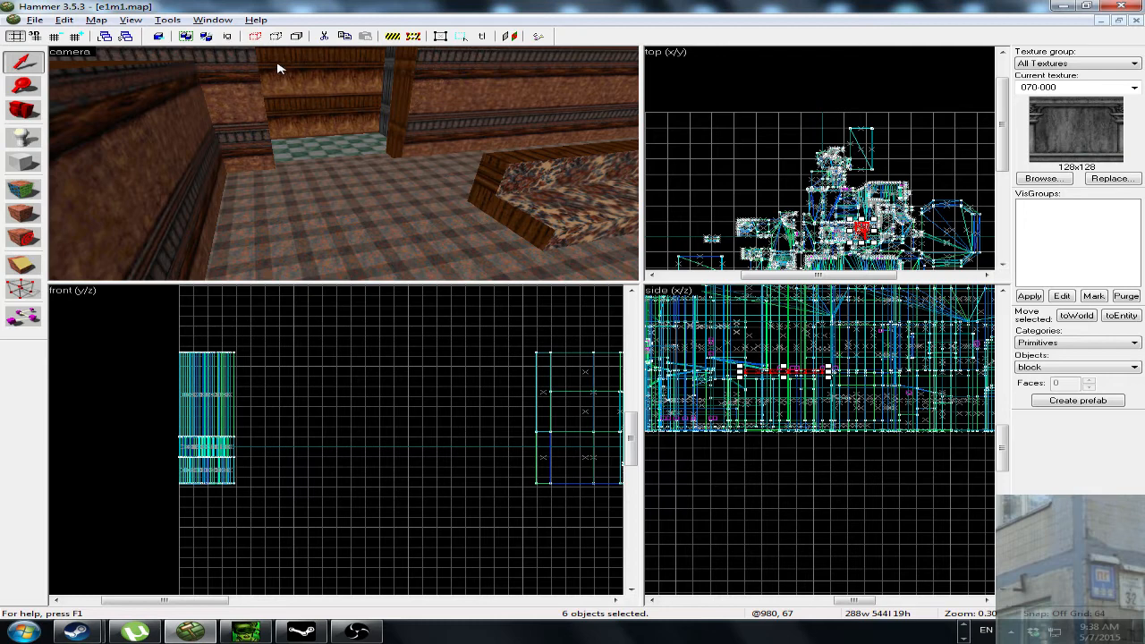
# Enlarge the camera view and examine the opened doorway, the bench room and the passage with the checkered floor behind it.
pyautogui.moveTo(641, 283); pyautogui.dragTo(985, 595)
pyautogui.press('Up')
pyautogui.press('Up')
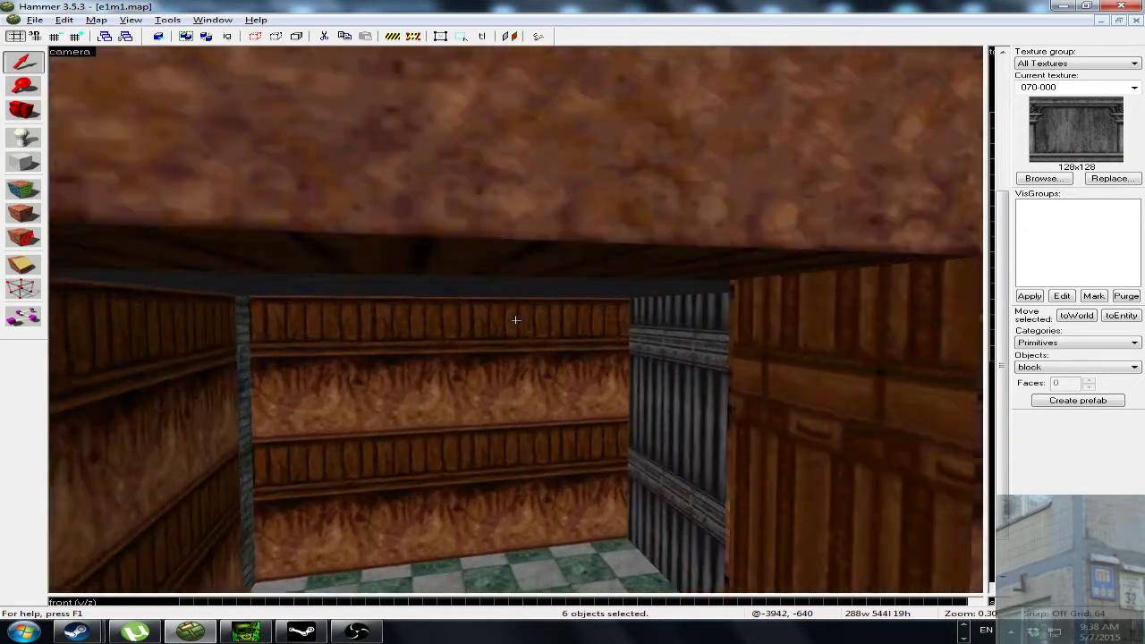
pyautogui.press('w')
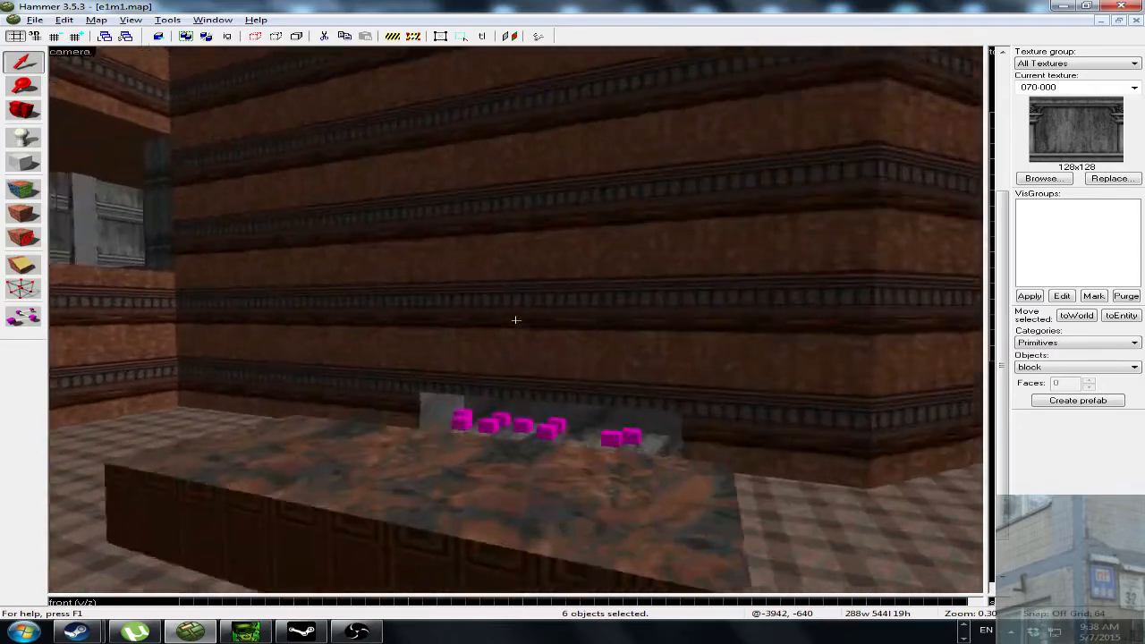
pyautogui.press('w')
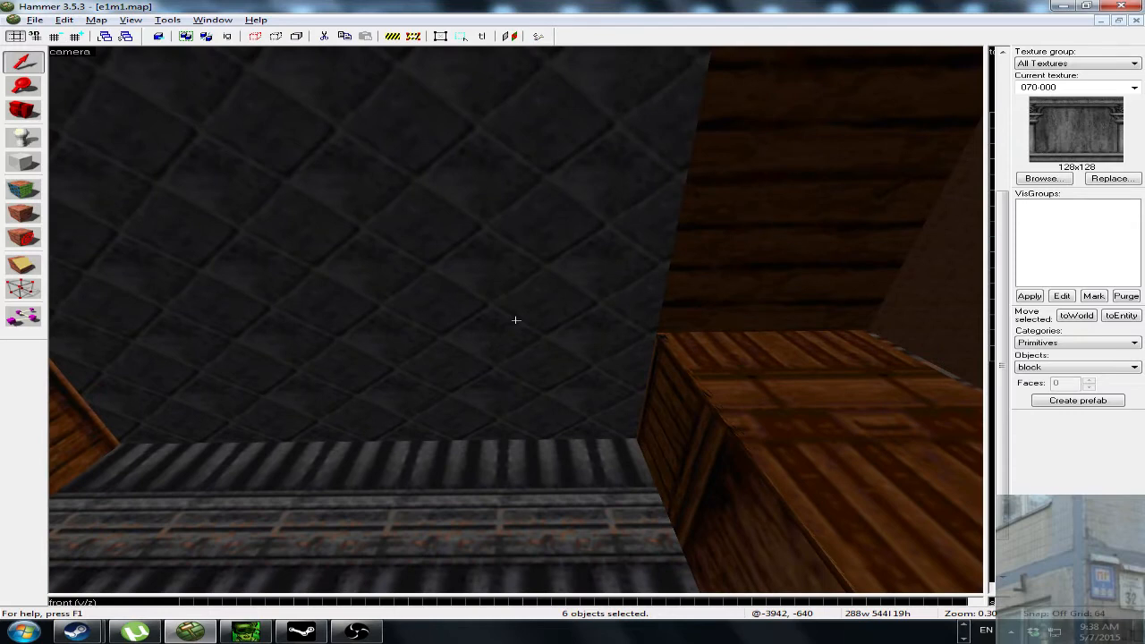
pyautogui.press('w')
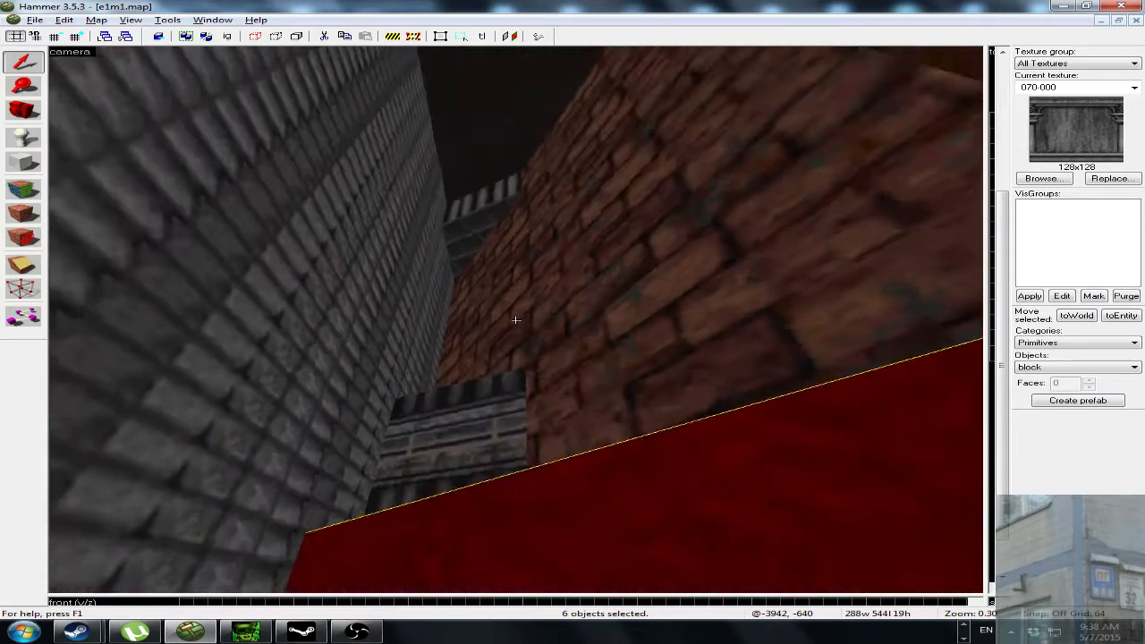
pyautogui.press('w')
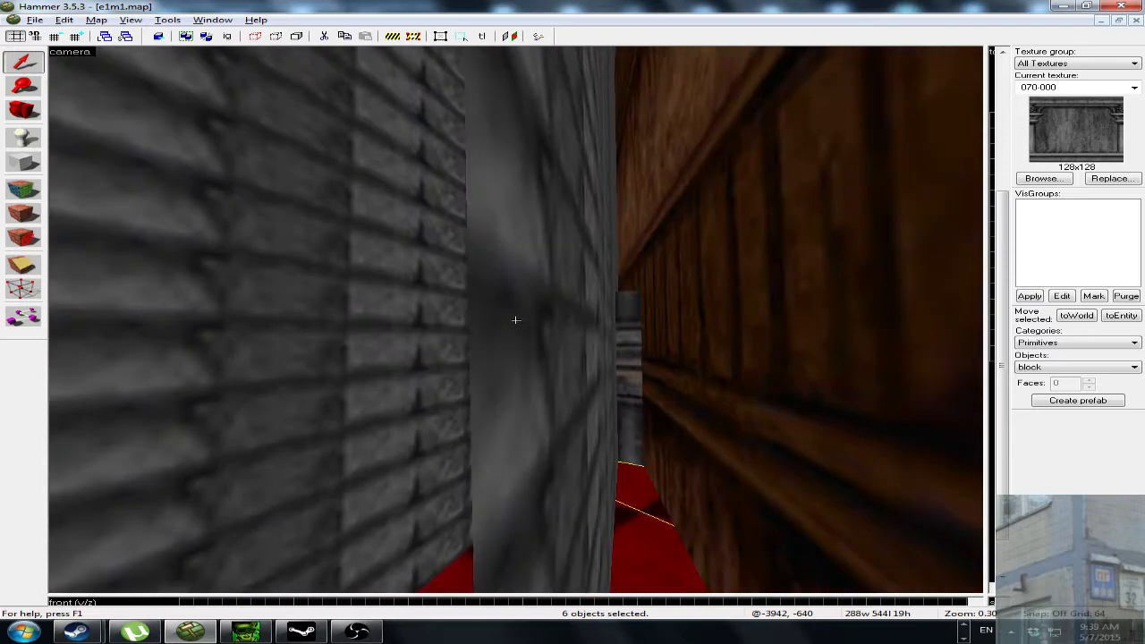
pyautogui.press('w')
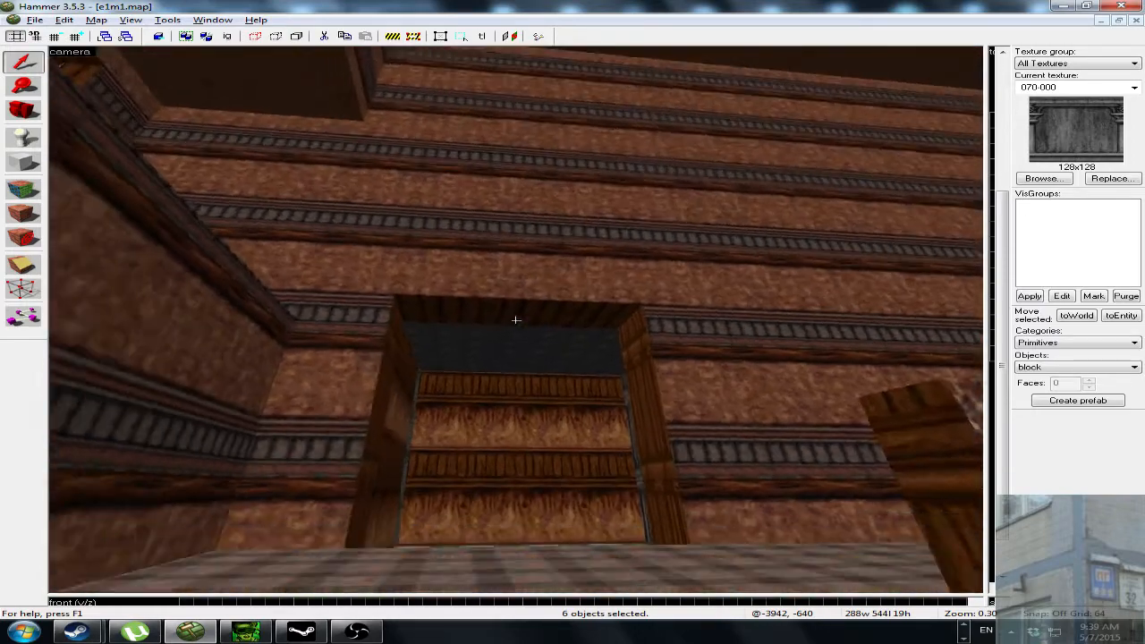
pyautogui.press('w')
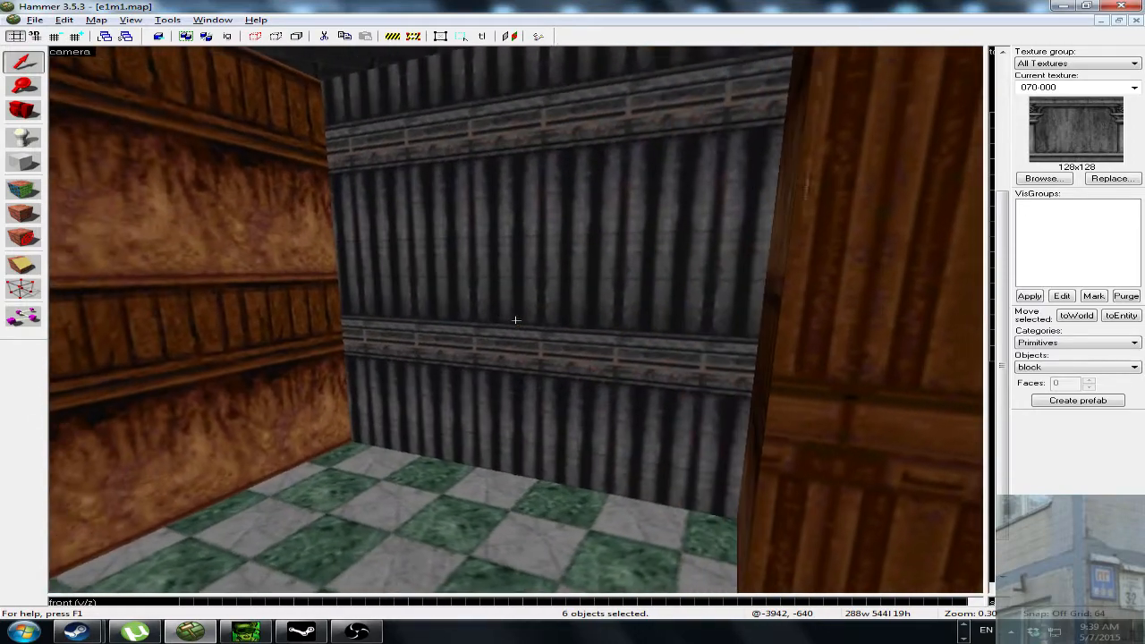
# Select the two grey ribbed wall solids closing off the checkered-floor passage behind the doorway.
pyautogui.click(517, 320)
pyautogui.press('w')
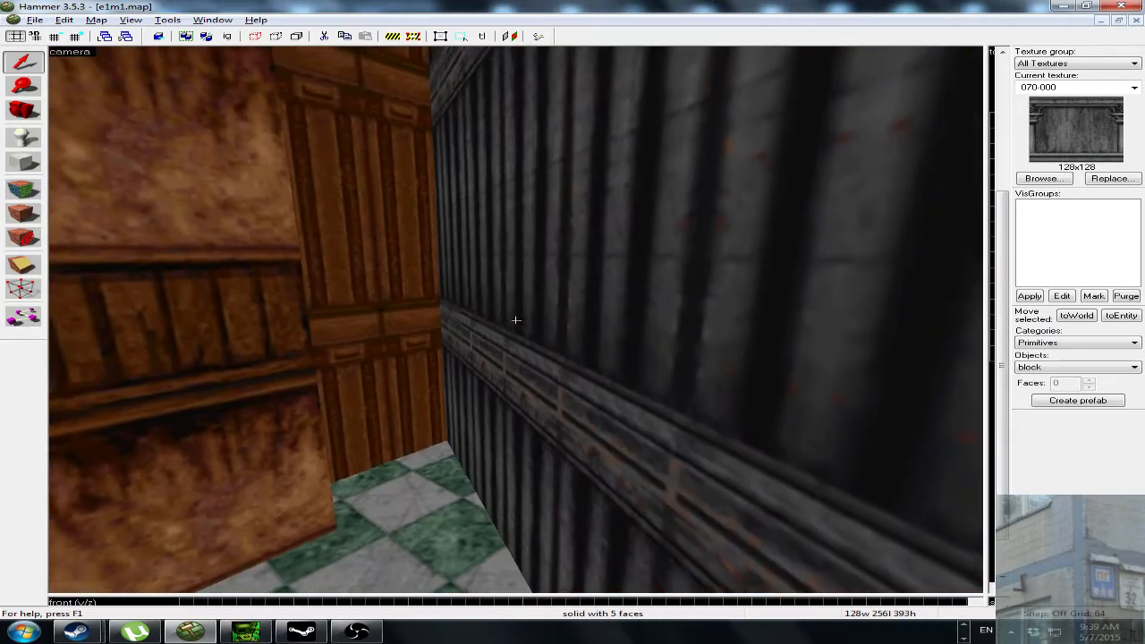
pyautogui.keyDown('ctrl'); pyautogui.click(517, 319); pyautogui.keyUp('ctrl')
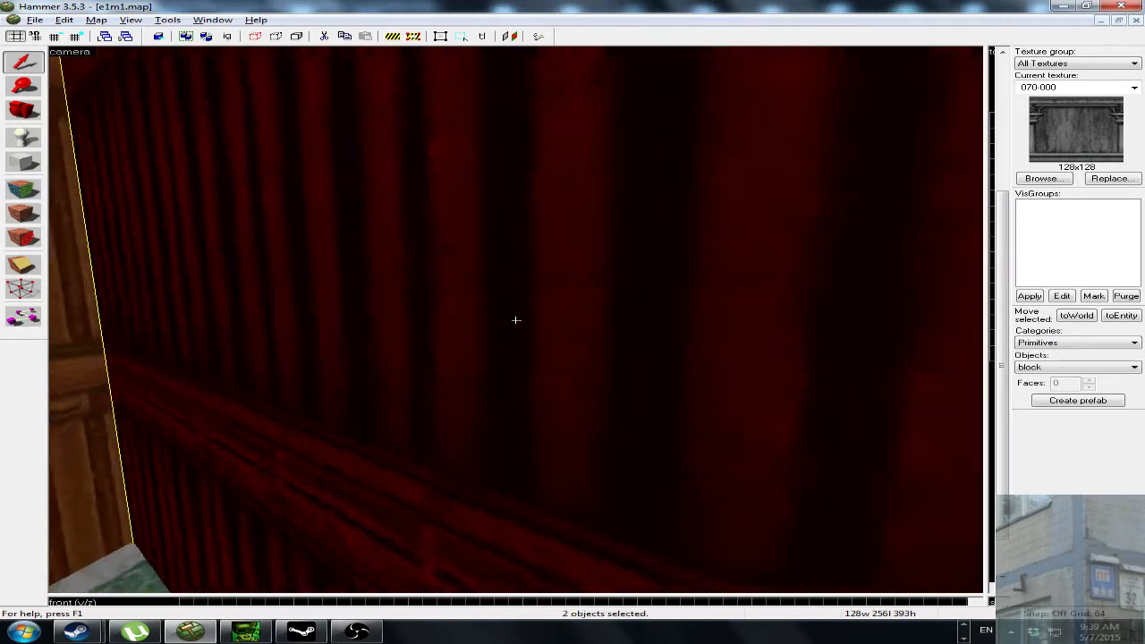
# Inspect the two selected wall solids from the brick corridor, from above and from the doorway side.
pyautogui.press('w')
pyautogui.press('w')
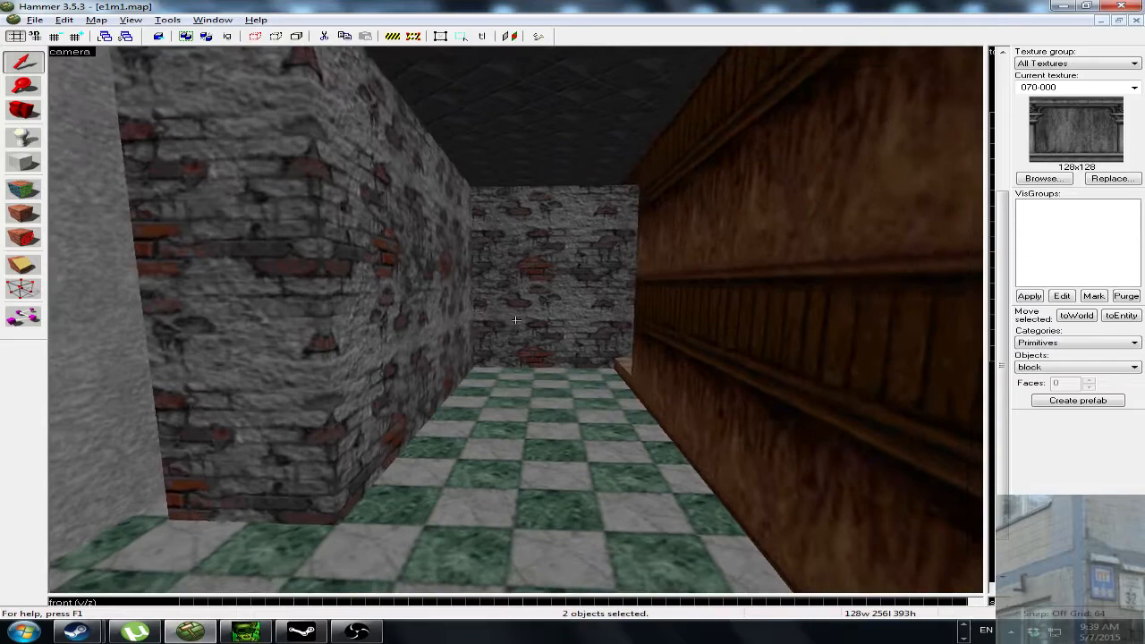
pyautogui.press('w')
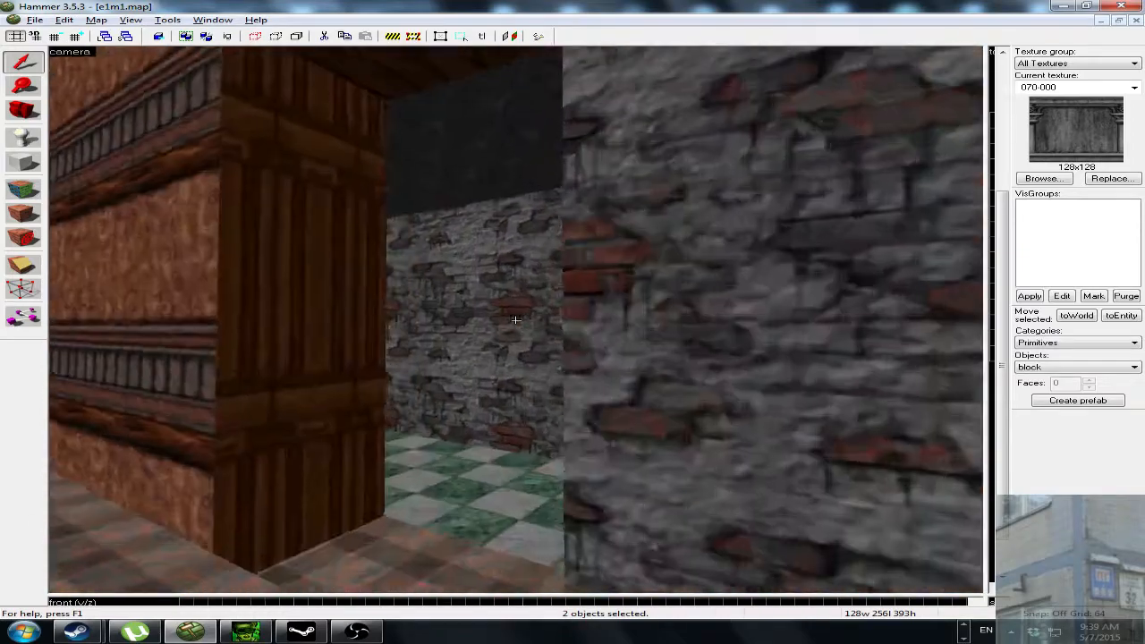
pyautogui.press('w')
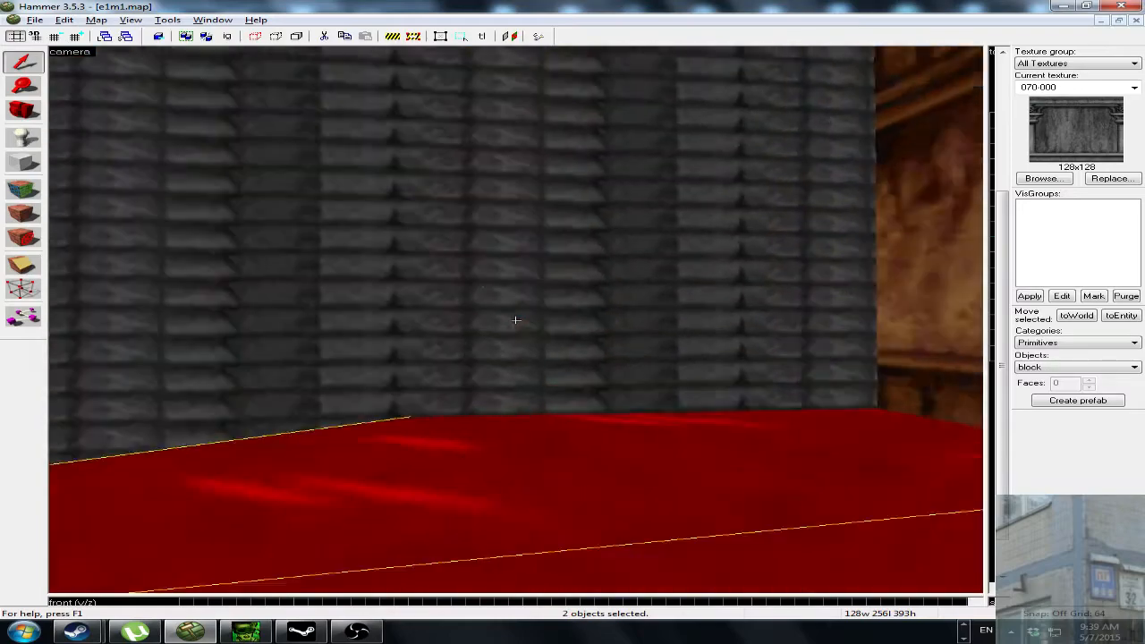
pyautogui.press('s')
pyautogui.press('w')
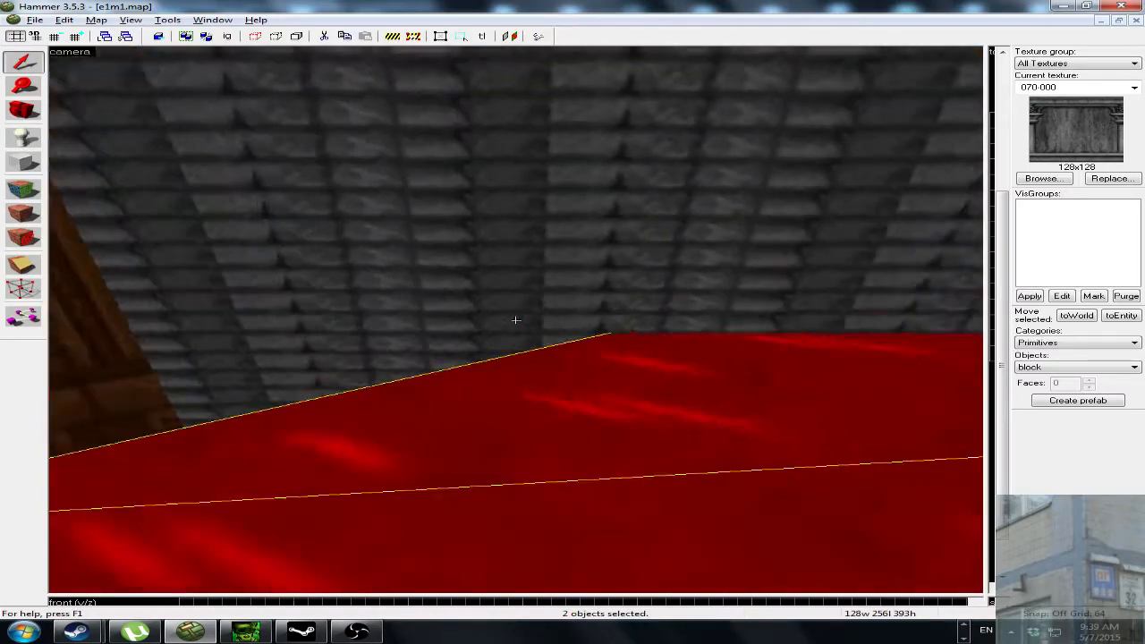
pyautogui.press('w')
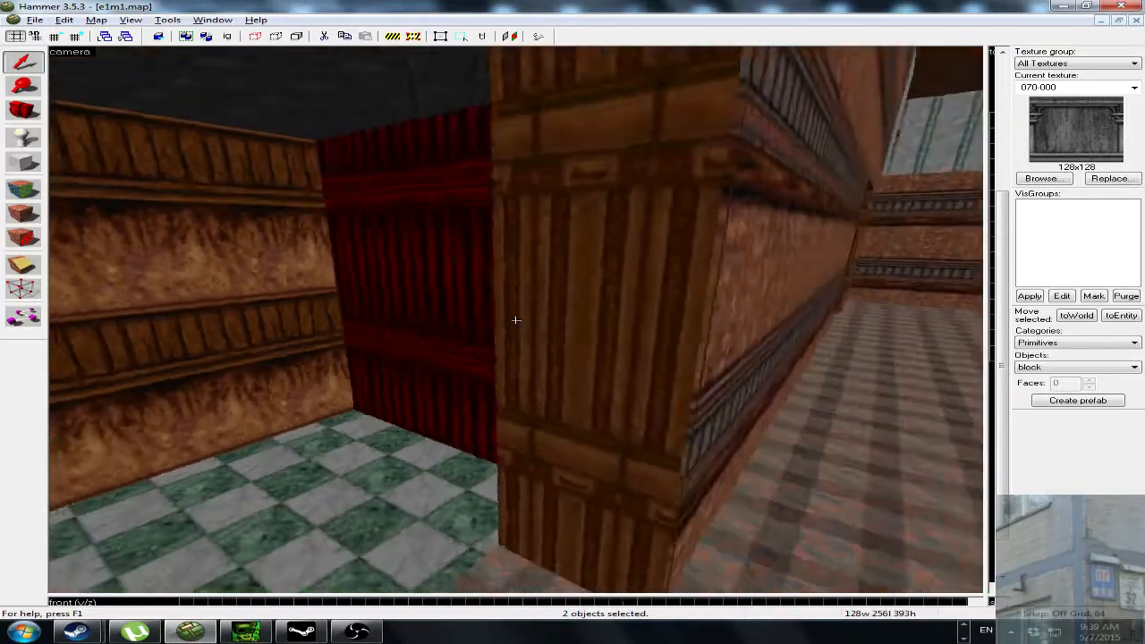
pyautogui.press('w')
pyautogui.press('w')
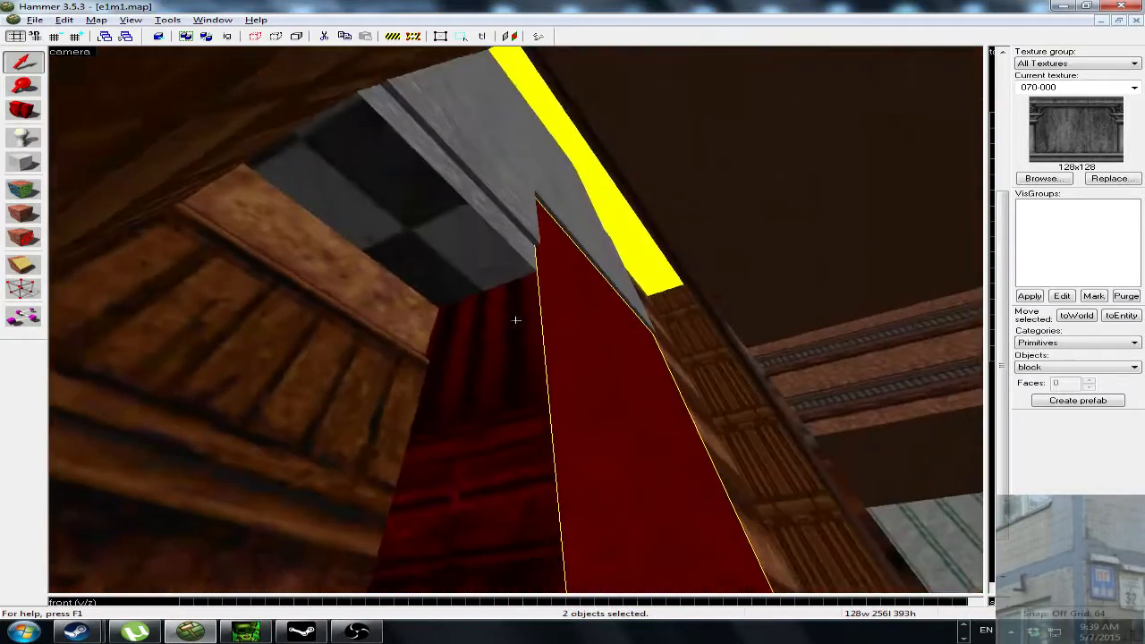
# Shorten the two selected wall brushes to a height of 7 units in the side view.
pyautogui.press('w')
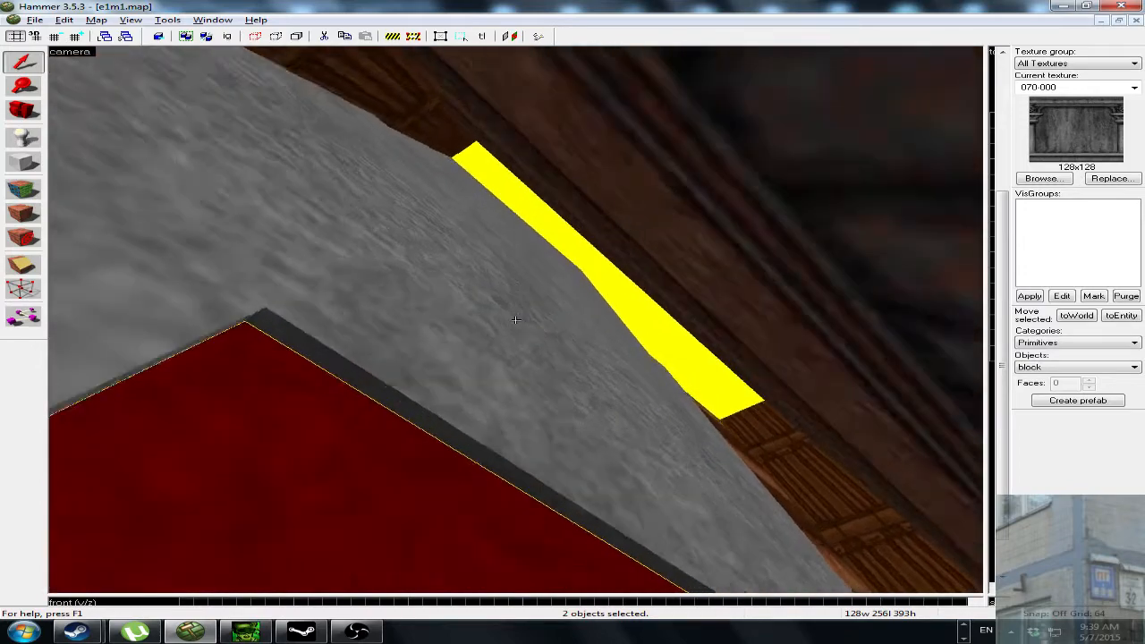
pyautogui.press('w')
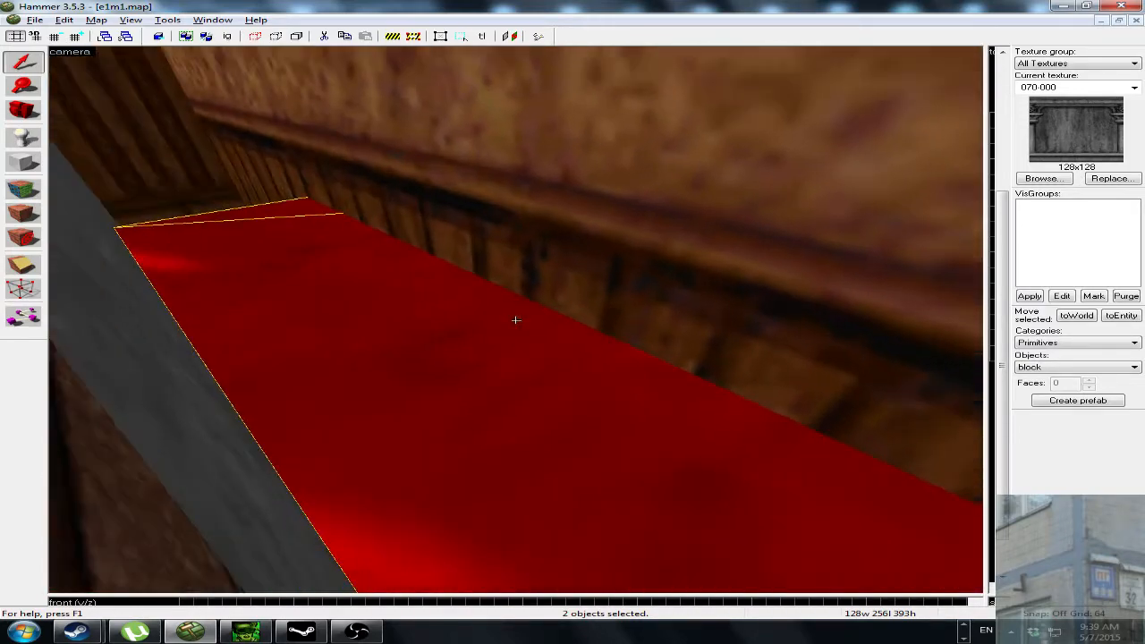
pyautogui.press('w')
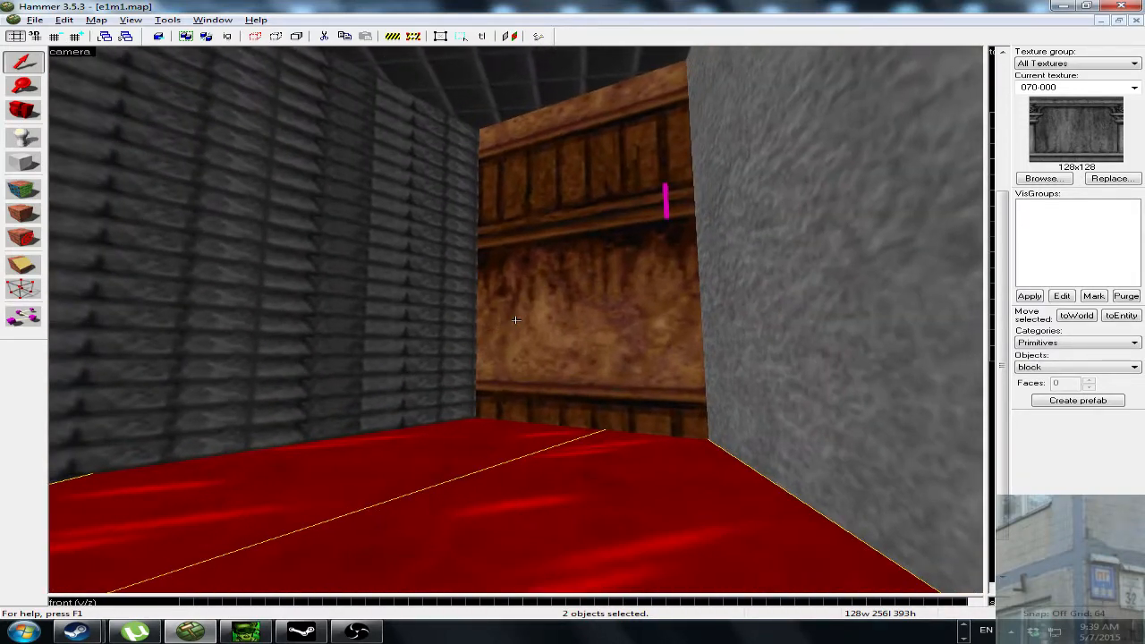
pyautogui.press('w')
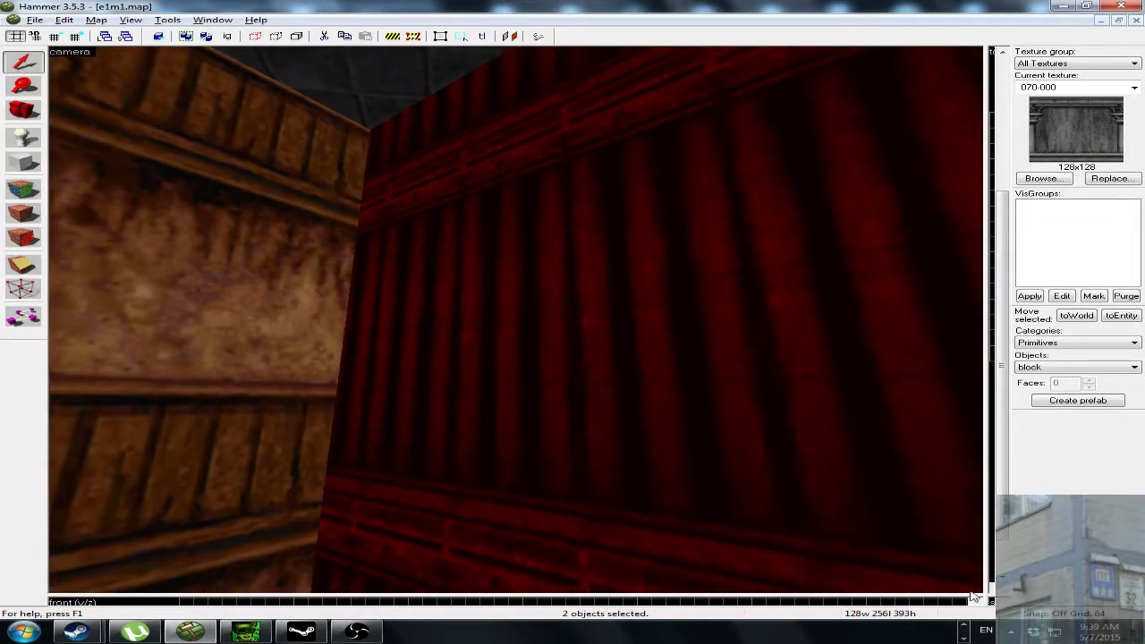
pyautogui.moveTo(974, 597); pyautogui.dragTo(515, 254)
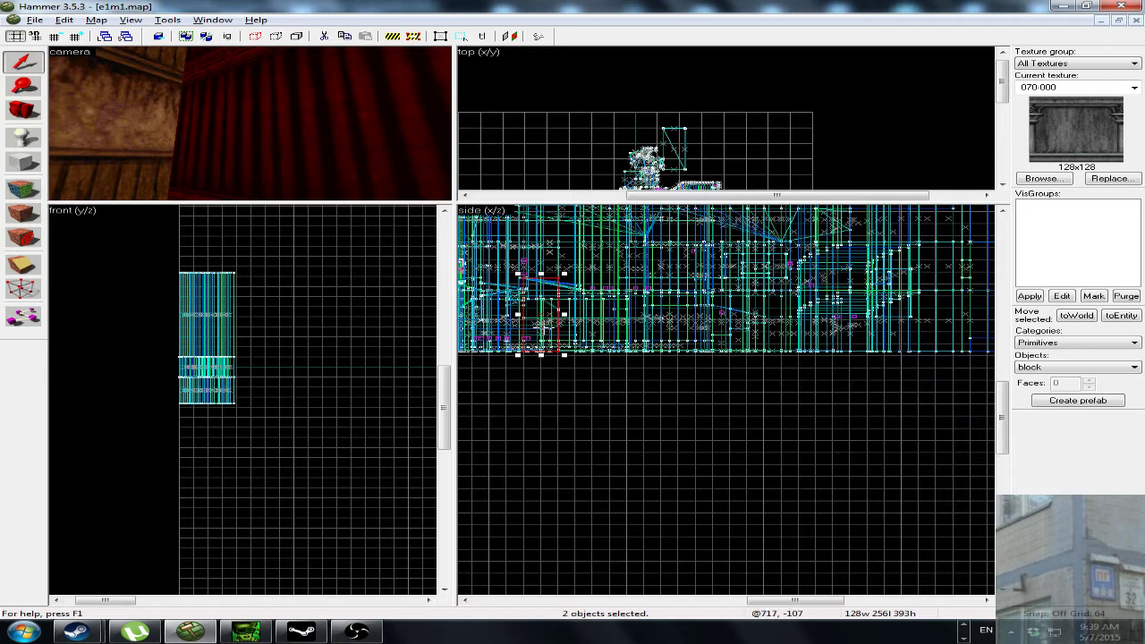
pyautogui.moveTo(541, 355); pyautogui.dragTo(541, 281)
pyautogui.moveTo(452, 204); pyautogui.dragTo(803, 466)
# Select six wall brushes around the checkered-floor room, including the brick walls, grey stone walls and wooden panel.
pyautogui.press('z')
pyautogui.press('w')
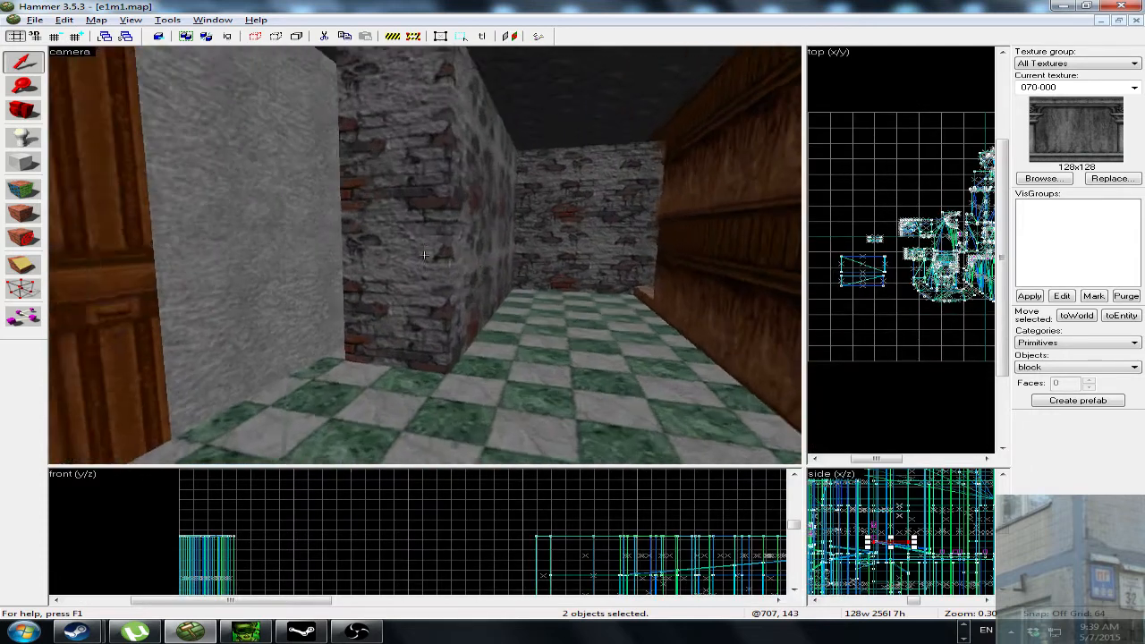
pyautogui.press('z')
pyautogui.click(489, 230)
pyautogui.click(568, 223)
pyautogui.keyDown('ctrl'); pyautogui.click(512, 227); pyautogui.keyUp('ctrl')
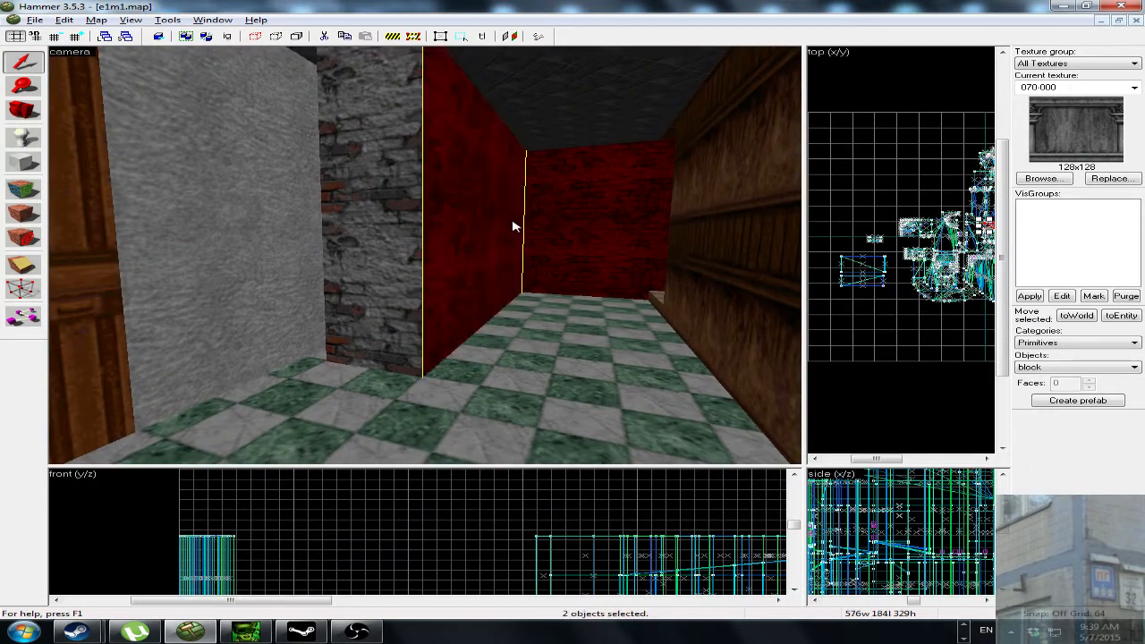
pyautogui.keyDown('ctrl'); pyautogui.click(409, 242); pyautogui.keyUp('ctrl')
pyautogui.press('z')
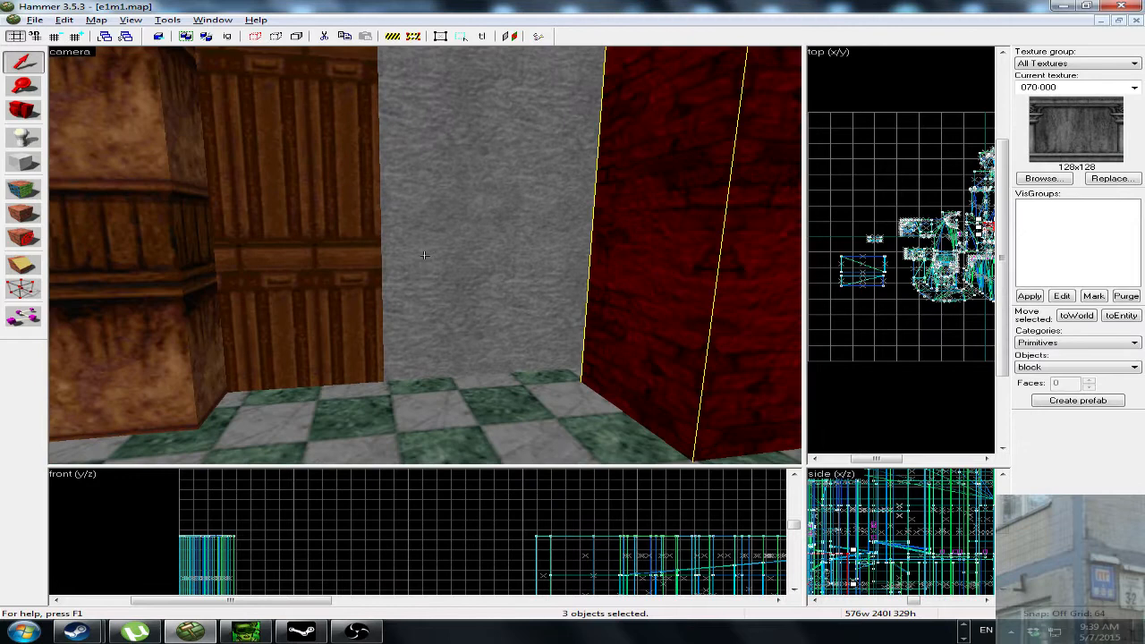
pyautogui.keyDown('ctrl'); pyautogui.click(424, 255); pyautogui.keyUp('ctrl')
pyautogui.keyDown('ctrl'); pyautogui.click(425, 255); pyautogui.keyUp('ctrl')
pyautogui.keyDown('ctrl'); pyautogui.click(424, 255); pyautogui.keyUp('ctrl')
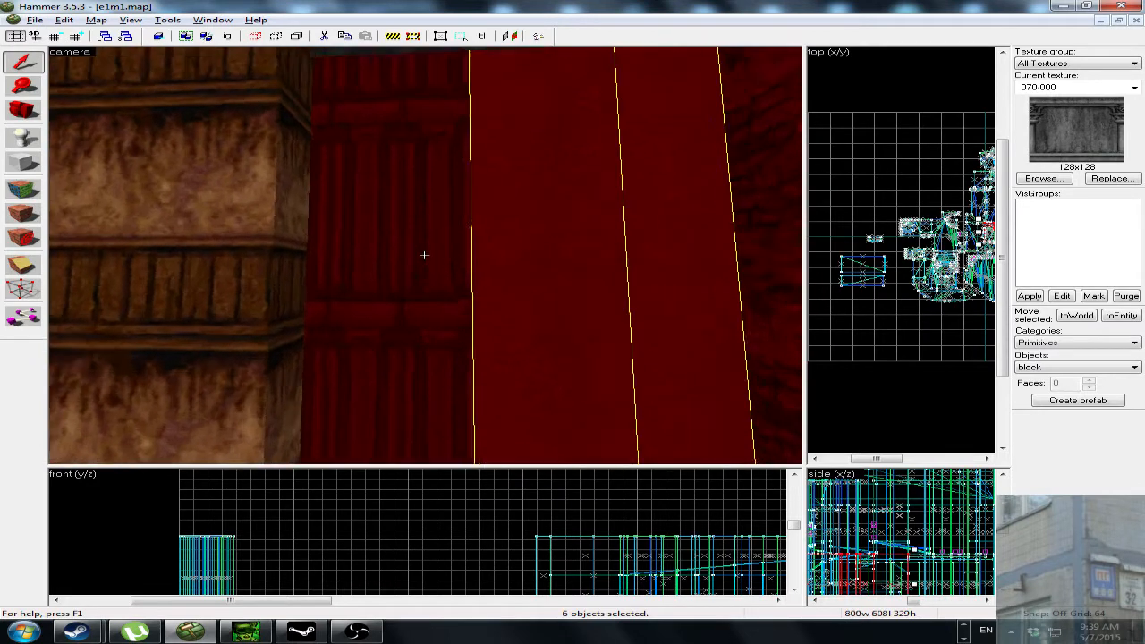
# Try to shorten the six selected wall brushes to a height of 21 units in the side view.
pyautogui.press('z')
pyautogui.scroll(-3, 881, 553)
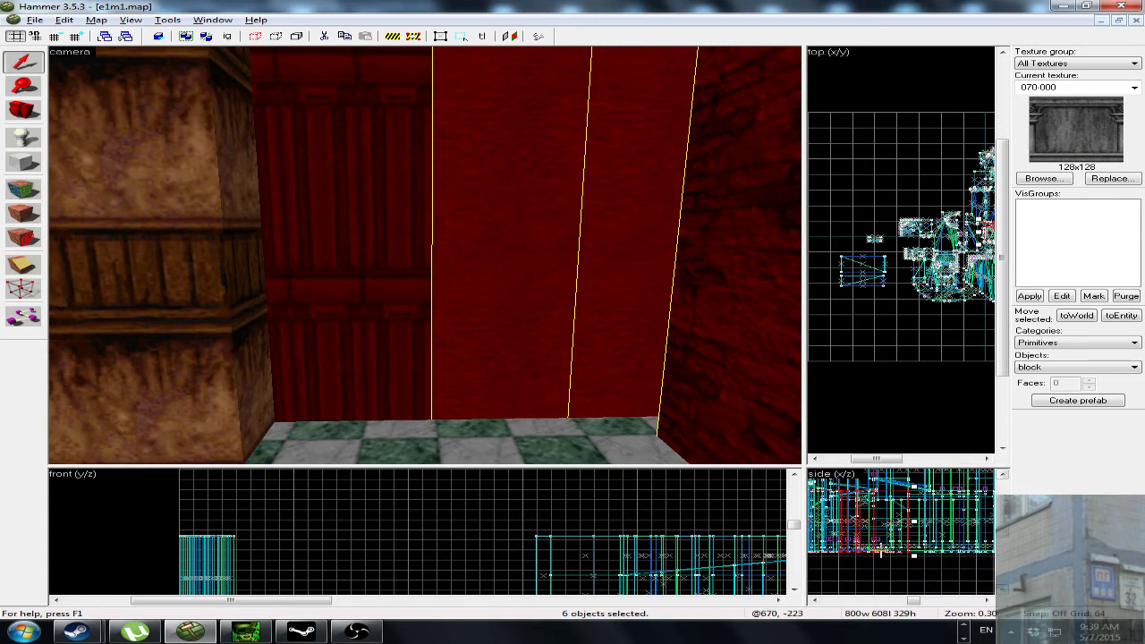
pyautogui.scroll(-1, 882, 550)
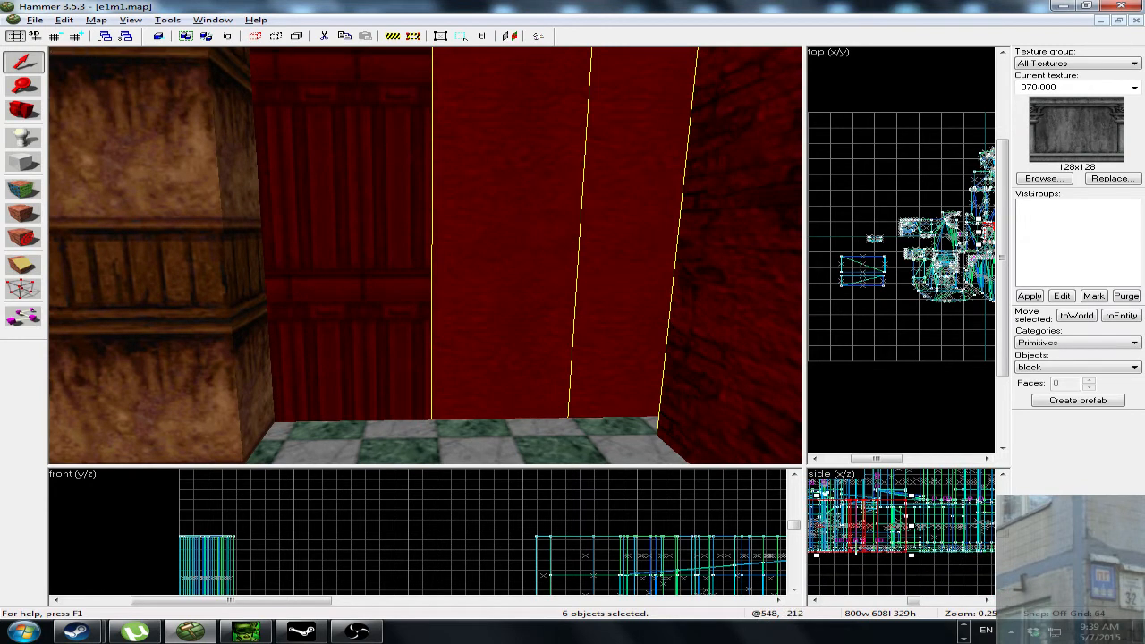
pyautogui.moveTo(816, 555); pyautogui.dragTo(821, 503)
pyautogui.press('z')
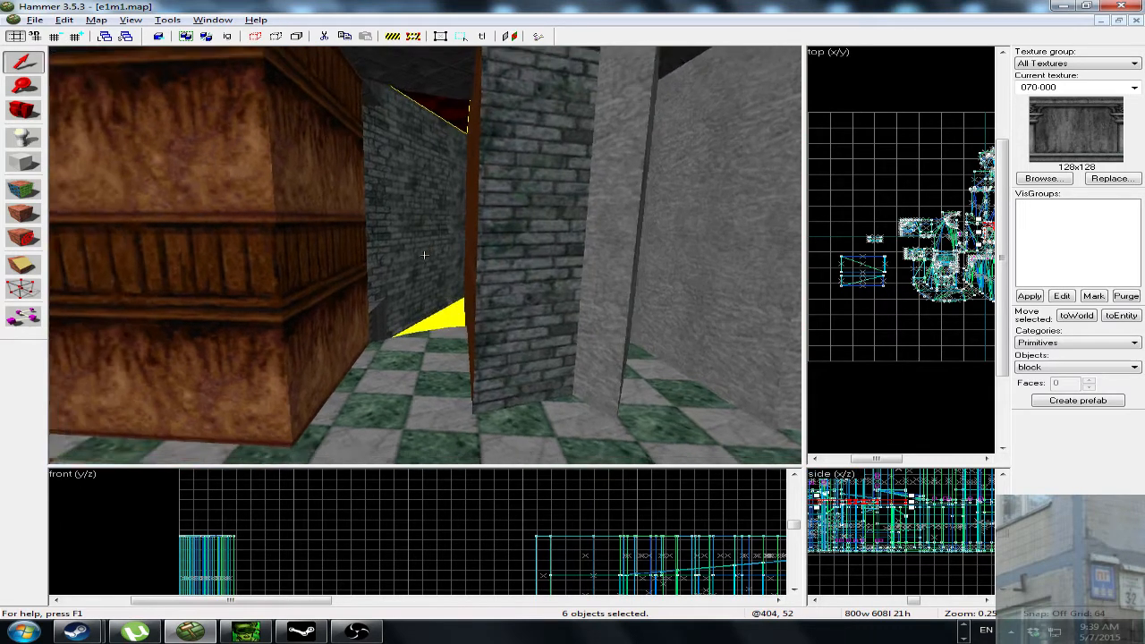
pyautogui.press('w')
pyautogui.press('w')
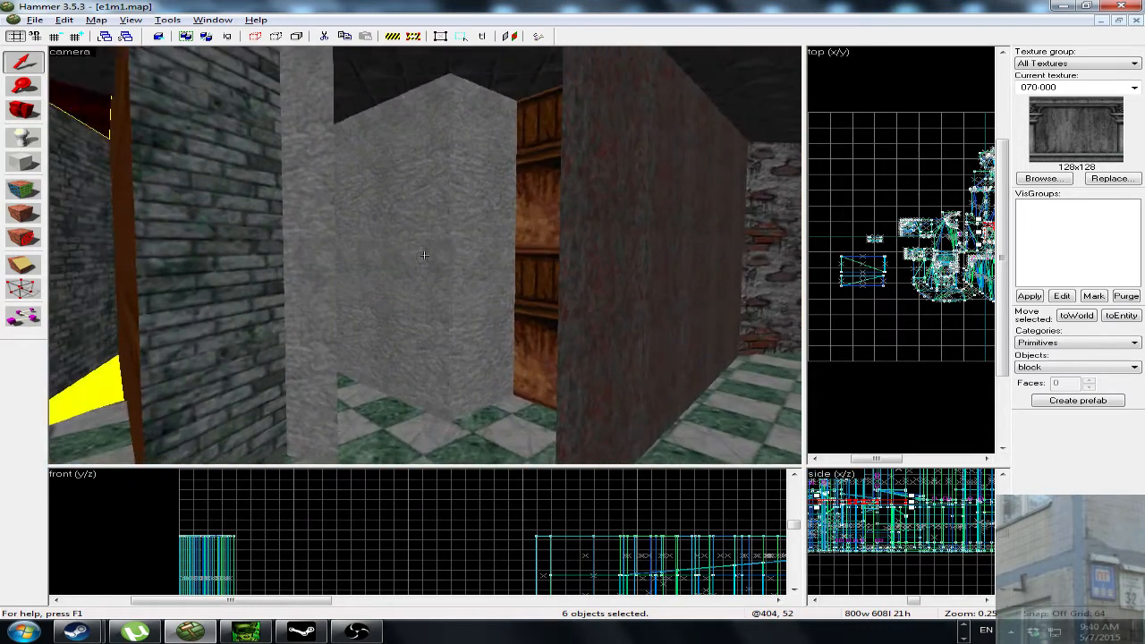
# Add one more brick wall brush next to the grey stone walls to the selection.
pyautogui.click(424, 255)
pyautogui.press('w')
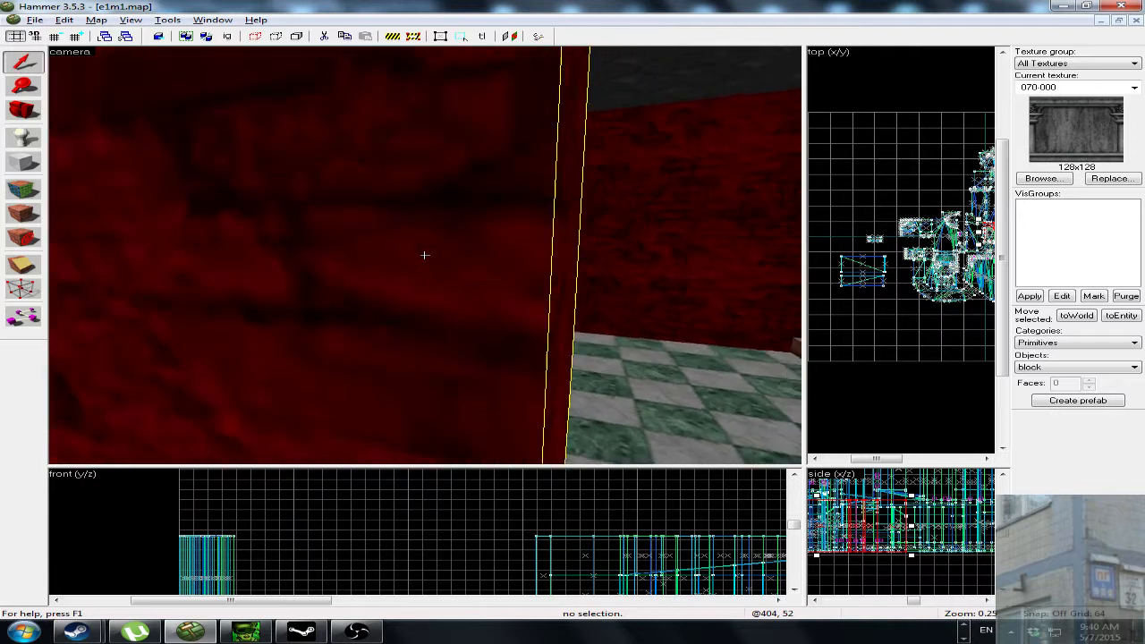
pyautogui.click(424, 255)
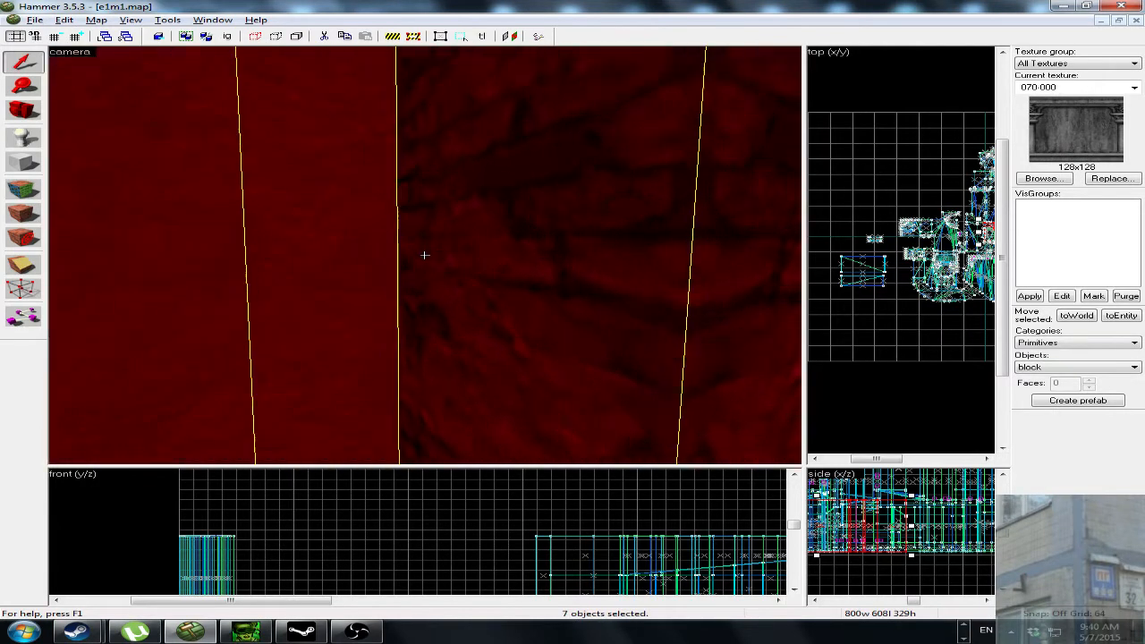
pyautogui.press('s')
pyautogui.press('z')
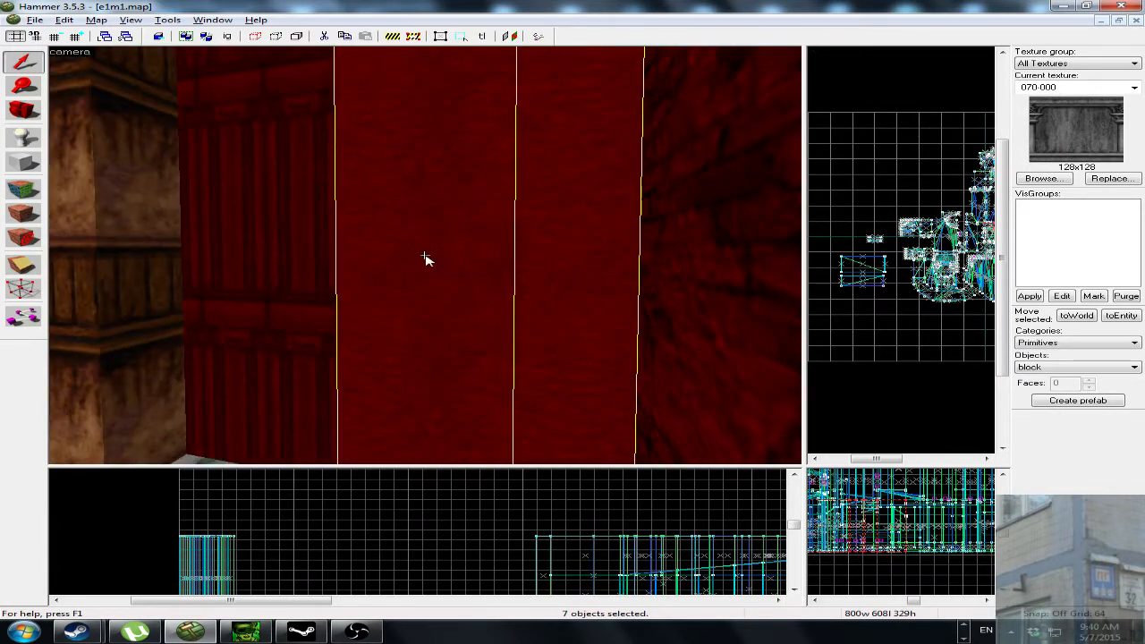
# Try to delete the seven selected wall brushes.
pyautogui.press('Delete')
pyautogui.press('z')
pyautogui.press('w')
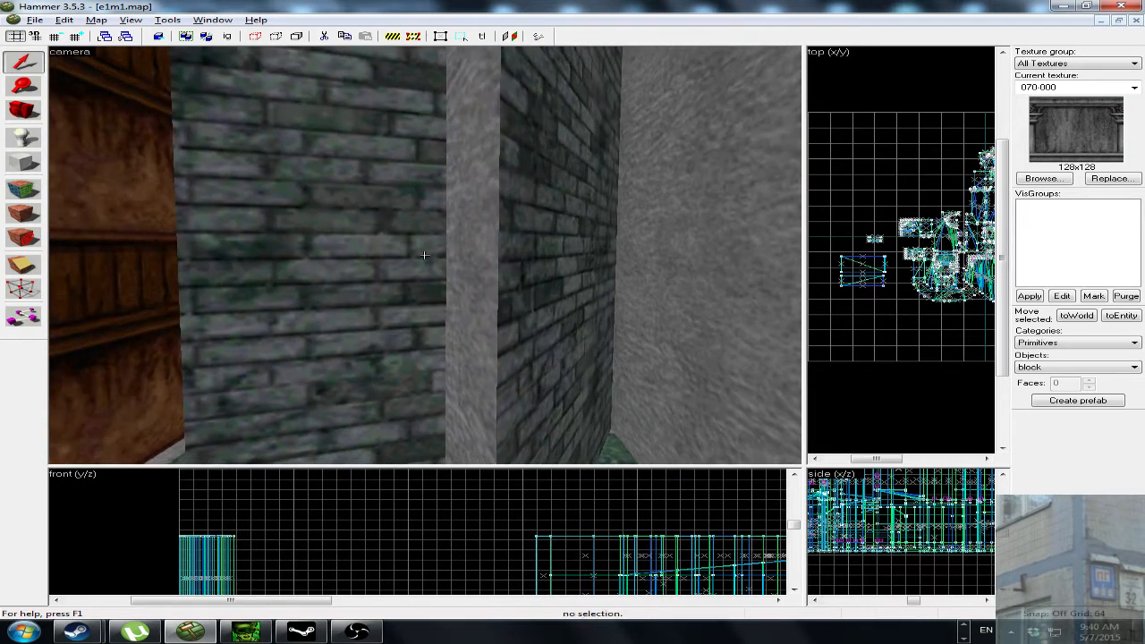
pyautogui.hotkey('ctrl', 'z')
# Add an eighth wall brush to the selection and try to delete the group.
pyautogui.press('w')
pyautogui.press('w')
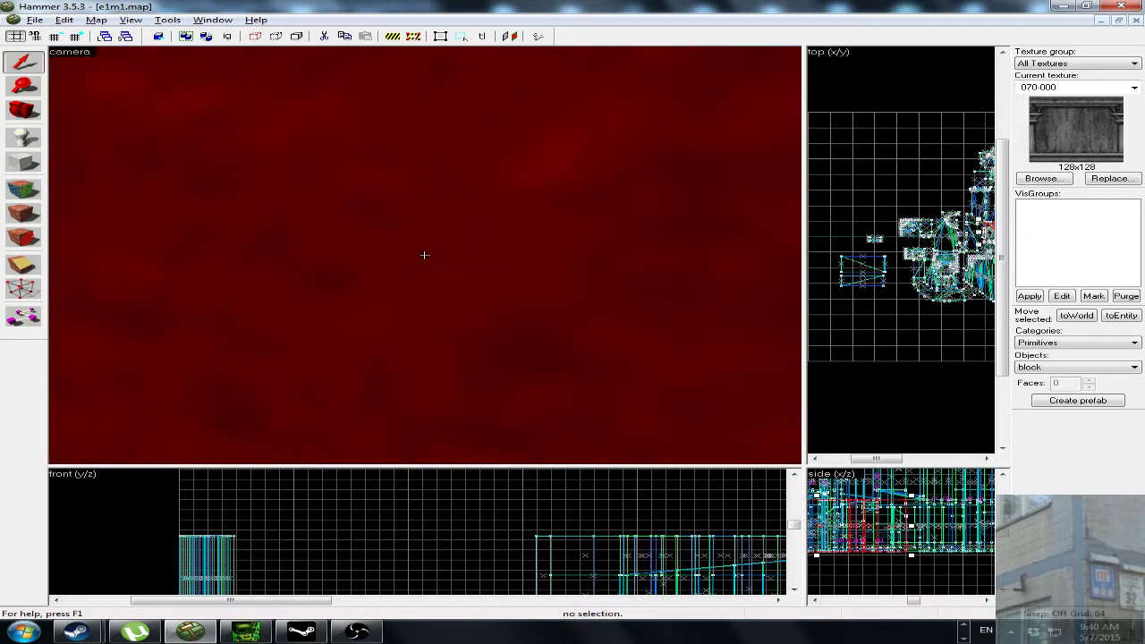
pyautogui.keyDown('ctrl'); pyautogui.click(425, 255); pyautogui.keyUp('ctrl')
pyautogui.press('z')
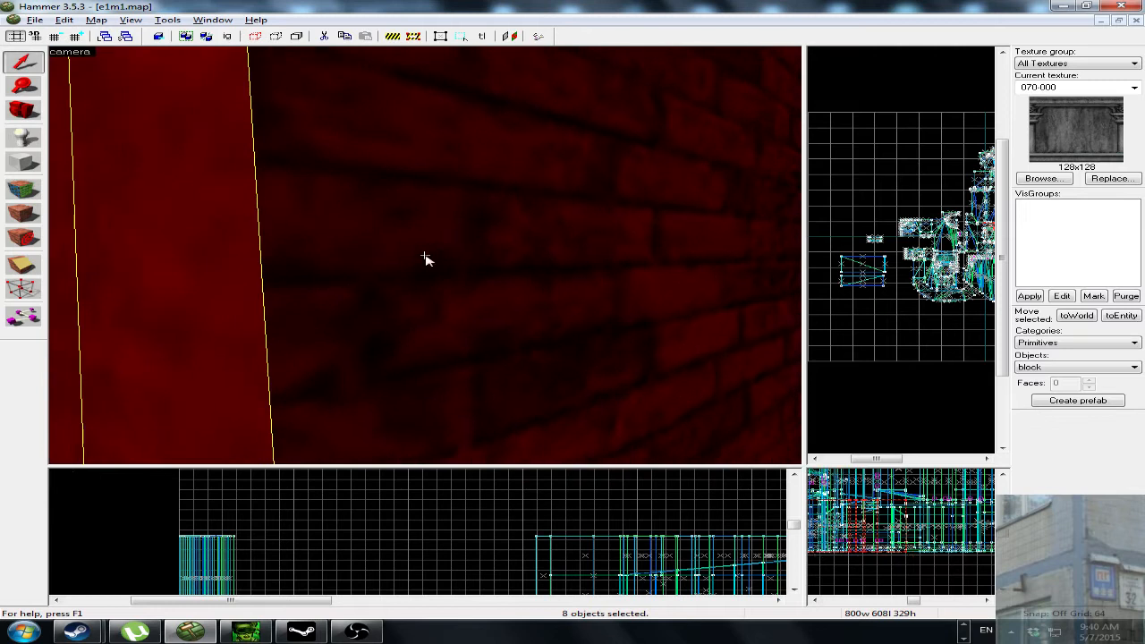
pyautogui.press('Delete')
pyautogui.hotkey('ctrl', 'z')
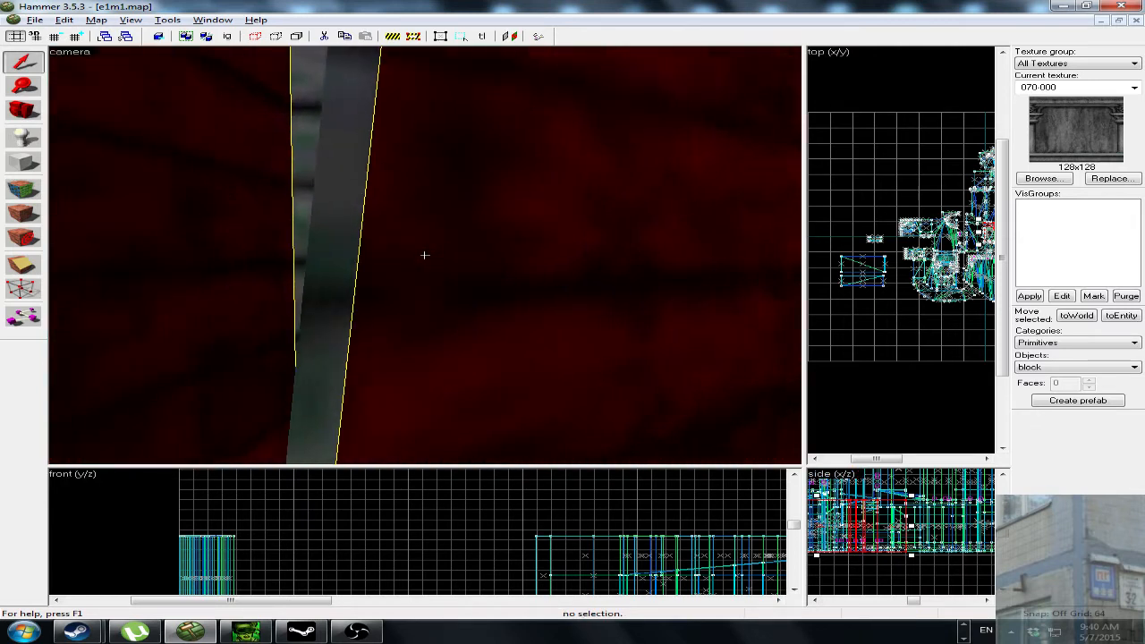
# Add the adjoining brick wall brush to the selection and remove all nine selected walls.
pyautogui.keyDown('ctrl'); pyautogui.click(424, 255); pyautogui.keyUp('ctrl')
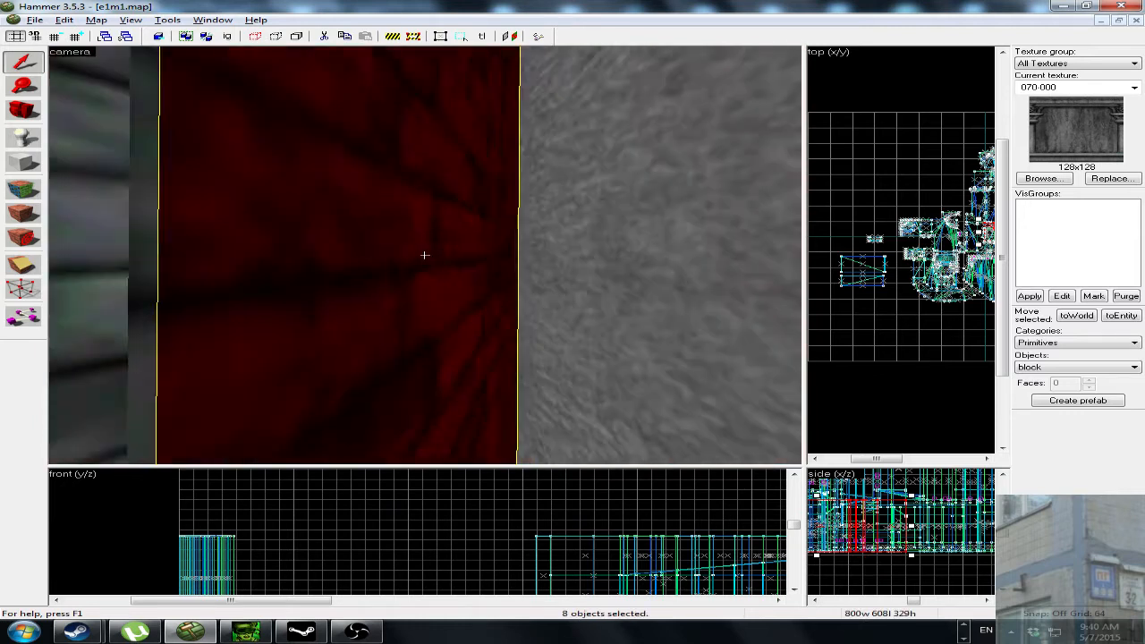
pyautogui.keyDown('ctrl'); pyautogui.click(424, 255); pyautogui.keyUp('ctrl')
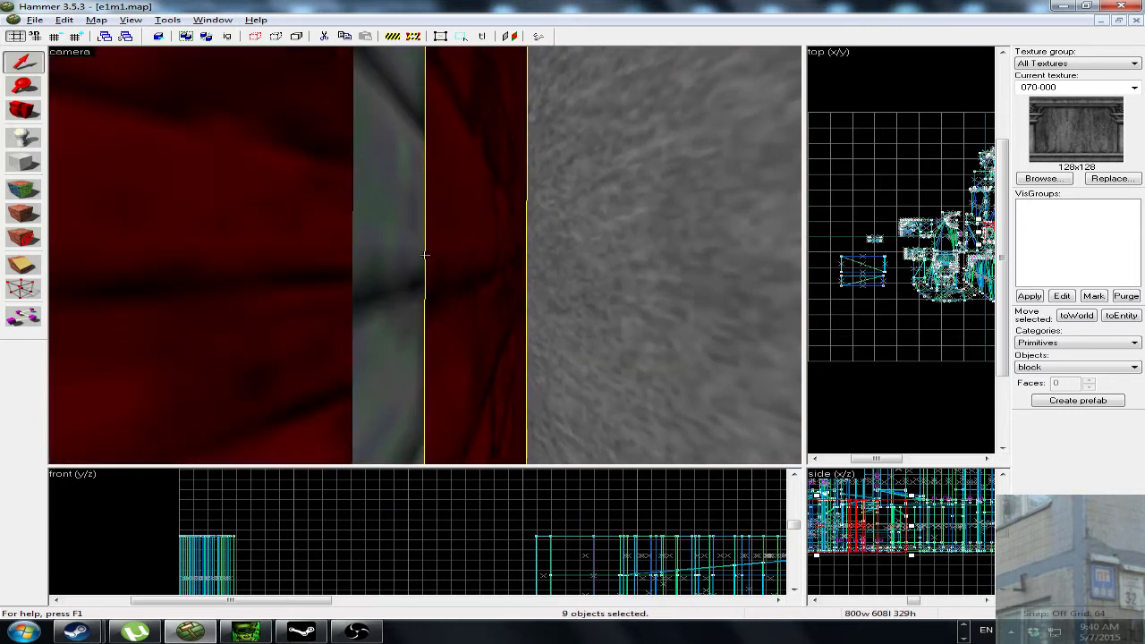
pyautogui.press('z')
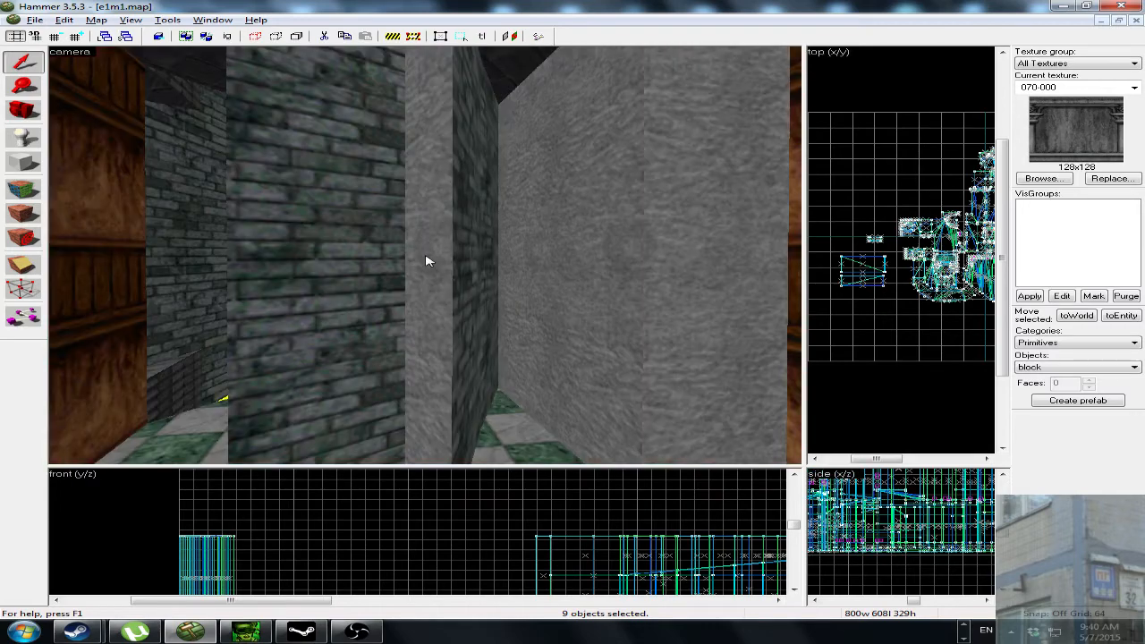
# Examine the opened passage and its adjoining rooms in an enlarged camera view.
pyautogui.press('w')
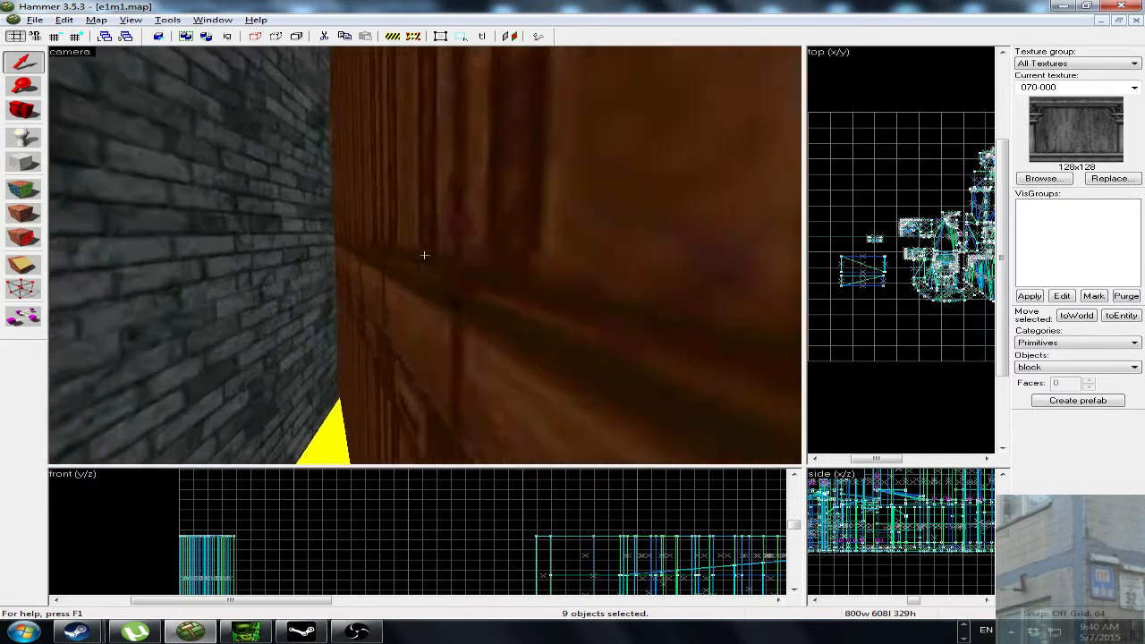
pyautogui.press('s')
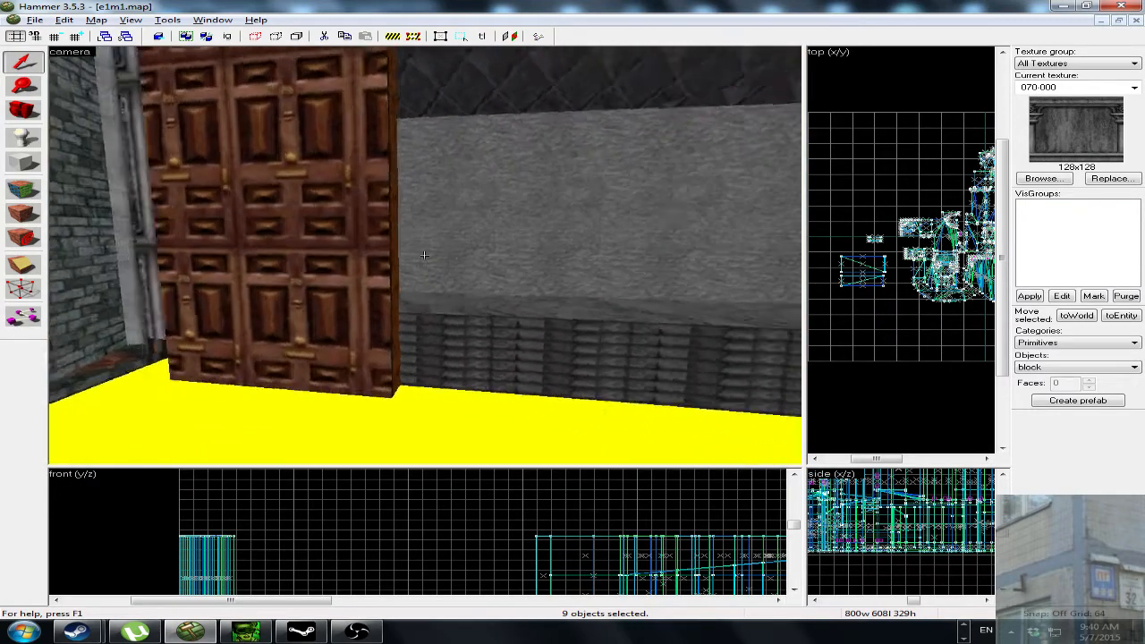
pyautogui.press('w')
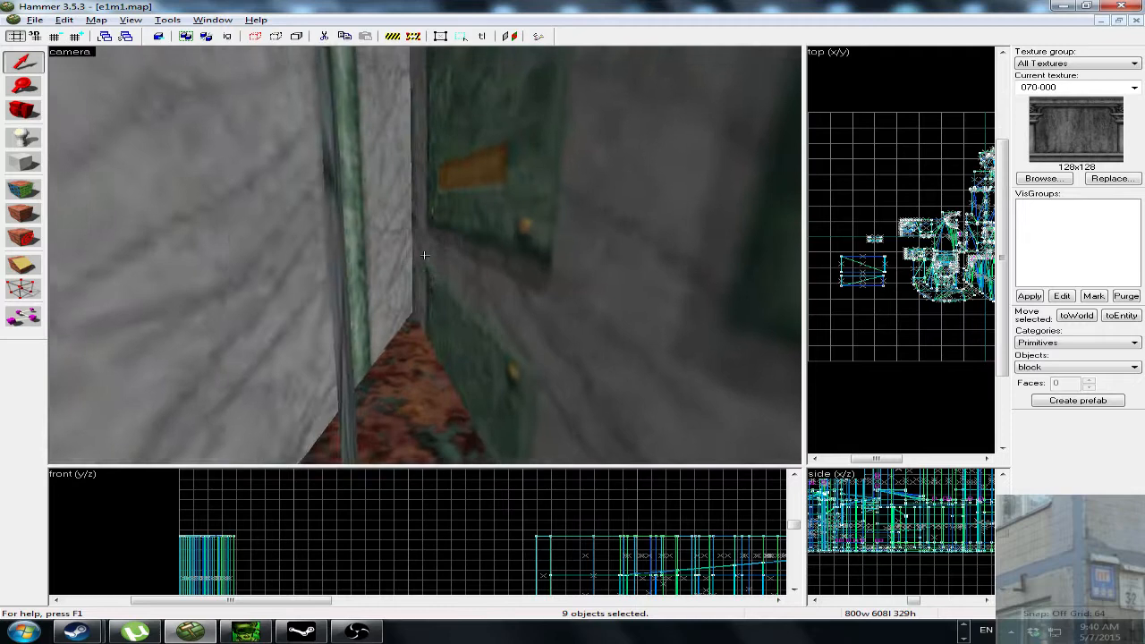
pyautogui.press('w')
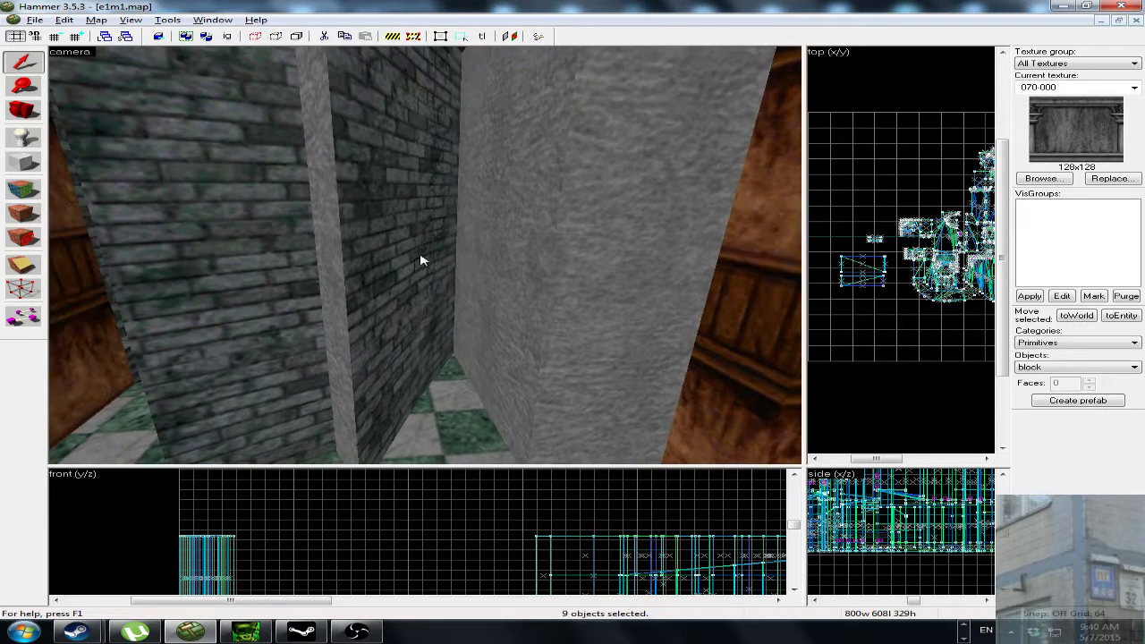
pyautogui.moveTo(810, 467); pyautogui.dragTo(990, 557)
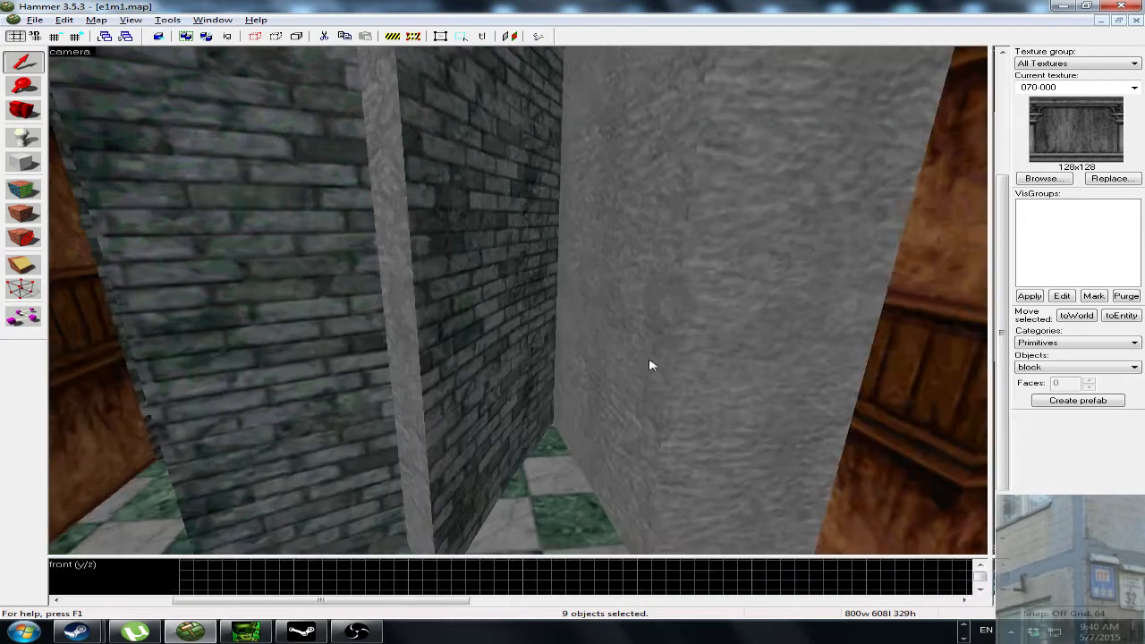
pyautogui.scroll(-3, 511, 302)
pyautogui.scroll(2, 507, 310)
# Select the narrow edge brush of the carved wooden panel and inspect the passage around it.
pyautogui.click(504, 311)
pyautogui.moveTo(504, 311); pyautogui.dragTo(400, 253)
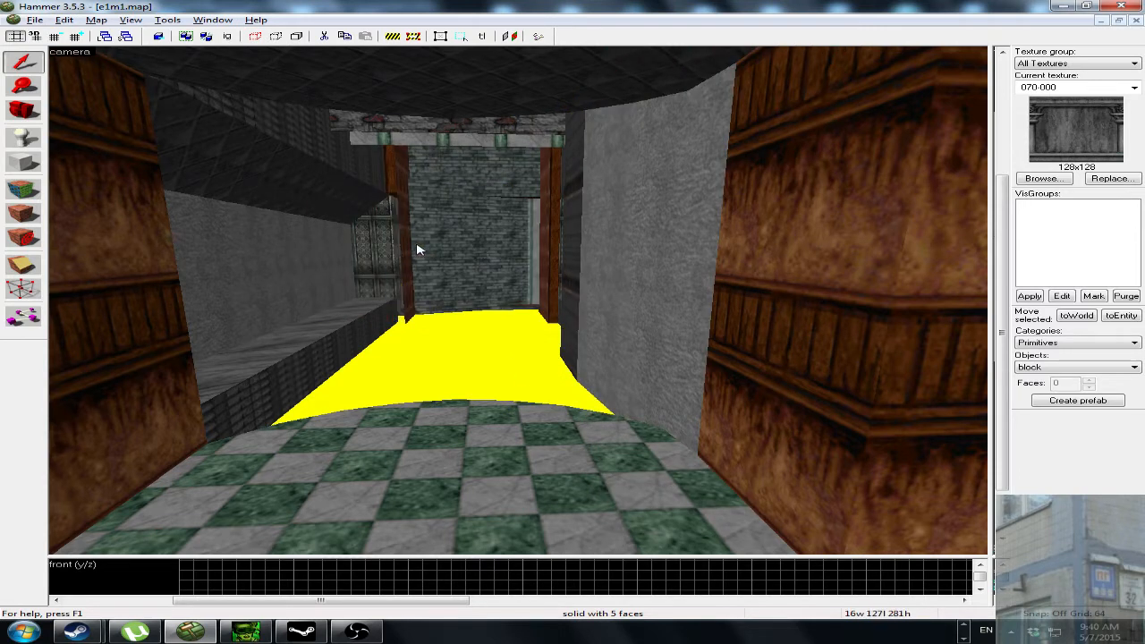
pyautogui.press('z')
pyautogui.press('w')
pyautogui.click(517, 301)
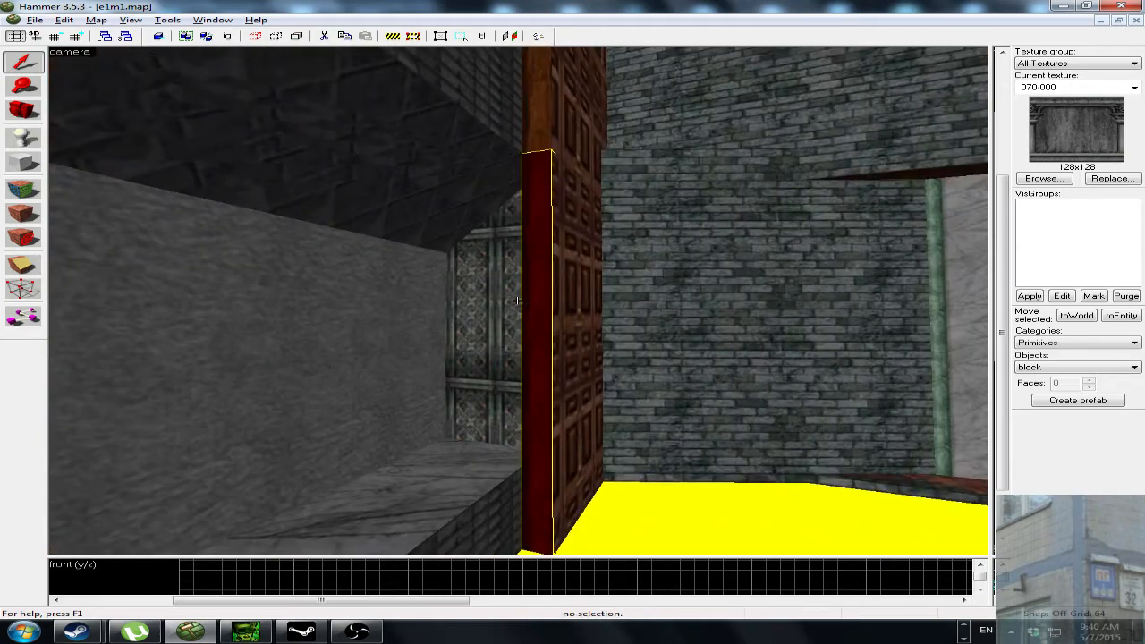
pyautogui.press('w')
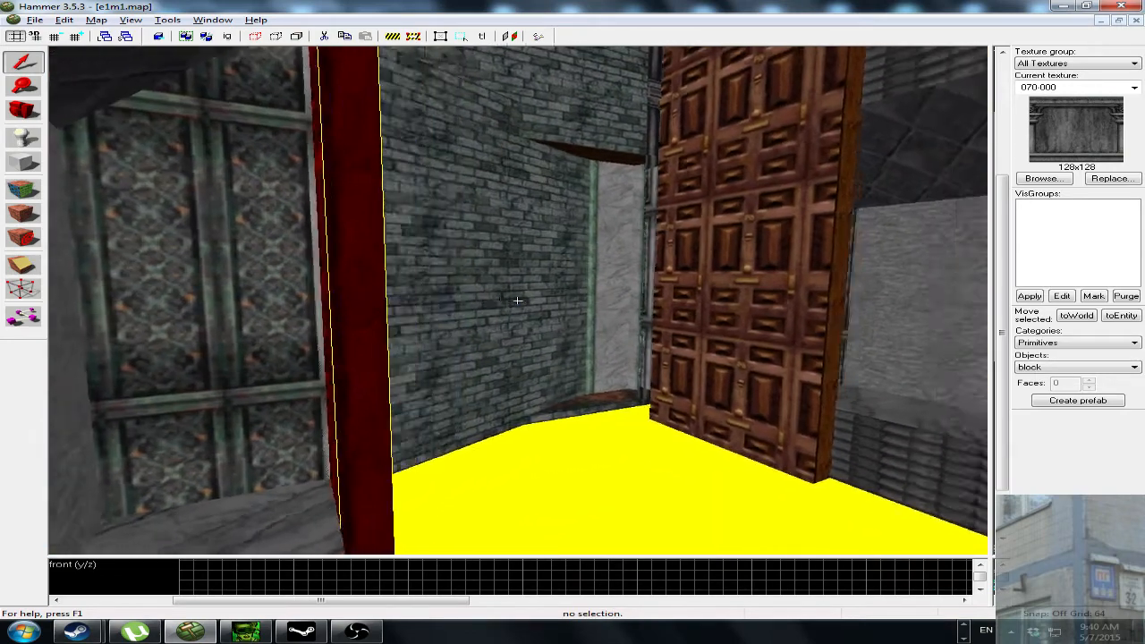
pyautogui.press('z')
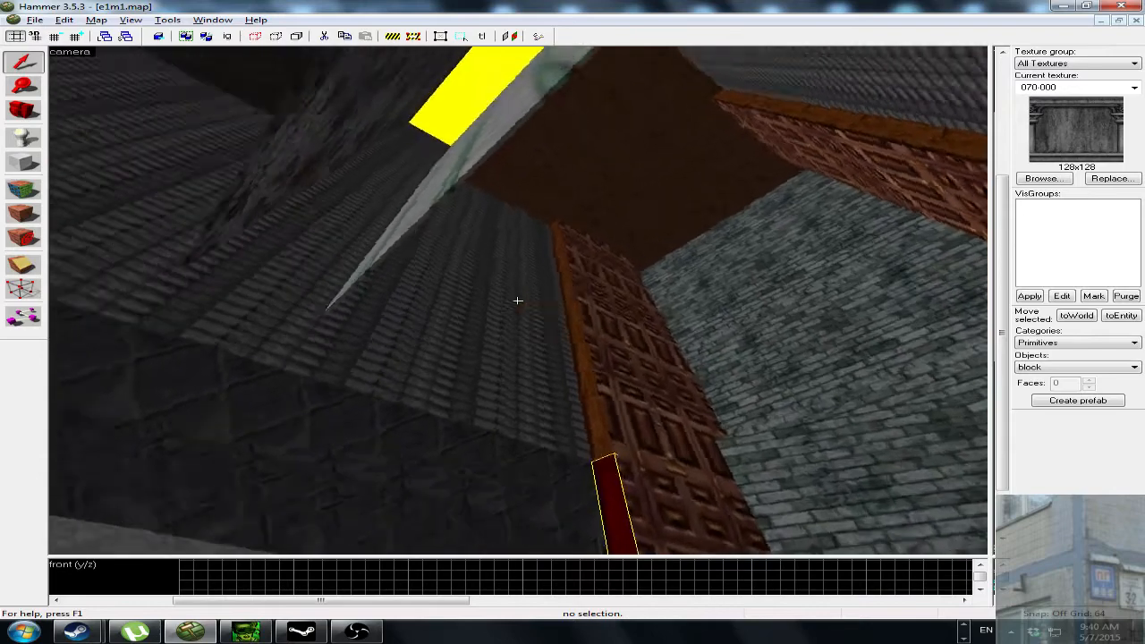
pyautogui.press('w')
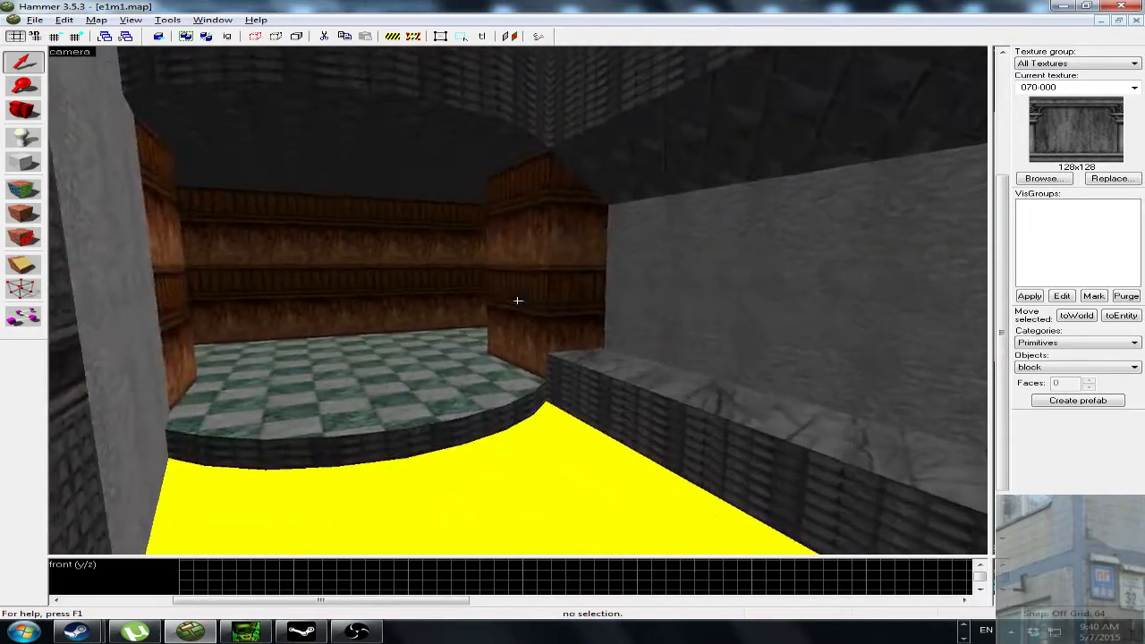
pyautogui.press('z')
# Select the lower carved panel and edge brushes on both sides of the passage, three brushes in all.
pyautogui.click(853, 337)
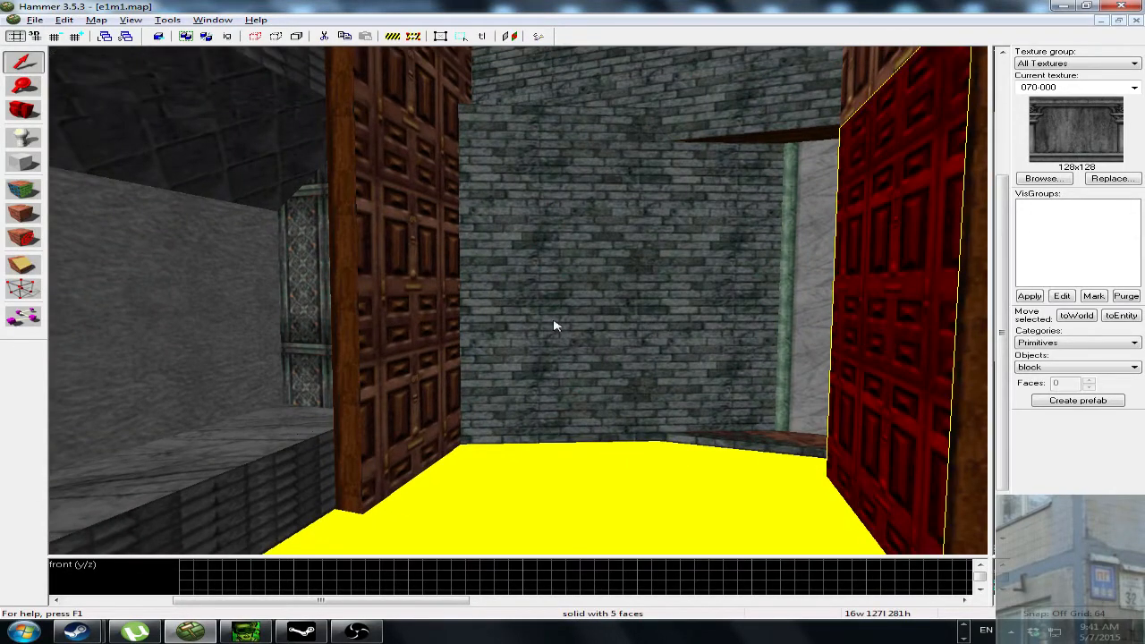
pyautogui.keyDown('ctrl'); pyautogui.click(430, 325); pyautogui.keyUp('ctrl')
pyautogui.keyDown('ctrl'); pyautogui.click(358, 325); pyautogui.keyUp('ctrl')
pyautogui.press('z')
pyautogui.press('w')
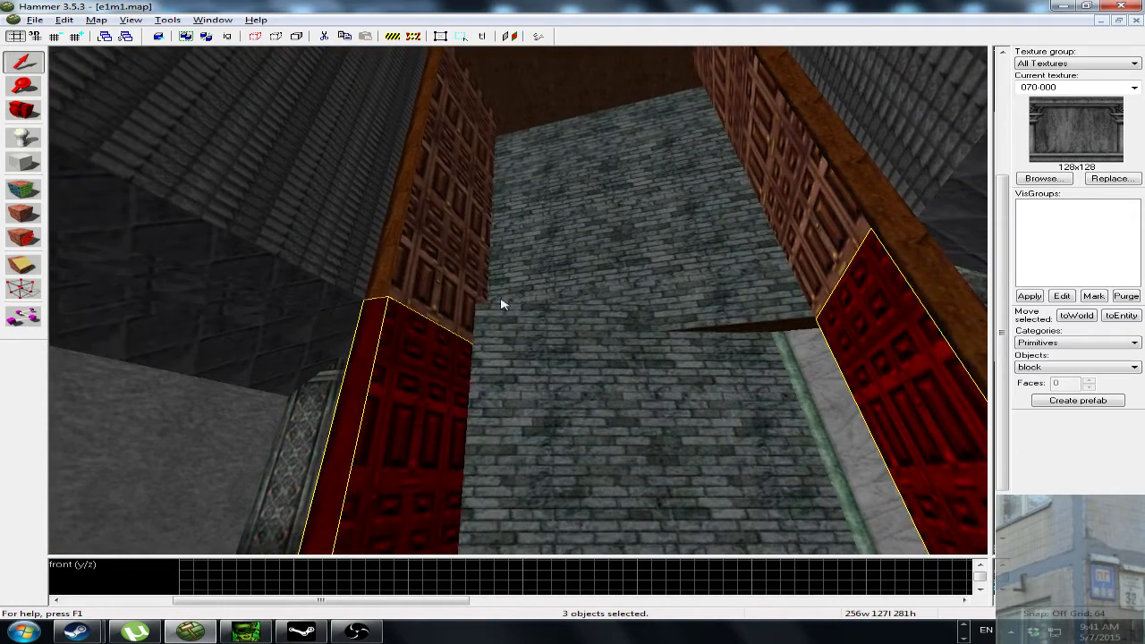
pyautogui.press('z')
# Delete the upper carved panel brush standing above the lower panel at the passage.
pyautogui.click(402, 284)
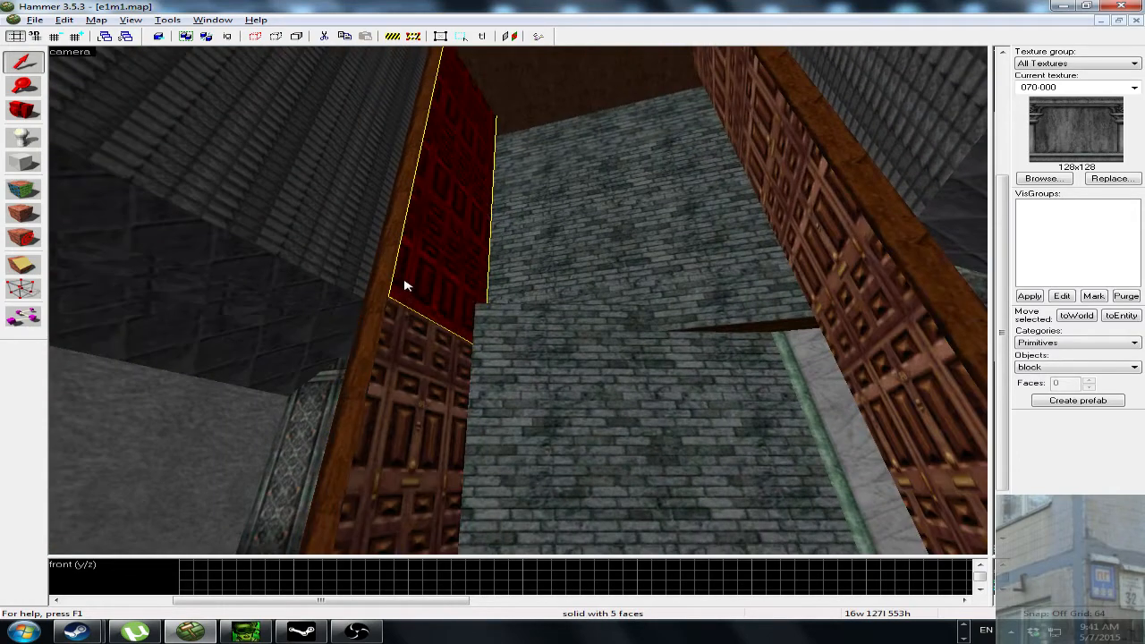
pyautogui.press('Delete')
pyautogui.press('z')
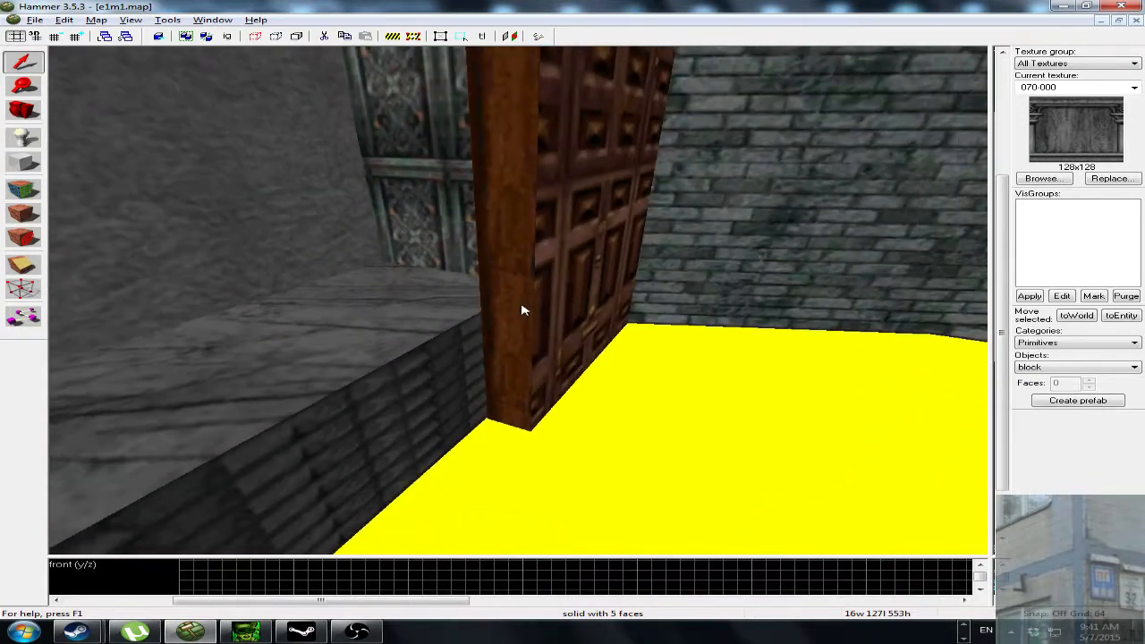
# Select the lower carved panel together with its narrow edge brush and inspect the passage walls around and above them.
pyautogui.click(550, 331)
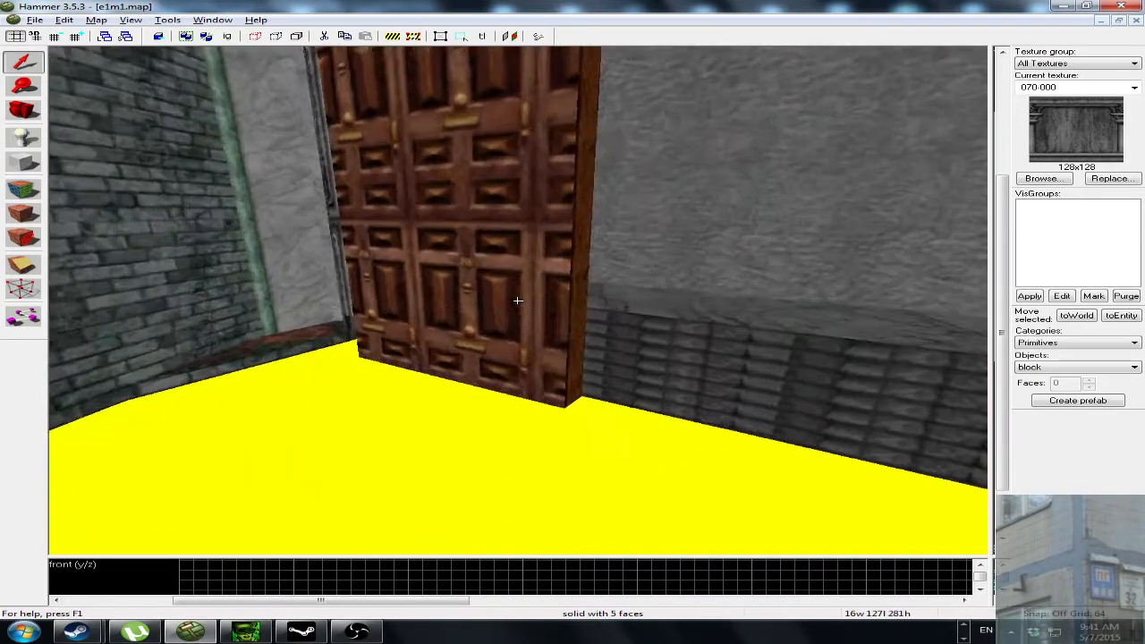
pyautogui.press('z')
pyautogui.click(386, 357)
pyautogui.keyDown('ctrl'); pyautogui.click(311, 397); pyautogui.keyUp('ctrl')
pyautogui.press('z')
pyautogui.press('w')
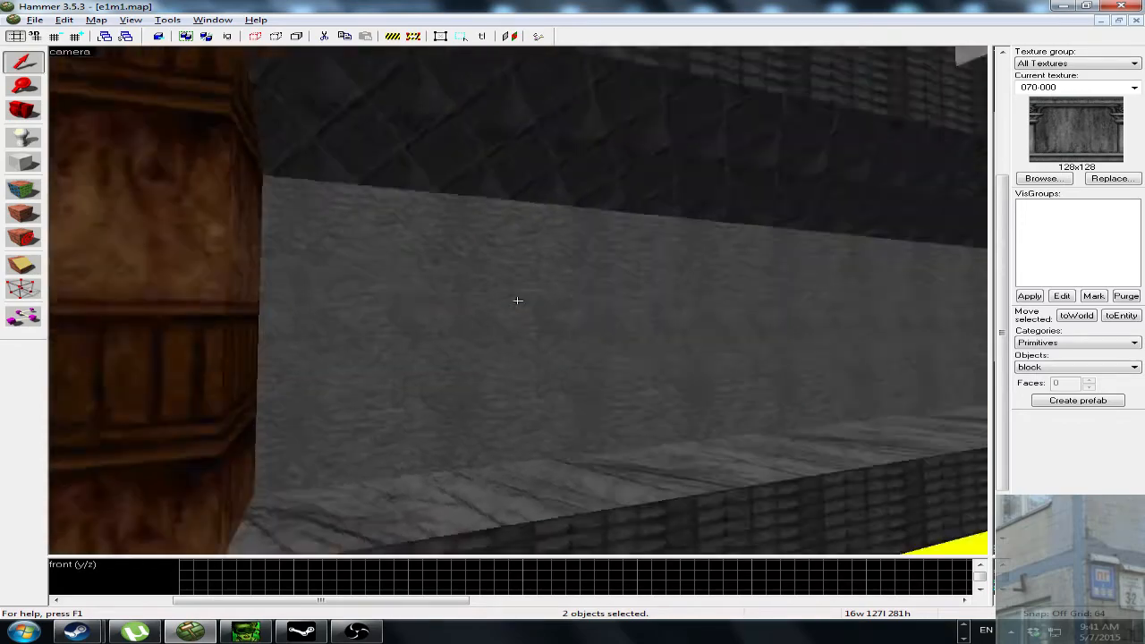
pyautogui.press('w')
pyautogui.press('w')
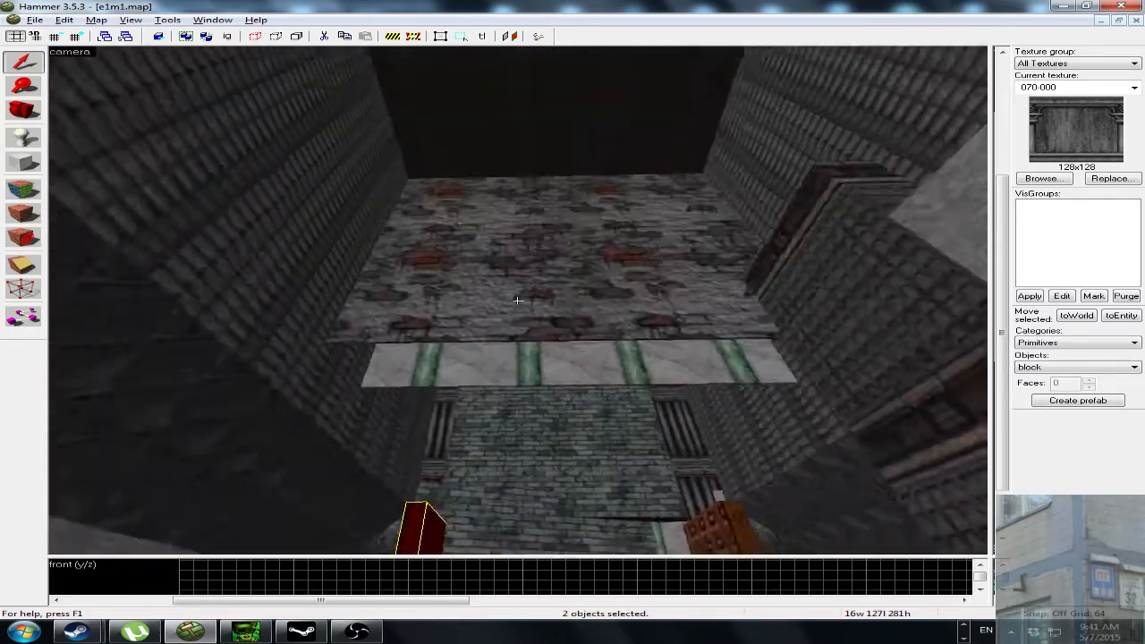
pyautogui.press('w')
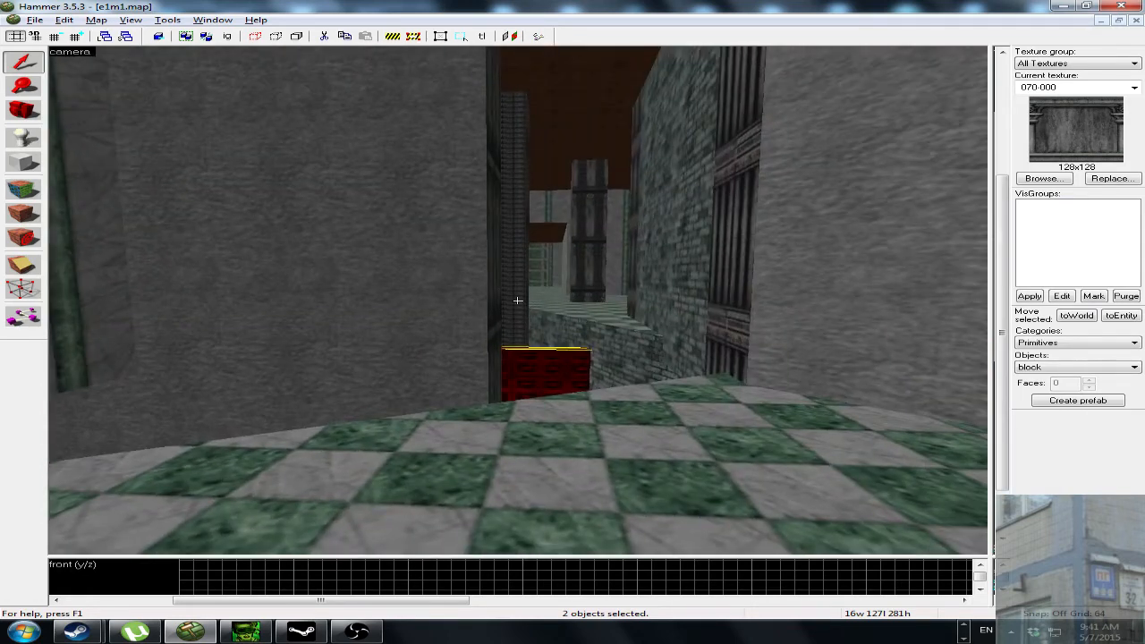
# Examine the selected carved panel and the passage from the adjoining checkered-floor rooms.
pyautogui.press('w')
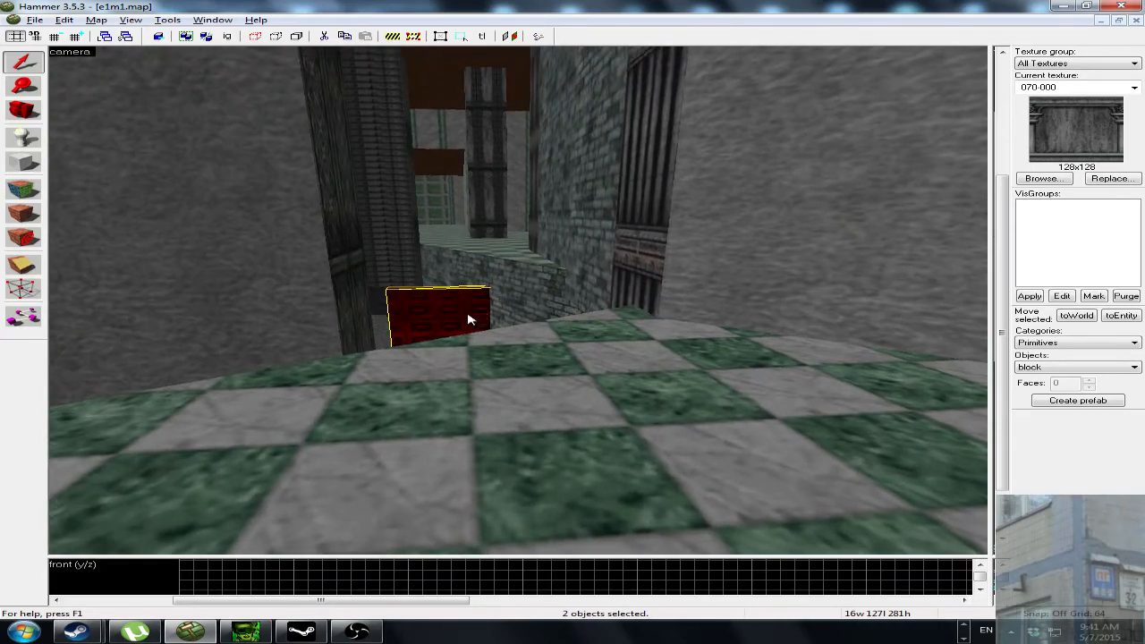
pyautogui.press('z')
pyautogui.press('w')
pyautogui.press('z')
pyautogui.press('z')
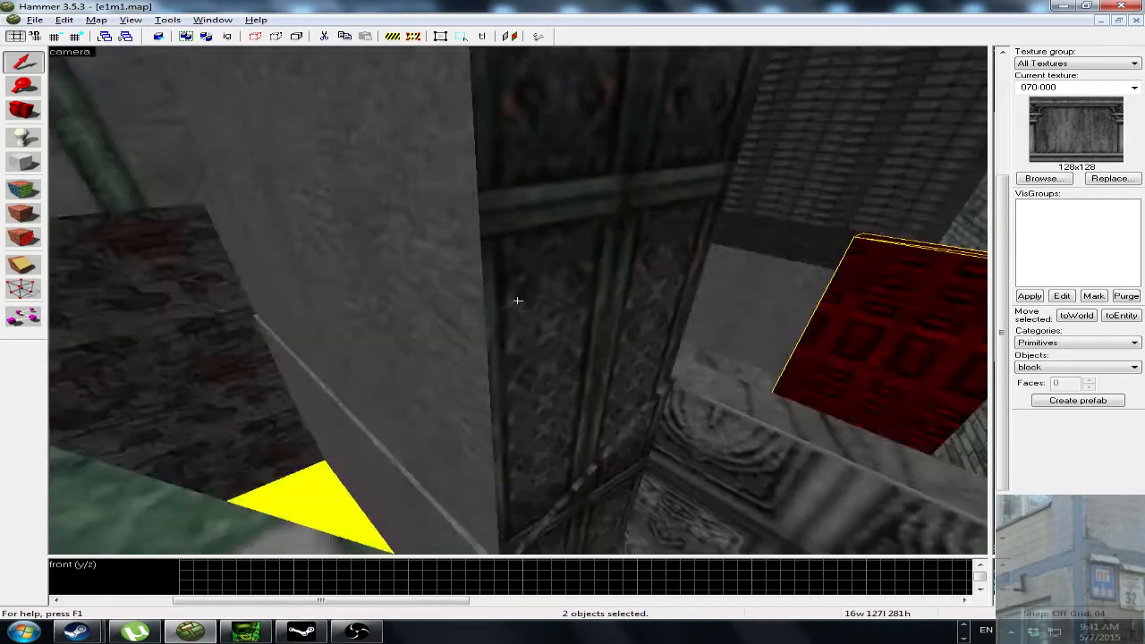
pyautogui.press('w')
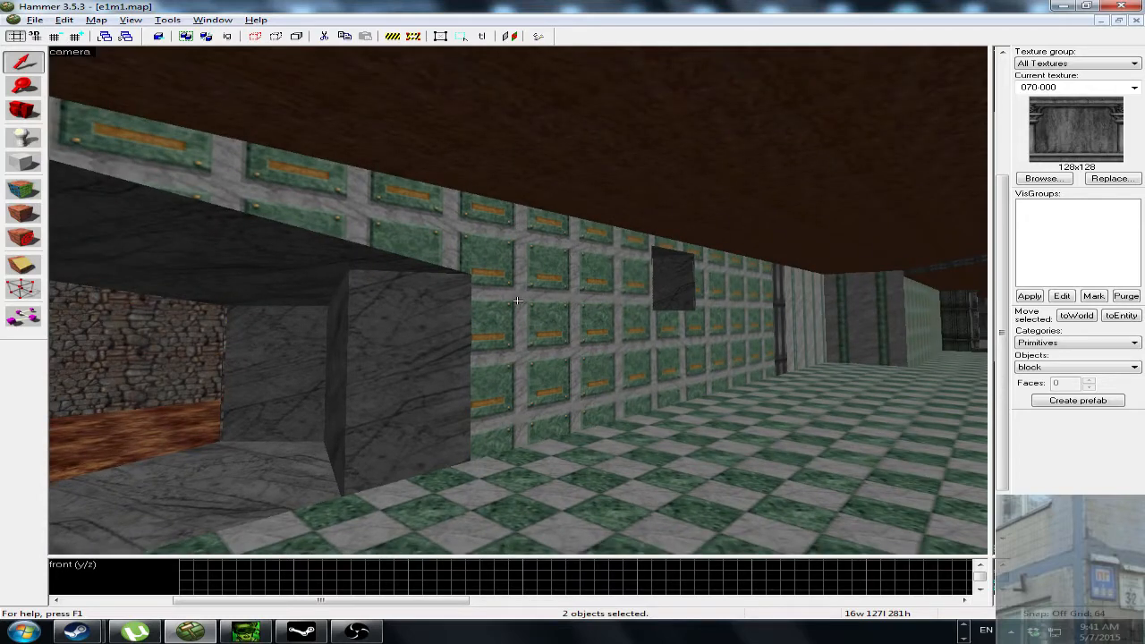
pyautogui.press('z')
pyautogui.press('w')
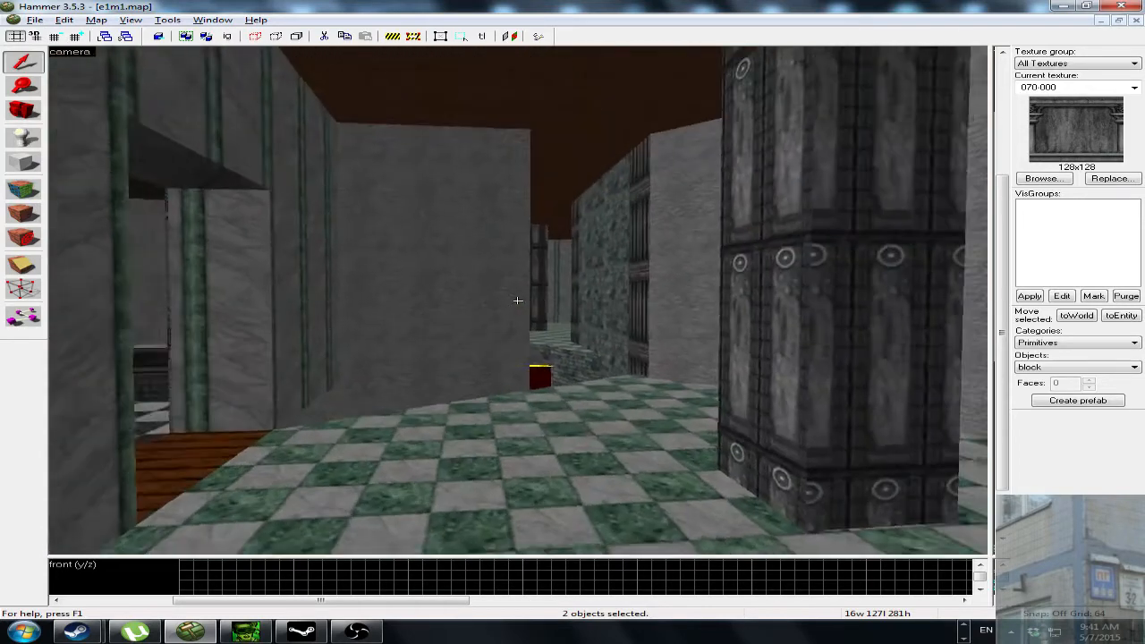
pyautogui.press('w')
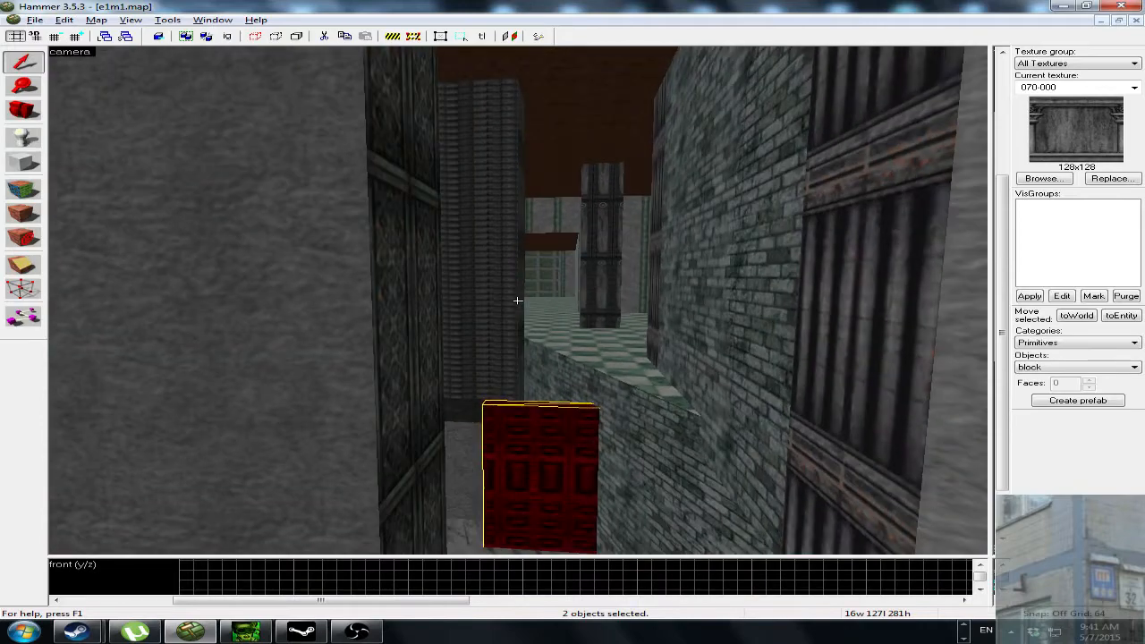
pyautogui.press('w')
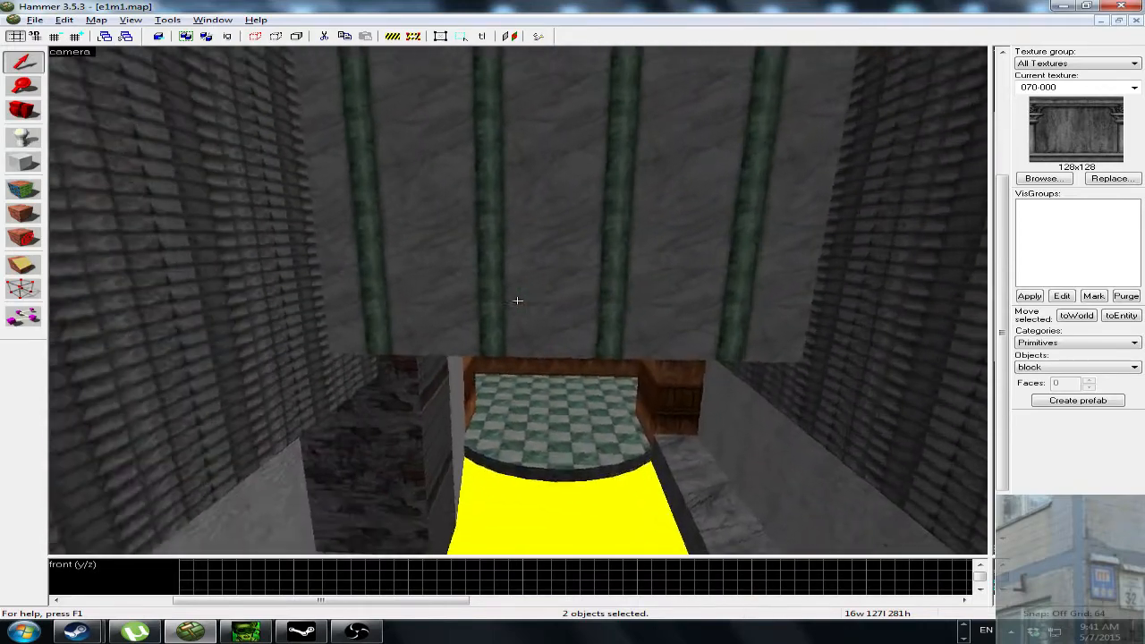
# Fit the 090-001 texture to the two top faces of the low slab beside the stone wall.
pyautogui.press('w')
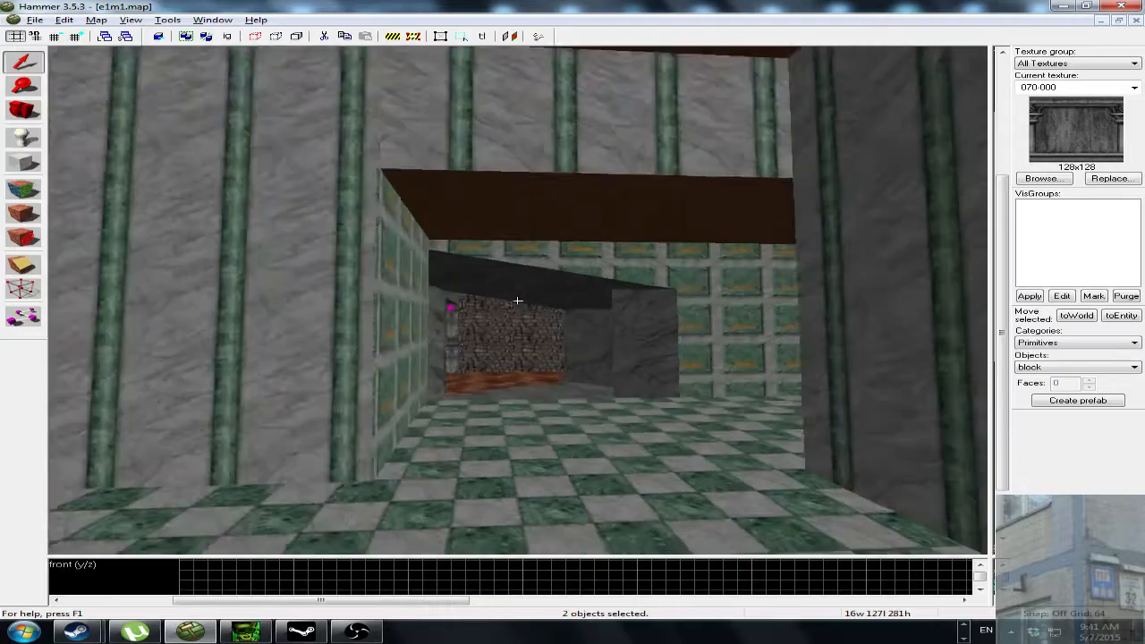
pyautogui.press('w')
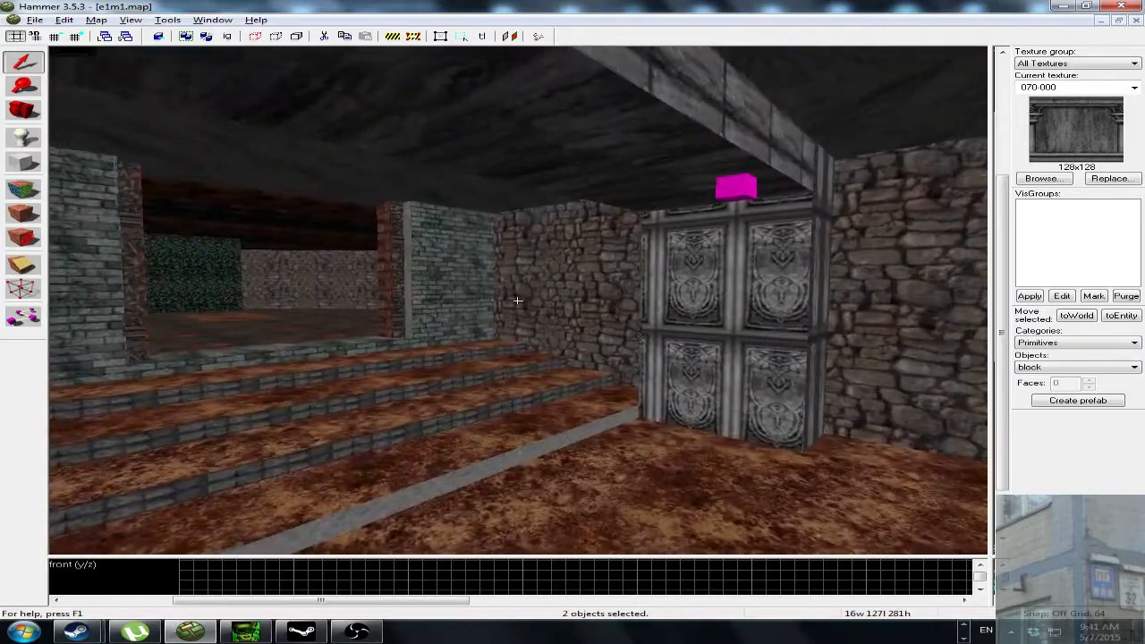
pyautogui.press('w')
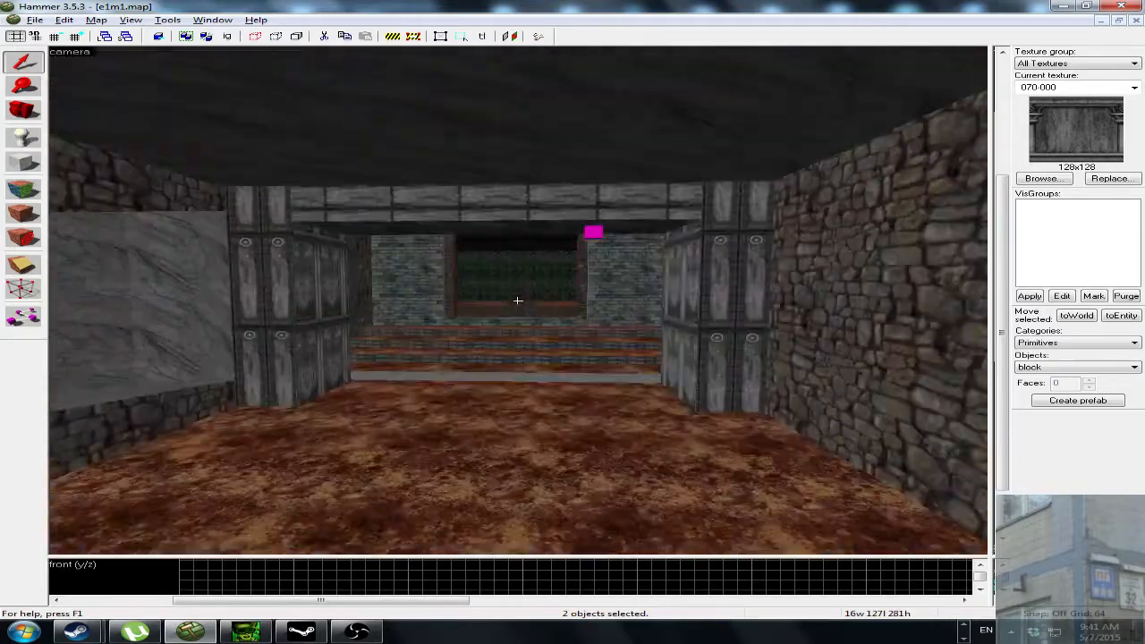
pyautogui.press('w')
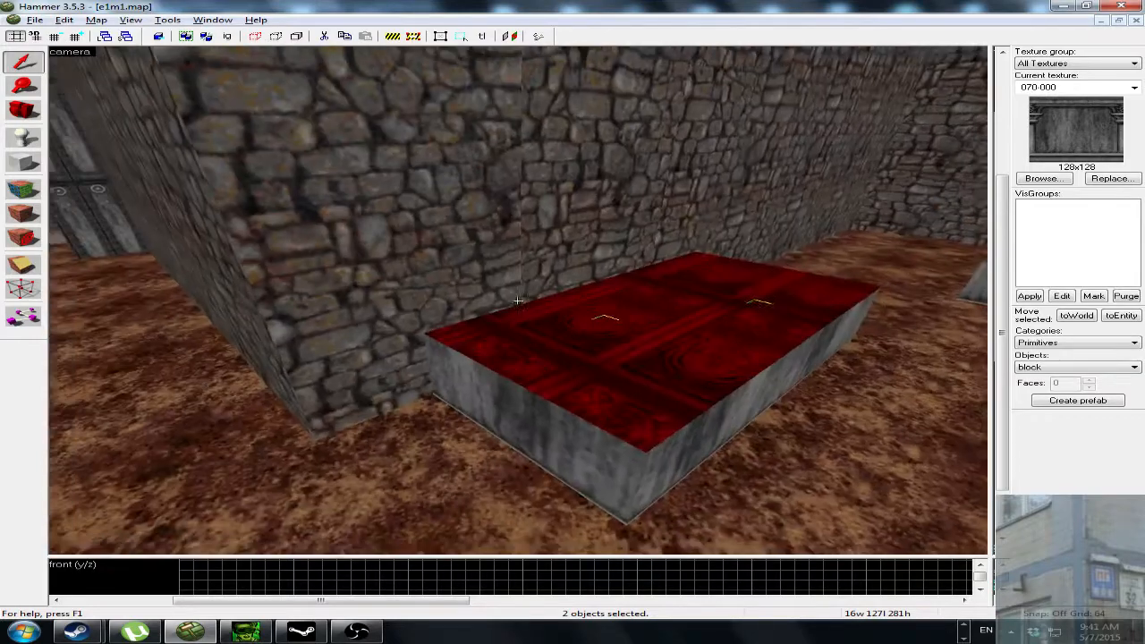
pyautogui.press('z')
pyautogui.click(24, 189)
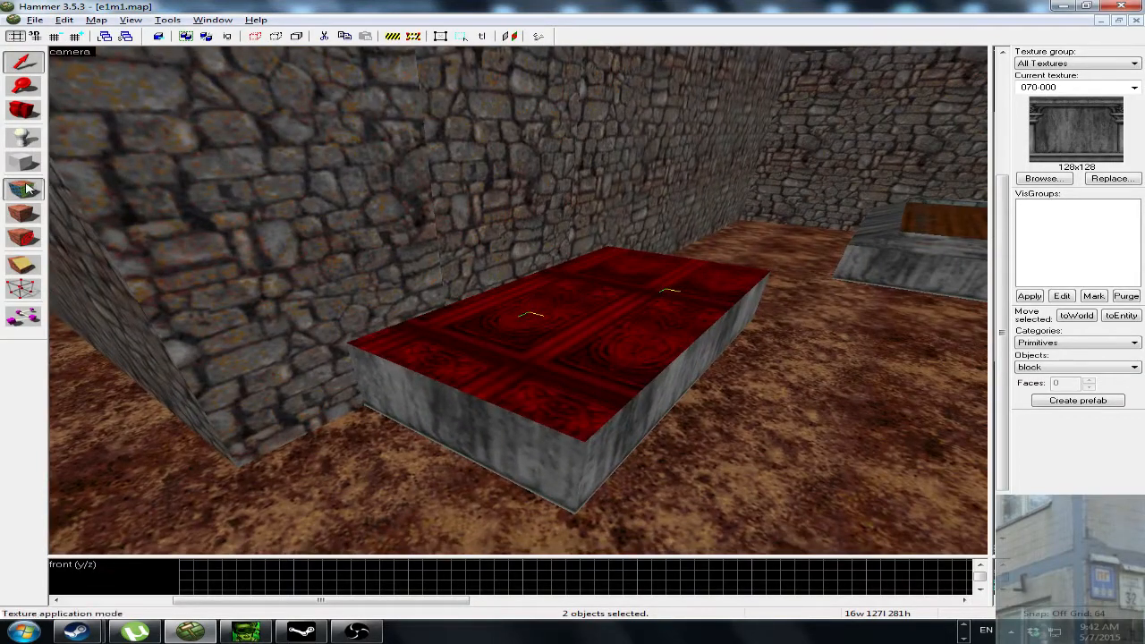
pyautogui.click(577, 336)
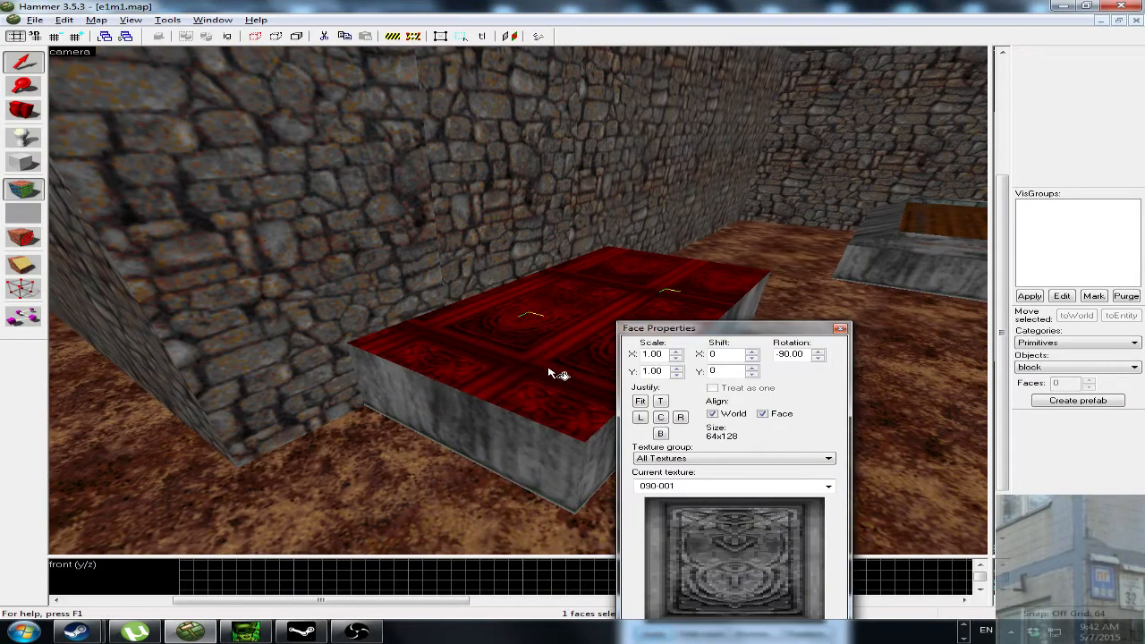
pyautogui.click(438, 279)
pyautogui.click(501, 322)
pyautogui.click(647, 300)
pyautogui.keyDown('ctrl'); pyautogui.click(588, 315); pyautogui.keyUp('ctrl')
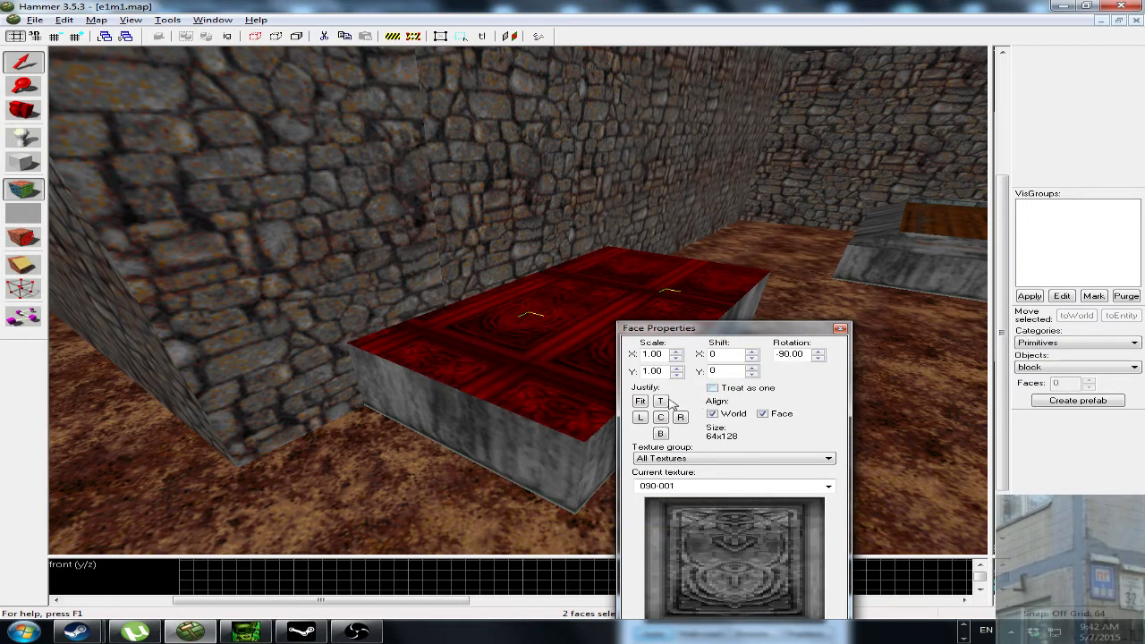
pyautogui.click(641, 402)
# Fit the 090-001 texture to the inner faces of both pillars flanking the steps.
pyautogui.press('z')
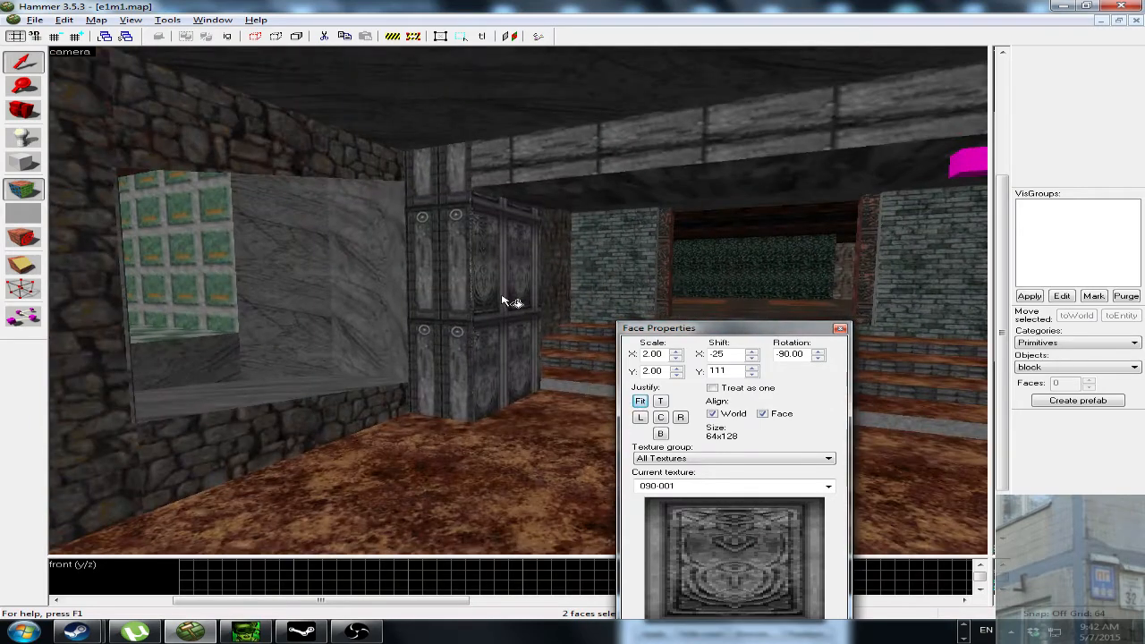
pyautogui.click(518, 301)
pyautogui.press('z')
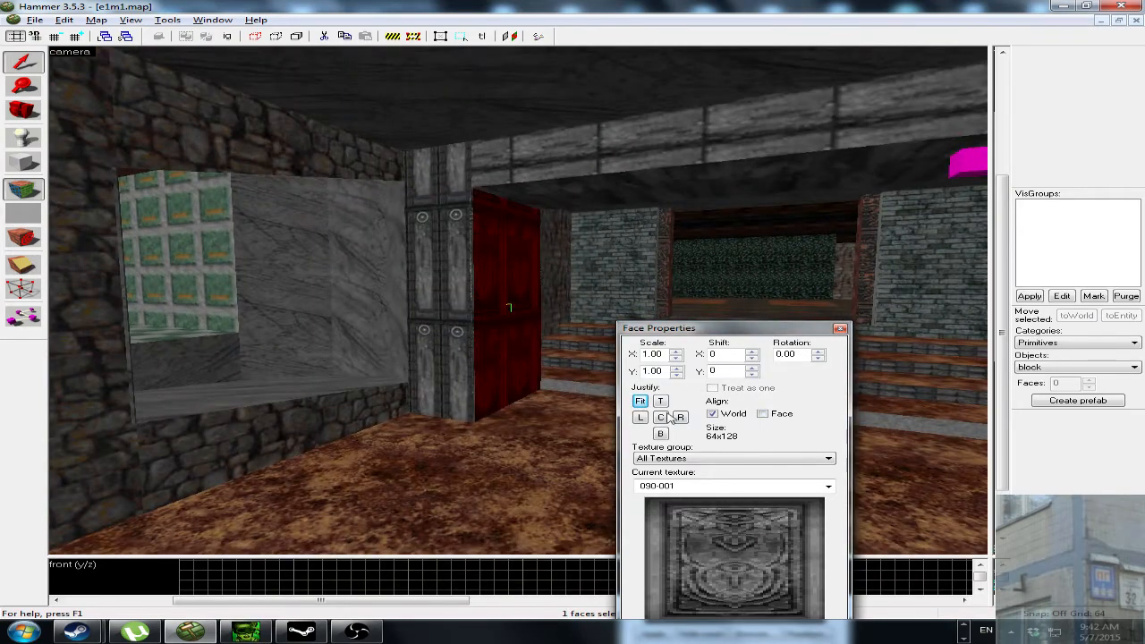
pyautogui.press('z')
pyautogui.click(519, 301)
pyautogui.press('z')
pyautogui.click(640, 403)
# Fit the 223-001 texture to the narrow front faces of both pillars.
pyautogui.click(604, 277)
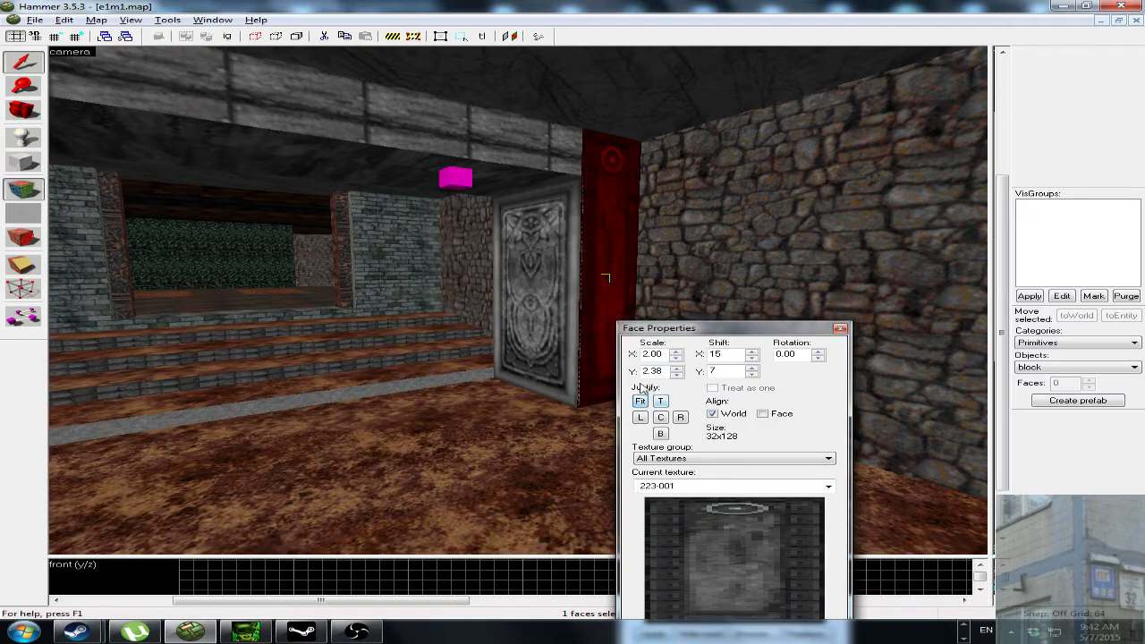
pyautogui.press('z')
pyautogui.press('z')
pyautogui.click(387, 288)
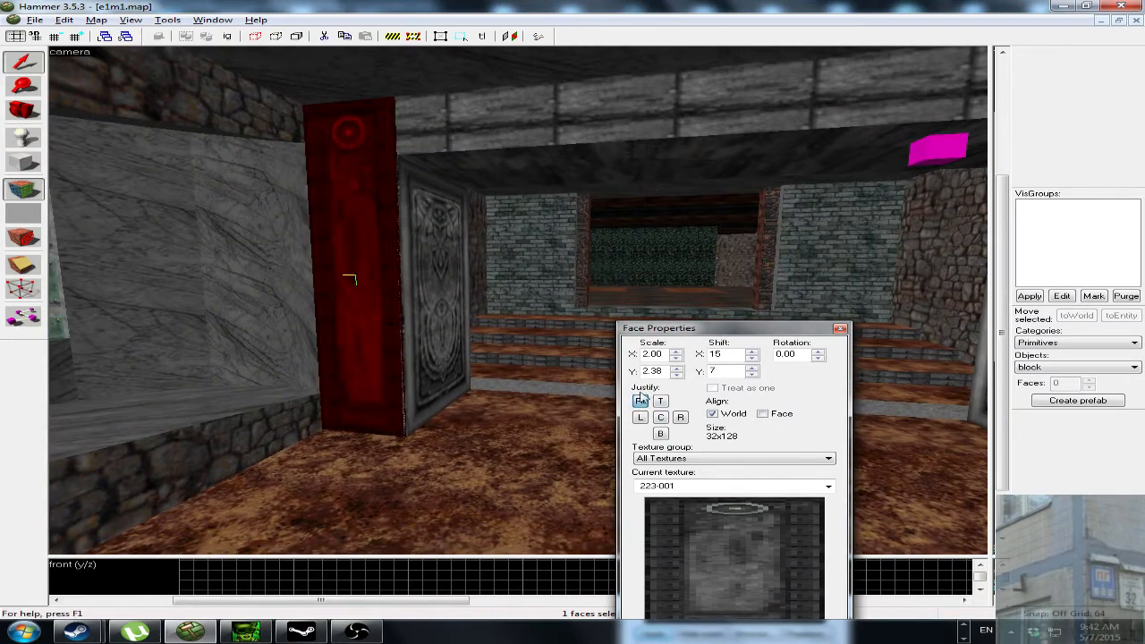
pyautogui.press('z')
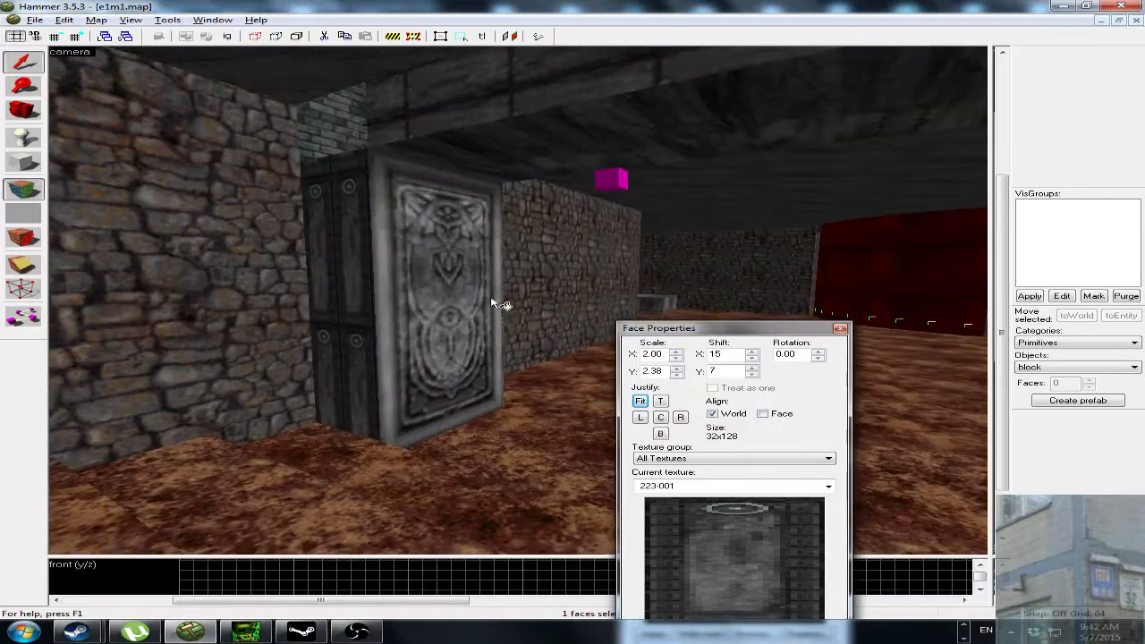
# Select the pillar's 223-001 rear face to inspect the area behind it, and close the face properties.
pyautogui.press('z')
pyautogui.click(338, 285)
pyautogui.press('z')
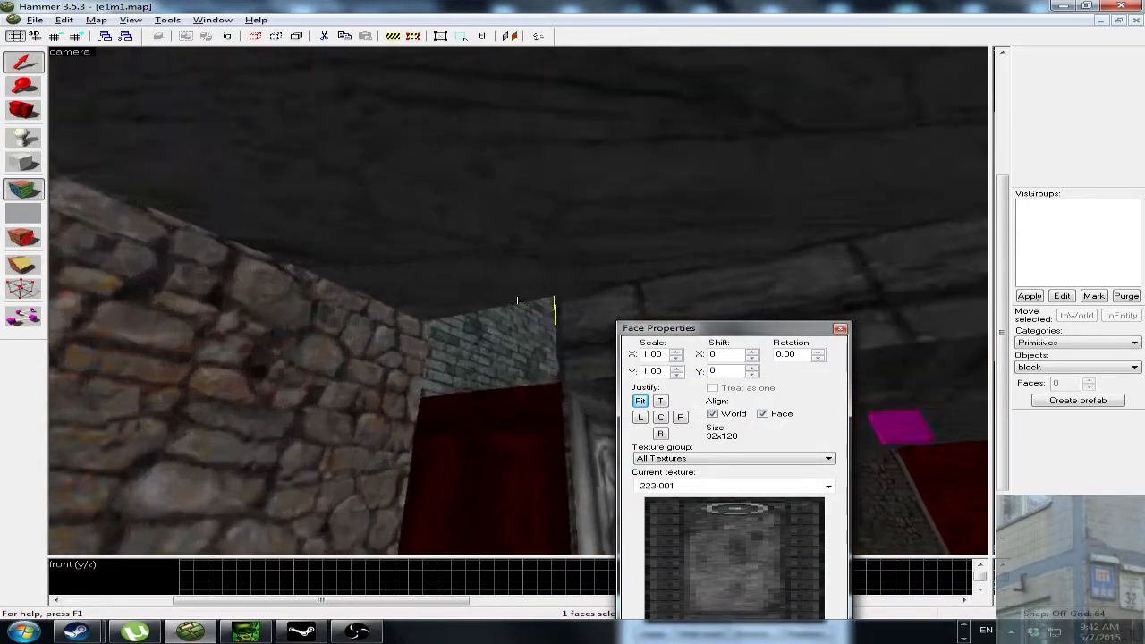
pyautogui.press('a')
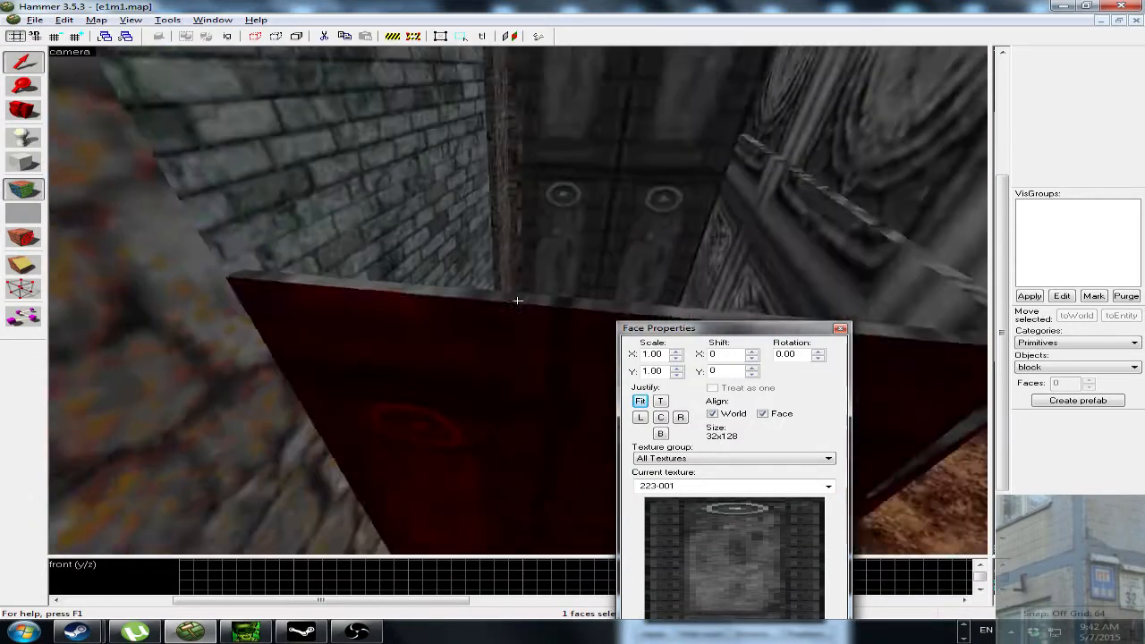
pyautogui.press('s')
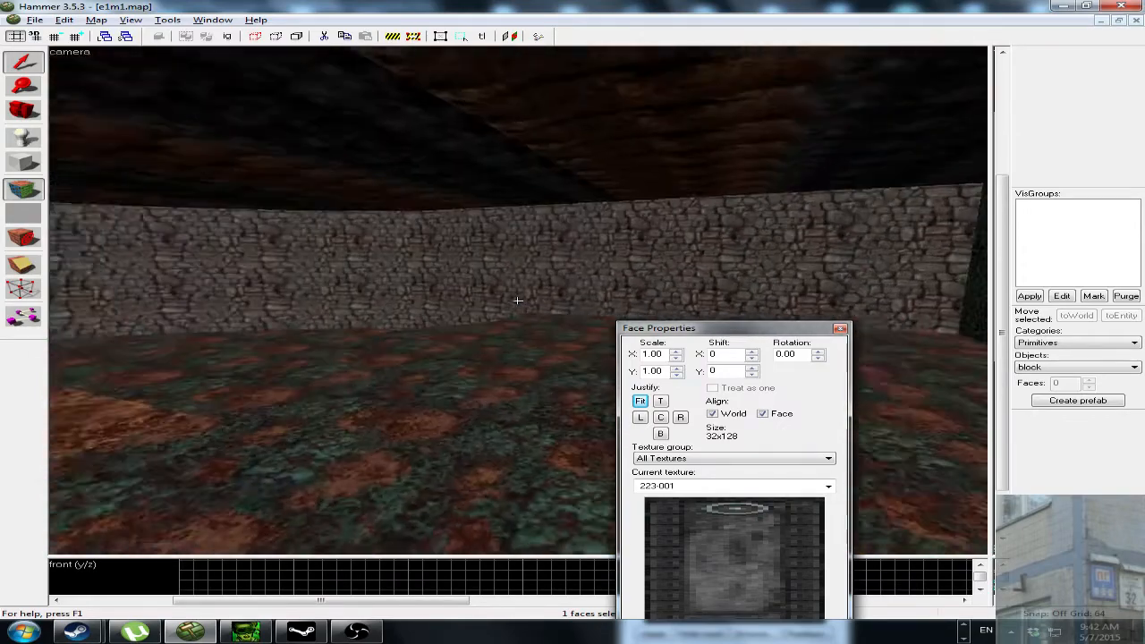
pyautogui.press('w')
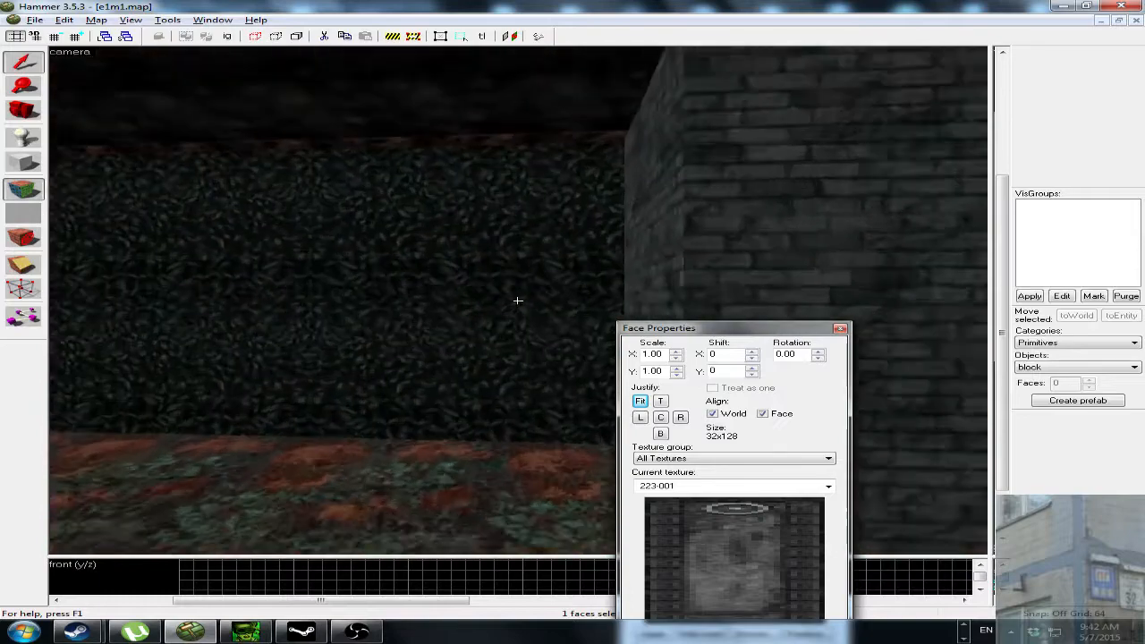
pyautogui.click(841, 329)
# Select the raised stone-edged floor brush near the hedge wall and inspect the surrounding stone-walled area.
pyautogui.press('z')
pyautogui.press('w')
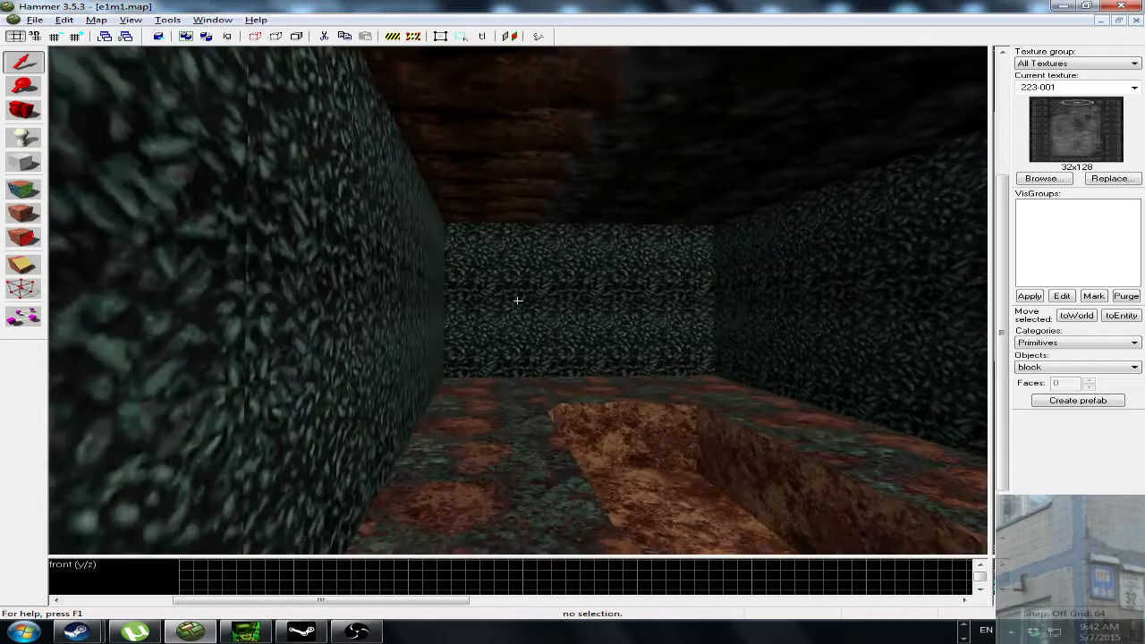
pyautogui.press('w')
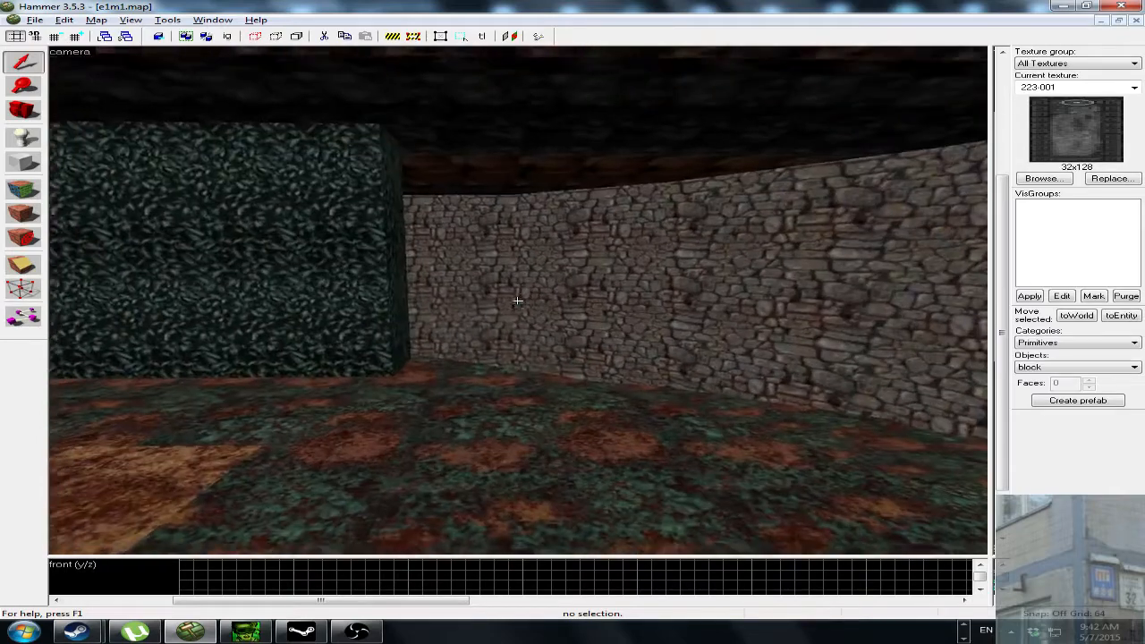
pyautogui.press('d')
pyautogui.press('d')
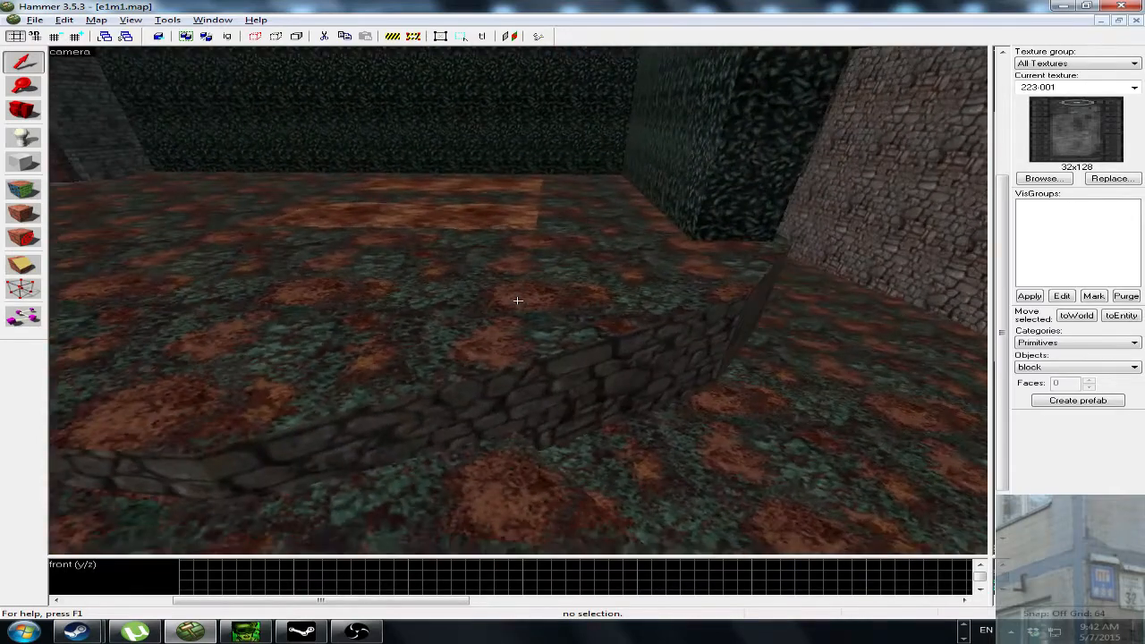
pyautogui.click(777, 278)
pyautogui.press('d')
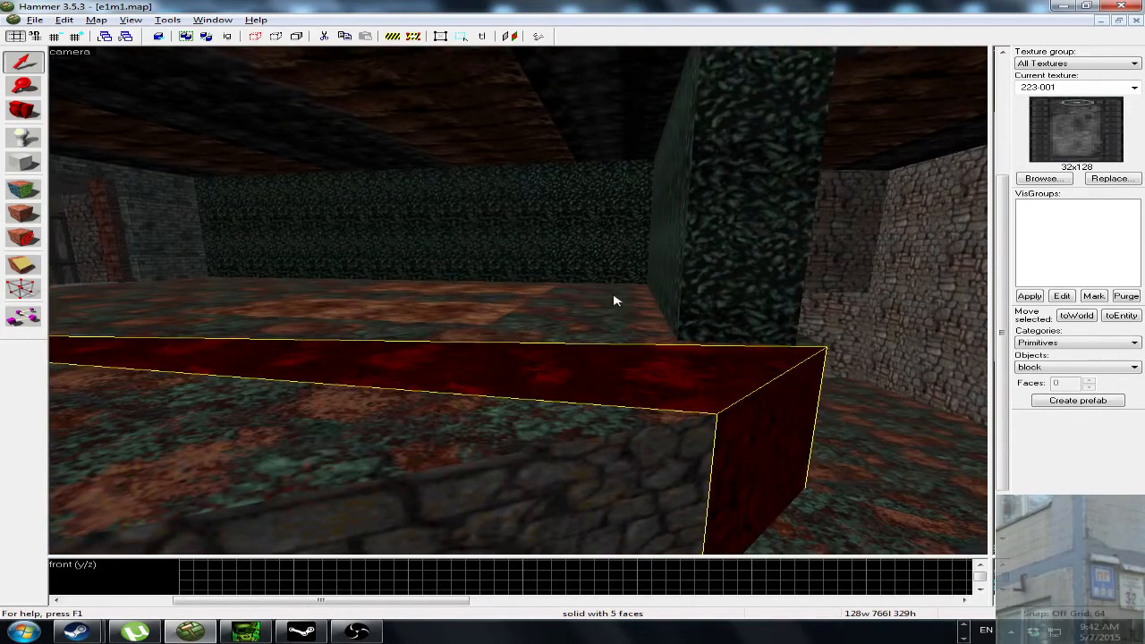
pyautogui.press('s')
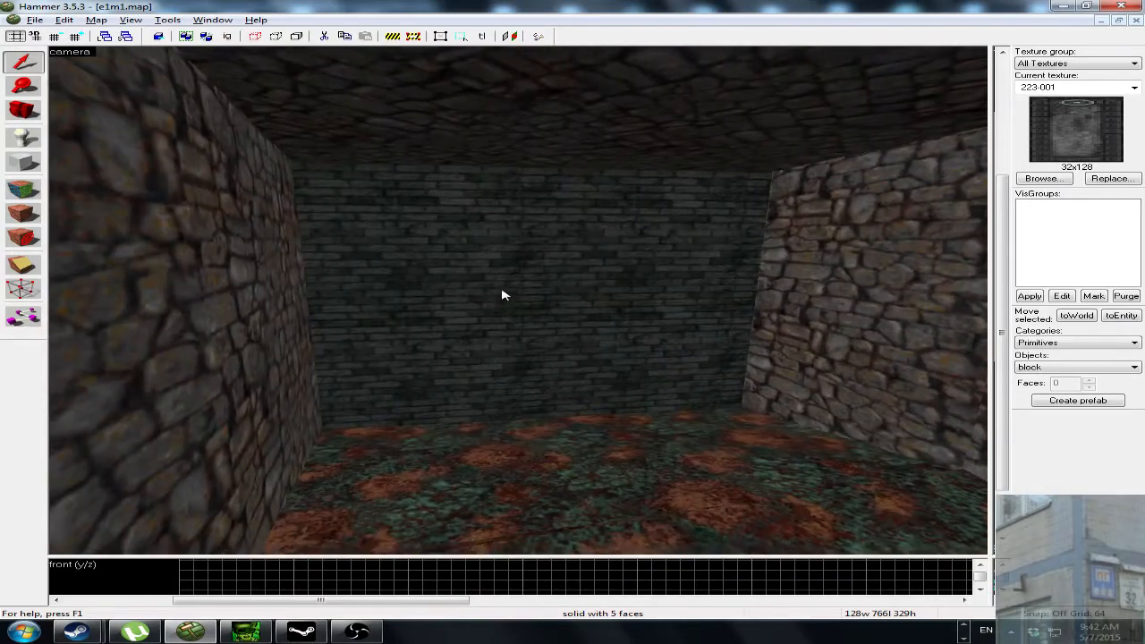
# Select the gray-green brick wall brush at the end of the stone-walled passage and its neighbouring brick wall brushes.
pyautogui.click(502, 295)
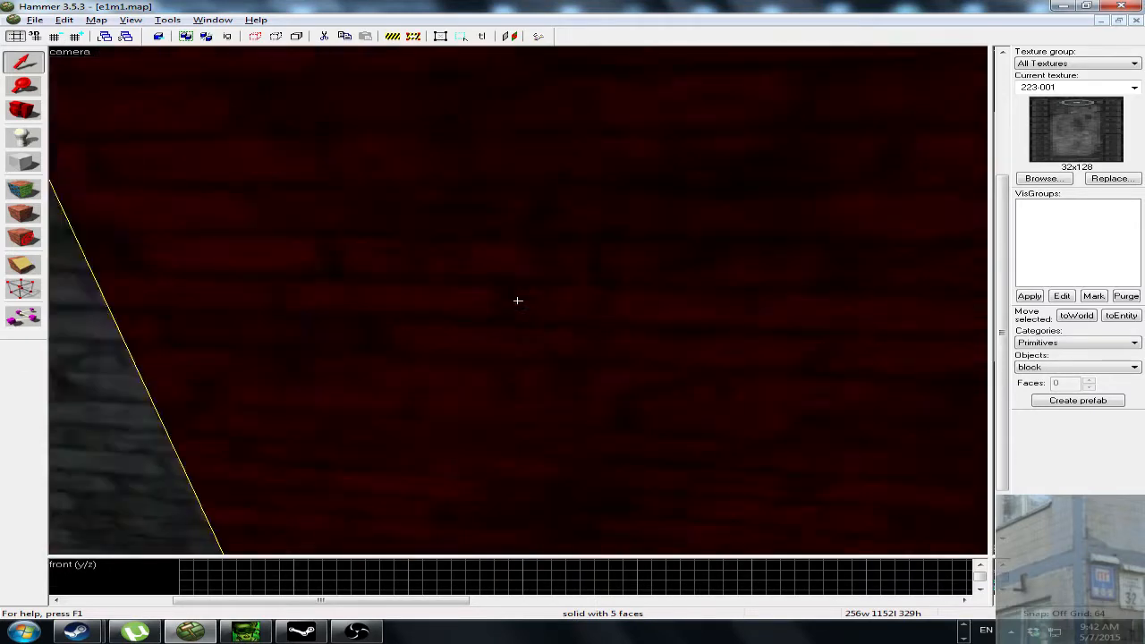
pyautogui.keyDown('ctrl'); pyautogui.click(517, 301); pyautogui.keyUp('ctrl')
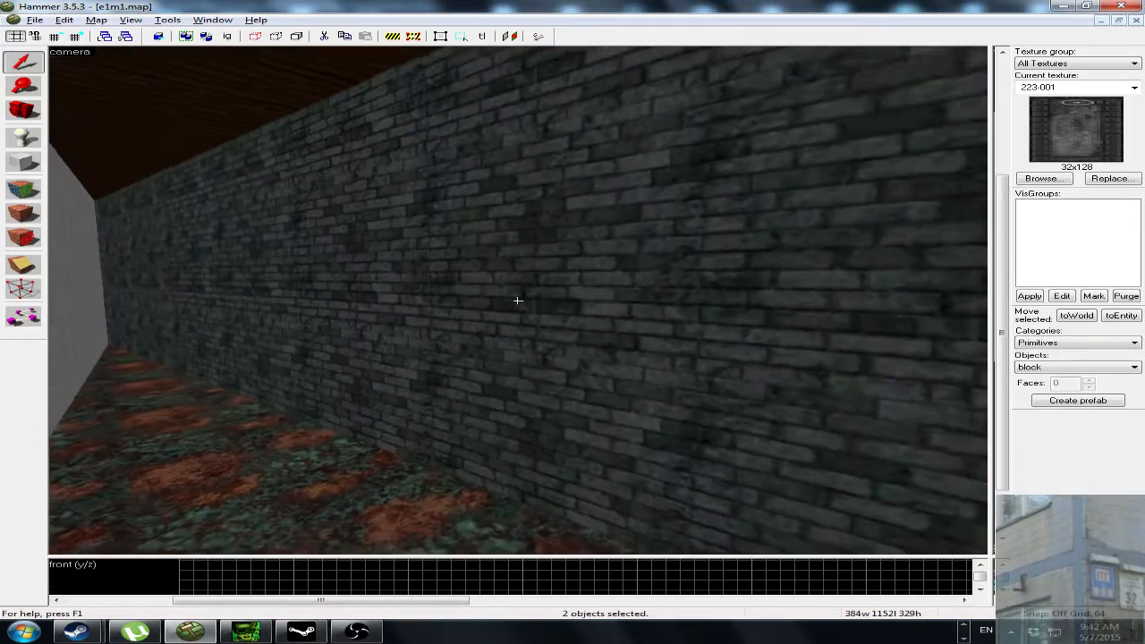
pyautogui.keyDown('ctrl'); pyautogui.click(518, 301); pyautogui.keyUp('ctrl')
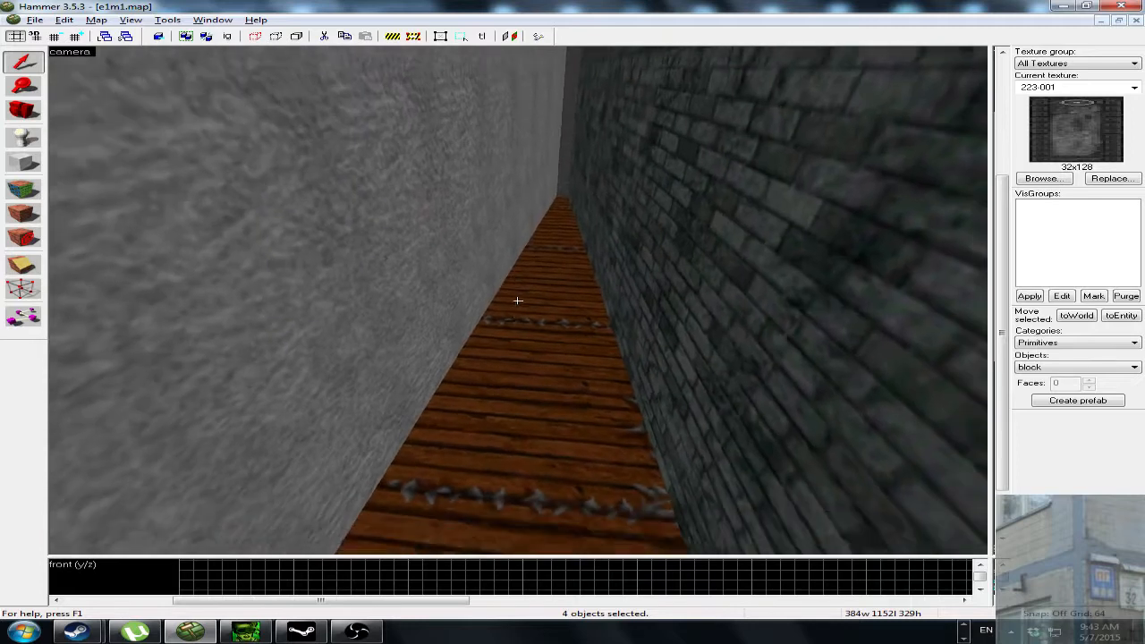
pyautogui.press('w')
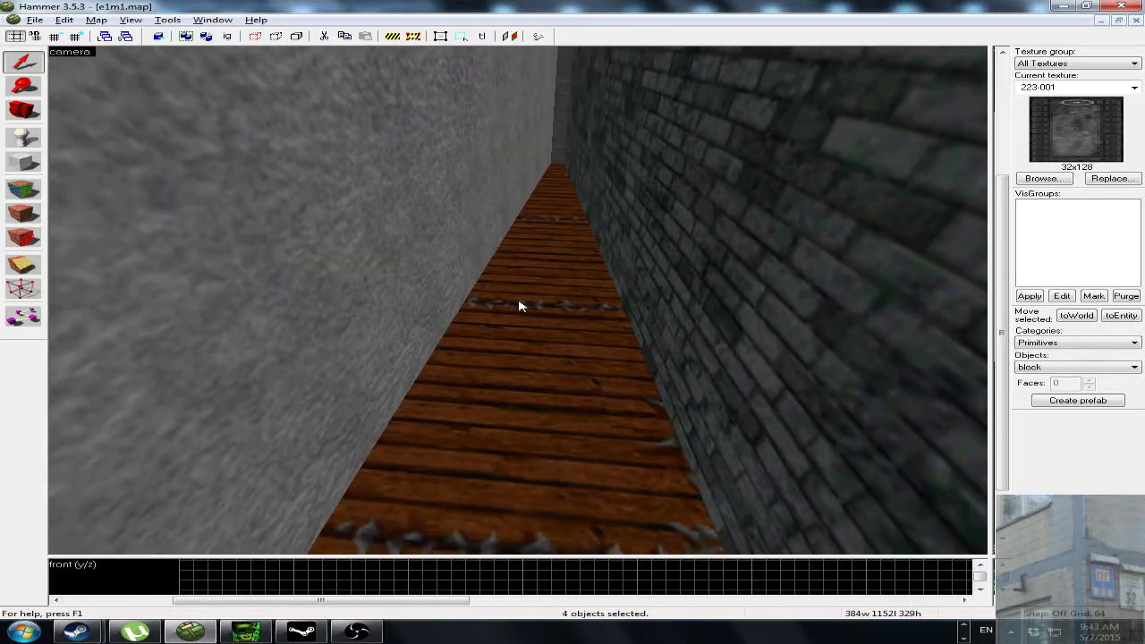
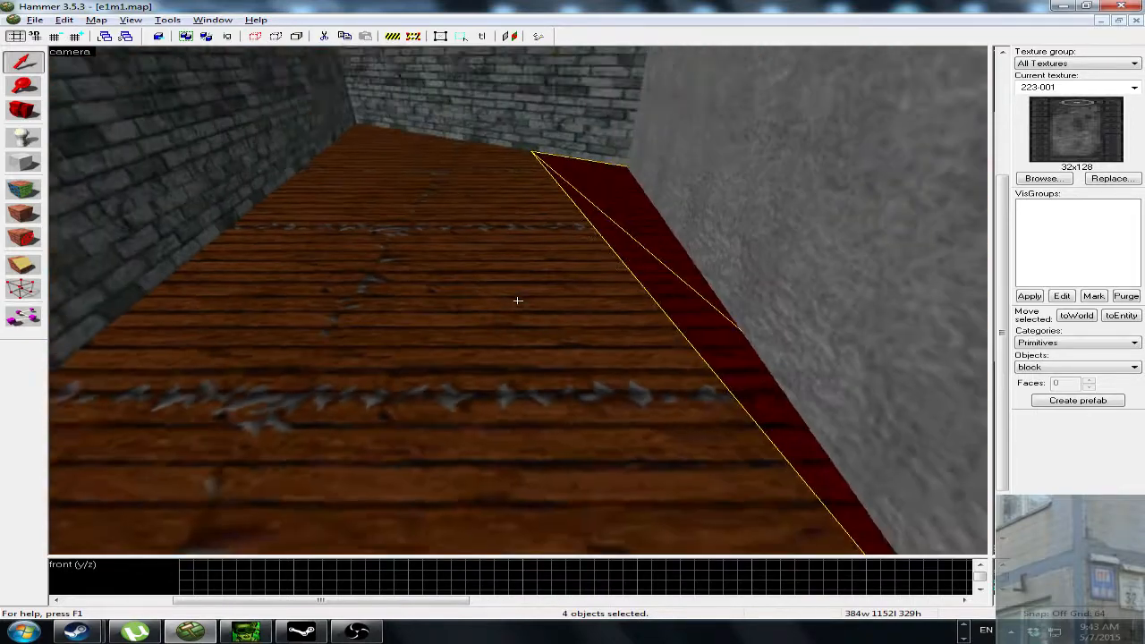
# Add the remaining wood-plank-topped brushes along the brick and plaster walls to the selection, covering the whole upper floor.
pyautogui.keyDown('ctrl'); pyautogui.click(517, 301); pyautogui.keyUp('ctrl')
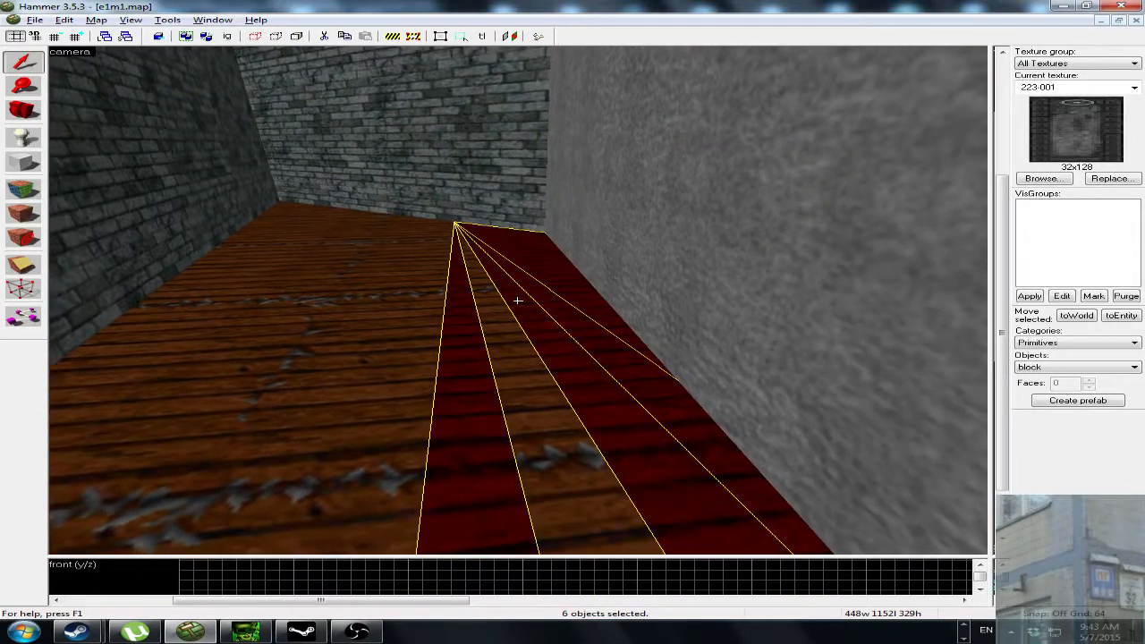
pyautogui.keyDown('ctrl'); pyautogui.click(518, 300); pyautogui.keyUp('ctrl')
pyautogui.keyDown('ctrl'); pyautogui.click(518, 301); pyautogui.keyUp('ctrl')
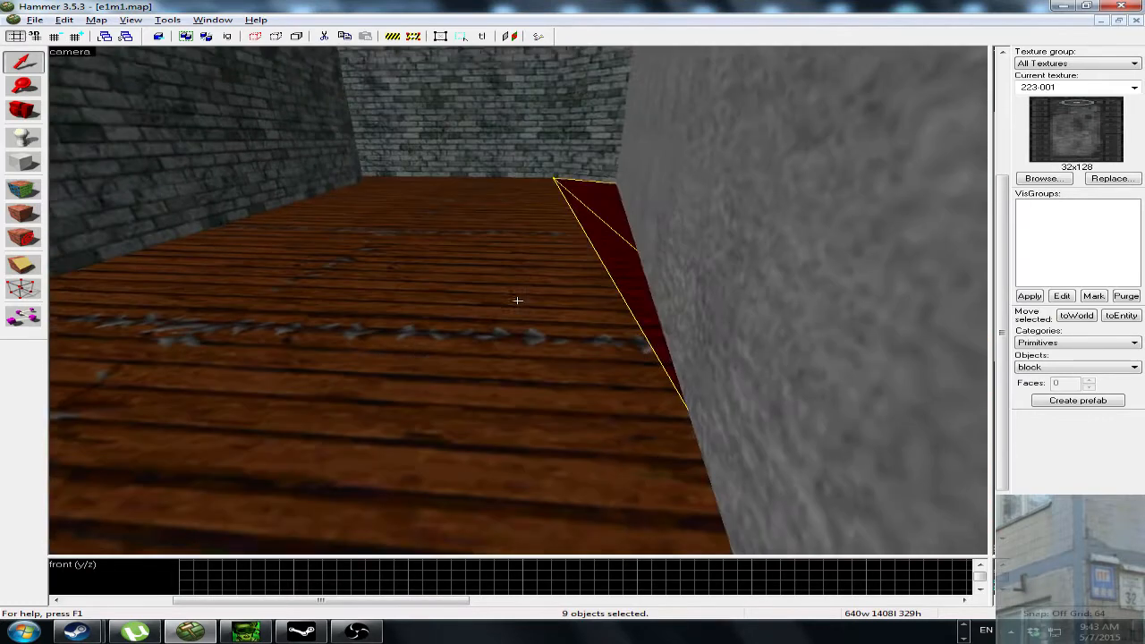
pyautogui.keyDown('ctrl'); pyautogui.click(517, 301); pyautogui.keyUp('ctrl')
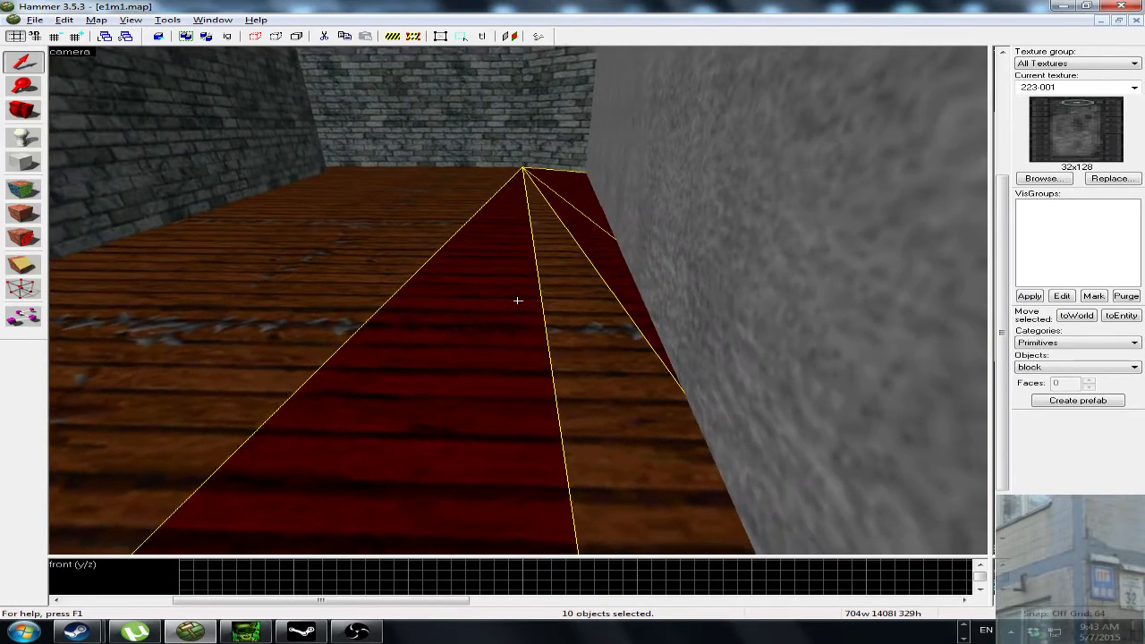
pyautogui.keyDown('ctrl'); pyautogui.click(517, 300); pyautogui.keyUp('ctrl')
pyautogui.keyDown('ctrl'); pyautogui.click(517, 300); pyautogui.keyUp('ctrl')
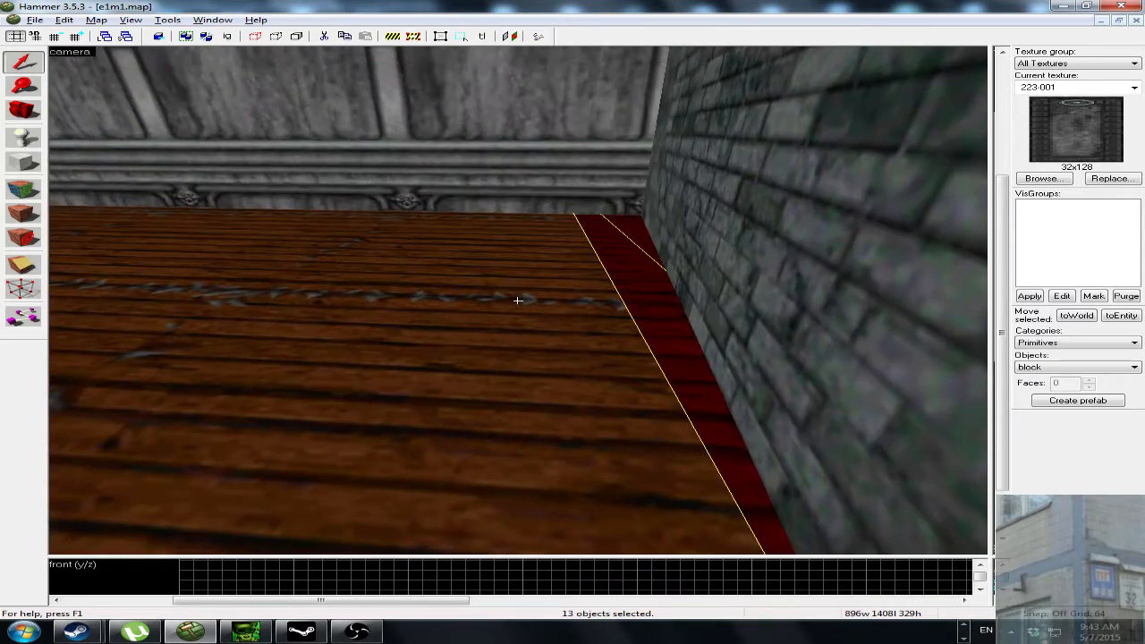
pyautogui.keyDown('ctrl'); pyautogui.click(517, 300); pyautogui.keyUp('ctrl')
pyautogui.keyDown('ctrl'); pyautogui.click(518, 301); pyautogui.keyUp('ctrl')
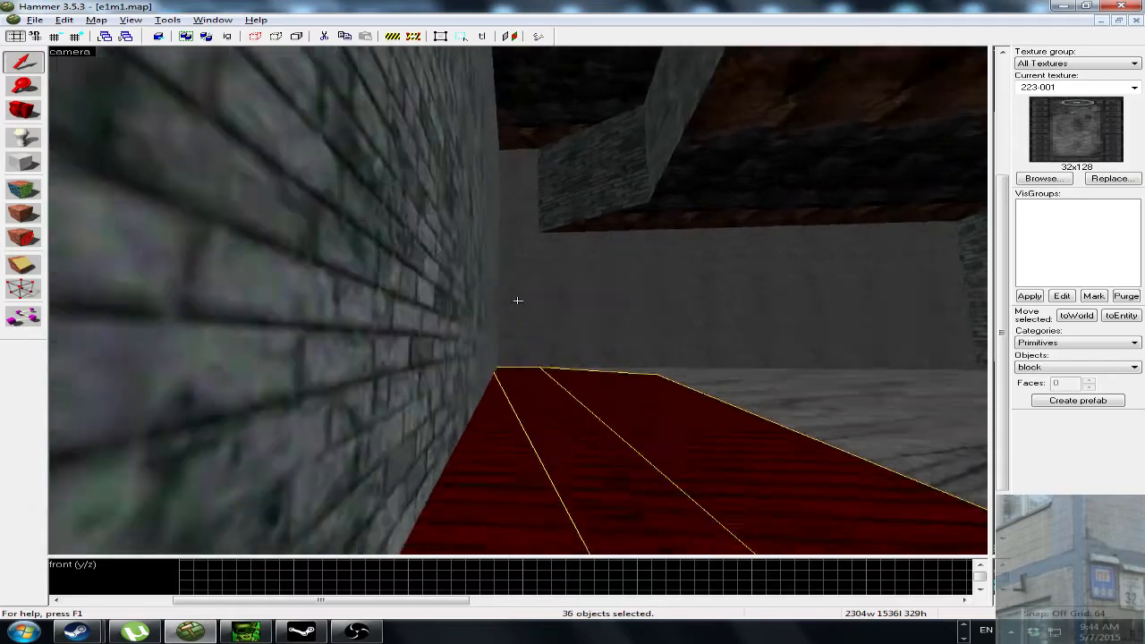
# Flatten the selected floor brushes to a slab 1 unit high by raising their undersides, and enlarge the camera view again.
pyautogui.press('w')
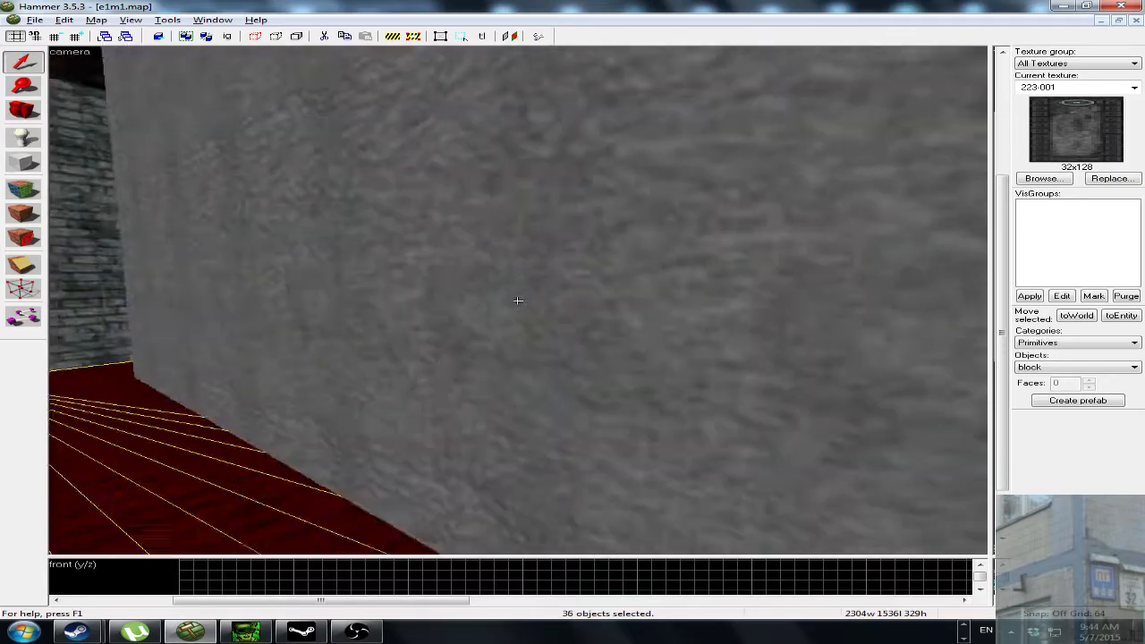
pyautogui.press('w')
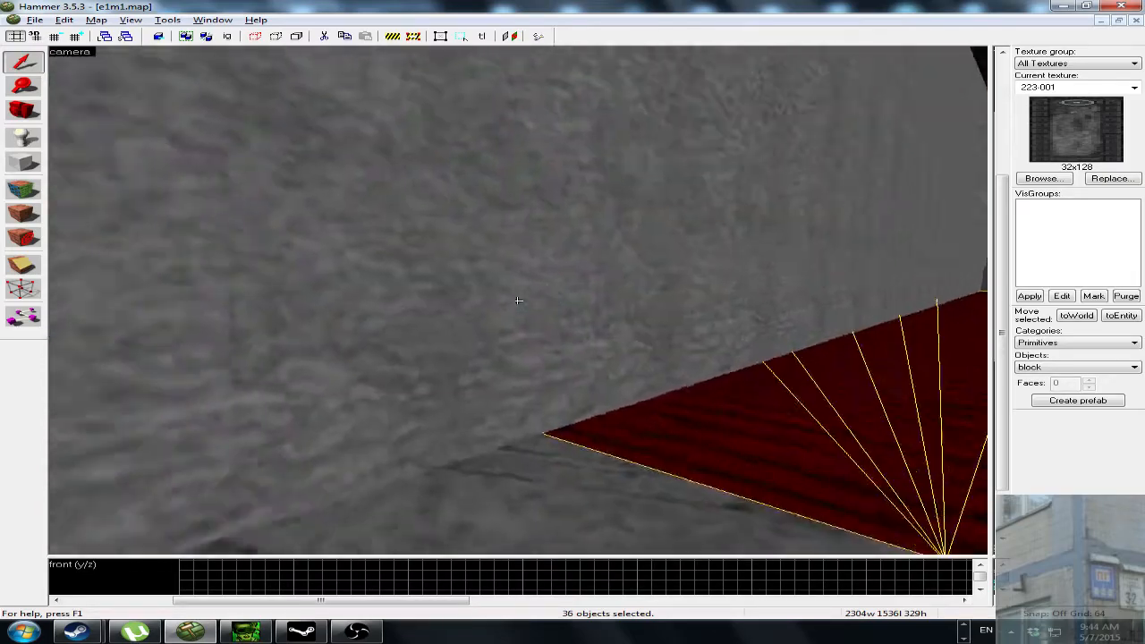
pyautogui.press('s')
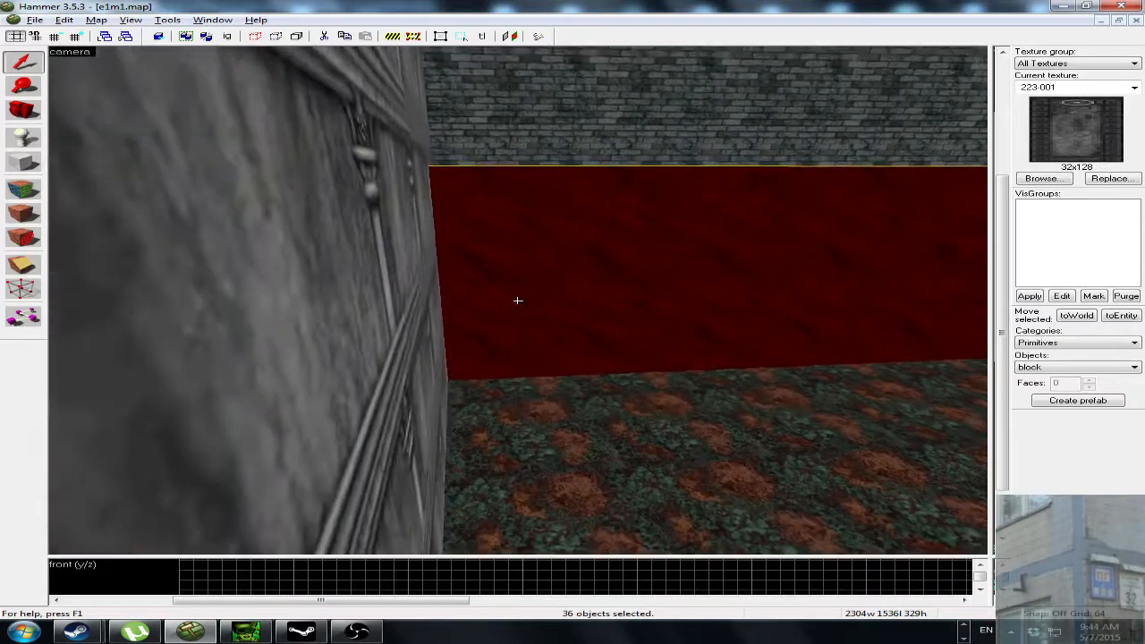
pyautogui.press('w')
pyautogui.press('w')
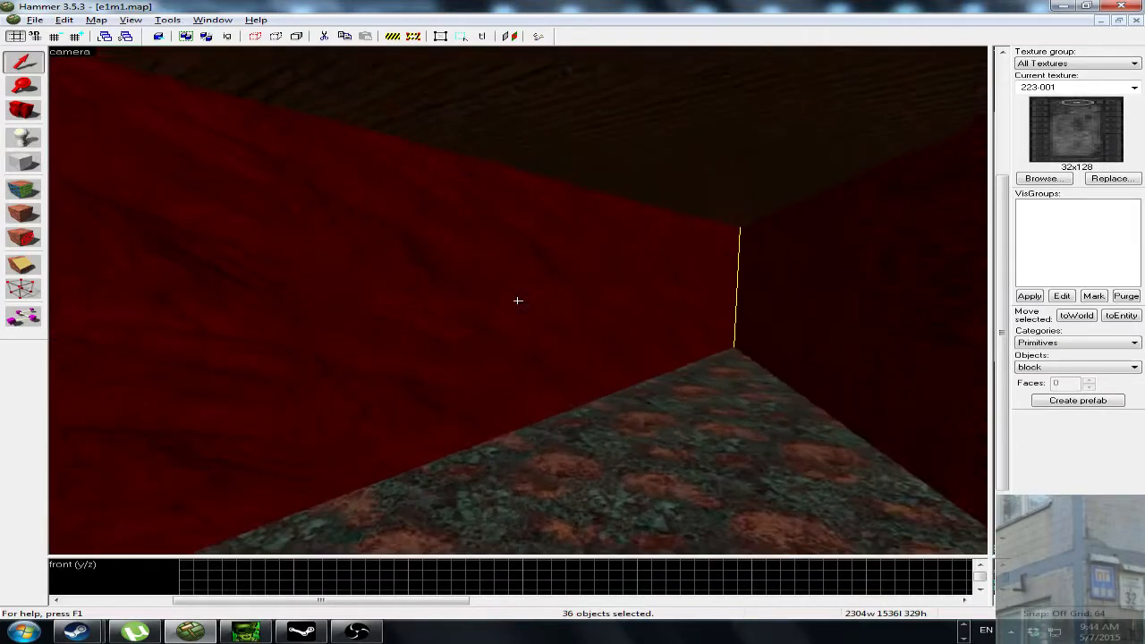
pyautogui.moveTo(989, 556); pyautogui.dragTo(512, 214)
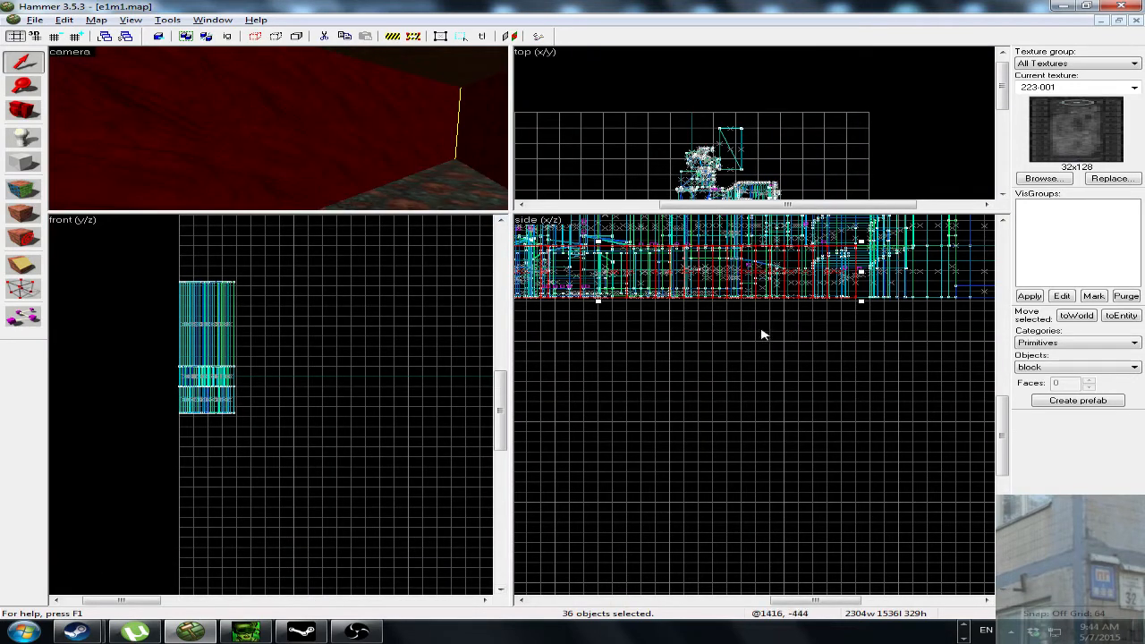
pyautogui.moveTo(598, 302); pyautogui.dragTo(610, 248)
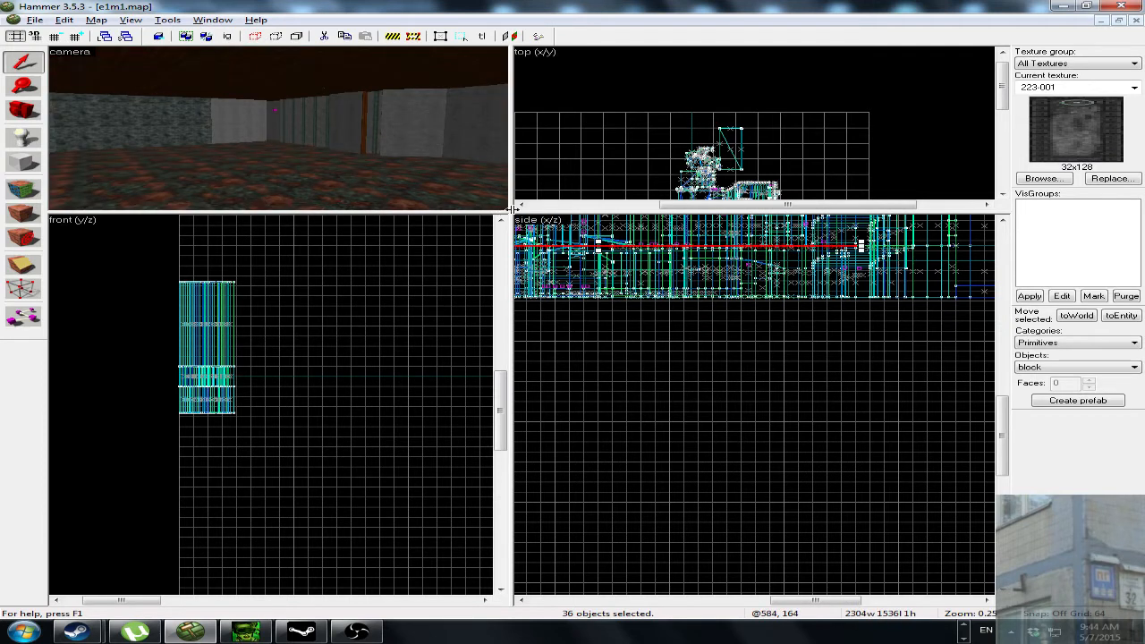
pyautogui.moveTo(511, 212); pyautogui.dragTo(828, 485)
pyautogui.press('z')
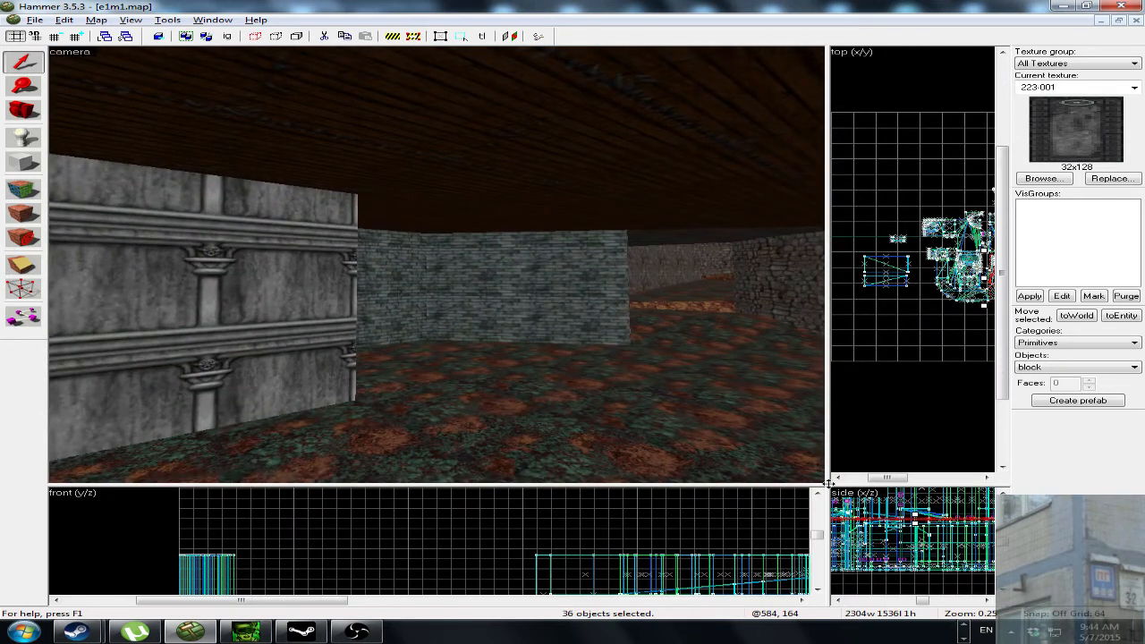
pyautogui.moveTo(828, 484); pyautogui.dragTo(886, 537)
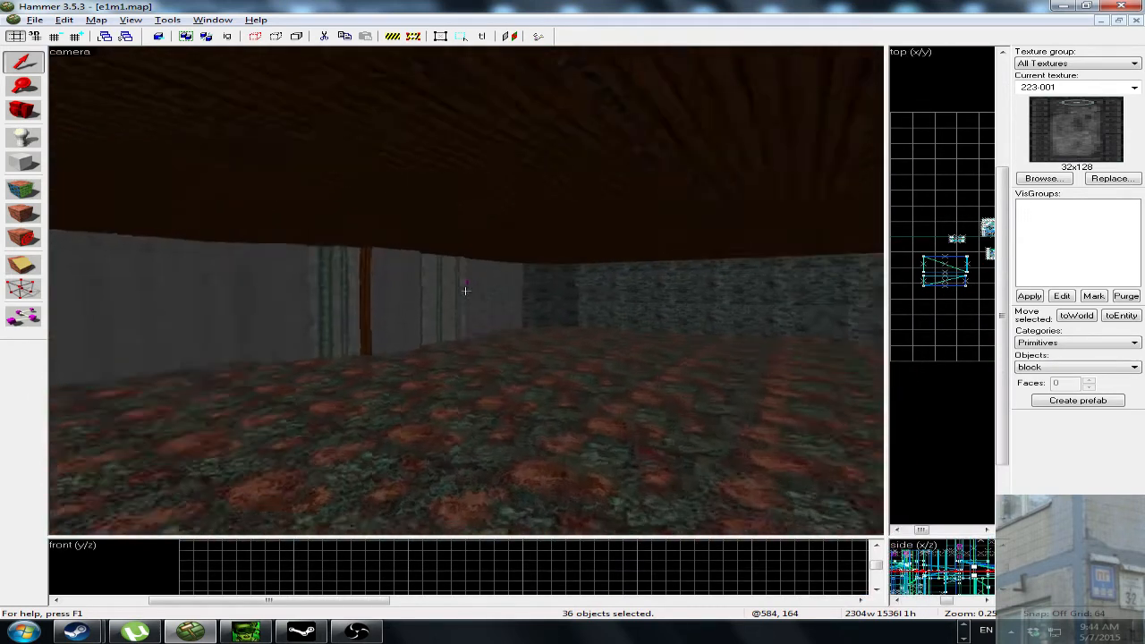
# Select two adjoining gray plaster wall brushes in the opened space beneath the wooden slab.
pyautogui.press('w')
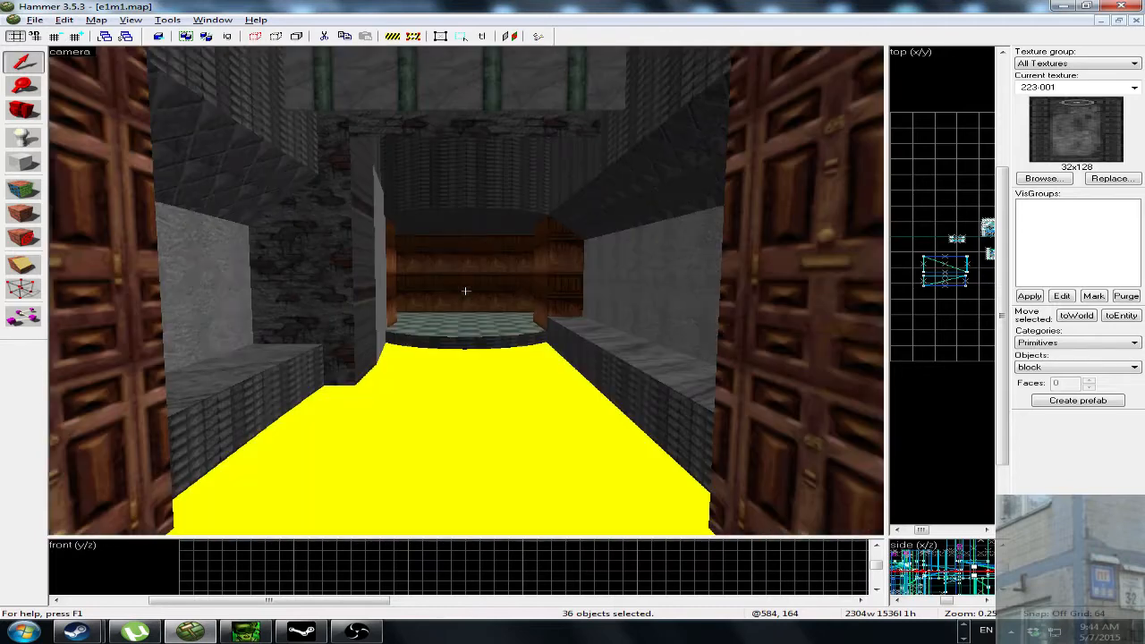
pyautogui.press('s')
pyautogui.press('z')
pyautogui.click(503, 307)
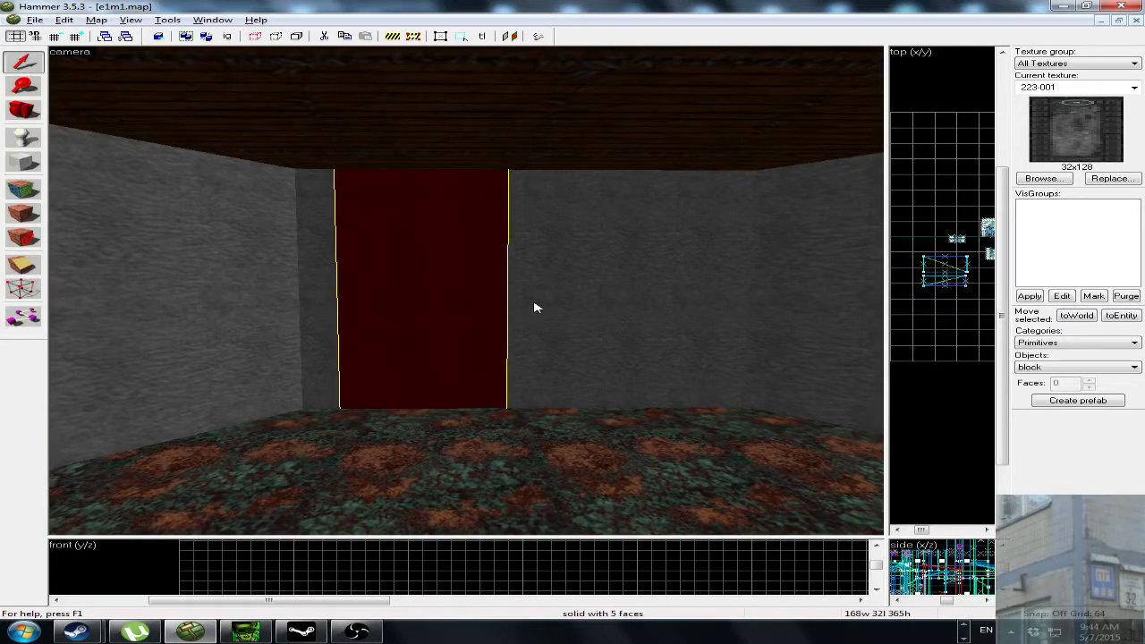
pyautogui.click(552, 310)
pyautogui.keyDown('ctrl'); pyautogui.click(476, 304); pyautogui.keyUp('ctrl')
pyautogui.press('z')
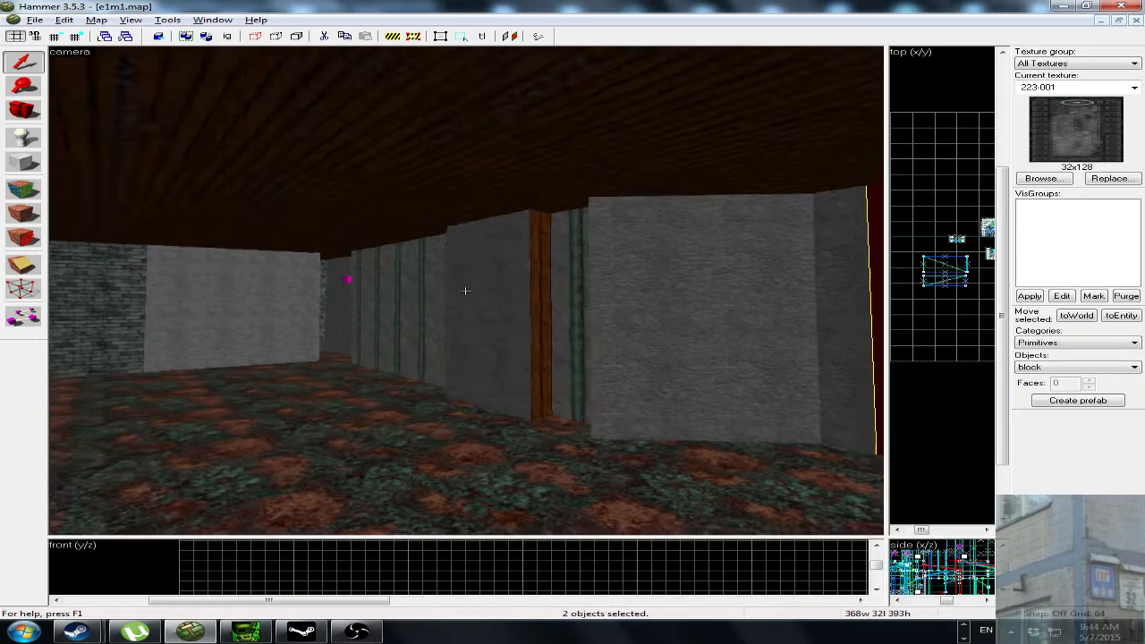
pyautogui.press('z')
# Select six adjoining gray plaster wall brushes lining the space beneath the wooden slab, starting with the projecting one.
pyautogui.click(485, 304)
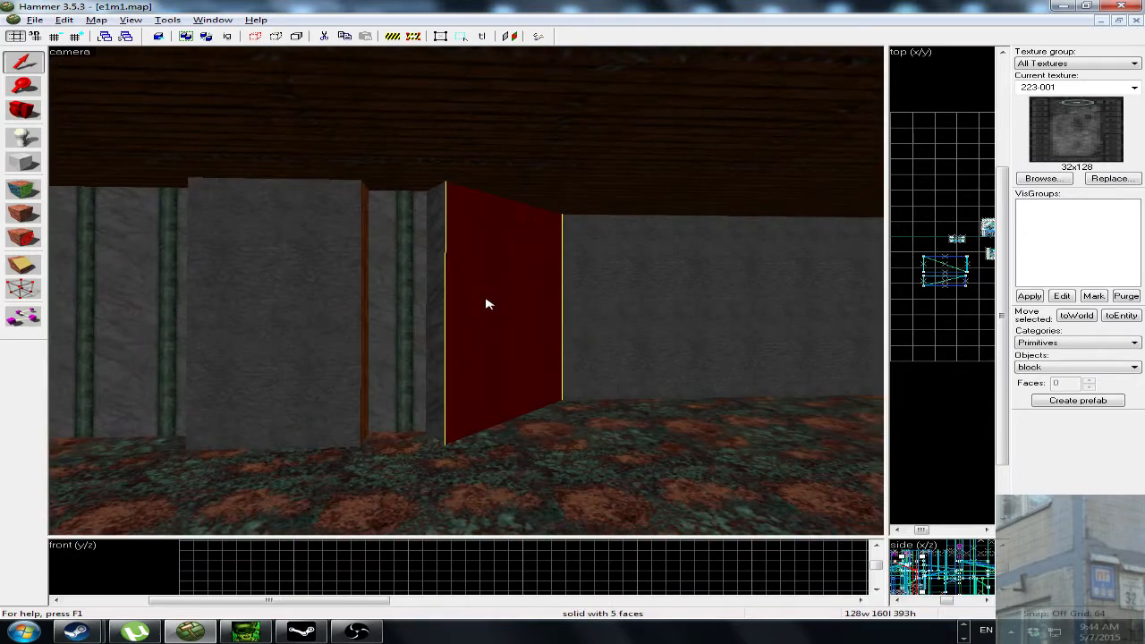
pyautogui.keyDown('ctrl'); pyautogui.click(595, 308); pyautogui.keyUp('ctrl')
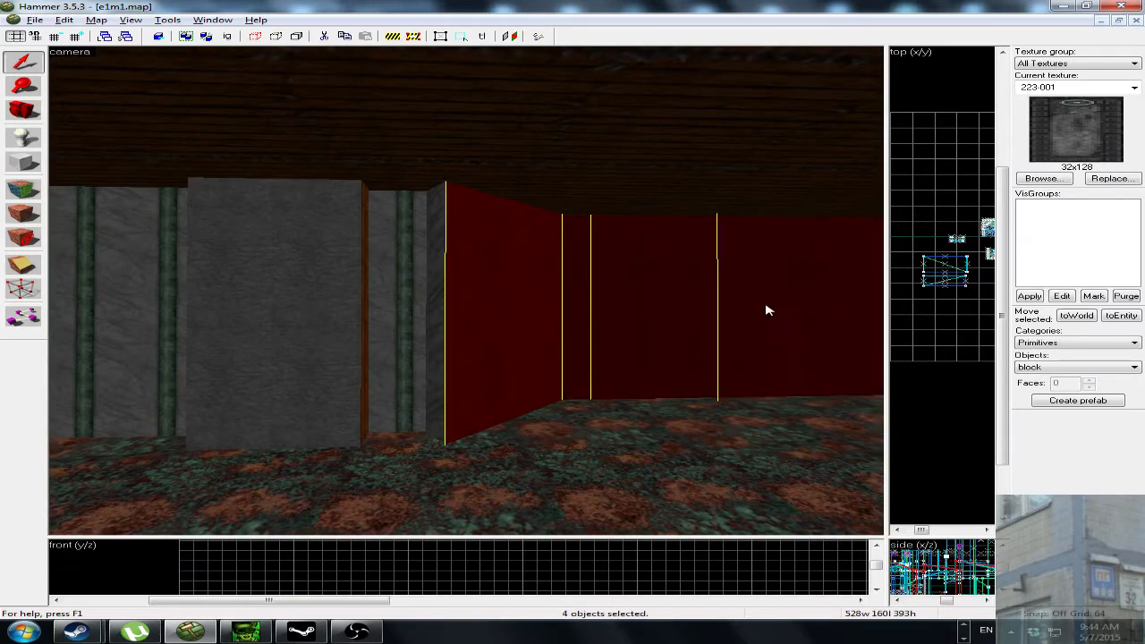
pyautogui.press('z')
pyautogui.keyDown('ctrl'); pyautogui.click(465, 291); pyautogui.keyUp('ctrl')
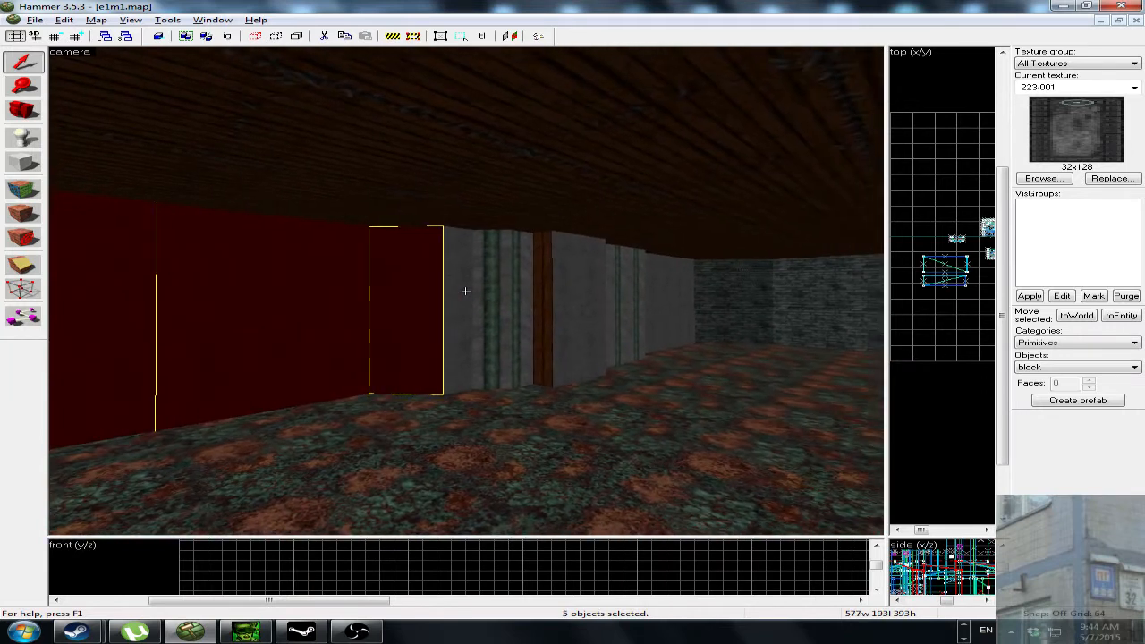
pyautogui.keyDown('ctrl'); pyautogui.click(465, 290); pyautogui.keyUp('ctrl')
pyautogui.press('z')
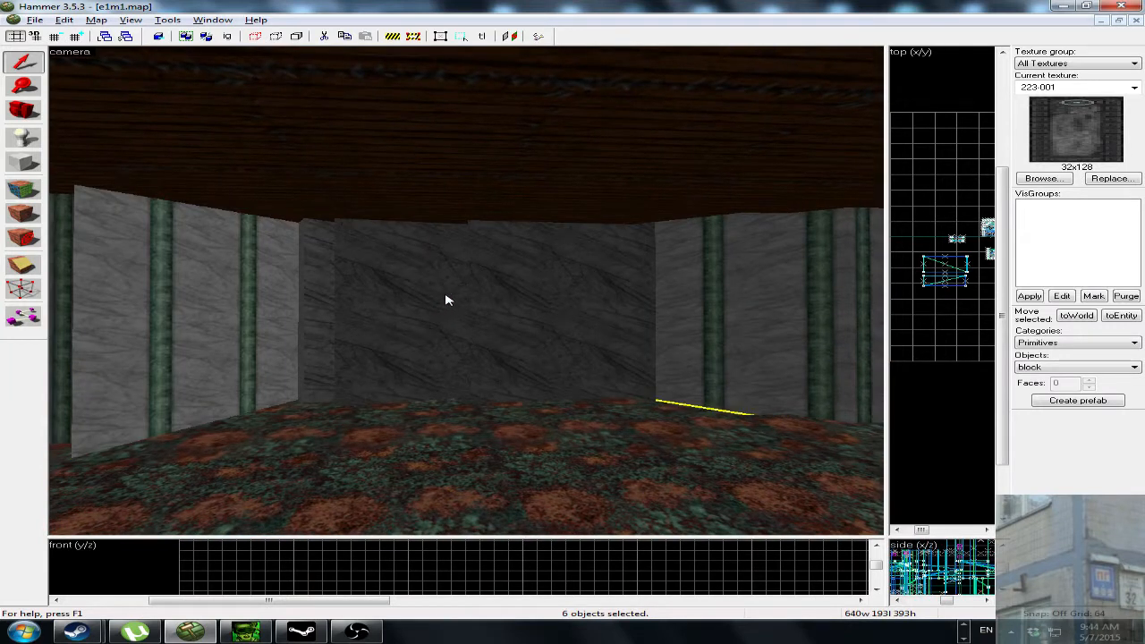
pyautogui.press('z')
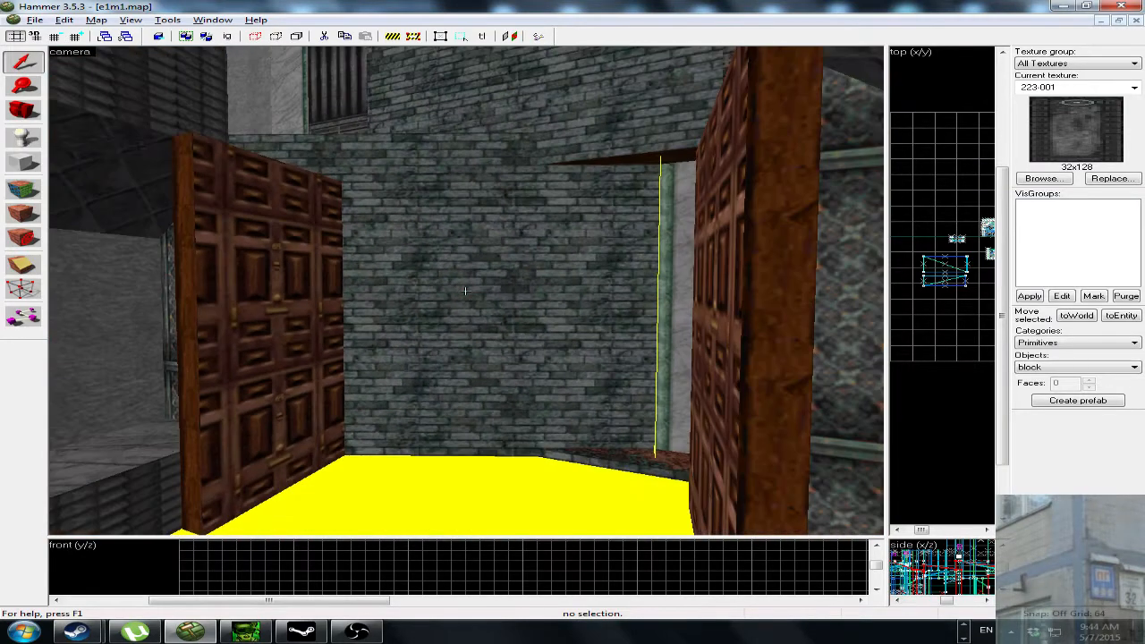
# Add the brick wall brush behind the open wooden doors to the selection and undo the last operation.
pyautogui.keyDown('ctrl'); pyautogui.click(465, 291); pyautogui.keyUp('ctrl')
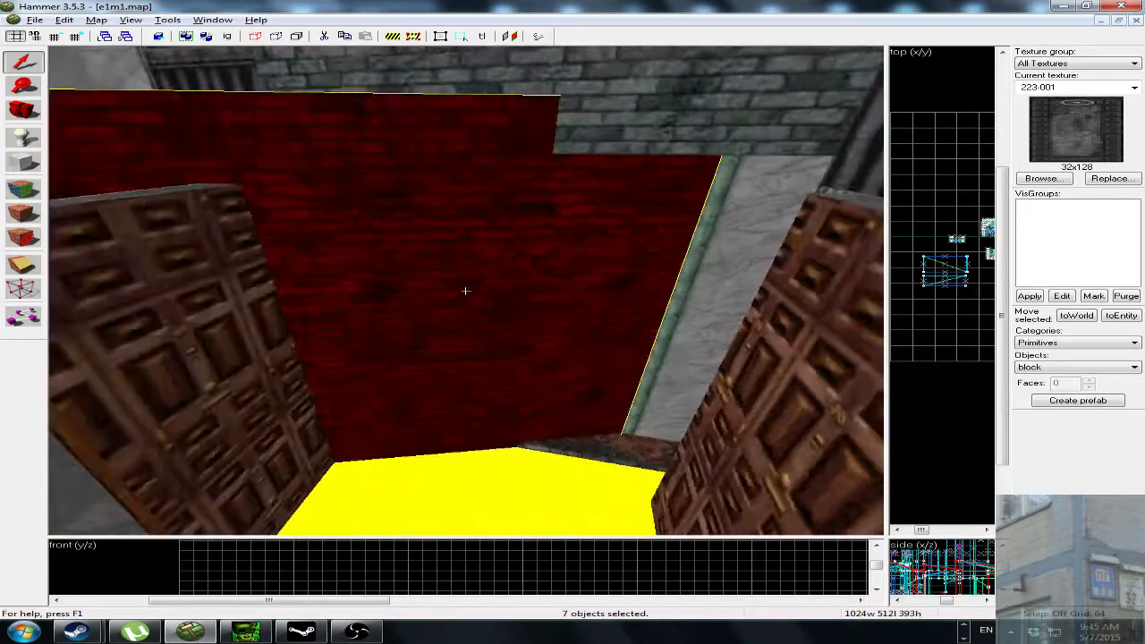
pyautogui.press('s')
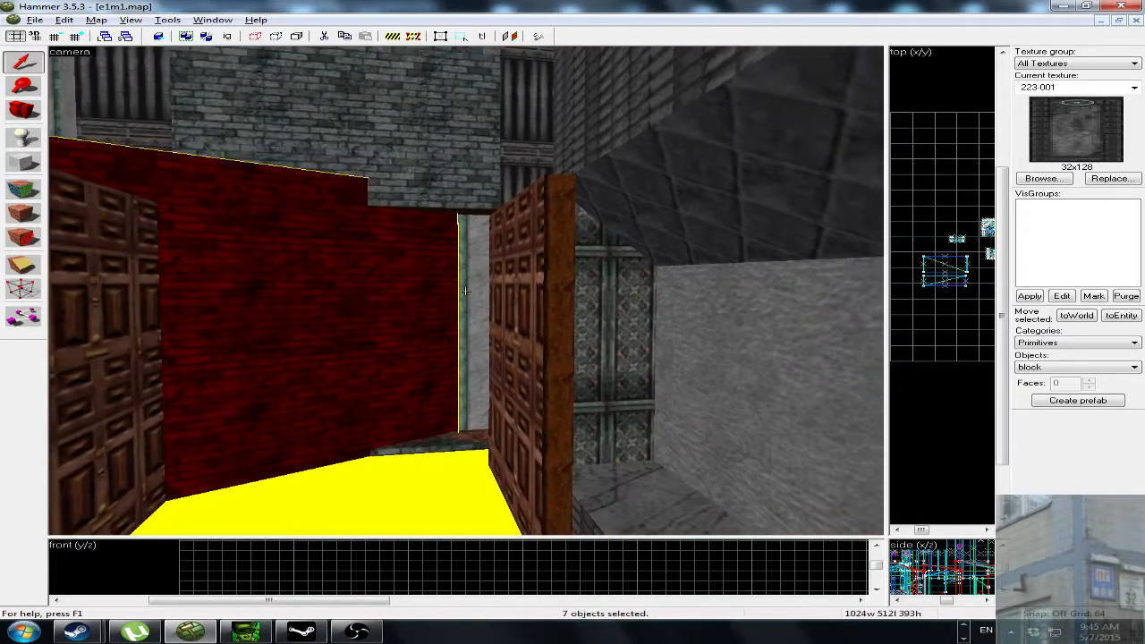
pyautogui.press('z')
pyautogui.hotkey('ctrl', 'z')
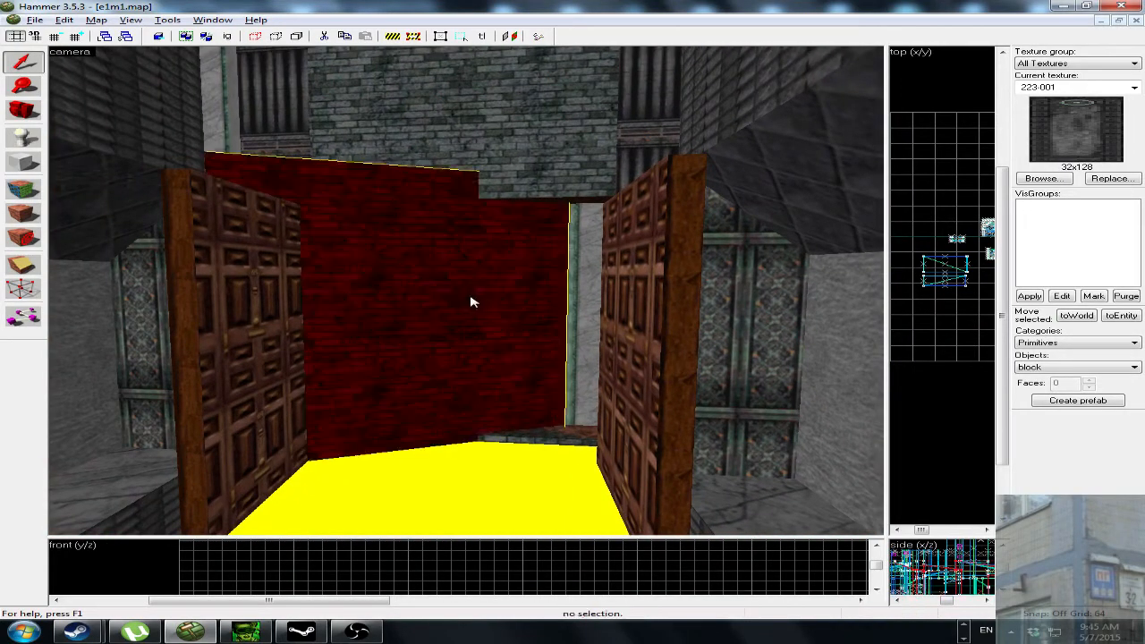
# Add the green-edged marble wall brush beside the open door to the selection and undo the last operation.
pyautogui.press('z')
pyautogui.press('w')
pyautogui.keyDown('ctrl'); pyautogui.click(465, 291); pyautogui.keyUp('ctrl')
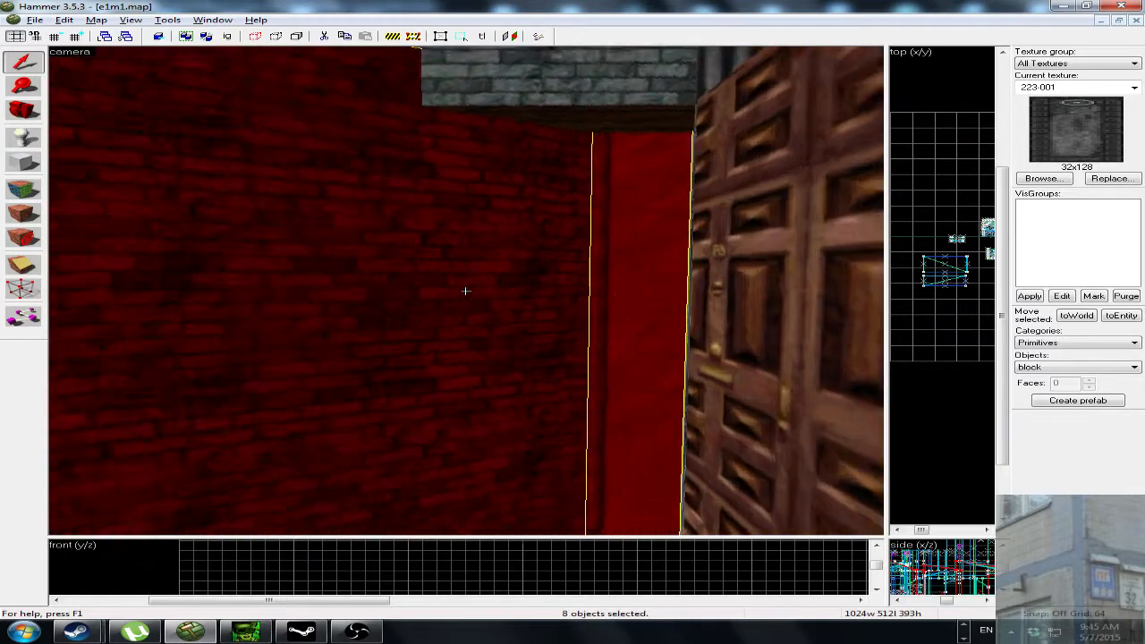
pyautogui.press('z')
pyautogui.hotkey('ctrl', 'z')
pyautogui.press('z')
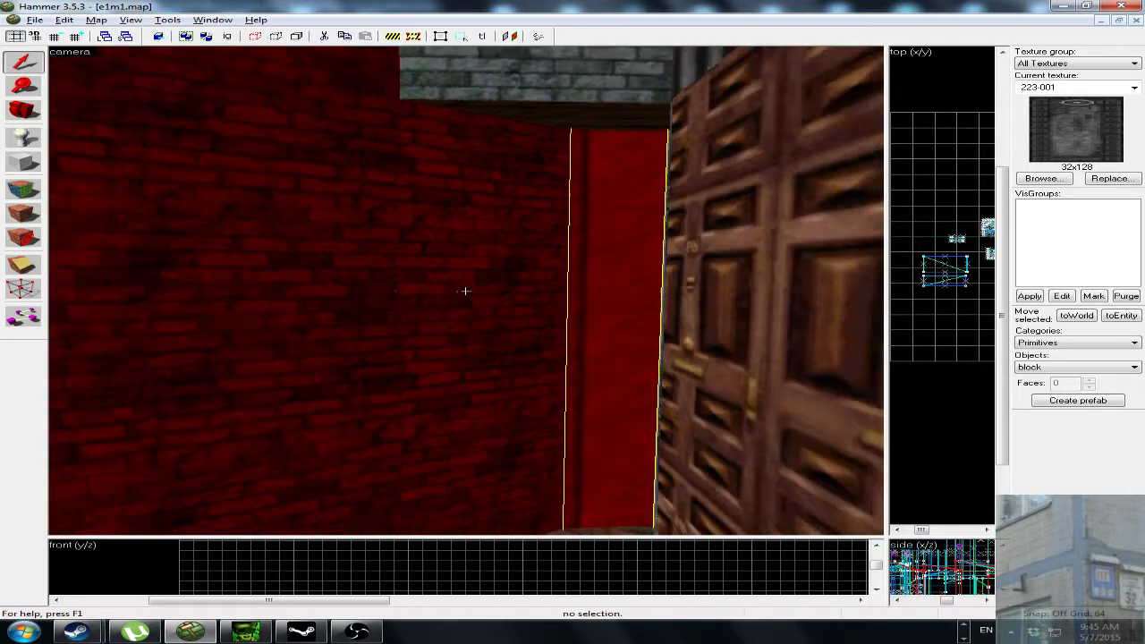
# Add the gray wall brush next to the marble strip to the selection, try deleting the selected walls, and undo the deletion.
pyautogui.press('w')
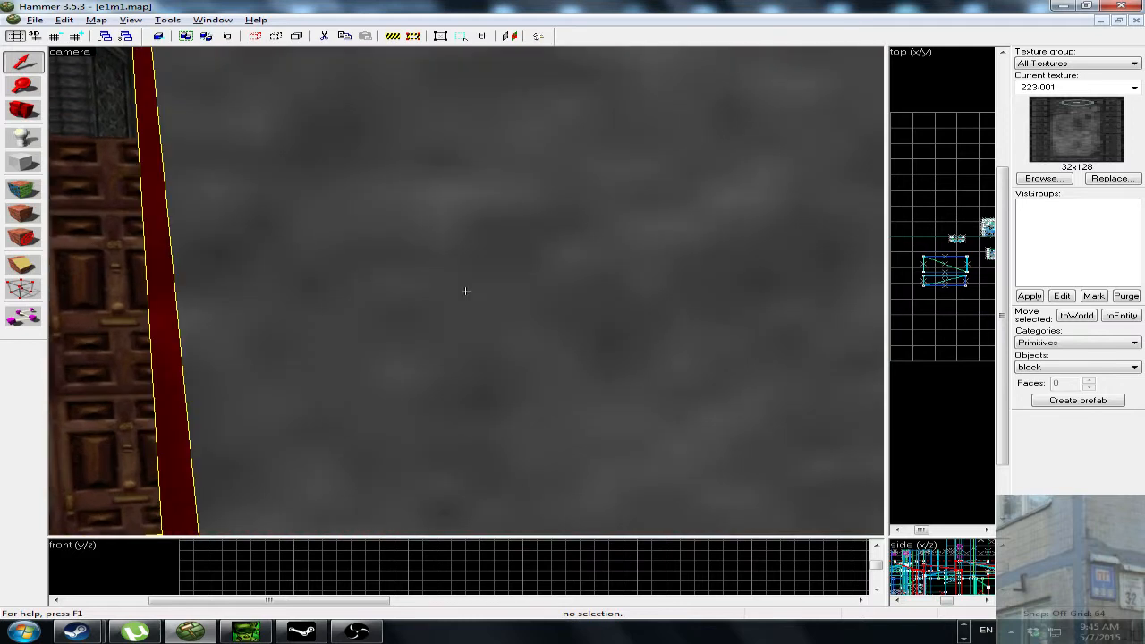
pyautogui.press('s')
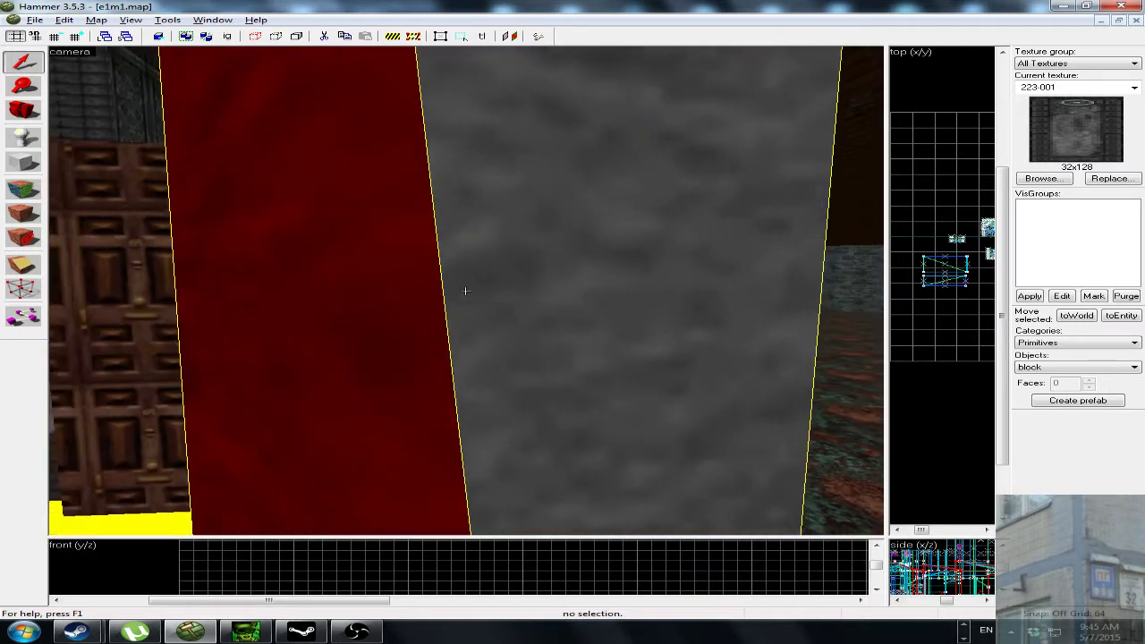
pyautogui.keyDown('ctrl'); pyautogui.click(466, 291); pyautogui.keyUp('ctrl')
pyautogui.press('z')
pyautogui.press('Delete')
pyautogui.press('z')
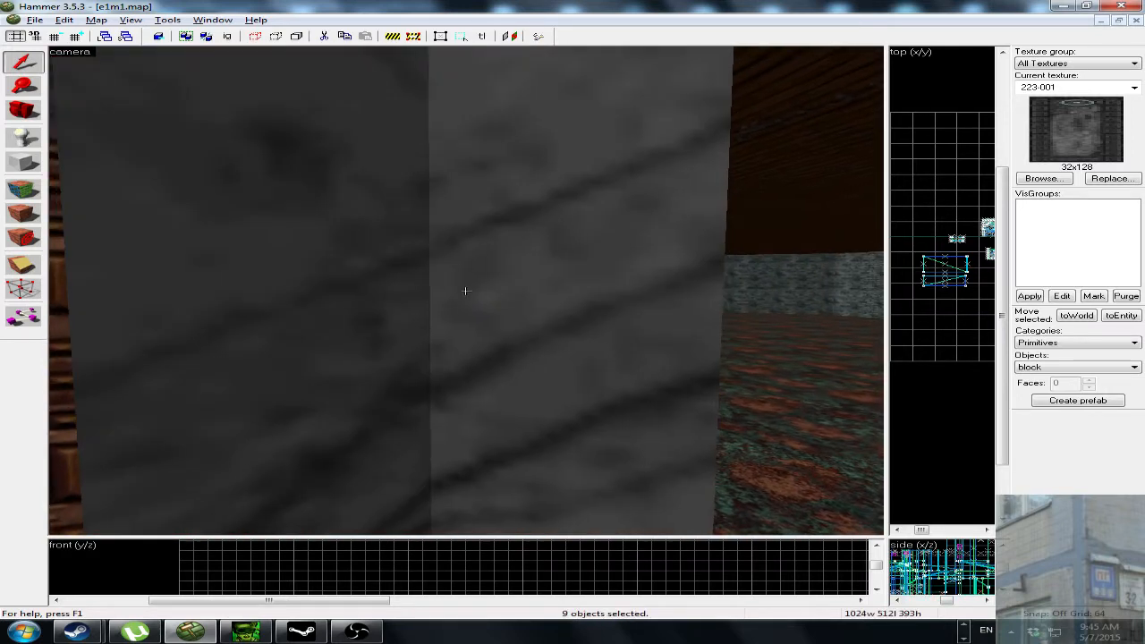
pyautogui.hotkey('ctrl', 'z')
pyautogui.press('d')
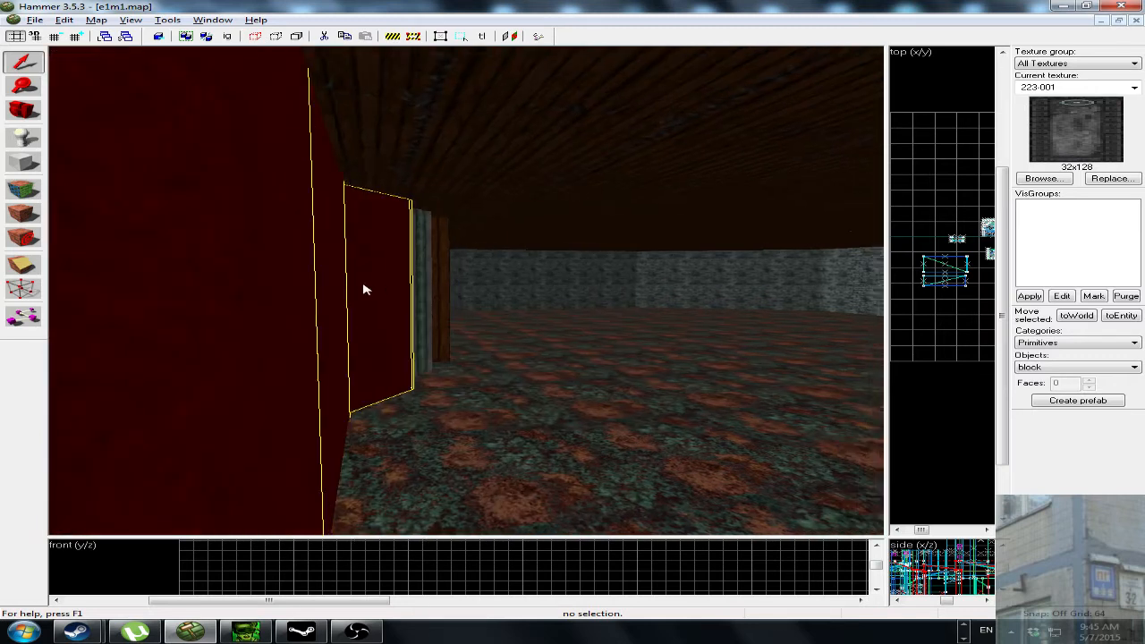
# Add another gray wall brush between the selected walls to the selection, try deleting them, and undo the deletion.
pyautogui.press('z')
pyautogui.keyDown('ctrl'); pyautogui.click(465, 290); pyautogui.keyUp('ctrl')
pyautogui.keyDown('ctrl'); pyautogui.click(465, 291); pyautogui.keyUp('ctrl')
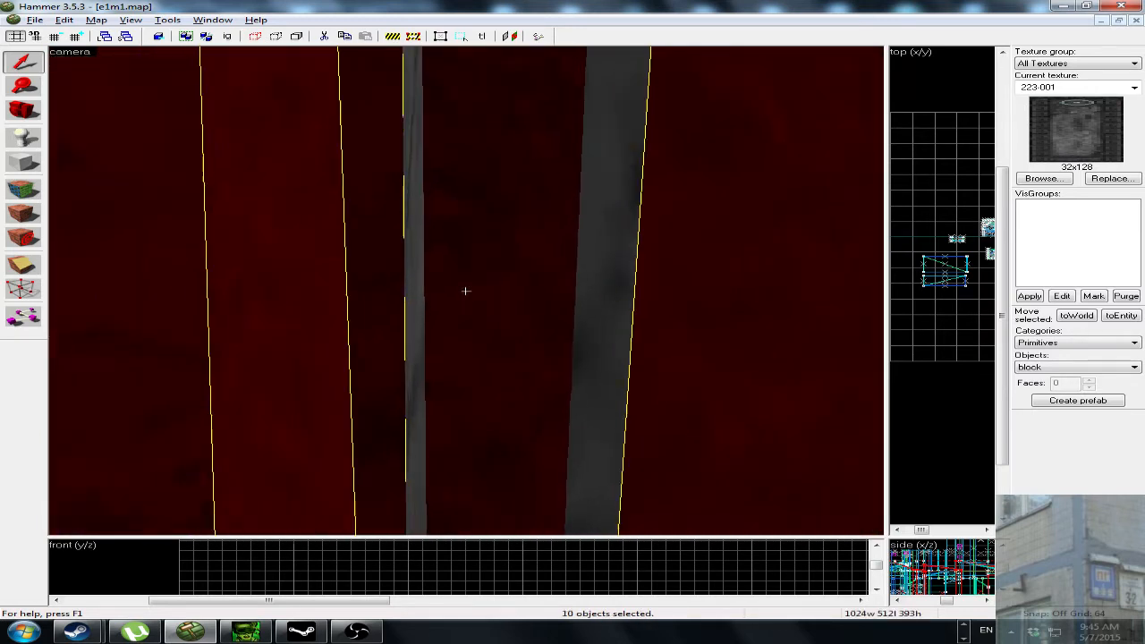
pyautogui.keyDown('ctrl'); pyautogui.click(466, 291); pyautogui.keyUp('ctrl')
pyautogui.keyDown('ctrl'); pyautogui.click(465, 291); pyautogui.keyUp('ctrl')
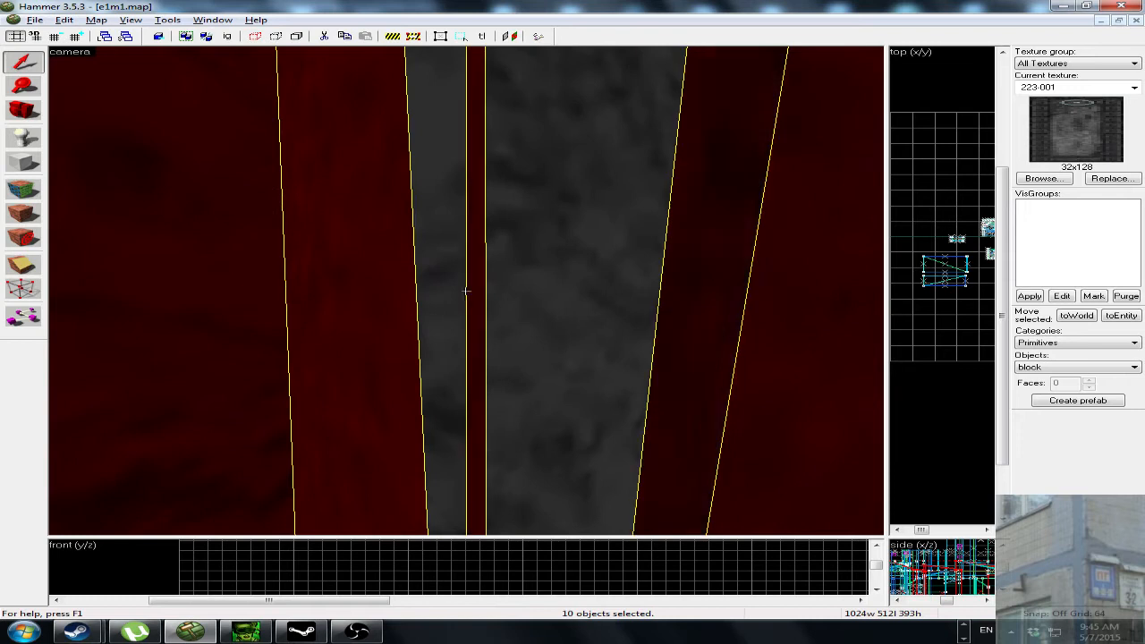
pyautogui.keyDown('ctrl'); pyautogui.click(465, 291); pyautogui.keyUp('ctrl')
pyautogui.press('Delete')
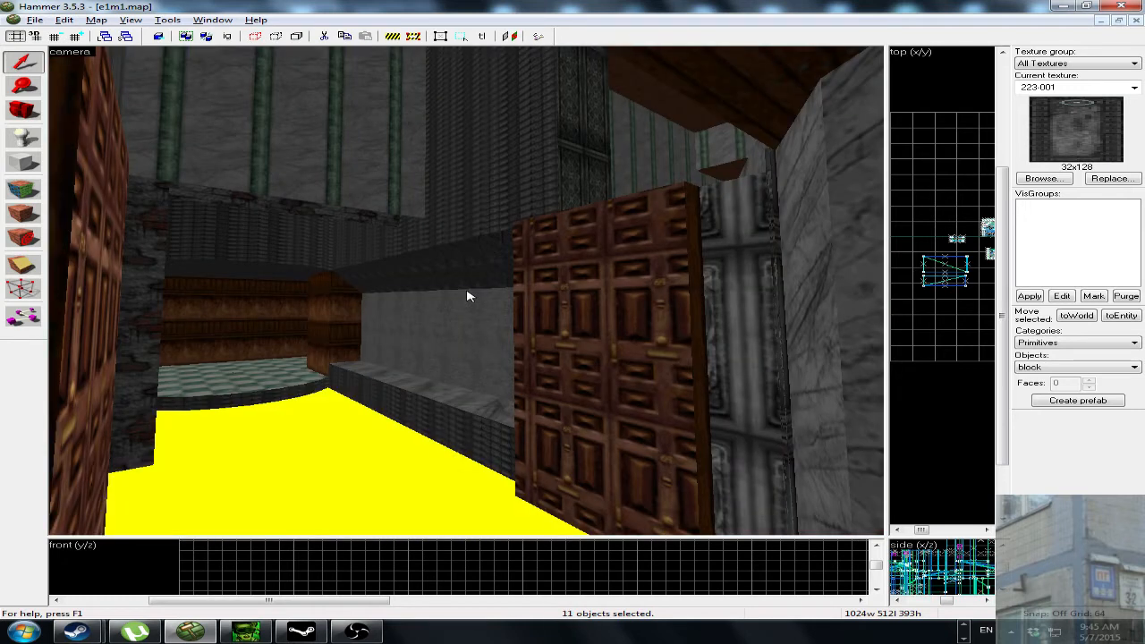
pyautogui.press('s')
pyautogui.hotkey('ctrl', 'z')
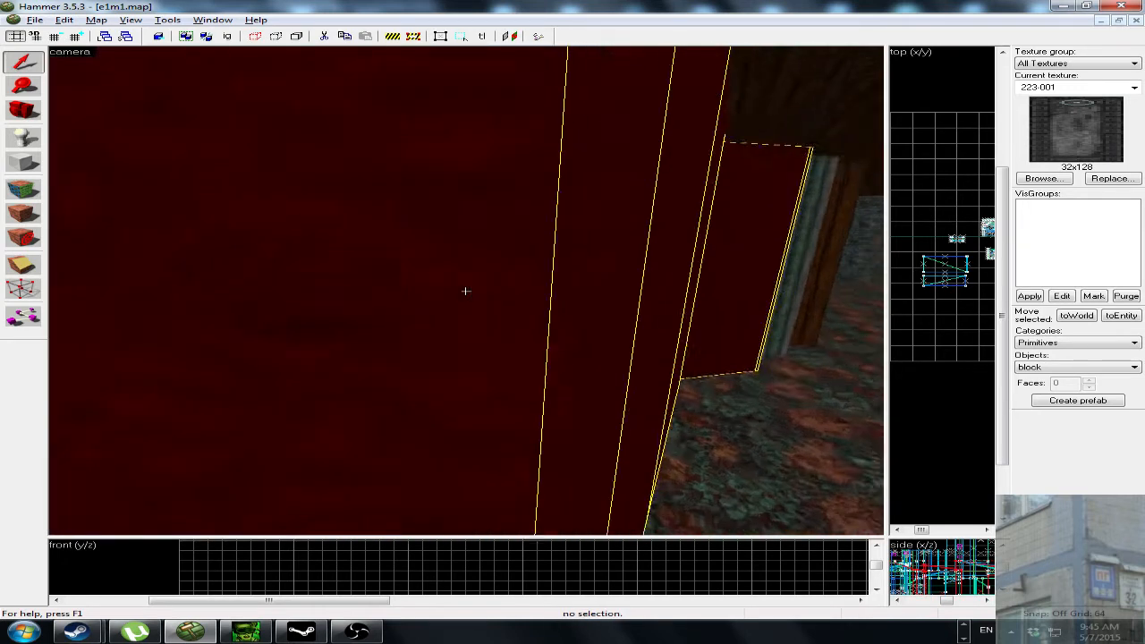
# Add the wall brush next to the open wooden door to the selection, try deleting the walls, and undo the deletion.
pyautogui.press('w')
pyautogui.press('w')
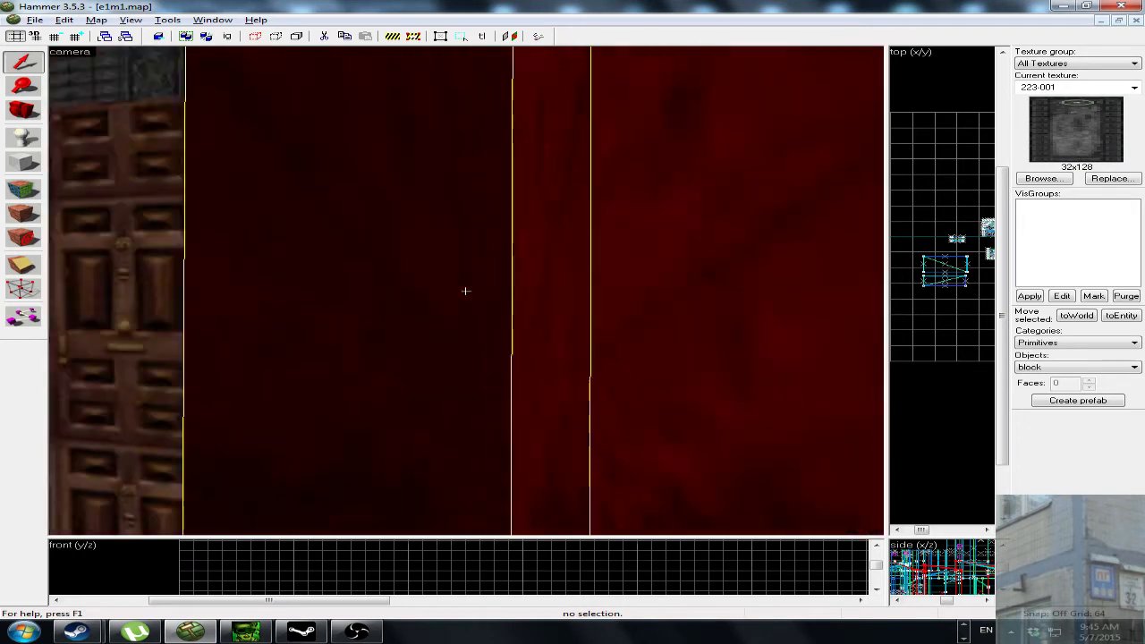
pyautogui.keyDown('ctrl'); pyautogui.click(465, 290); pyautogui.keyUp('ctrl')
pyautogui.press('Delete')
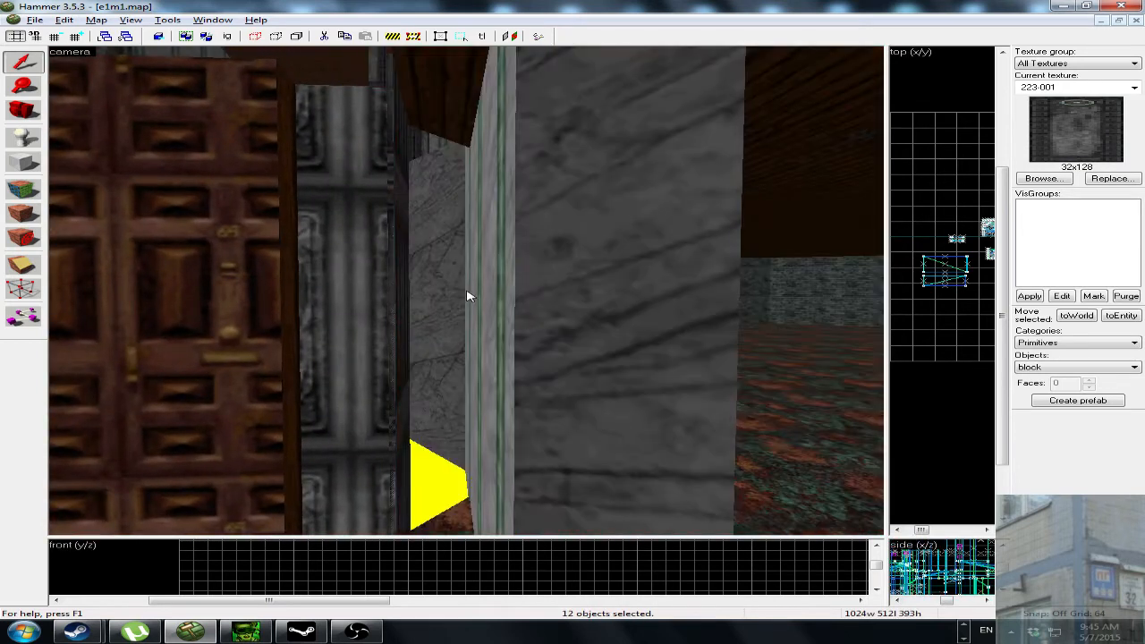
pyautogui.hotkey('ctrl', 'z')
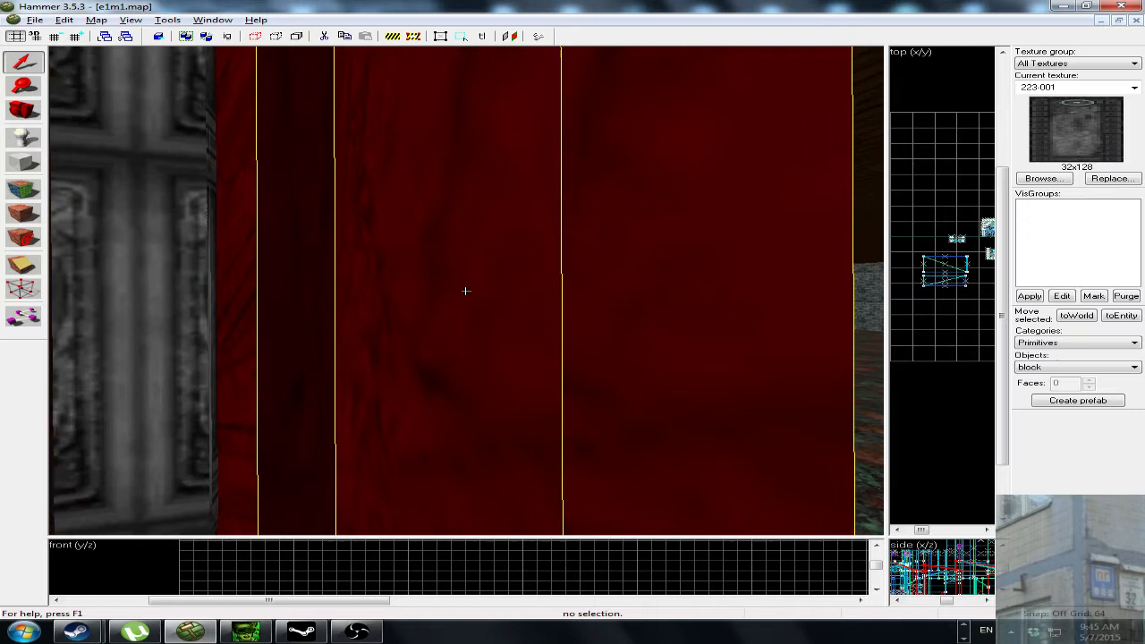
# Add the two remaining gray marble wall brushes at the opening to the selection one by one, trying and undoing the deletion after each.
pyautogui.keyDown('ctrl'); pyautogui.click(465, 291); pyautogui.keyUp('ctrl')
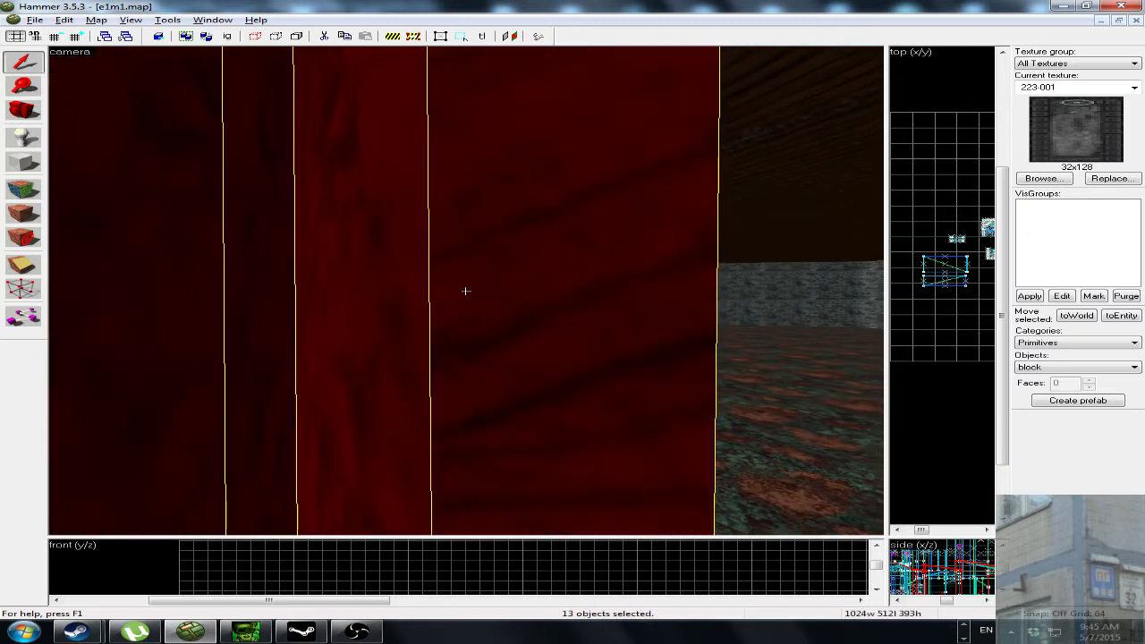
pyautogui.press('Delete')
pyautogui.hotkey('ctrl', 'z')
pyautogui.press('z')
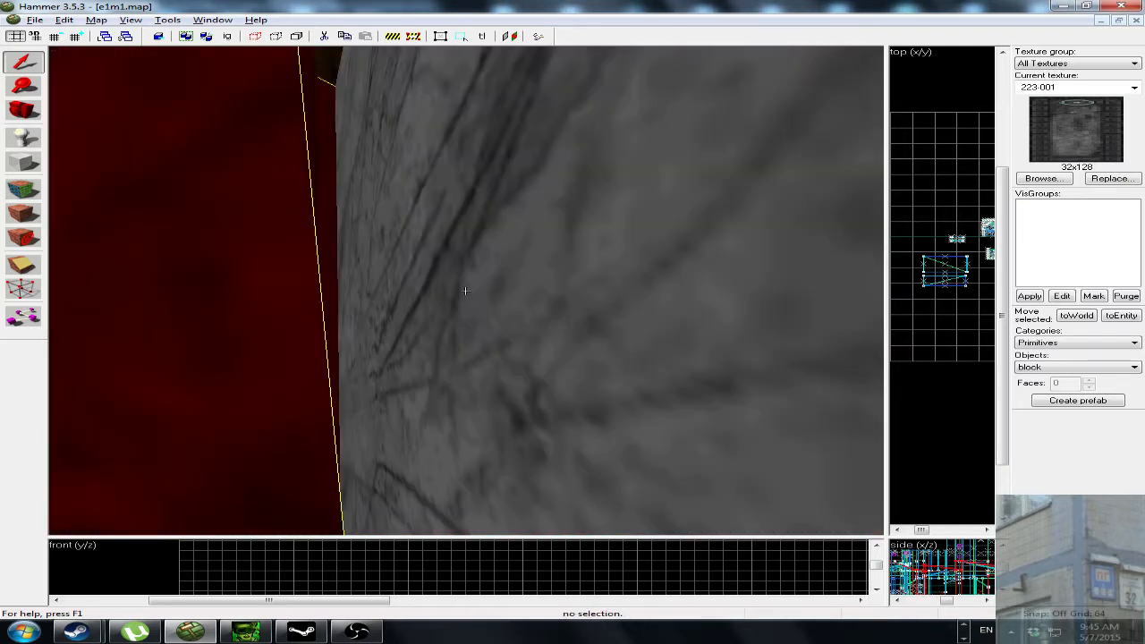
pyautogui.keyDown('ctrl'); pyautogui.click(465, 291); pyautogui.keyUp('ctrl')
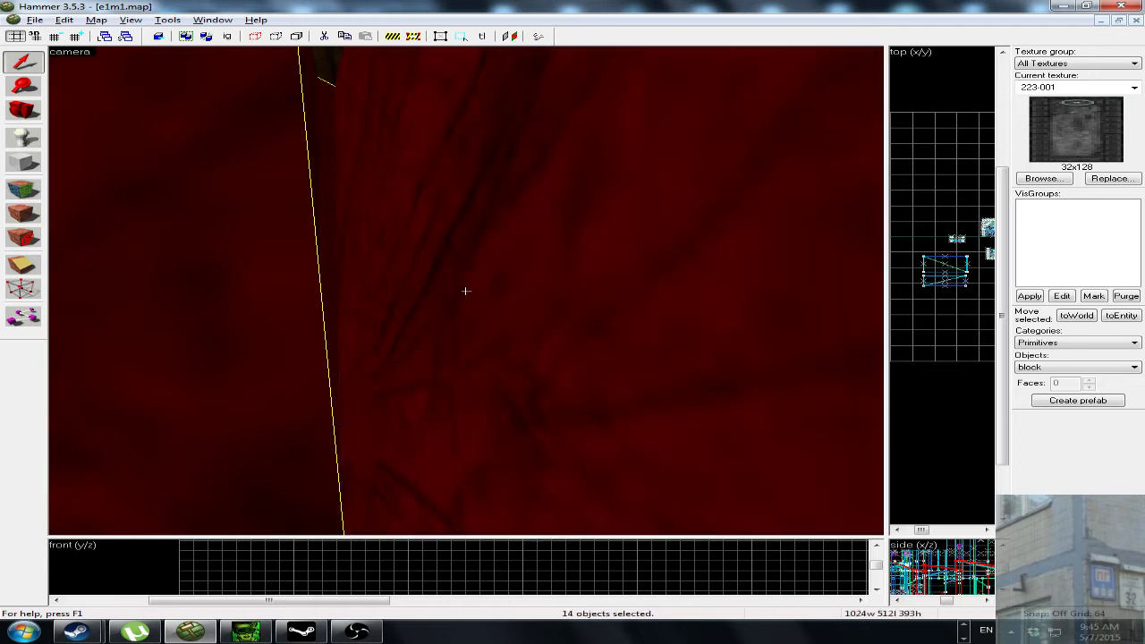
pyautogui.press('Delete')
pyautogui.hotkey('ctrl', 'z')
pyautogui.press('z')
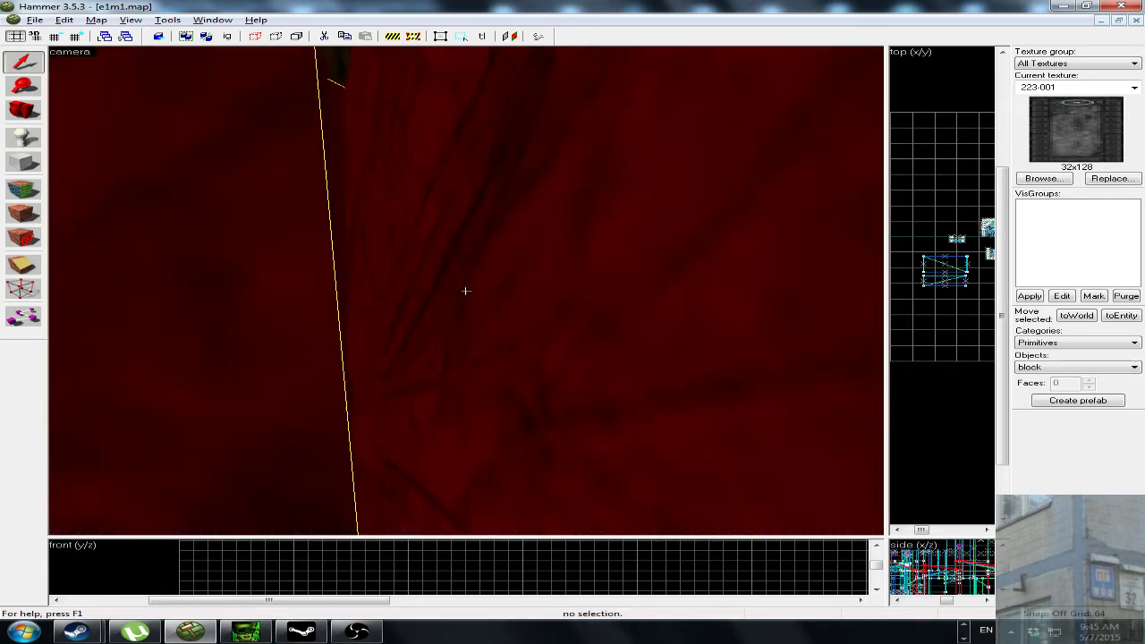
# Delete the selected walls around the open wooden doors and inspect the cleared opening beside the striped marble wall.
pyautogui.press('z')
pyautogui.press('Delete')
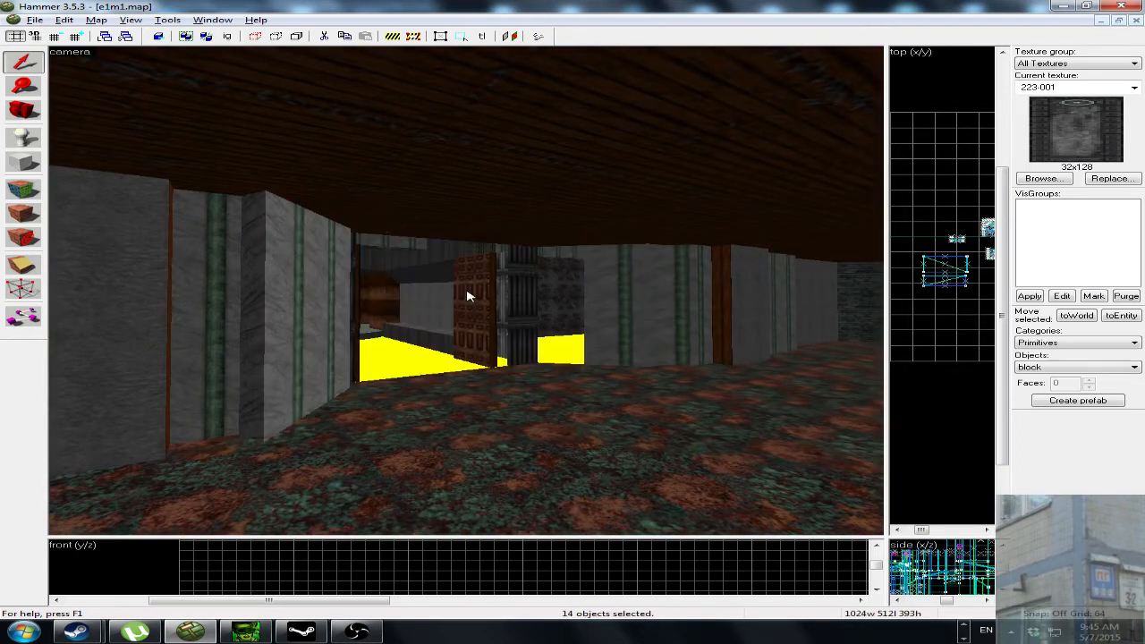
pyautogui.press('w')
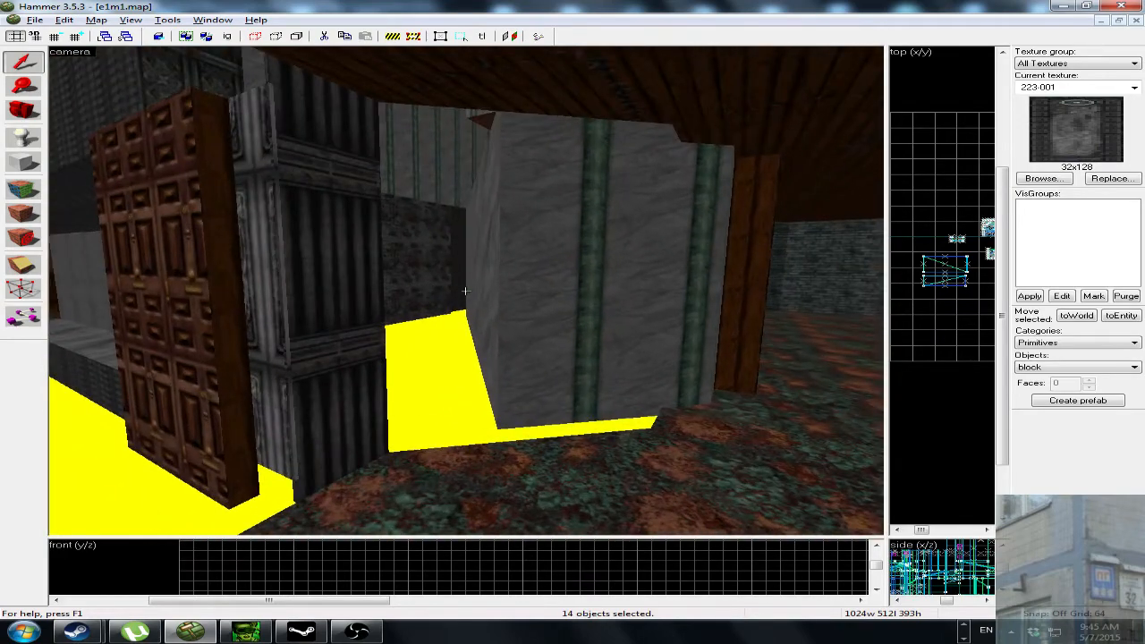
pyautogui.press('w')
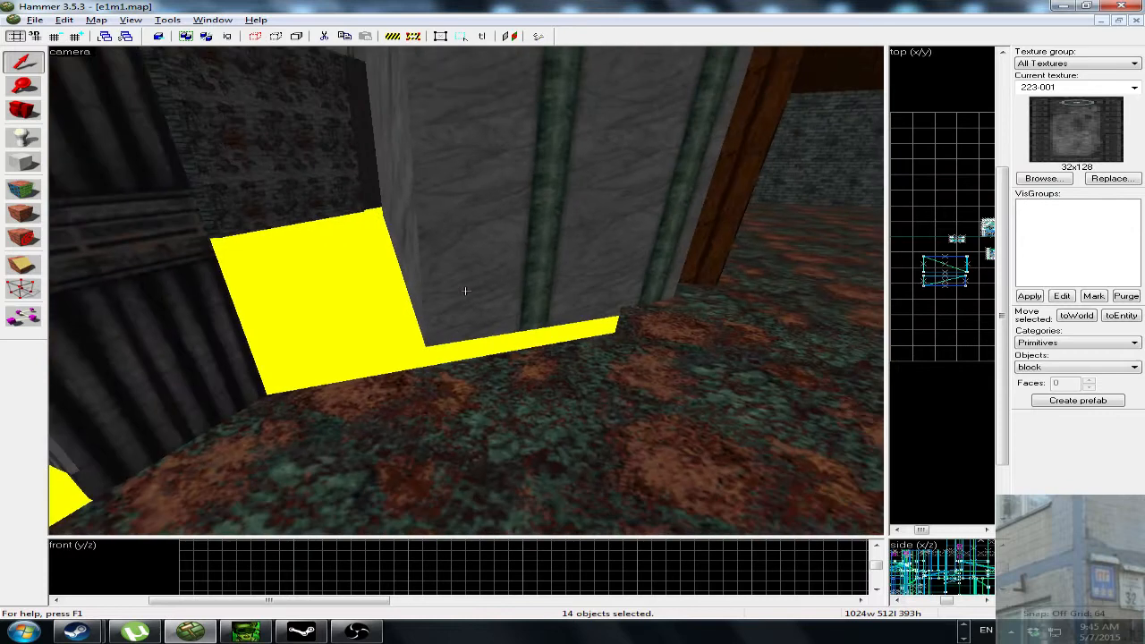
# Clear the selection and undo the recent operations back to the last texture justification, checking the brick and plaster walls.
pyautogui.click(465, 291)
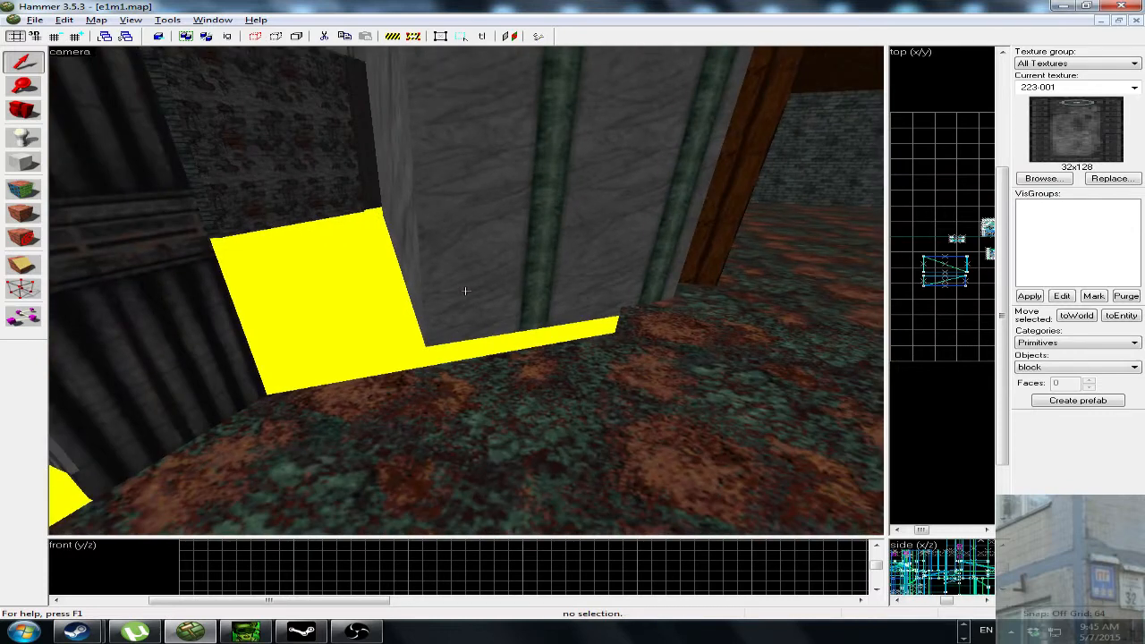
pyautogui.press('w')
pyautogui.press('w')
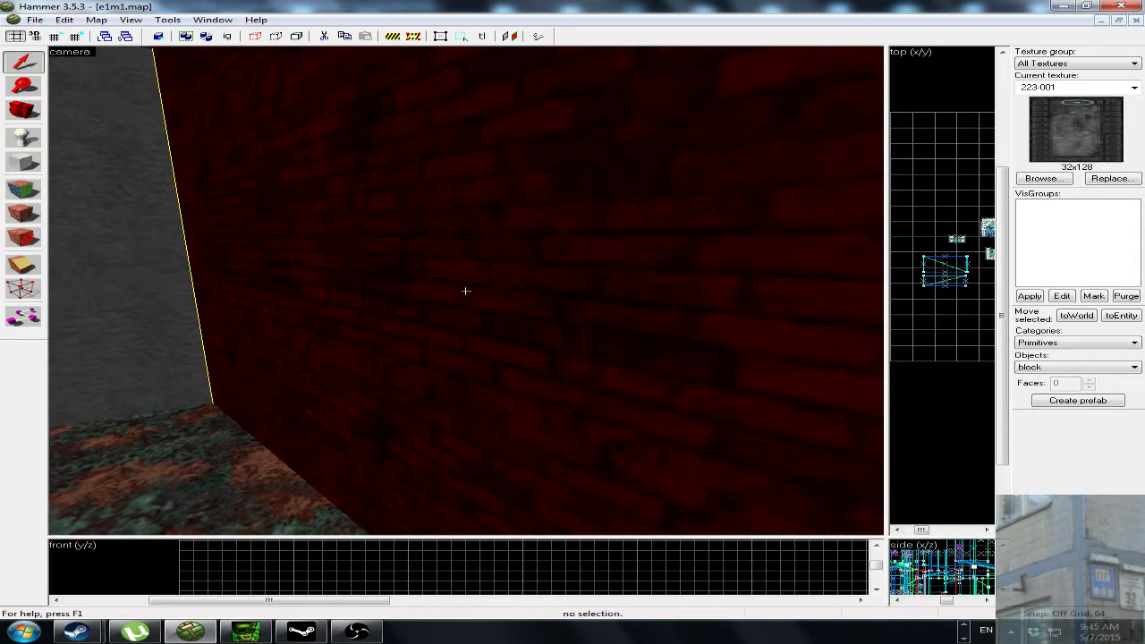
pyautogui.press('s')
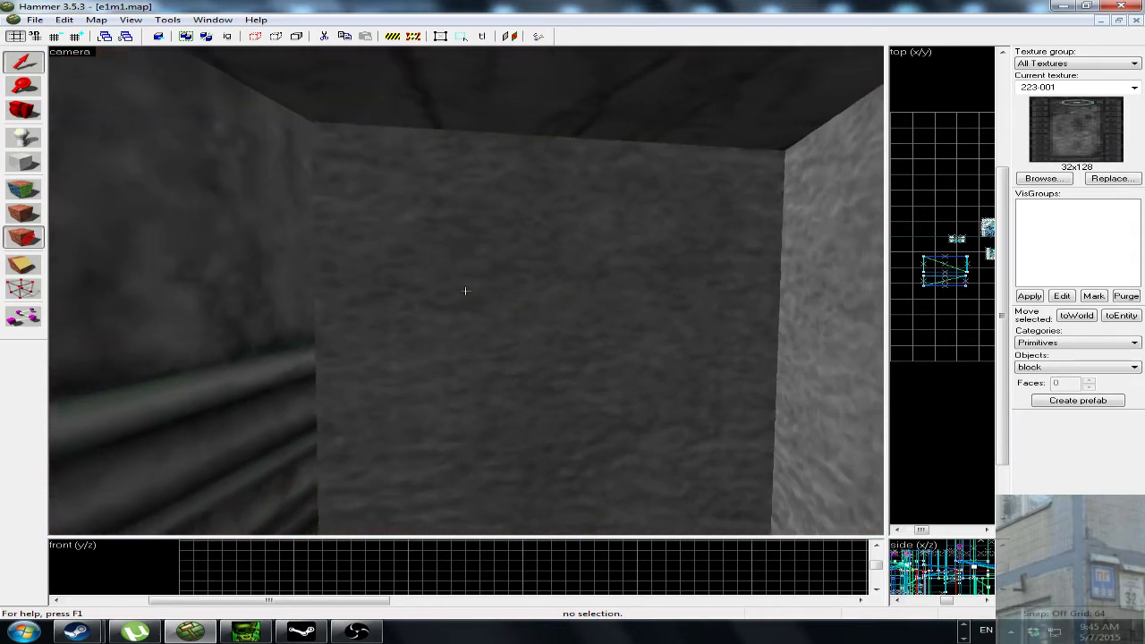
pyautogui.press('w')
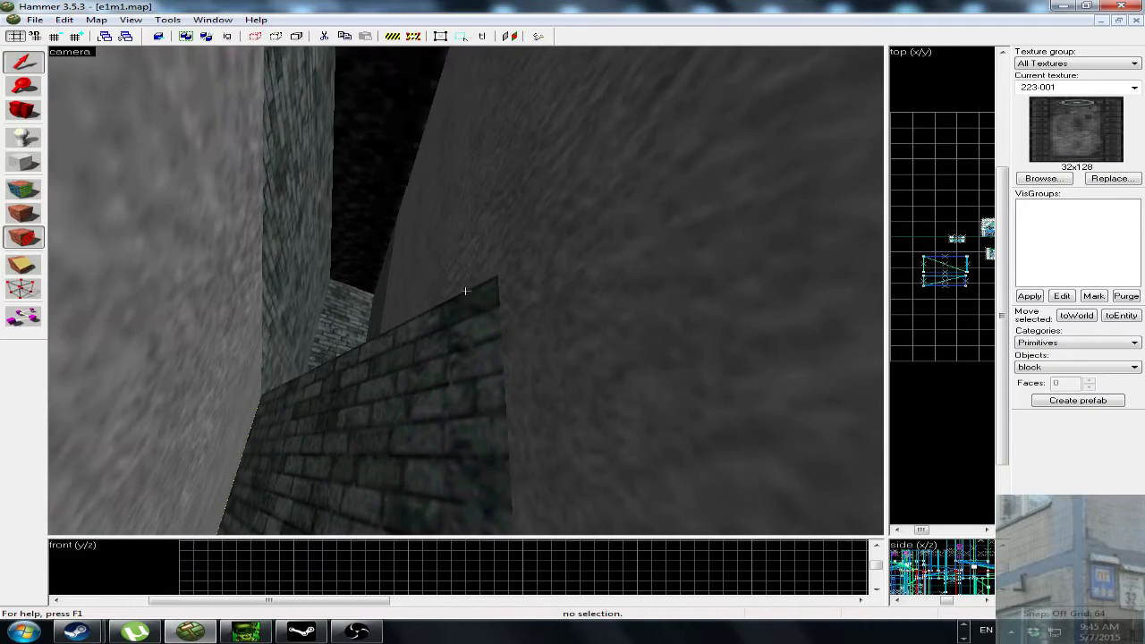
pyautogui.press('w')
pyautogui.press('w')
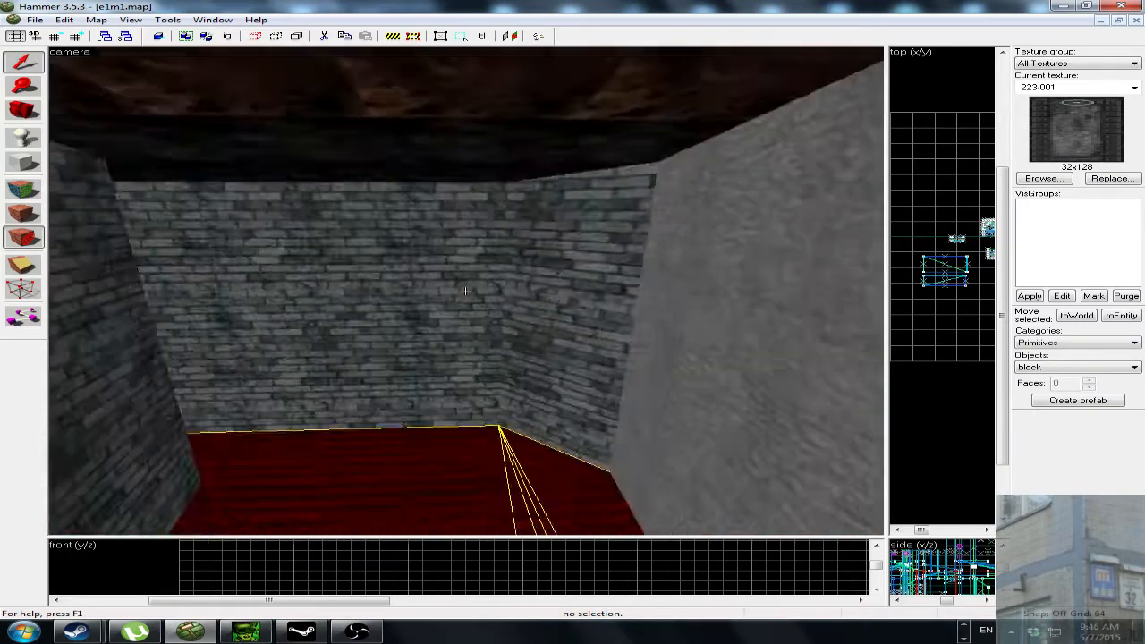
pyautogui.press('w')
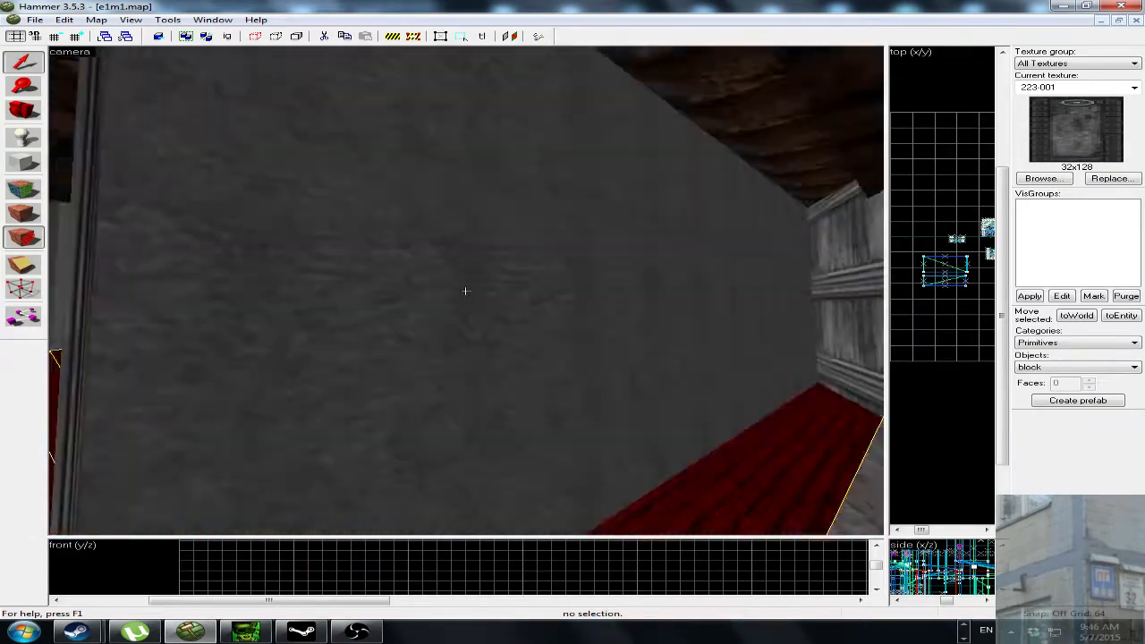
pyautogui.press('w')
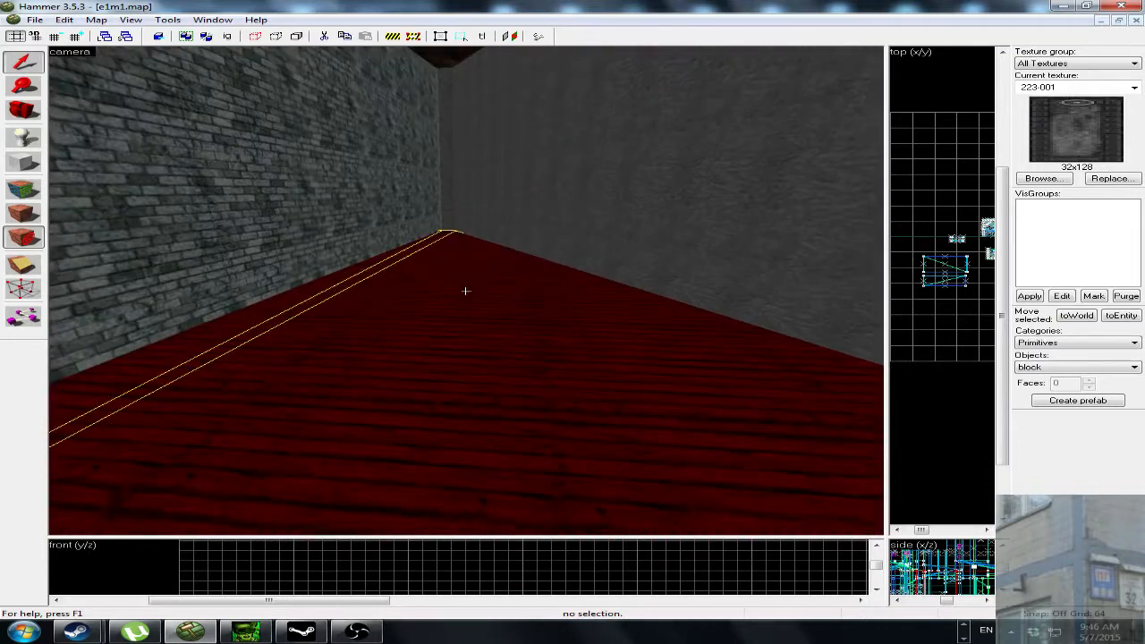
pyautogui.press('w')
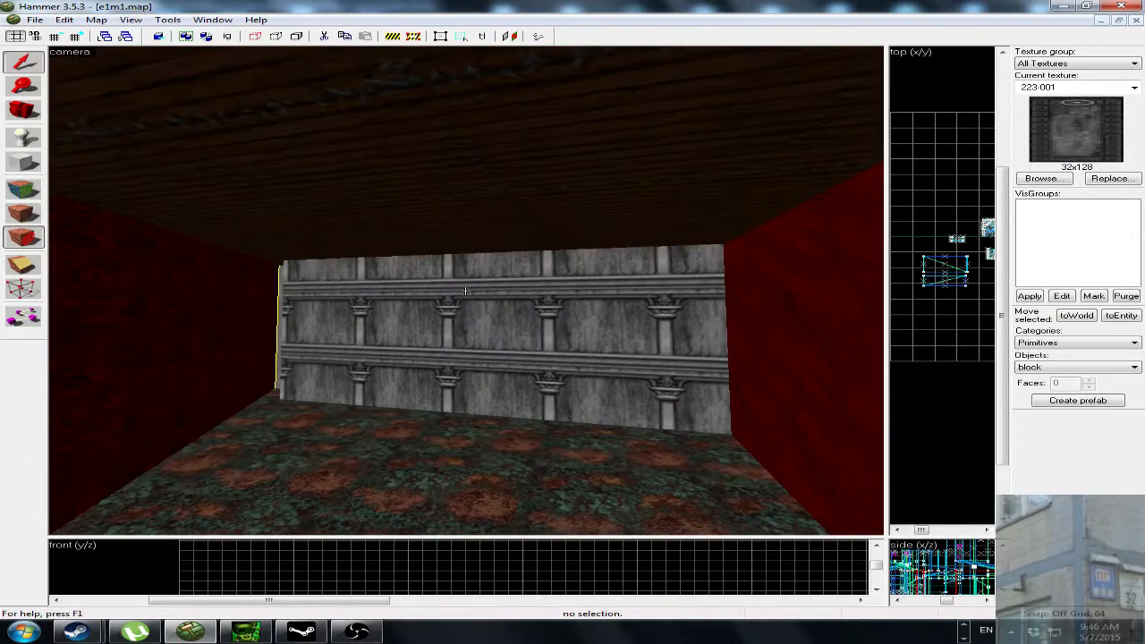
pyautogui.press('z')
# Redo the undone translation and deletion, and undo far enough to bring back the selected walls around the doors.
pyautogui.click(64, 19)
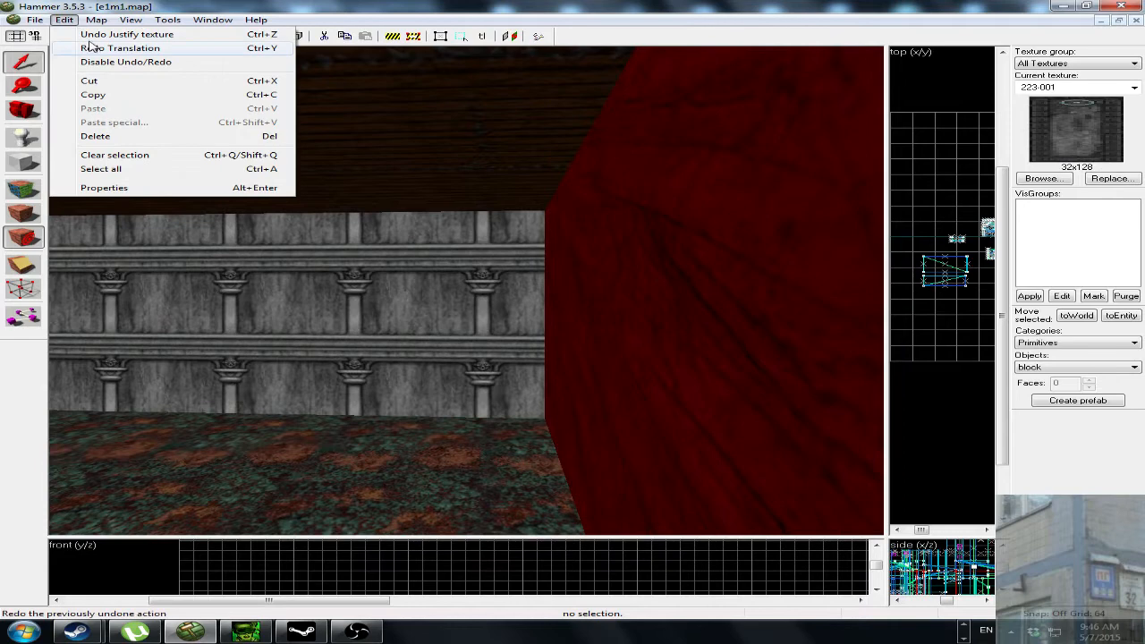
pyautogui.click(93, 48)
pyautogui.click(65, 20)
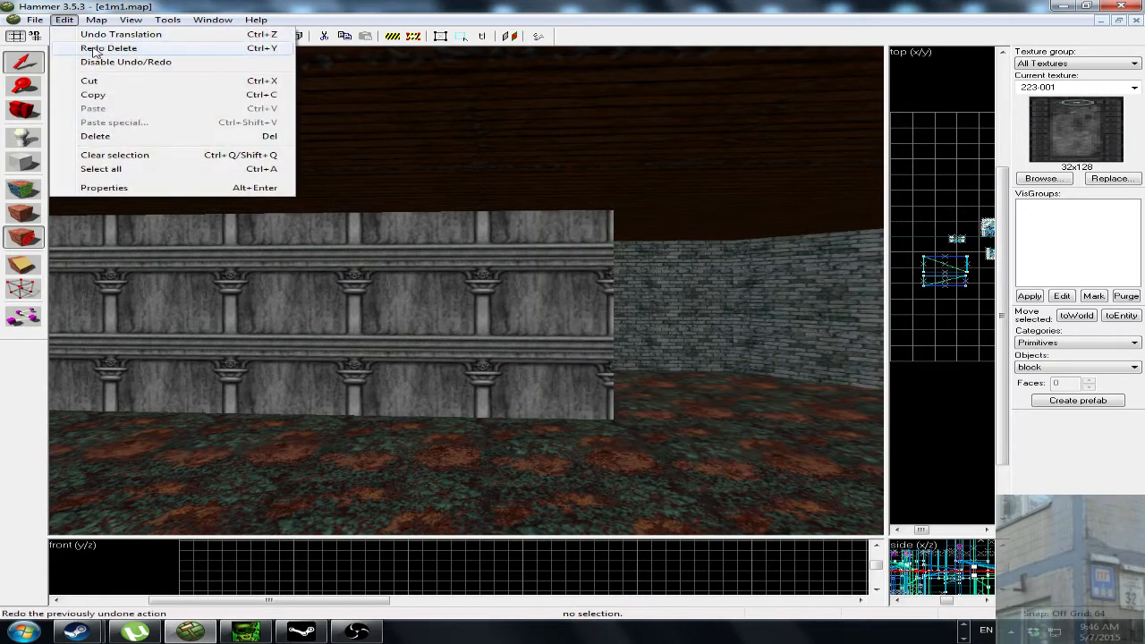
pyautogui.click(93, 49)
pyautogui.press('z')
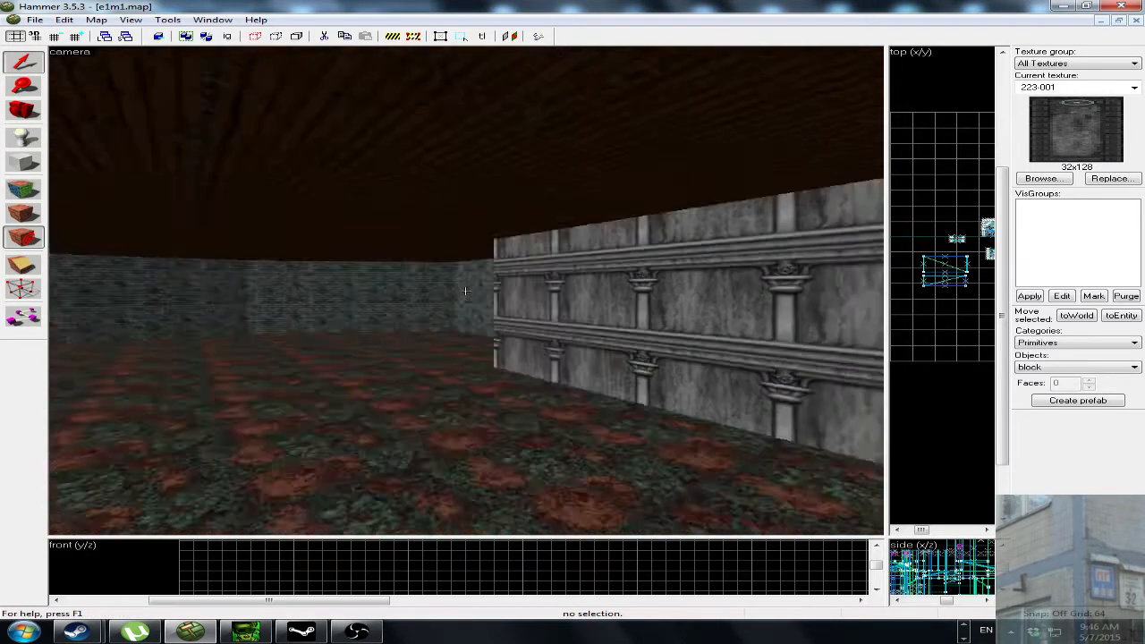
pyautogui.press('z')
pyautogui.click(65, 20)
pyautogui.click(79, 34)
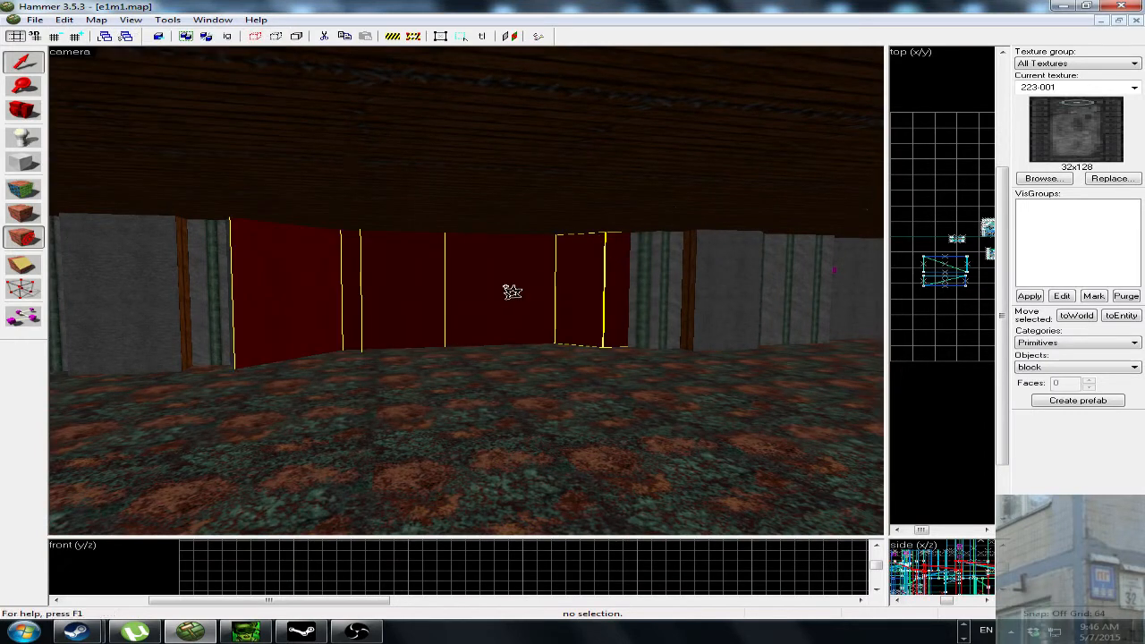
# Restore the four-view layout and raise the selected walls' lower edge in the side view, flattening them into thin slabs above the doorway.
pyautogui.moveTo(884, 535); pyautogui.dragTo(520, 272)
pyautogui.moveTo(636, 364); pyautogui.dragTo(653, 305)
pyautogui.press('z')
pyautogui.press('w')
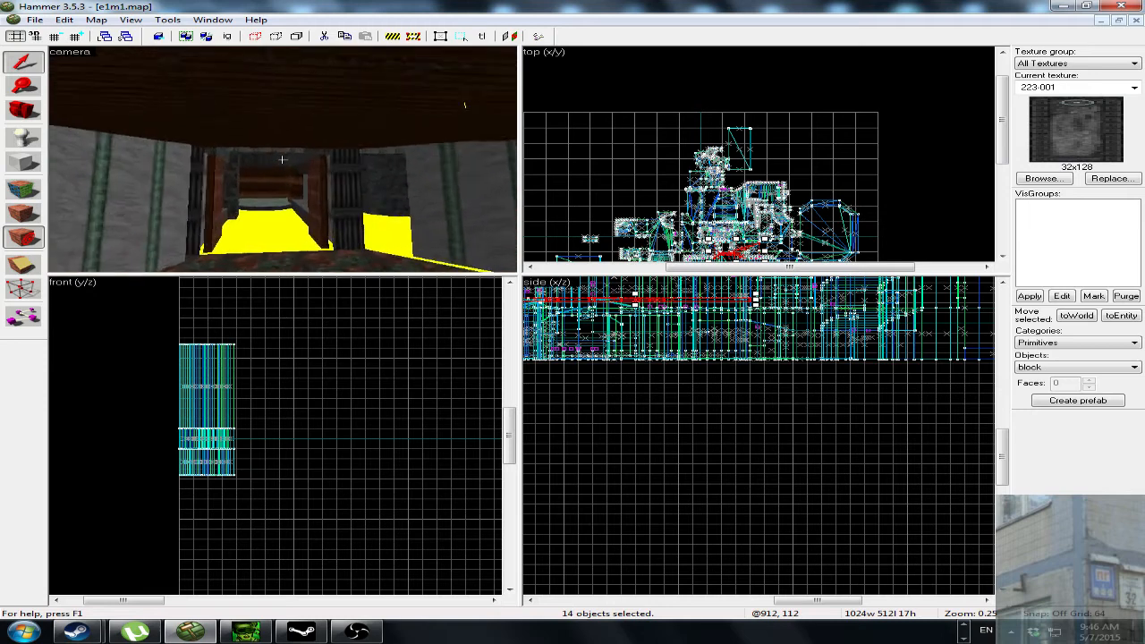
pyautogui.press('w')
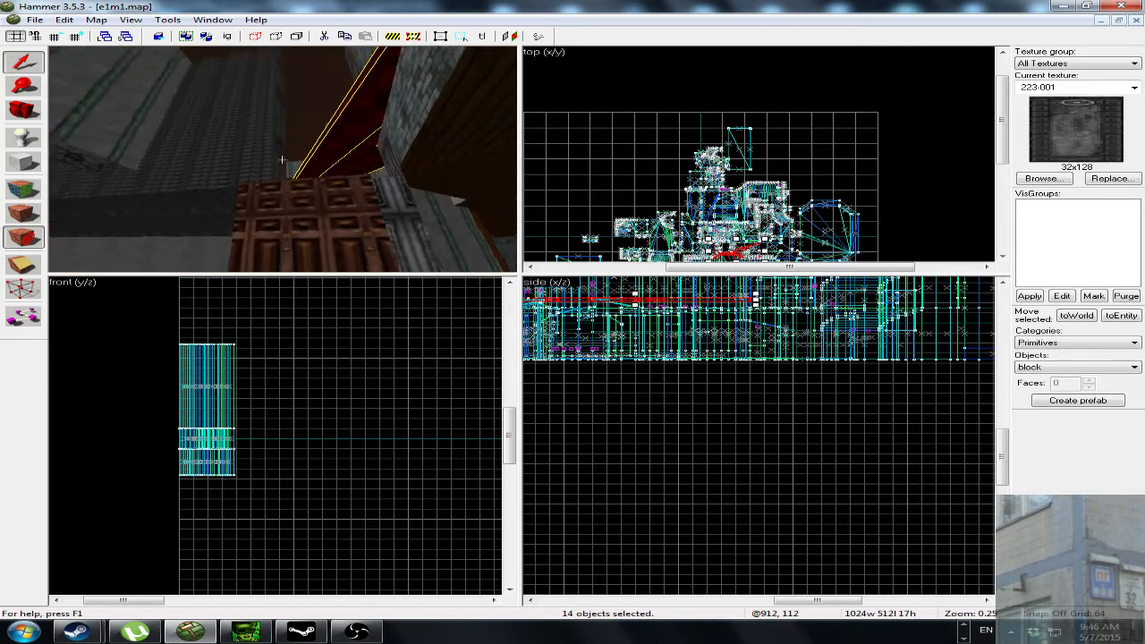
pyautogui.press('z')
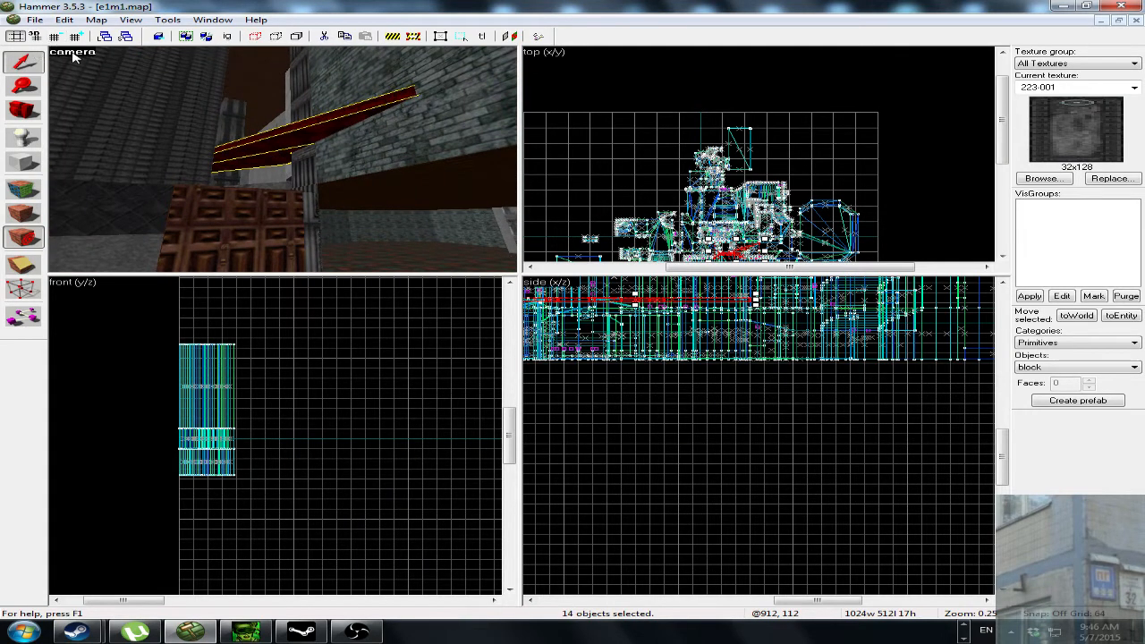
# Lower the flattened wall slabs in the side view to the top of the marble walls beside the doors.
pyautogui.scroll(1, 701, 298)
pyautogui.scroll(4, 700, 298)
pyautogui.moveTo(723, 288); pyautogui.dragTo(719, 313)
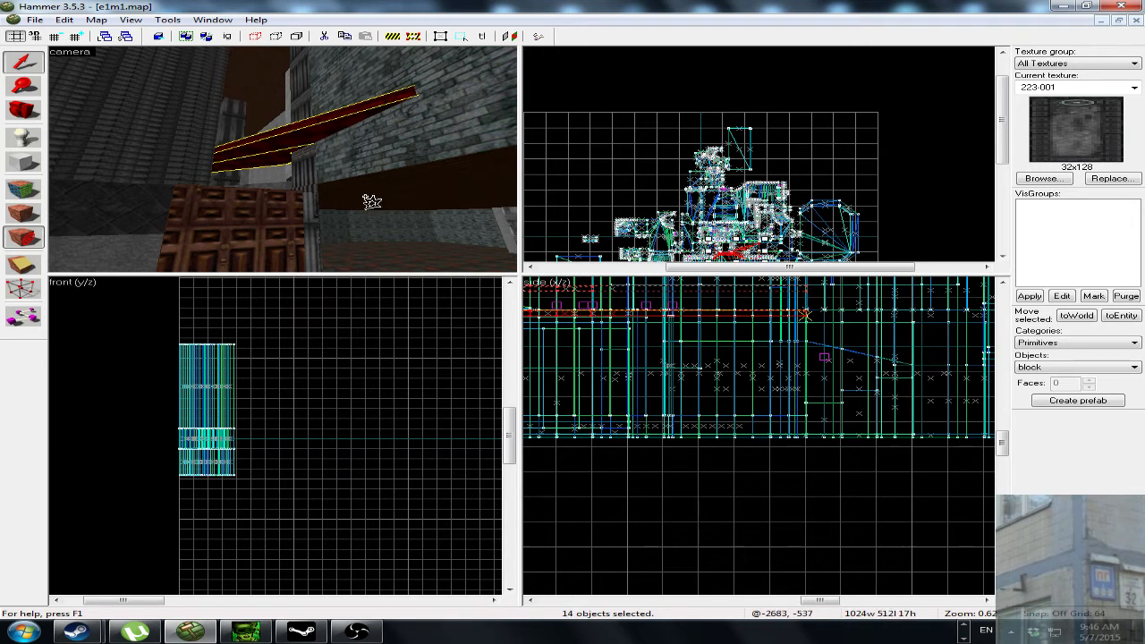
pyautogui.moveTo(751, 311); pyautogui.dragTo(752, 320)
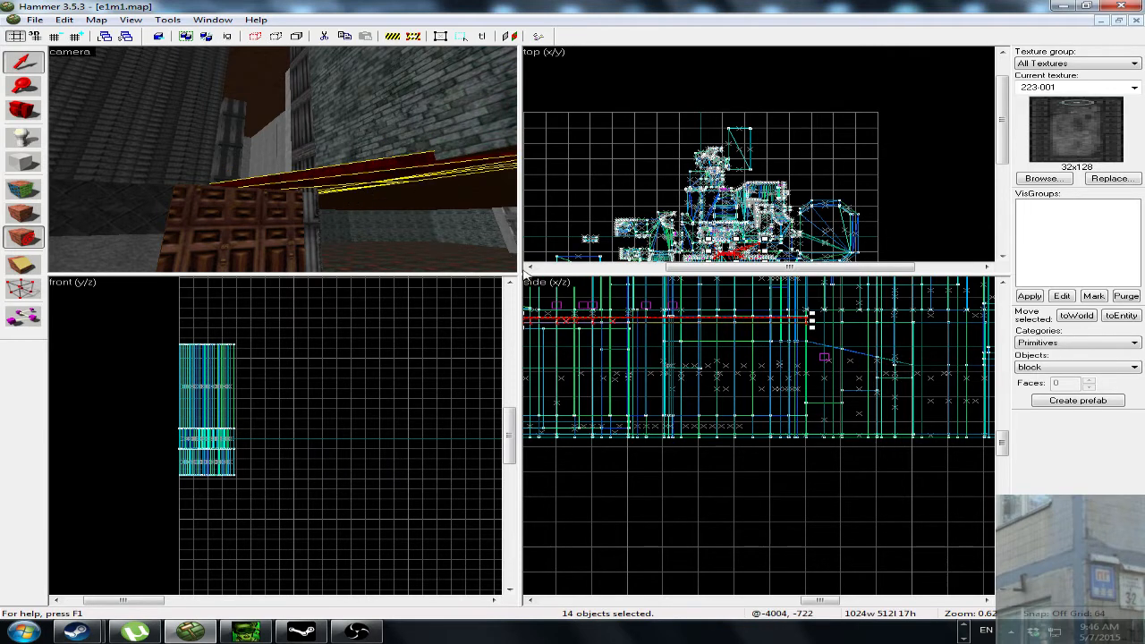
# Enlarge the camera view and examine the lowered slabs and the yellow floor between the open wooden doors.
pyautogui.moveTo(517, 275); pyautogui.dragTo(1006, 559)
pyautogui.press('z')
pyautogui.press('w')
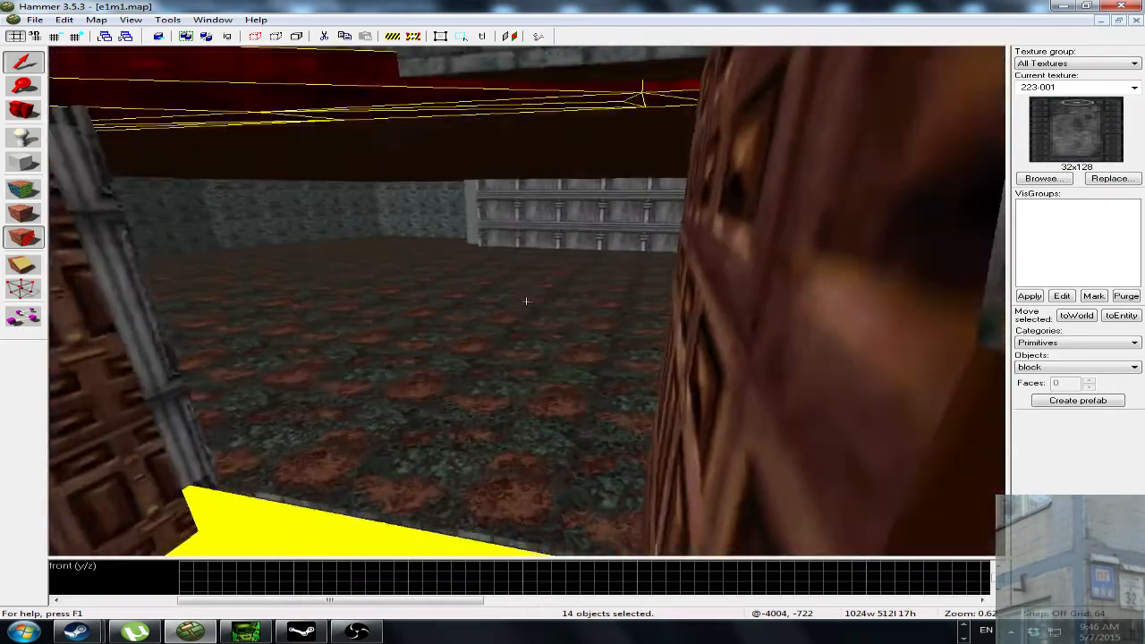
pyautogui.press('w')
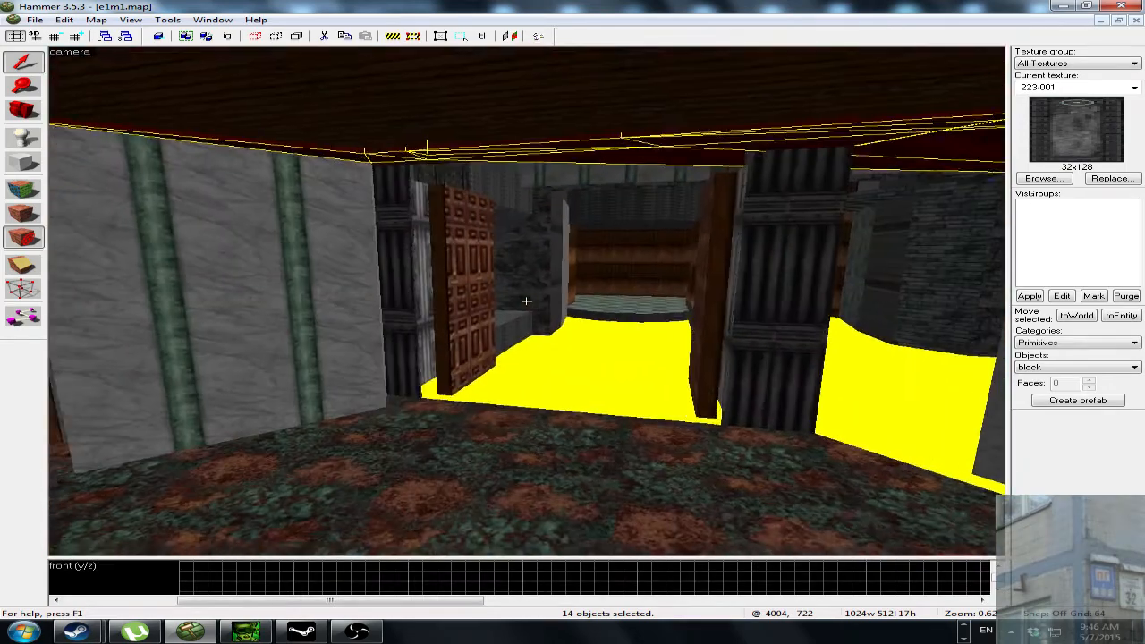
pyautogui.press('s')
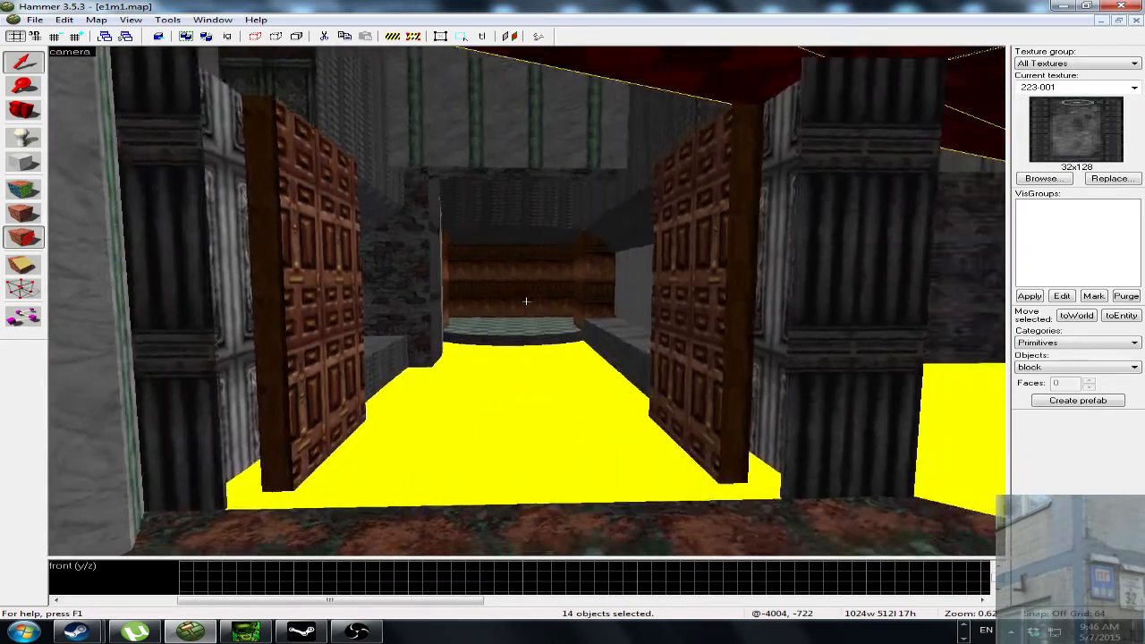
pyautogui.press('w')
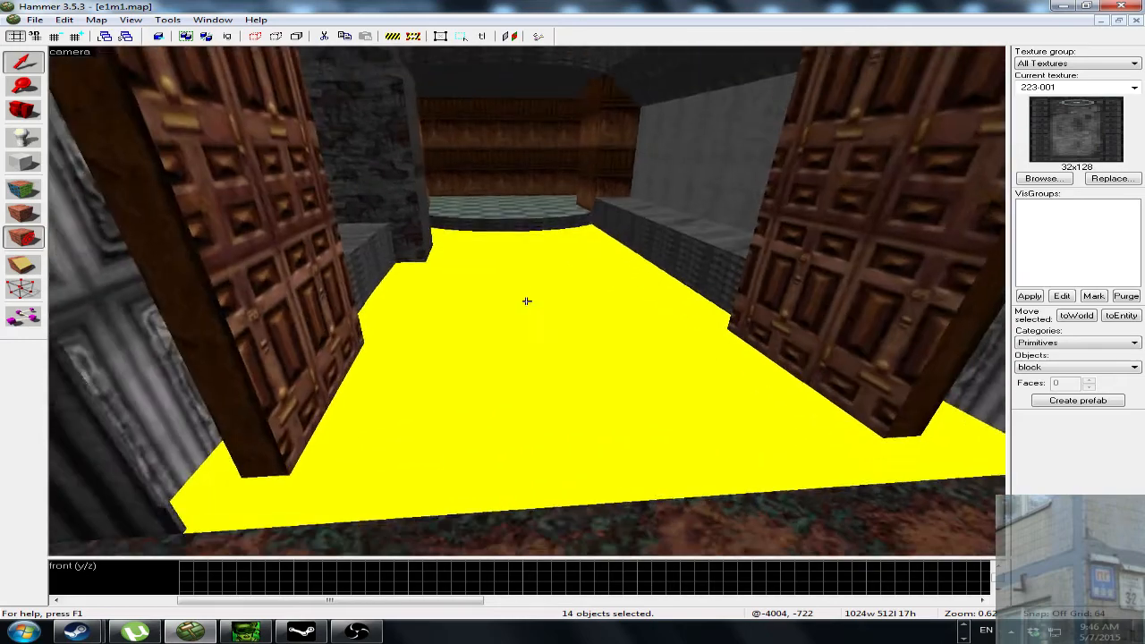
# Fly through the double doors, the striped-wall hall and the lava area, and examine the grey and wooden walls of the checkered-floor room.
pyautogui.press('w')
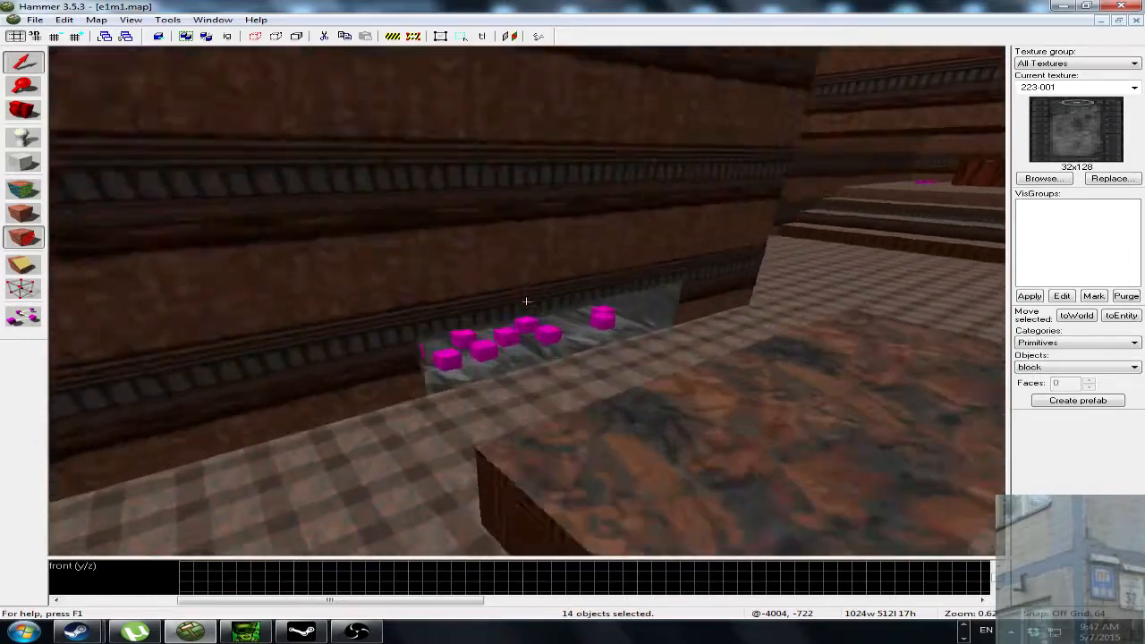
pyautogui.press('w')
pyautogui.press('Left')
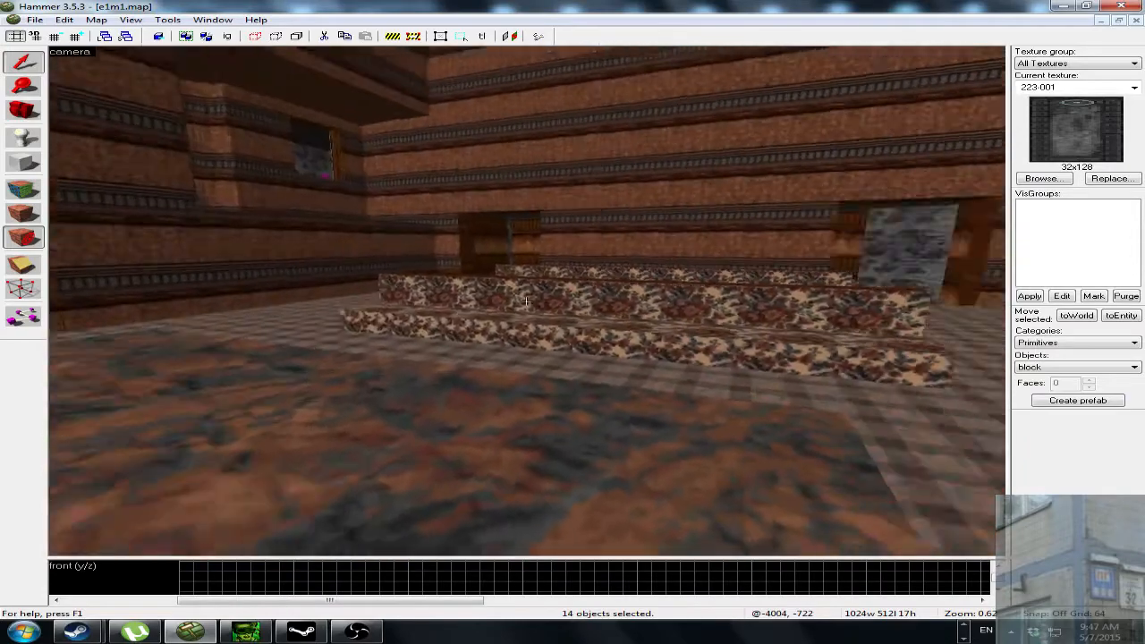
pyautogui.press('w')
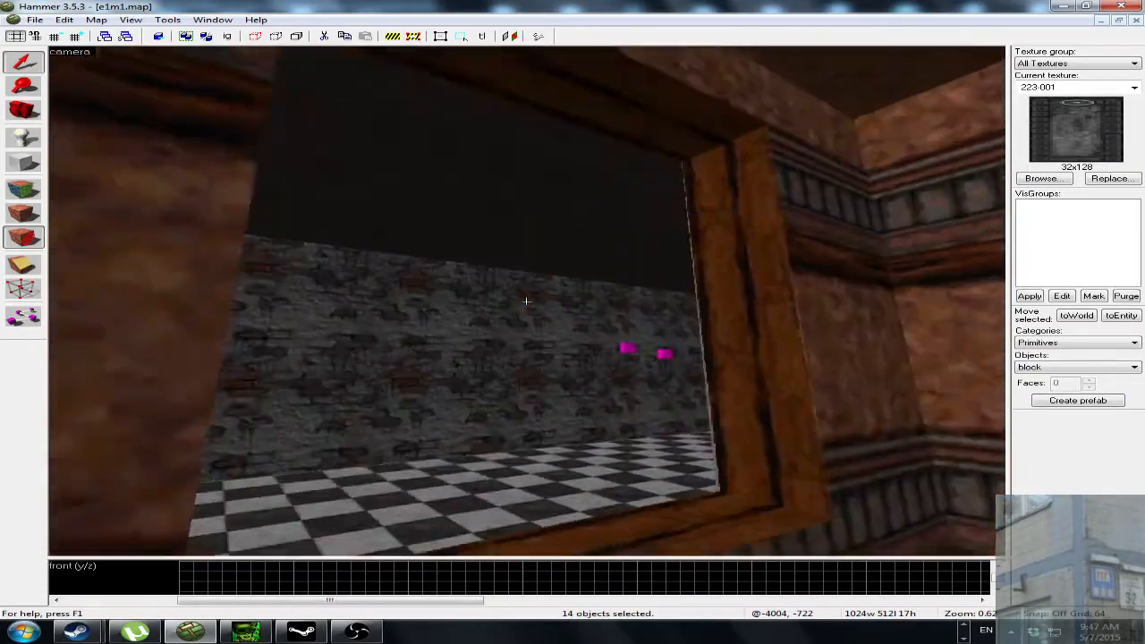
pyautogui.press('w')
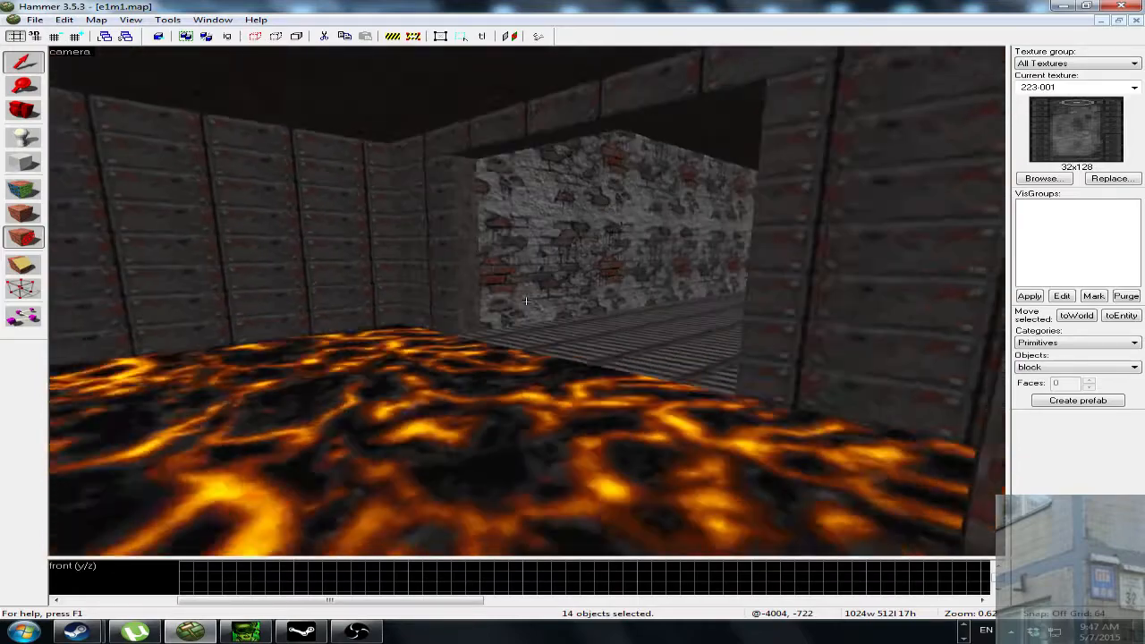
pyautogui.press('Left')
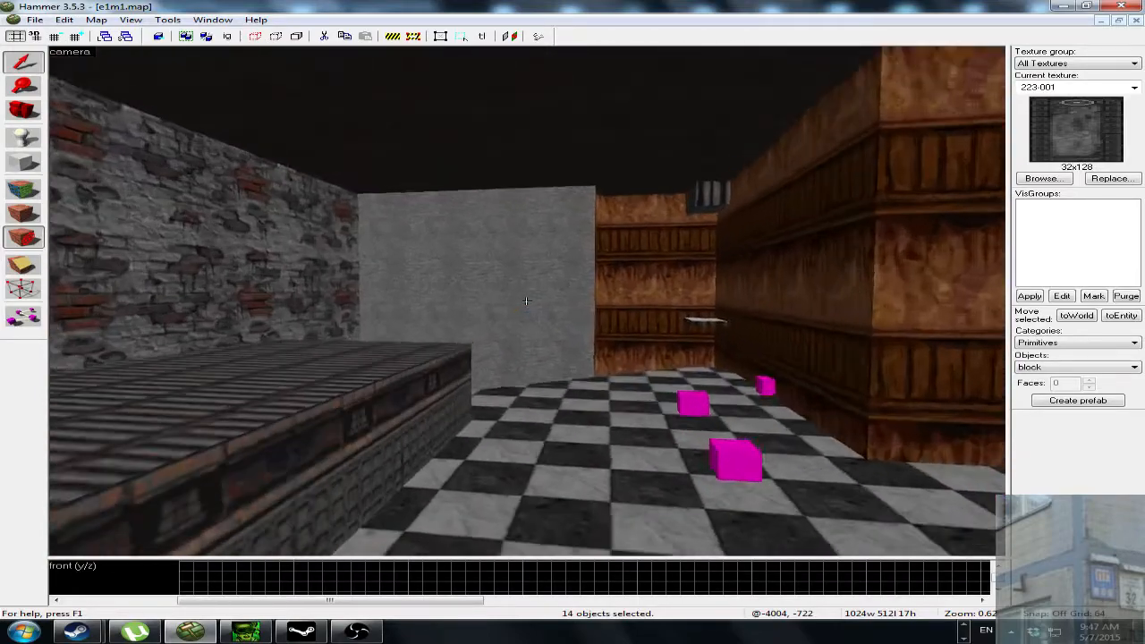
pyautogui.press('w')
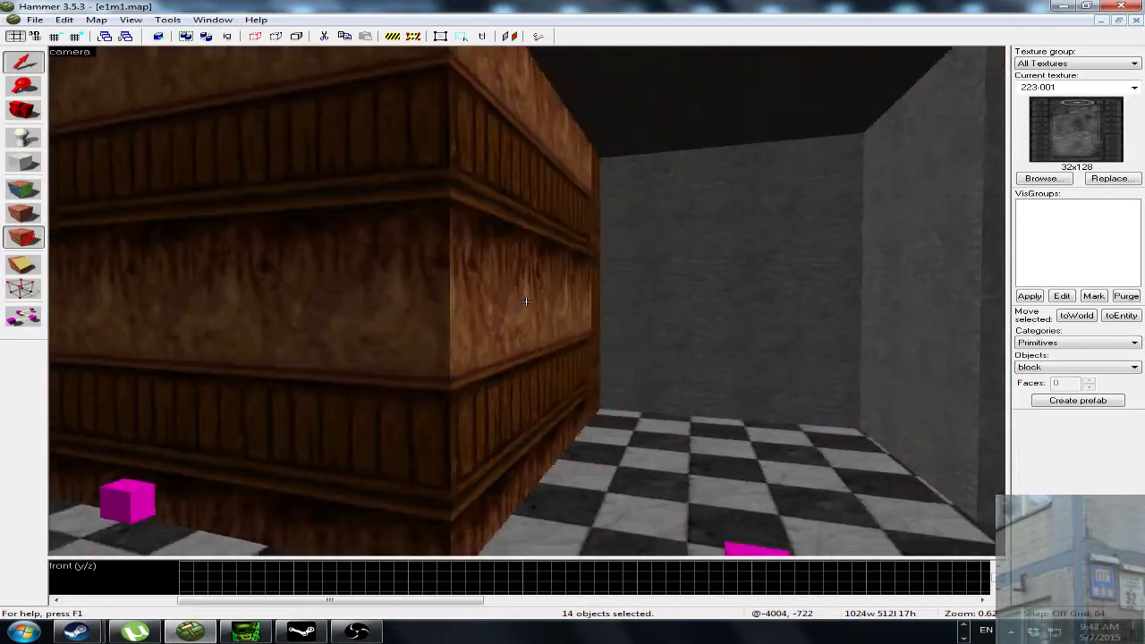
pyautogui.press('Right')
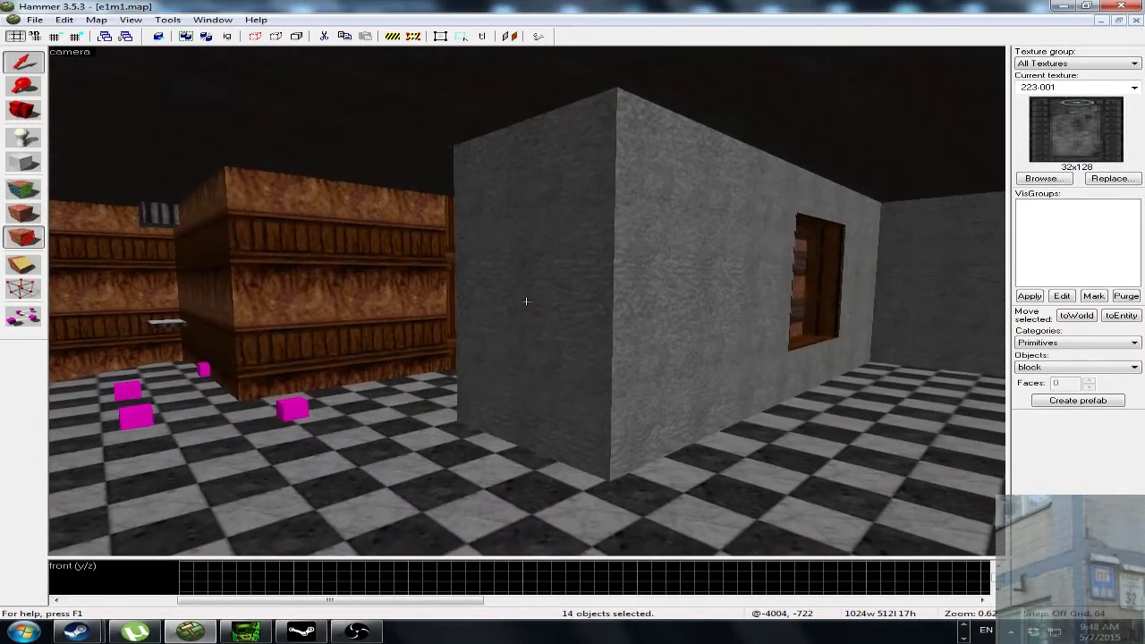
pyautogui.press('w')
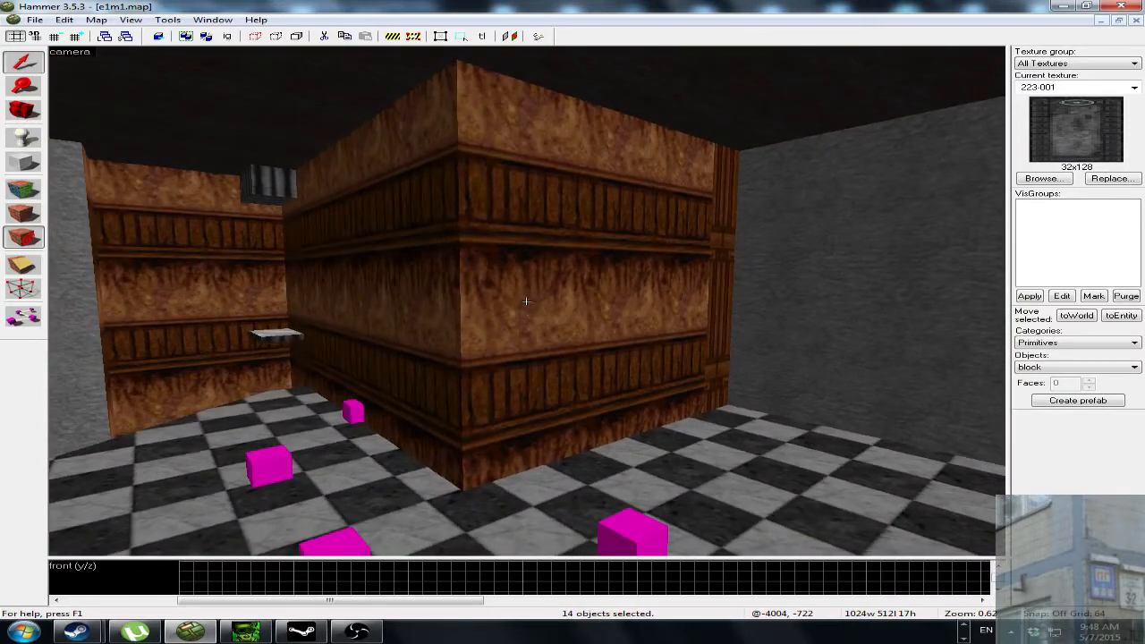
# Select one section of the wooden-panelled wall block in the checkered-floor room and examine how it runs around the corner.
pyautogui.click(490, 330)
pyautogui.press('z')
pyautogui.press('d')
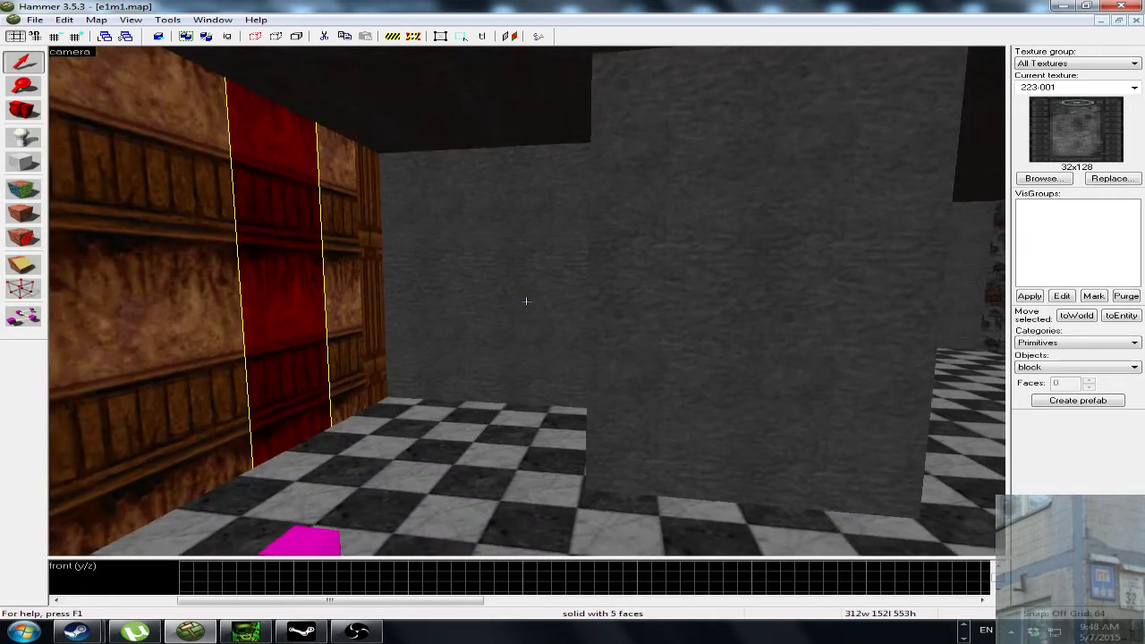
pyautogui.press('a')
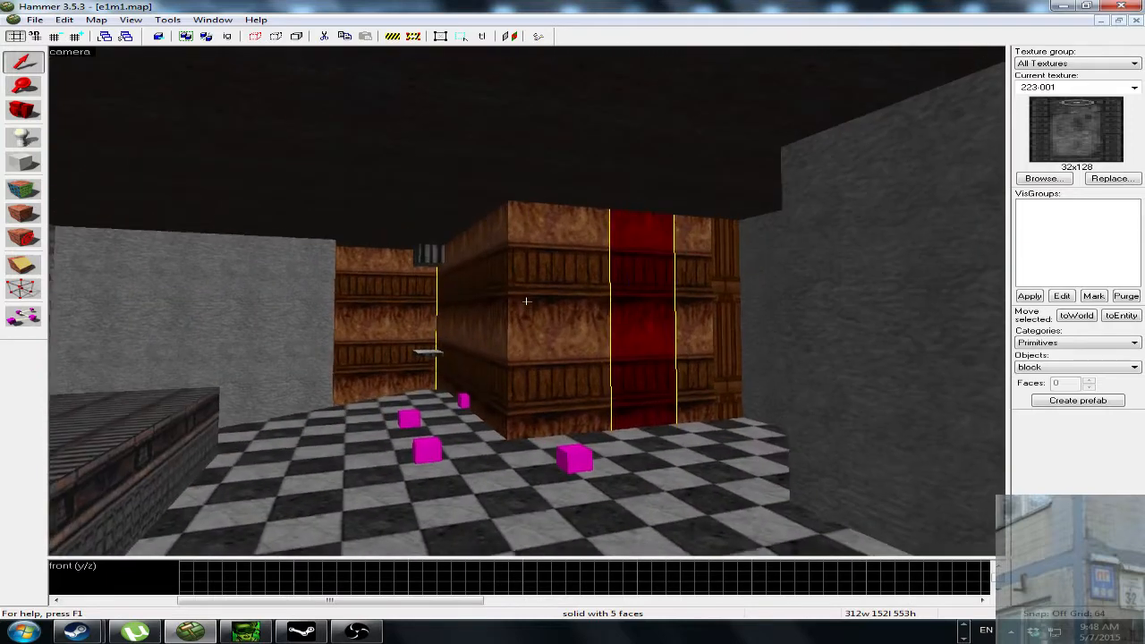
pyautogui.press('w')
pyautogui.press('w')
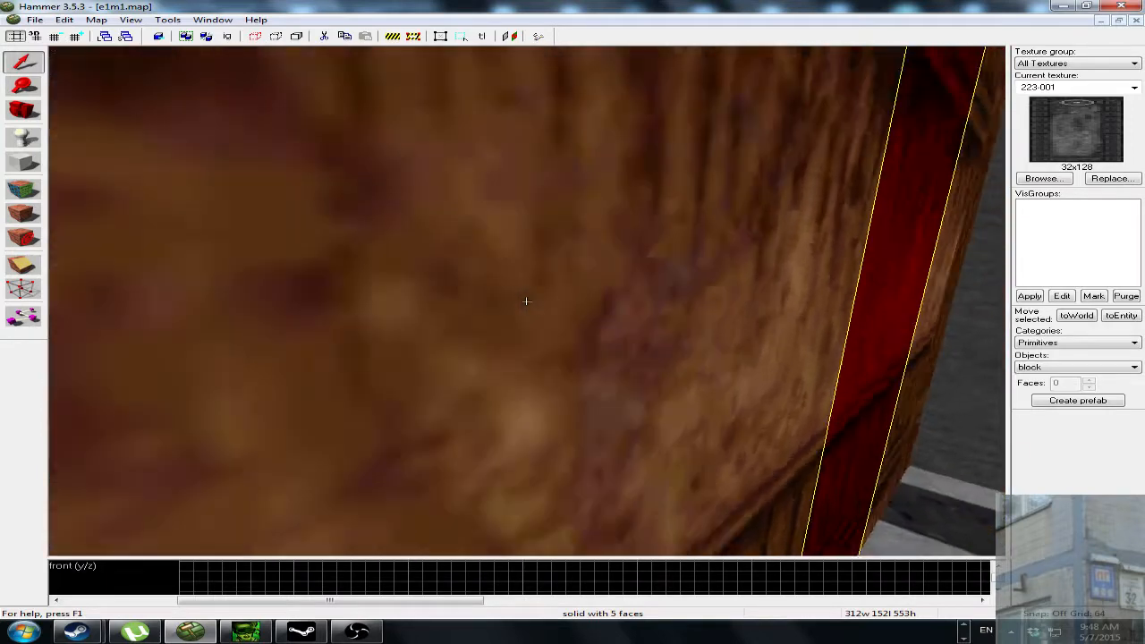
pyautogui.press('s')
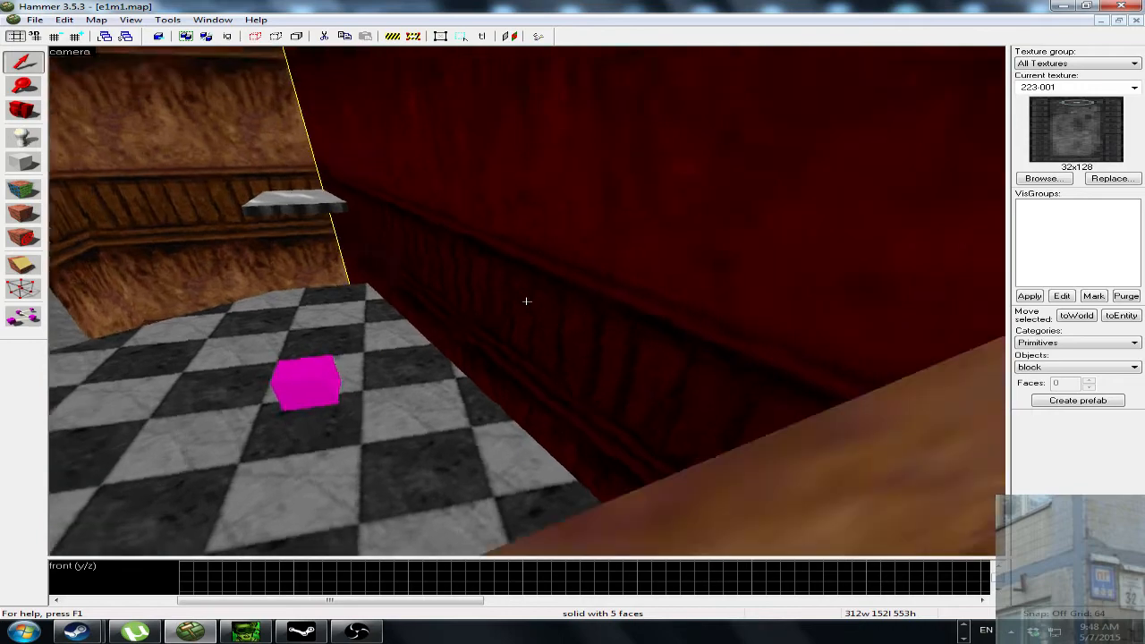
pyautogui.press('w')
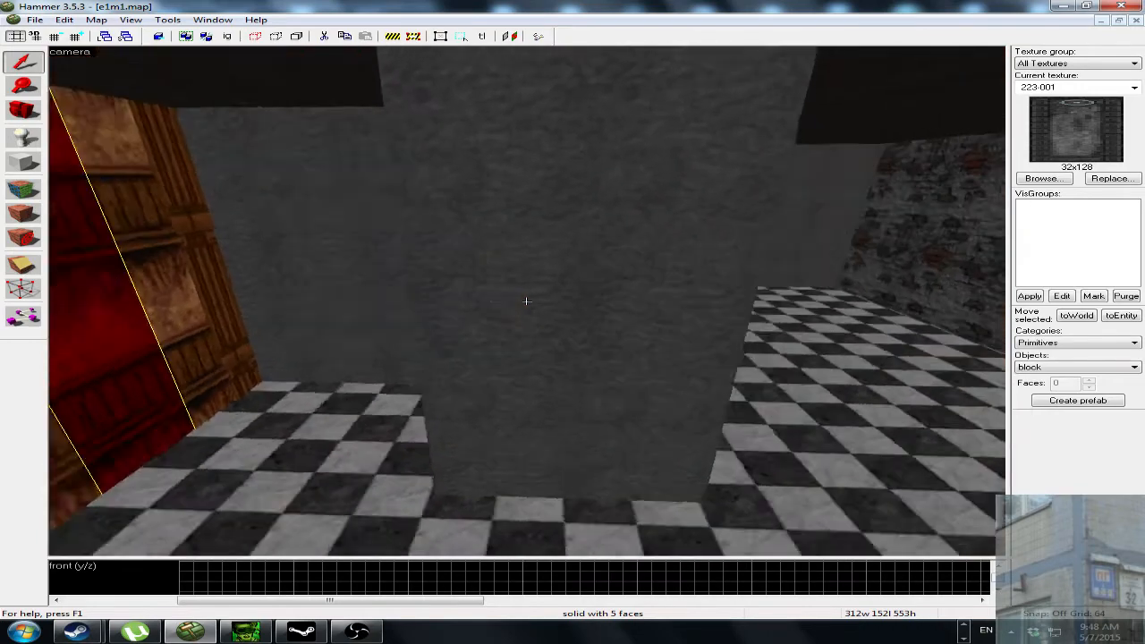
# Try deleting the two adjoining grey wall solids at the corner of the checkered-floor room, and undo the deletion.
pyautogui.click(490, 301)
pyautogui.press('z')
pyautogui.press('a')
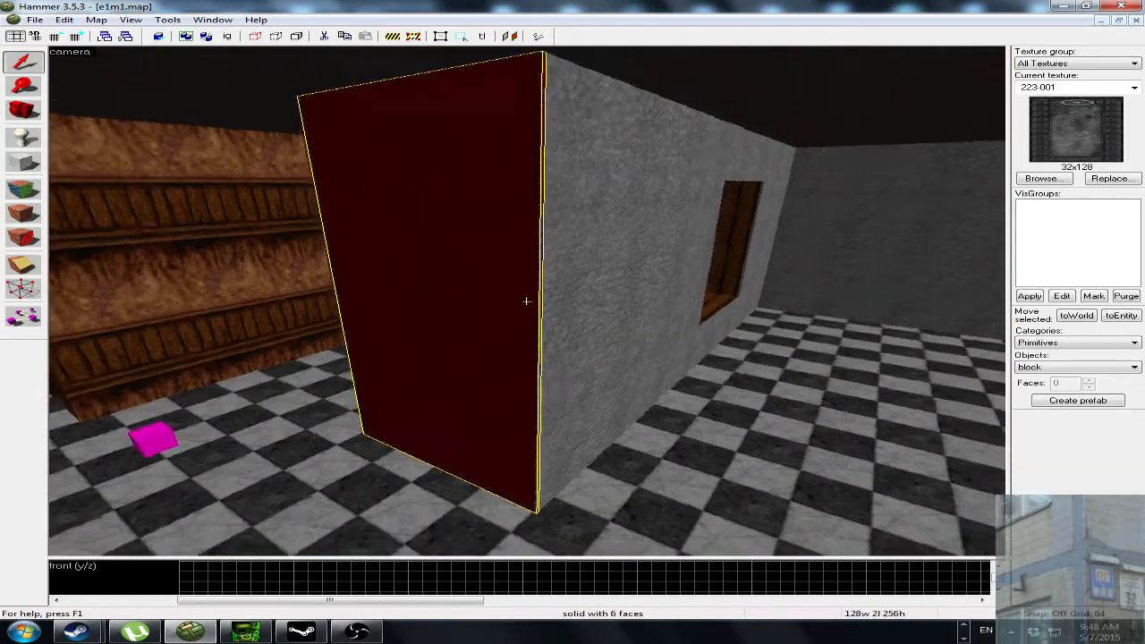
pyautogui.press('z')
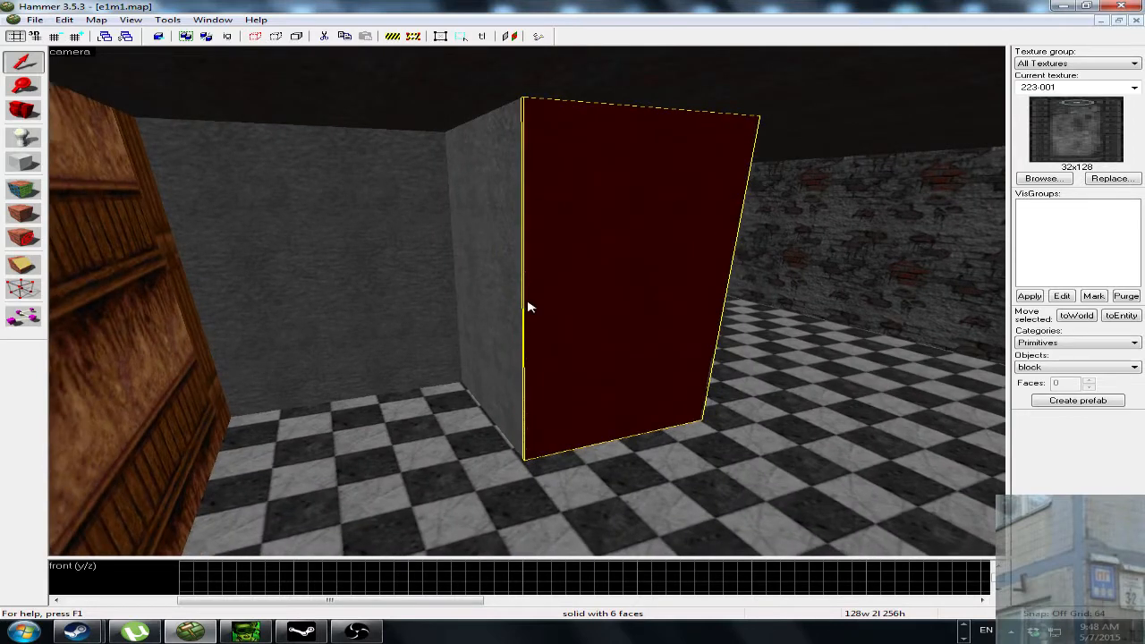
pyautogui.keyDown('ctrl'); pyautogui.click(507, 306); pyautogui.keyUp('ctrl')
pyautogui.press('Delete')
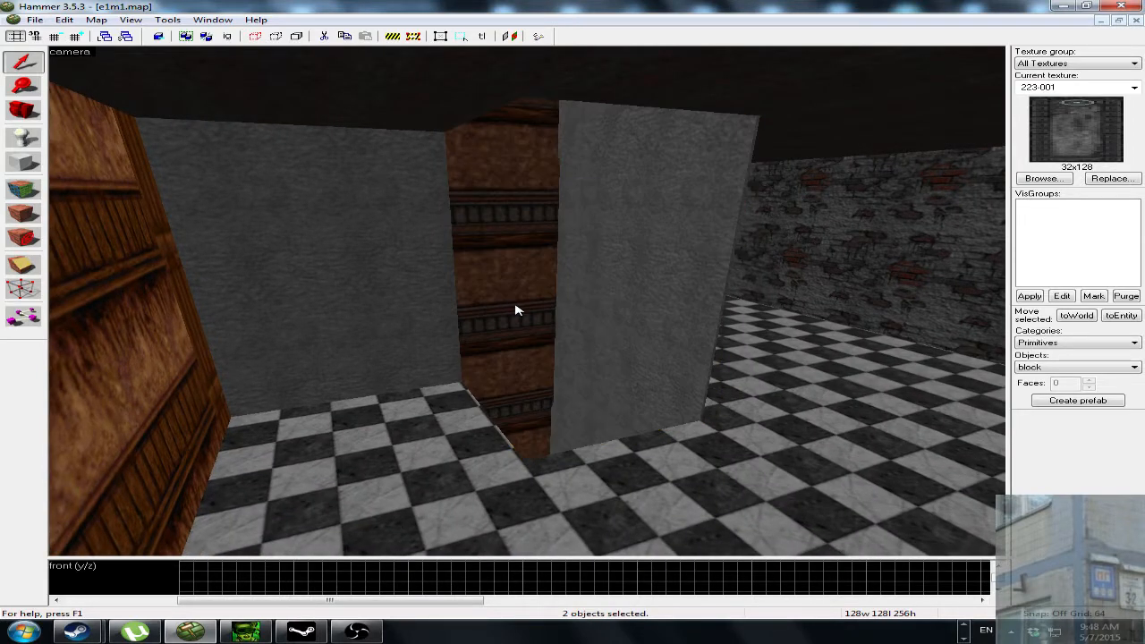
pyautogui.press('w')
pyautogui.hotkey('ctrl', 'z')
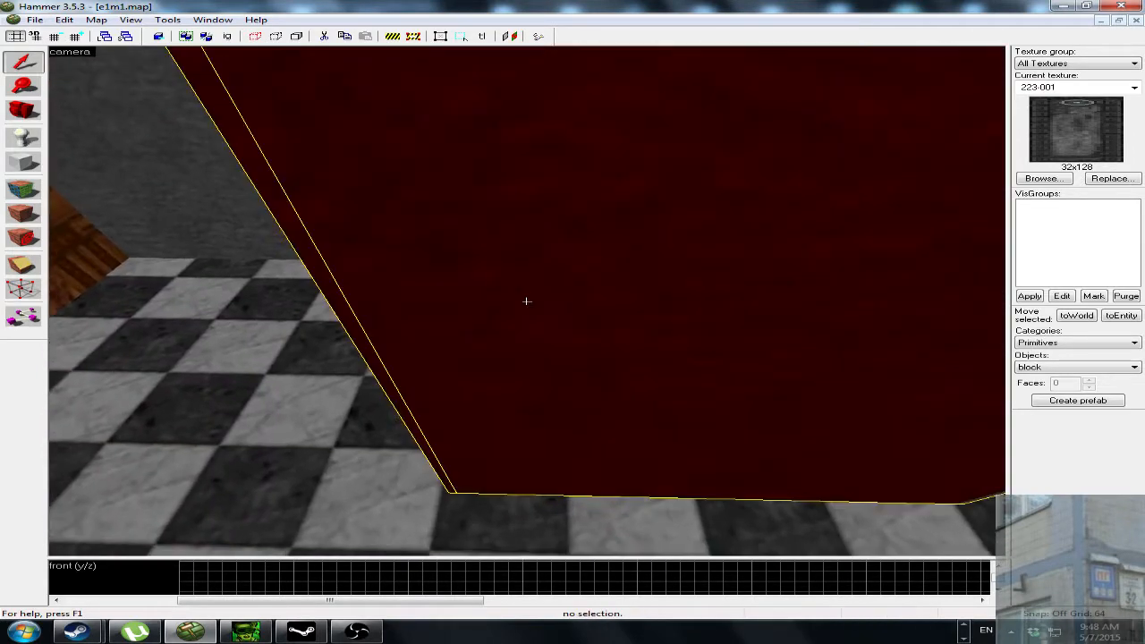
pyautogui.press('s')
# Select the three adjoining solids of the wooden-panelled wall block and inspect them from inside the room and from above the map.
pyautogui.press('z')
pyautogui.click(569, 290)
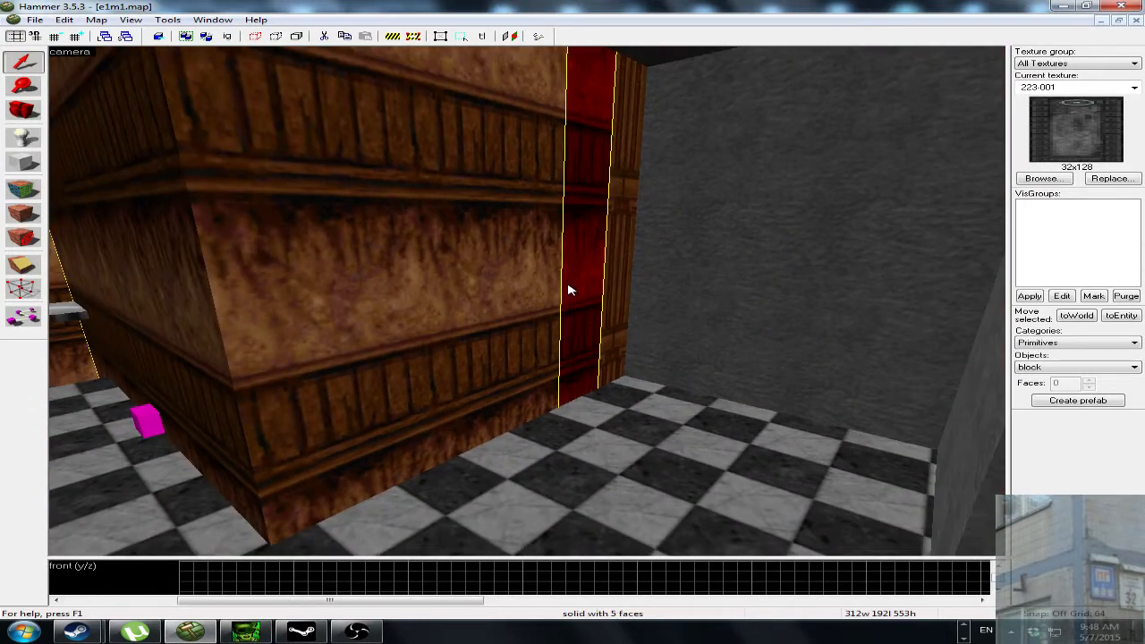
pyautogui.keyDown('ctrl'); pyautogui.click(531, 293); pyautogui.keyUp('ctrl')
pyautogui.keyDown('ctrl'); pyautogui.click(394, 314); pyautogui.keyUp('ctrl')
pyautogui.press('z')
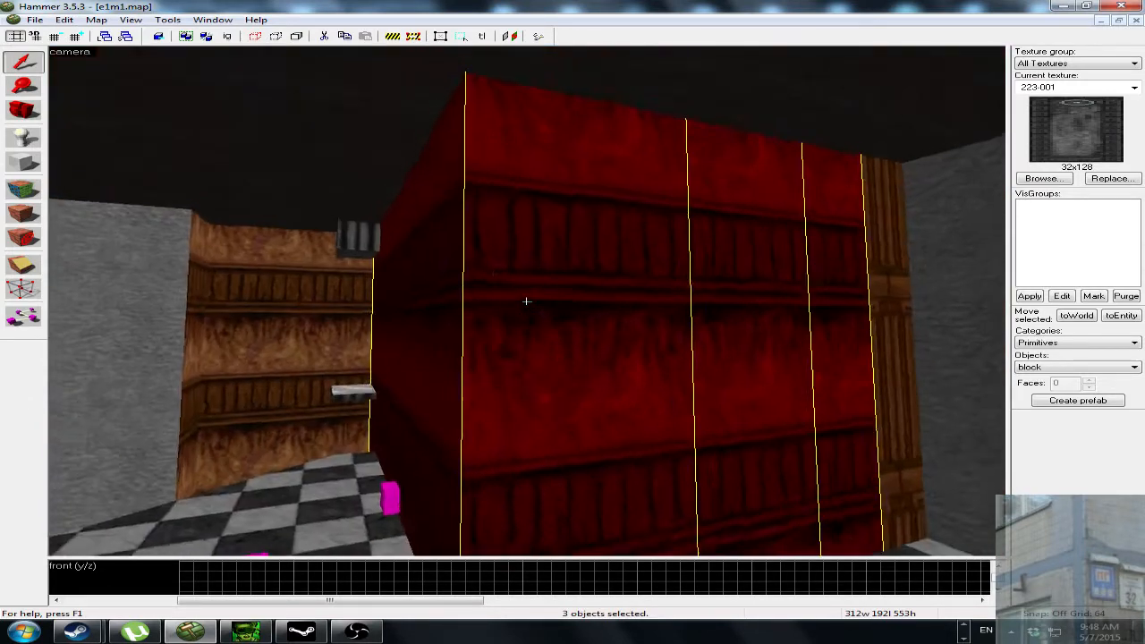
pyautogui.press('w')
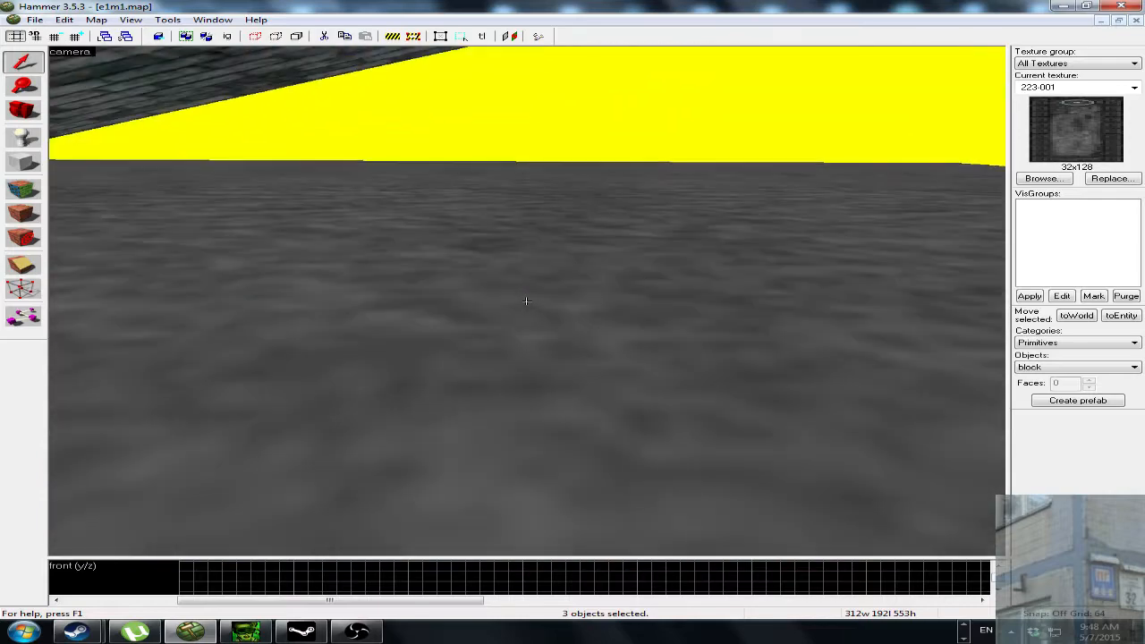
pyautogui.press('s')
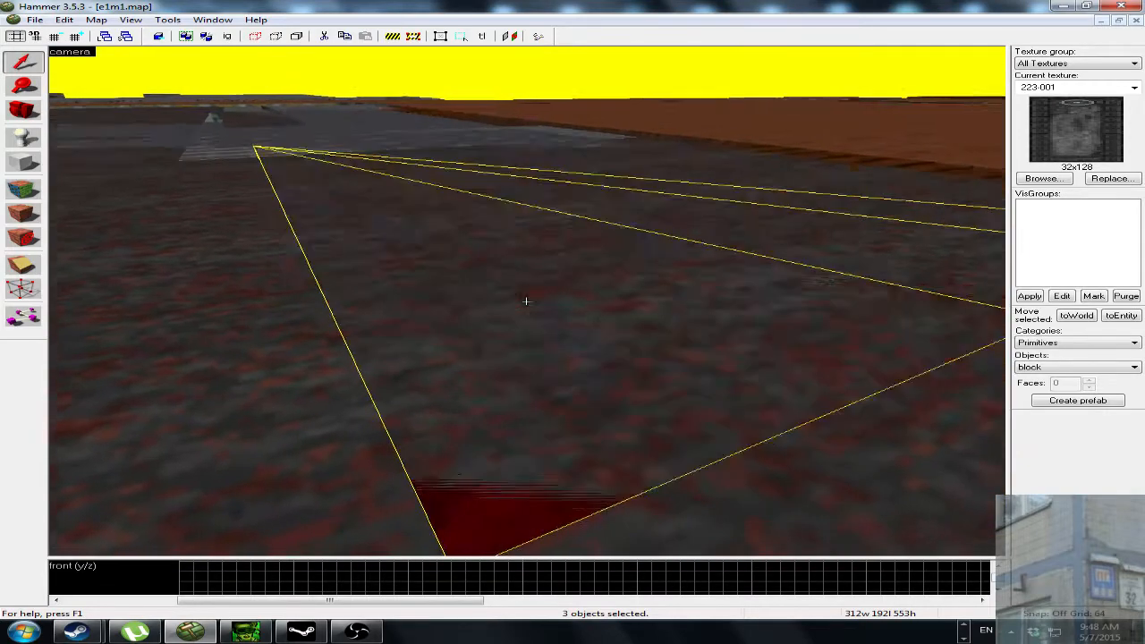
pyautogui.press('w')
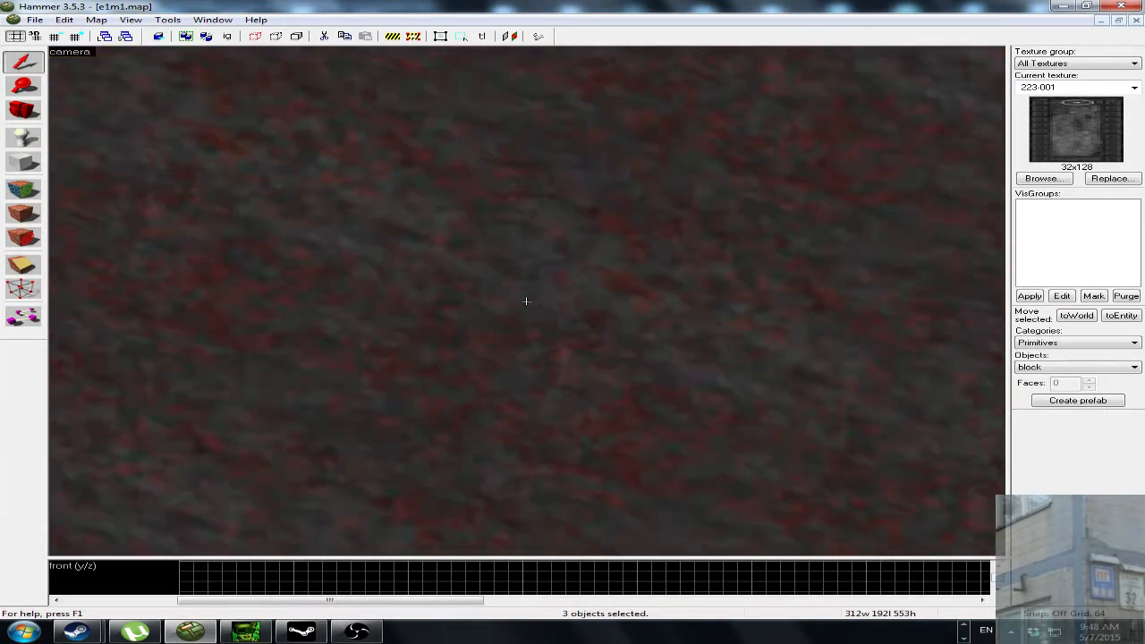
pyautogui.press('w')
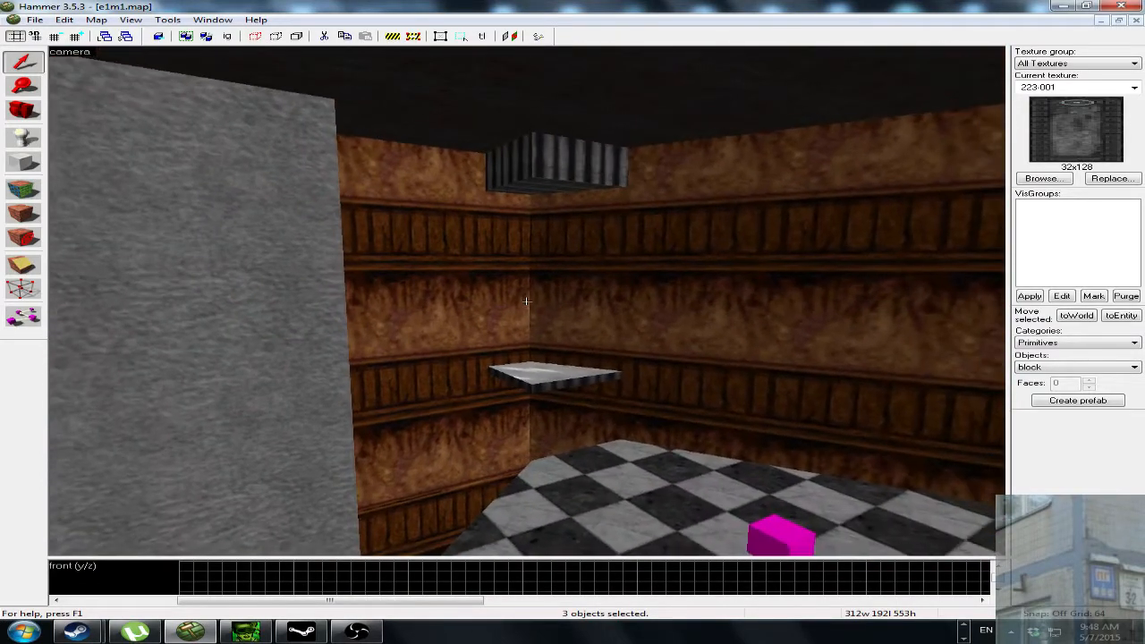
# Examine the corner around the small metal shelf beside the wooden walls, and fly back through the room to the marble doorway.
pyautogui.click(526, 302)
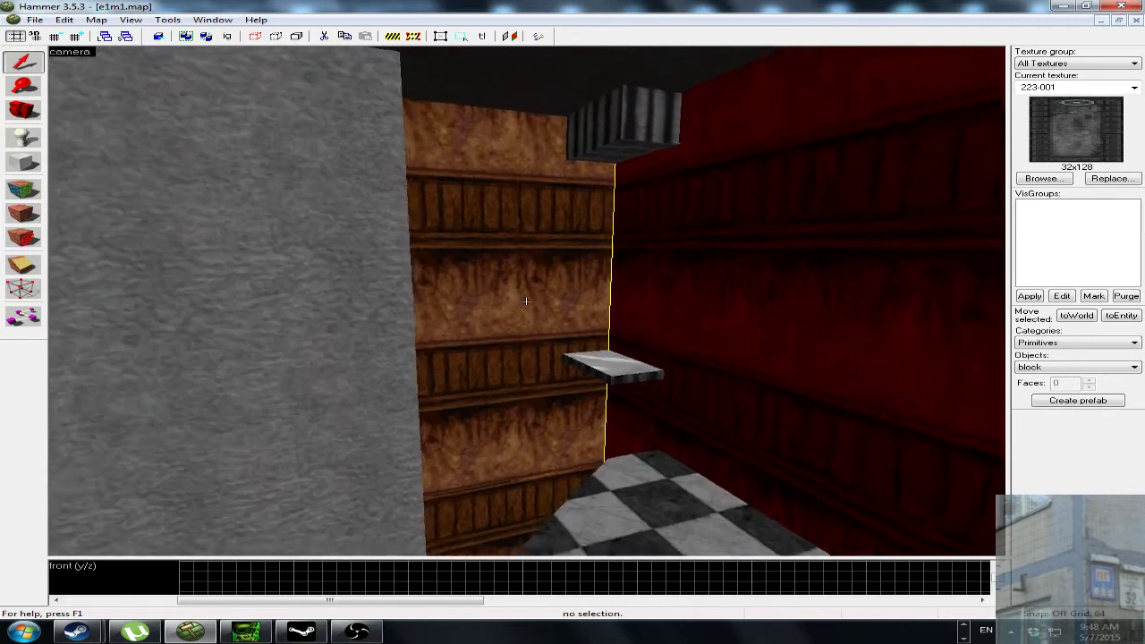
pyautogui.press('w')
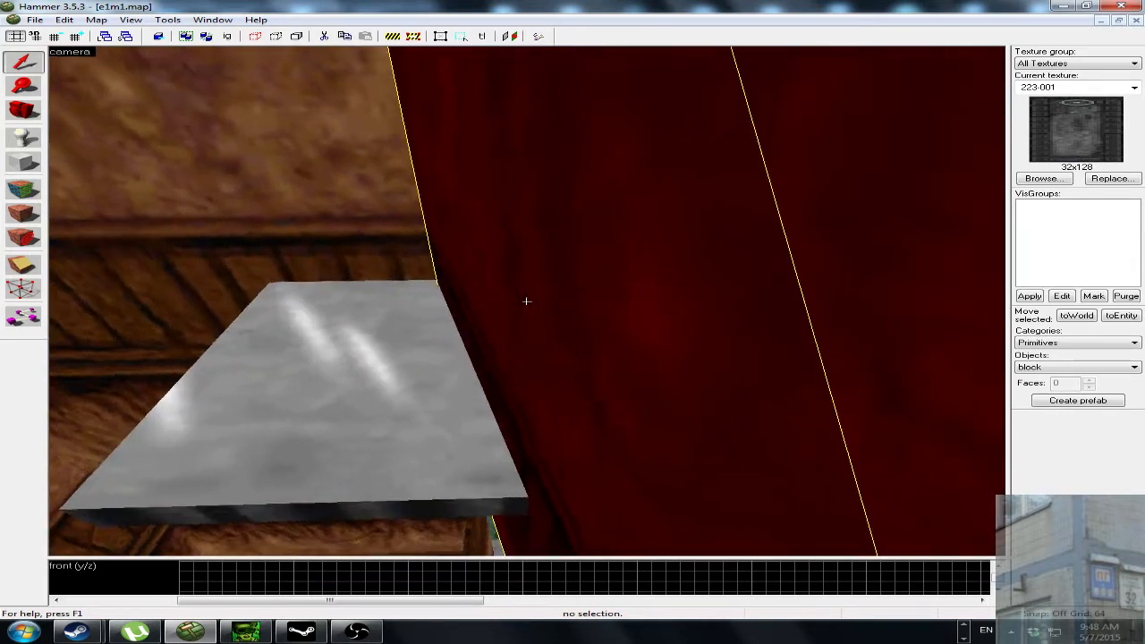
pyautogui.press('s')
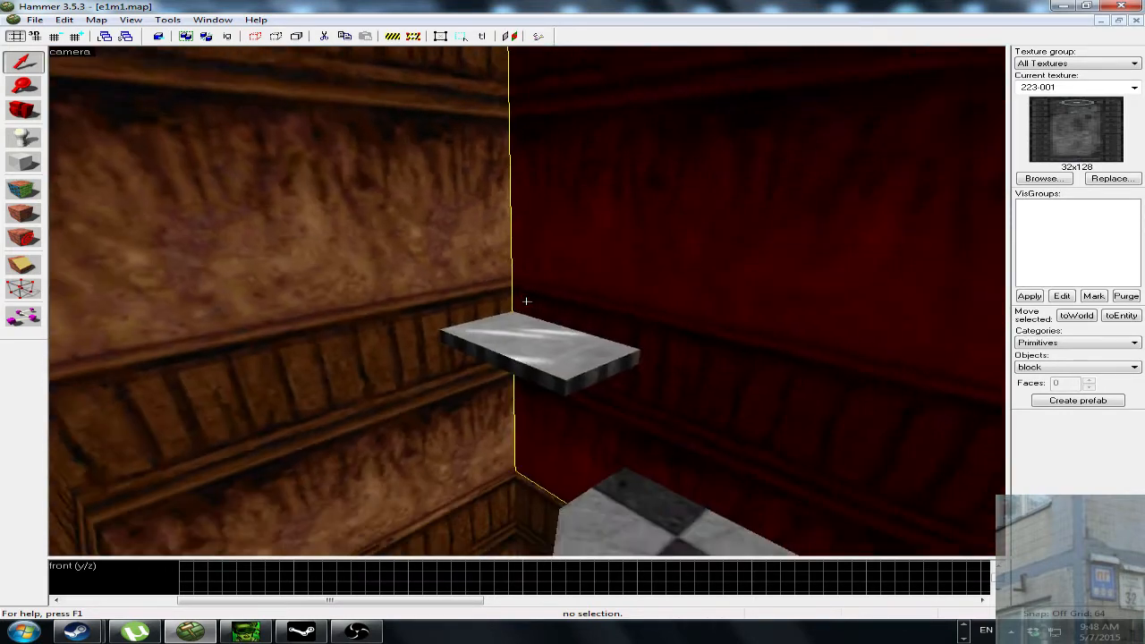
pyautogui.press('w')
pyautogui.press('w')
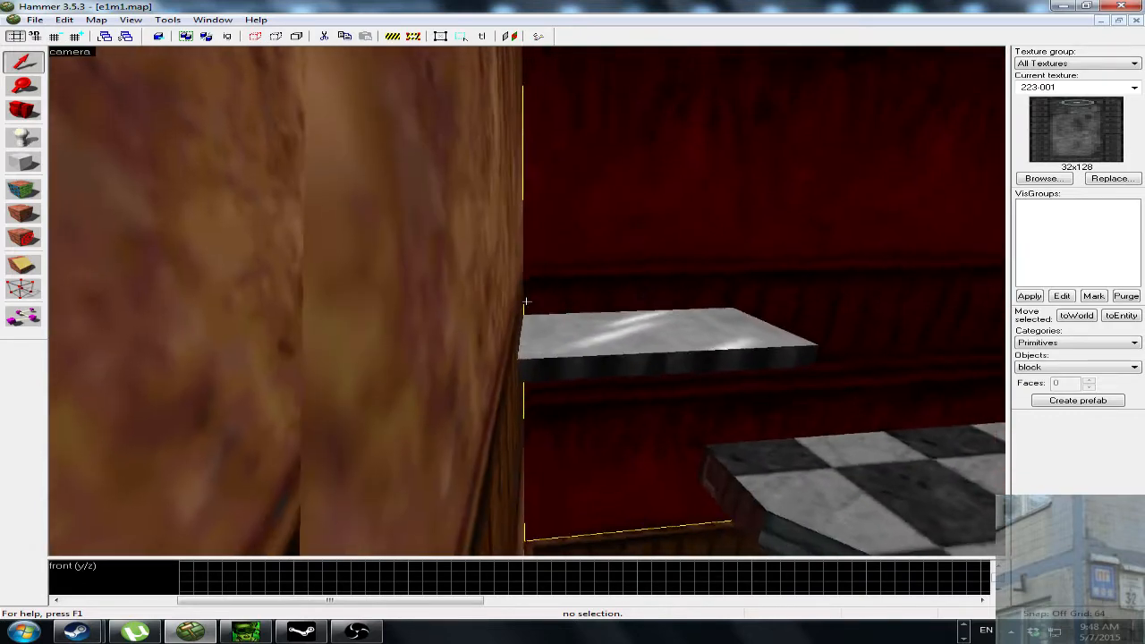
pyautogui.press('s')
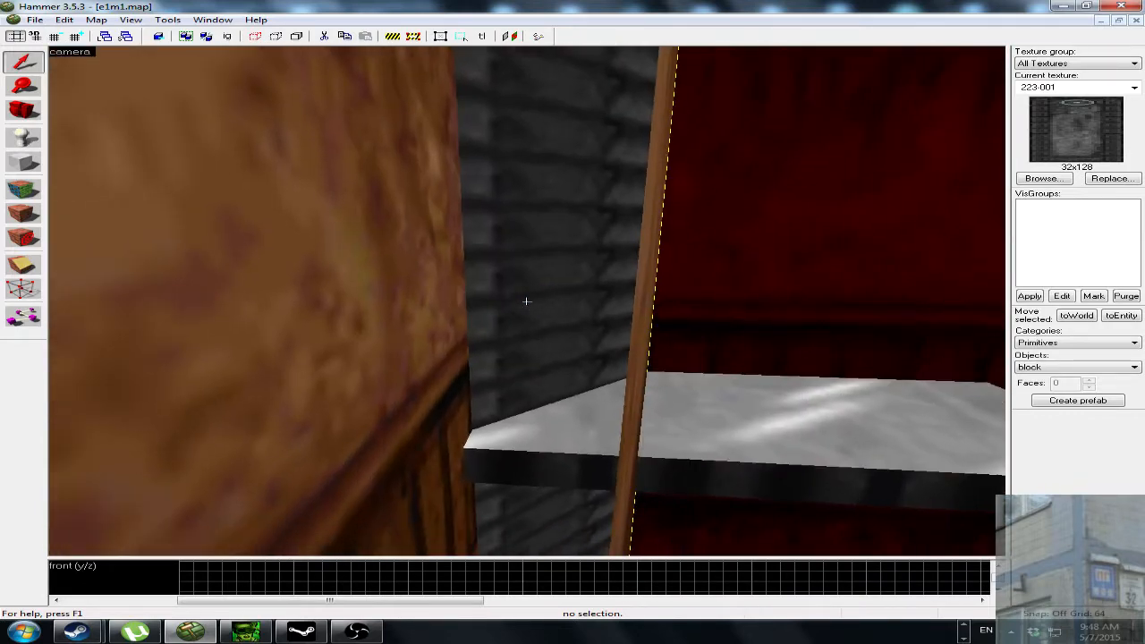
pyautogui.press('w')
pyautogui.press('s')
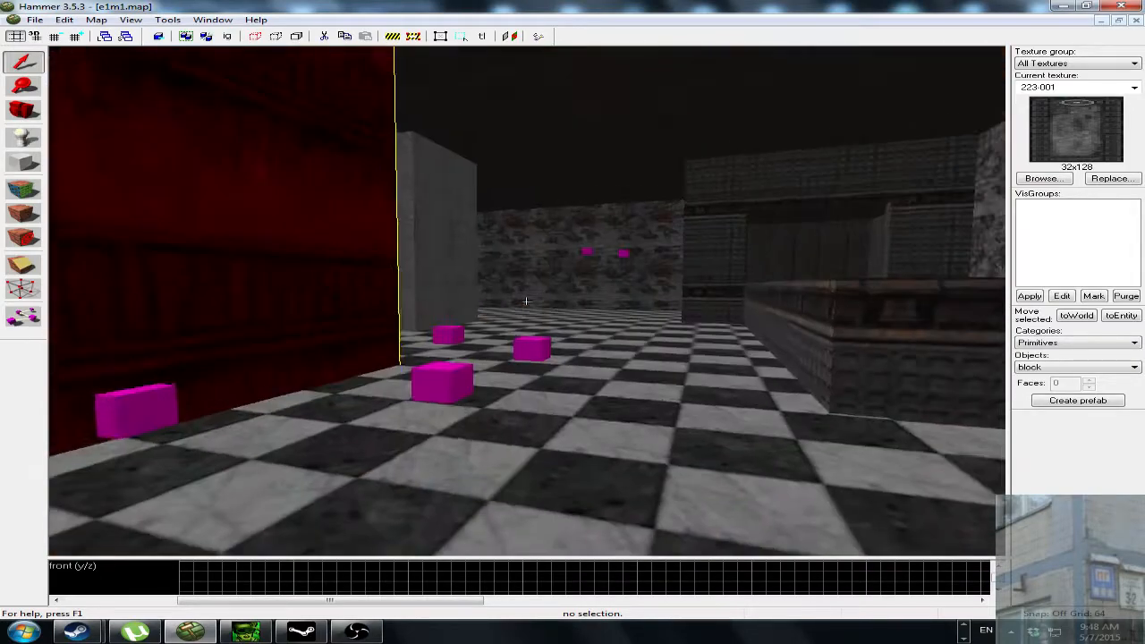
pyautogui.press('w')
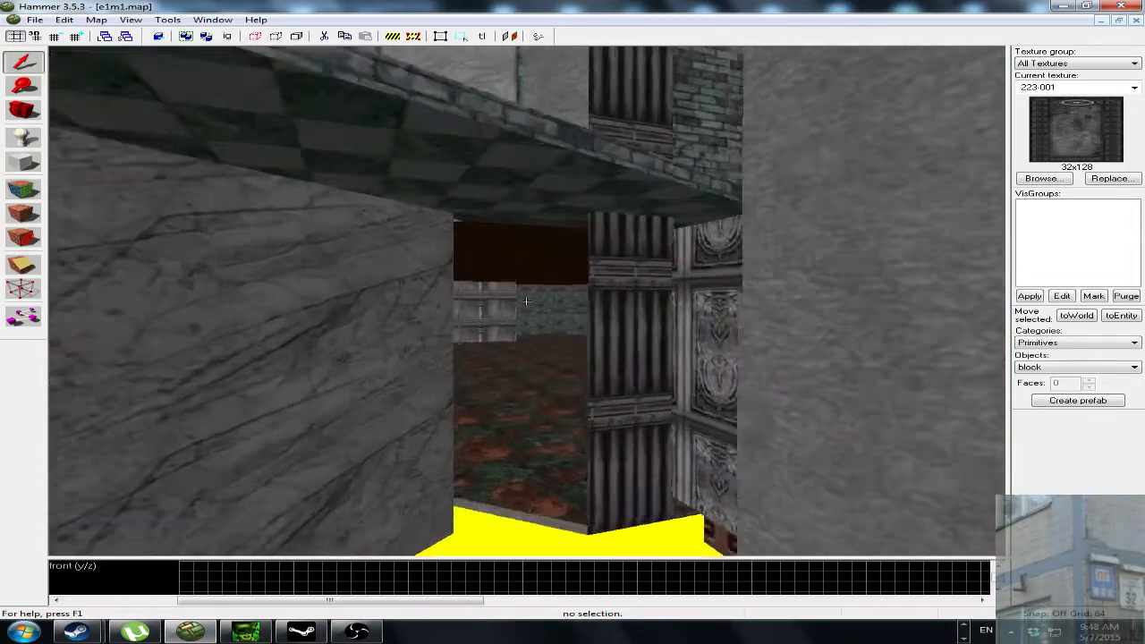
# Open e2m1.map from the MAPS_HL_ folder, listing files of type Game Maps (*.map).
pyautogui.press('z')
pyautogui.click(34, 19)
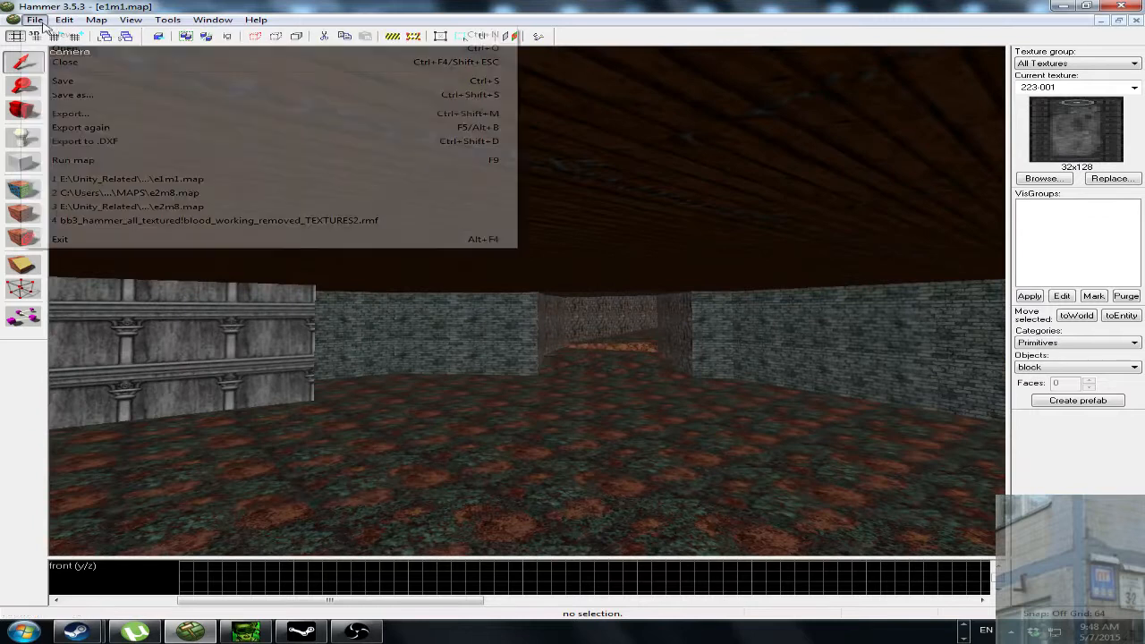
pyautogui.click(61, 51)
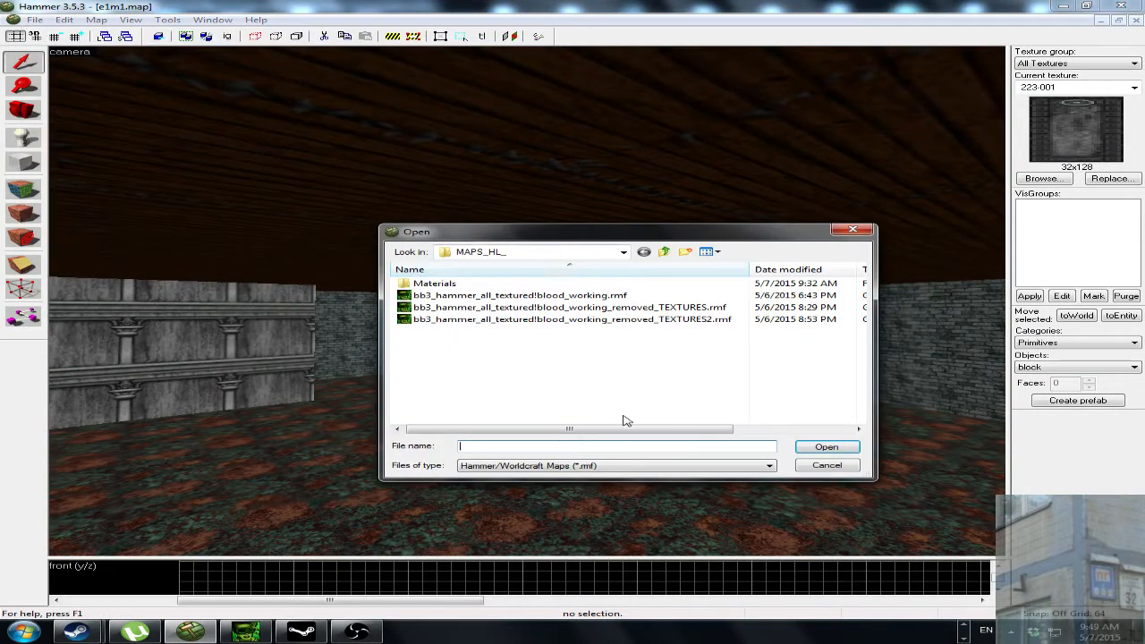
pyautogui.click(586, 466)
pyautogui.click(548, 484)
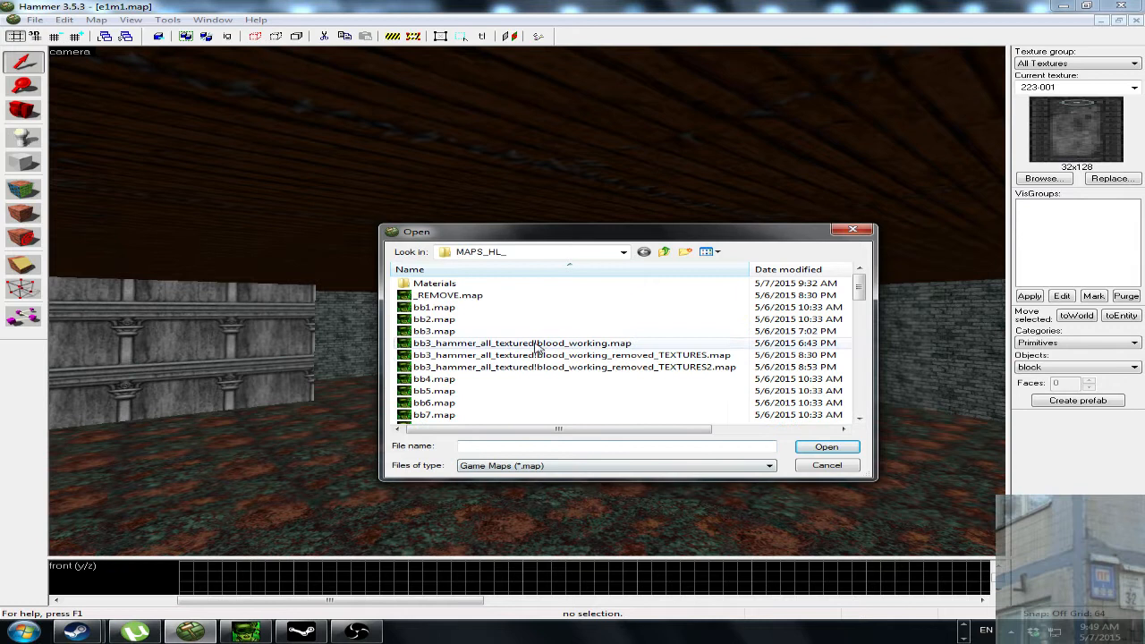
pyautogui.moveTo(862, 295); pyautogui.dragTo(856, 330)
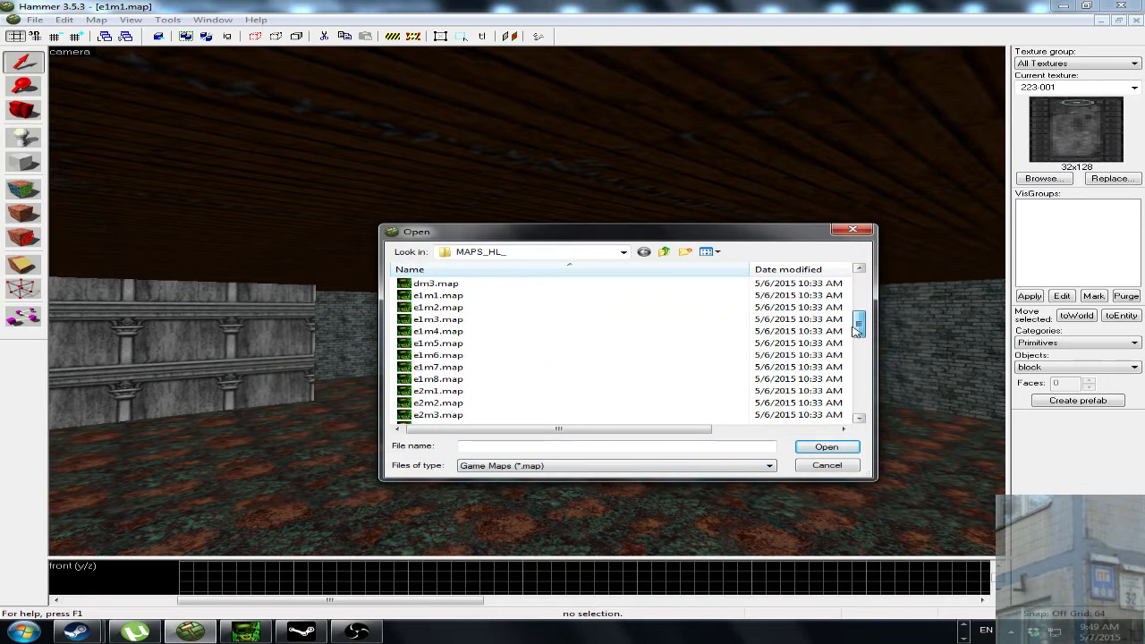
pyautogui.click(447, 391)
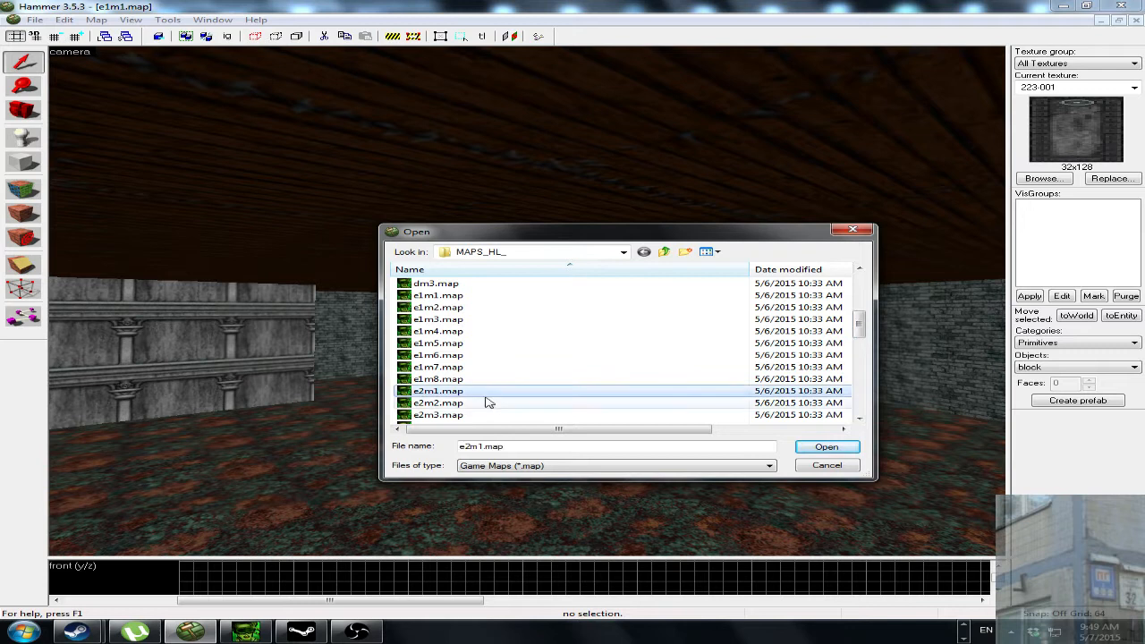
pyautogui.click(827, 448)
pyautogui.click(653, 357)
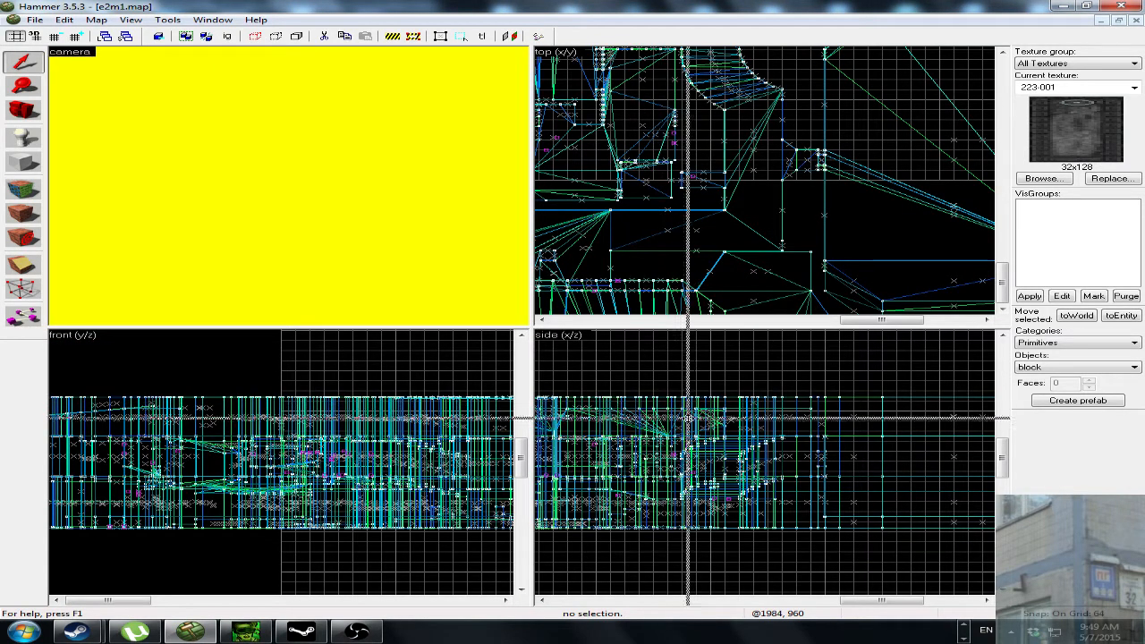
# Enlarge the top view, select all objects of the e2m1 map and move them up until the main level lies within the grid.
pyautogui.moveTo(688, 417); pyautogui.dragTo(345, 477)
pyautogui.scroll(-3, 659, 204)
pyautogui.scroll(-6, 659, 230)
pyautogui.scroll(-2, 591, 215)
pyautogui.hotkey('ctrl', 'a')
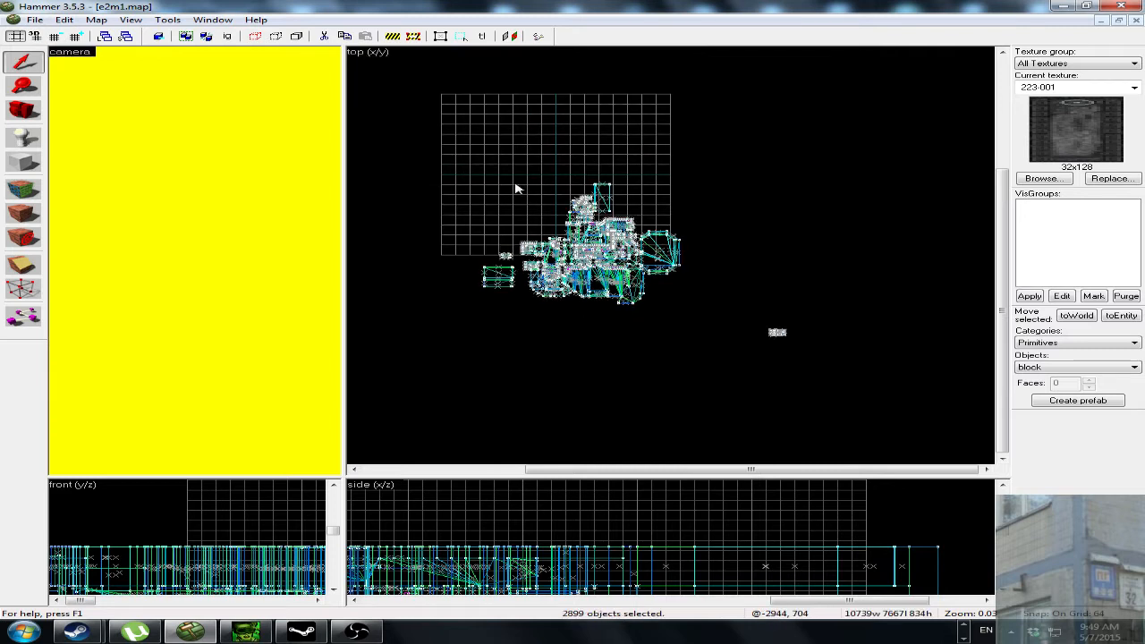
pyautogui.moveTo(610, 253); pyautogui.dragTo(584, 128)
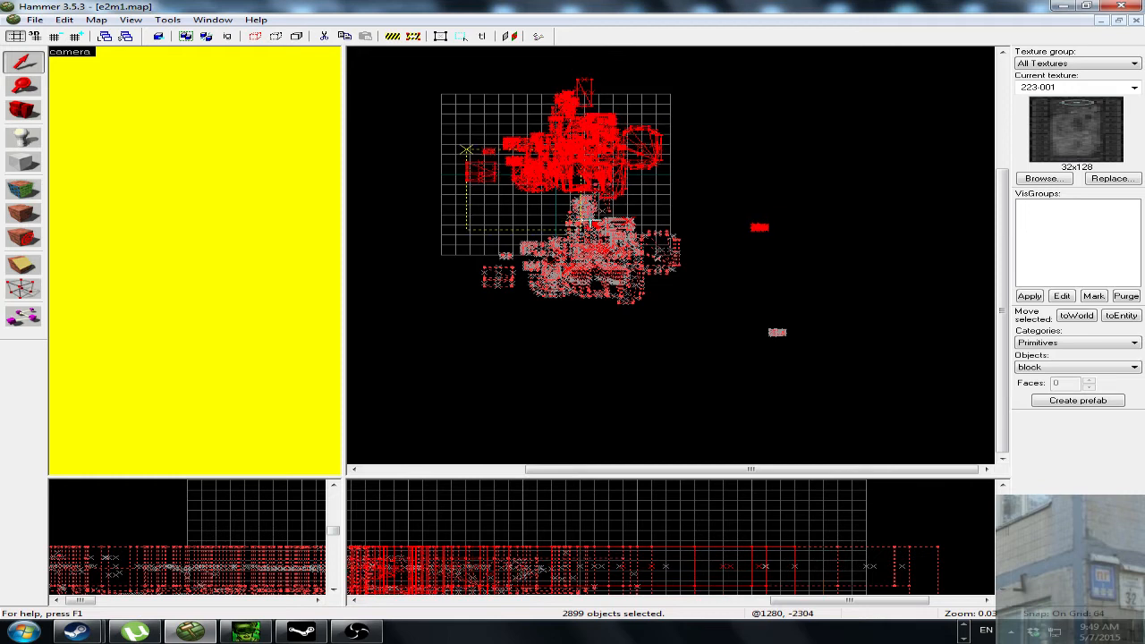
pyautogui.moveTo(590, 222); pyautogui.dragTo(592, 237)
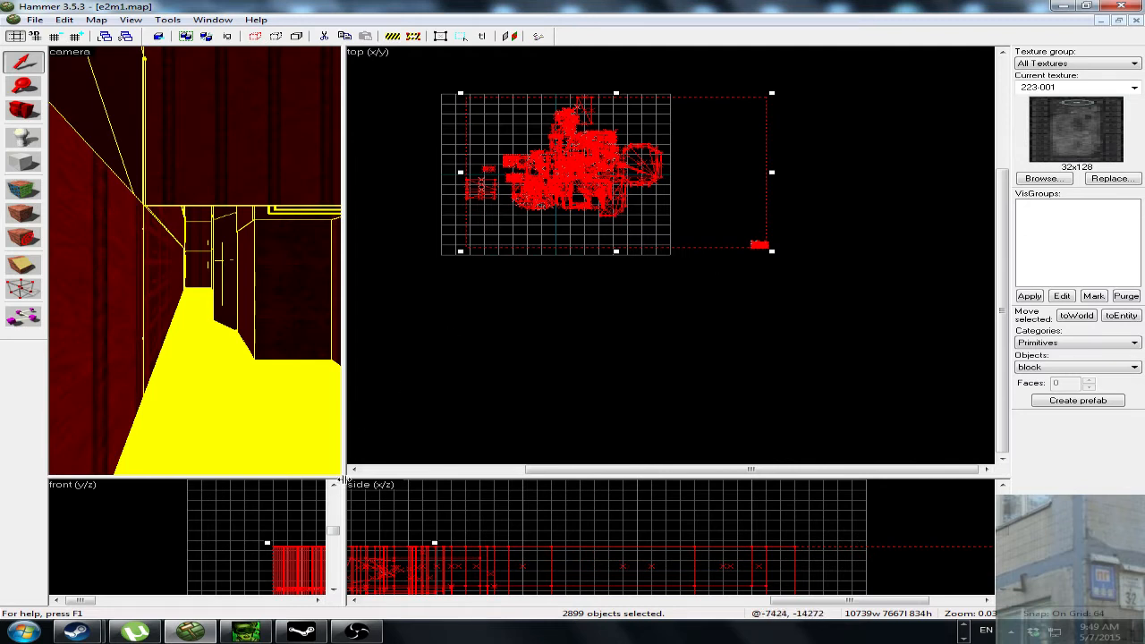
# Clear the selection, enlarge the camera view and examine the e2m1 rooms, from the green-tiled wall to the stone-walled hall with steps.
pyautogui.moveTo(343, 481); pyautogui.dragTo(889, 522)
pyautogui.click(448, 346)
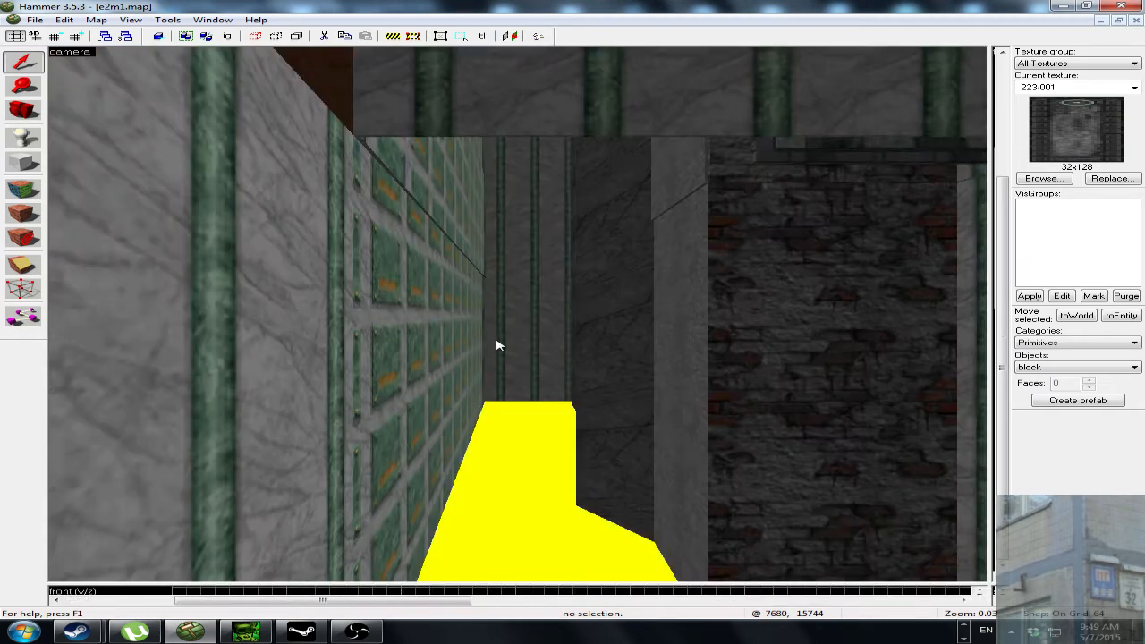
pyautogui.press('z')
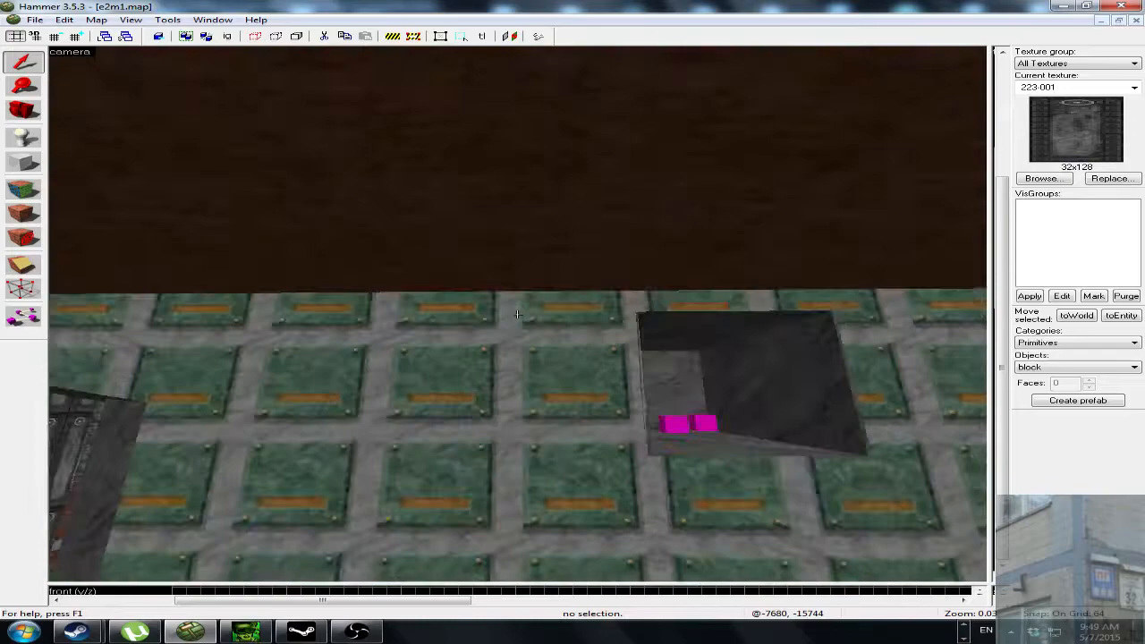
pyautogui.press('w')
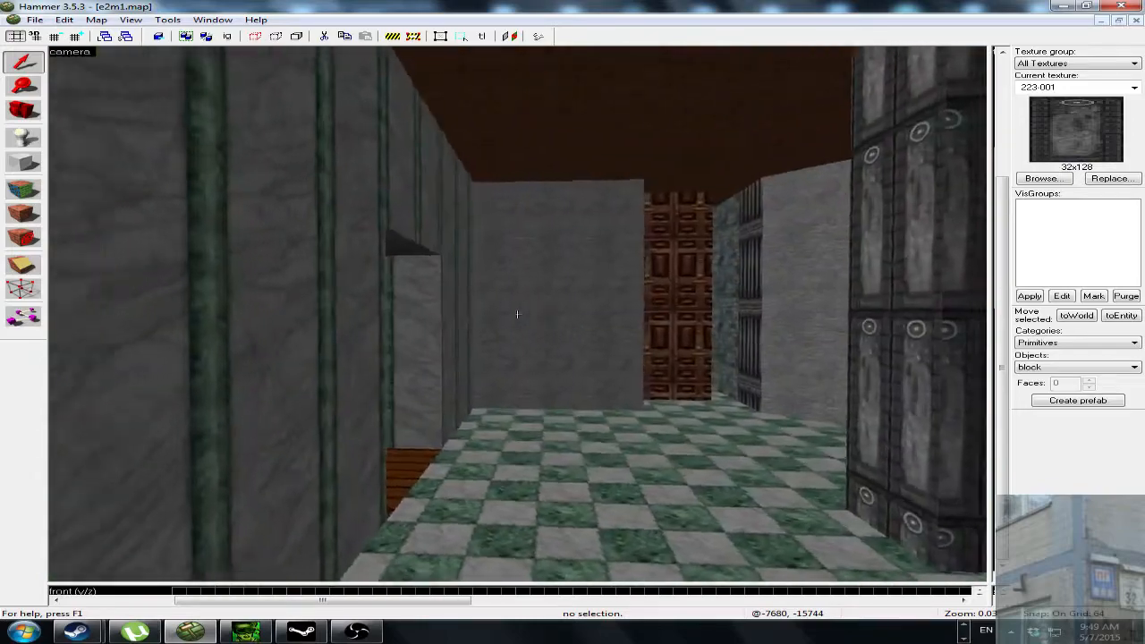
pyautogui.press('w')
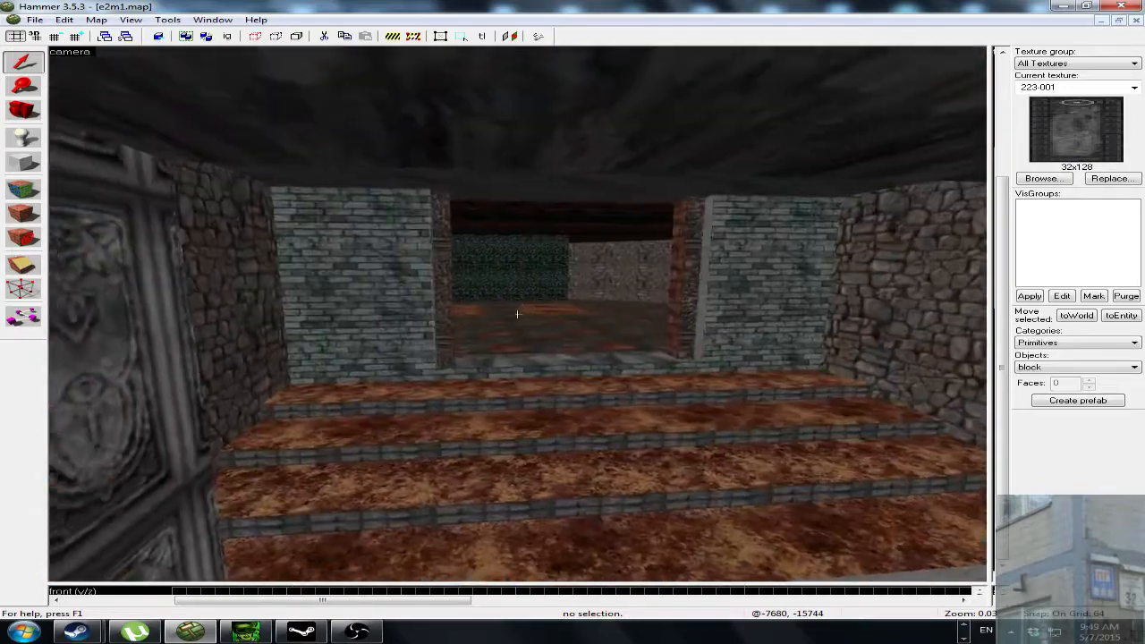
pyautogui.press('w')
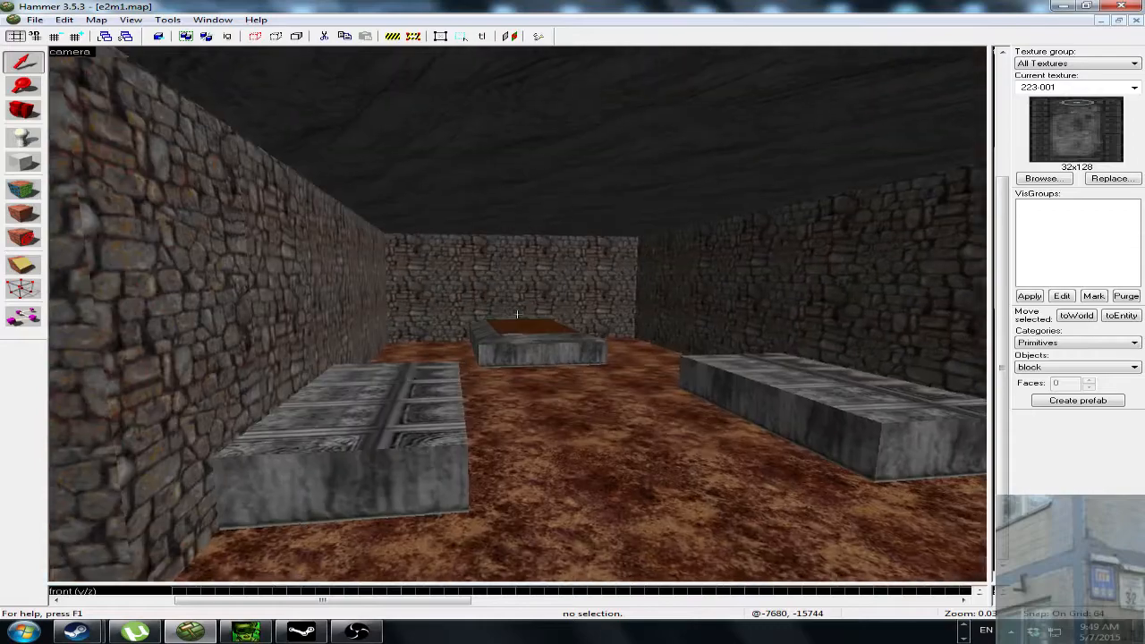
pyautogui.press('w')
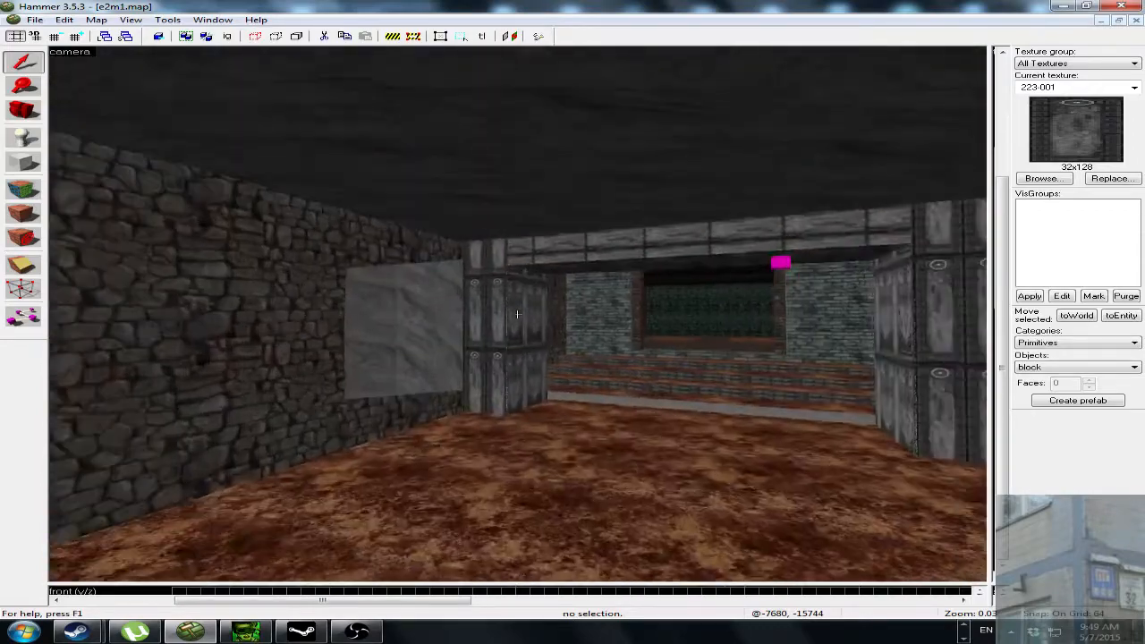
pyautogui.press('w')
pyautogui.press('z')
# Minimize the editor and Object Viewer windows and open the project's Assets\MAPS_HL_ folder in Windows Explorer.
pyautogui.click(1064, 7)
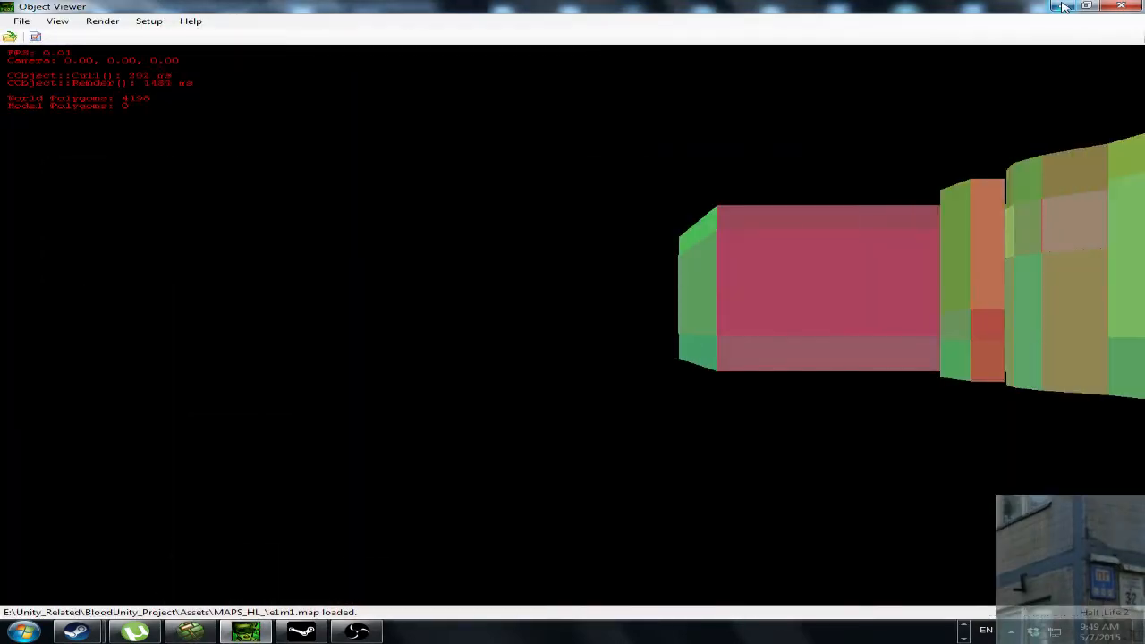
pyautogui.click(1064, 6)
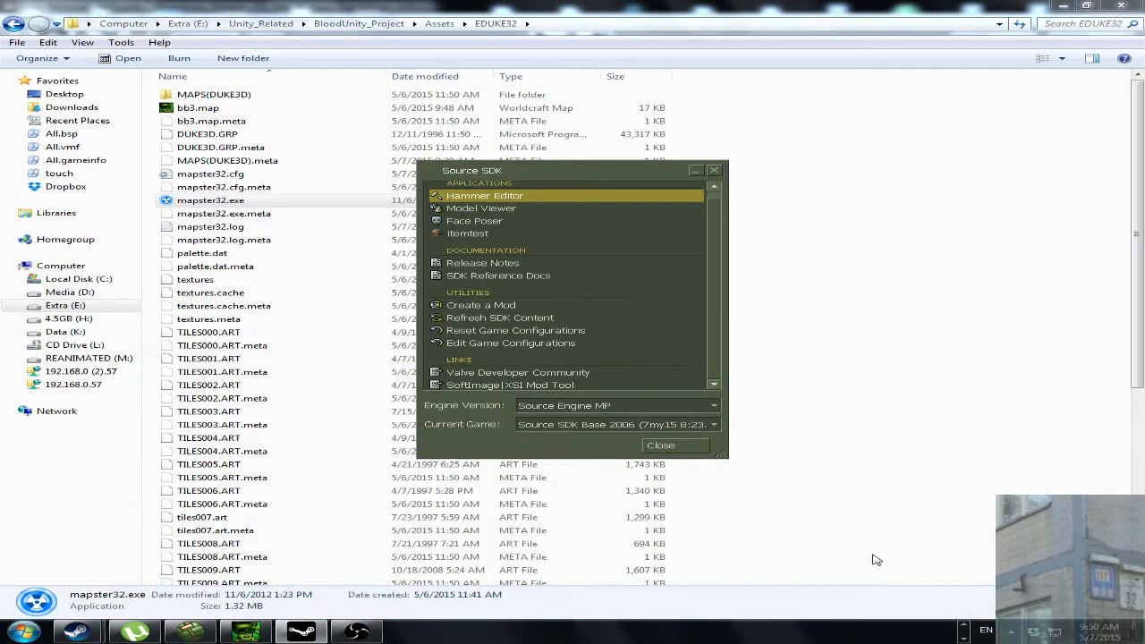
pyautogui.click(438, 23)
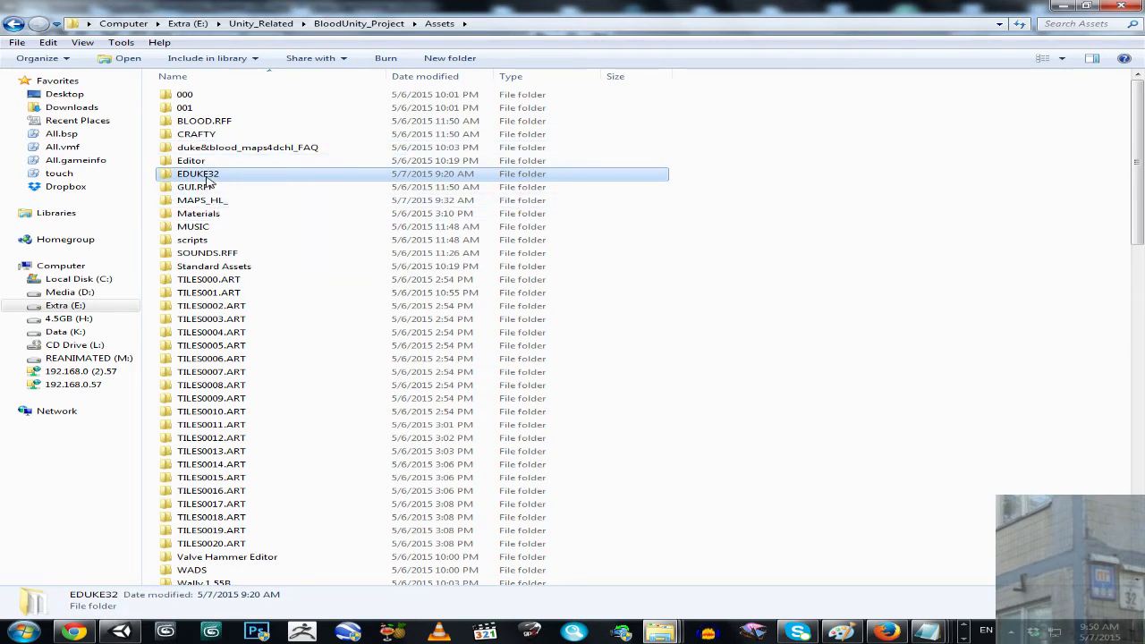
pyautogui.click(205, 204)
pyautogui.doubleClick(205, 203)
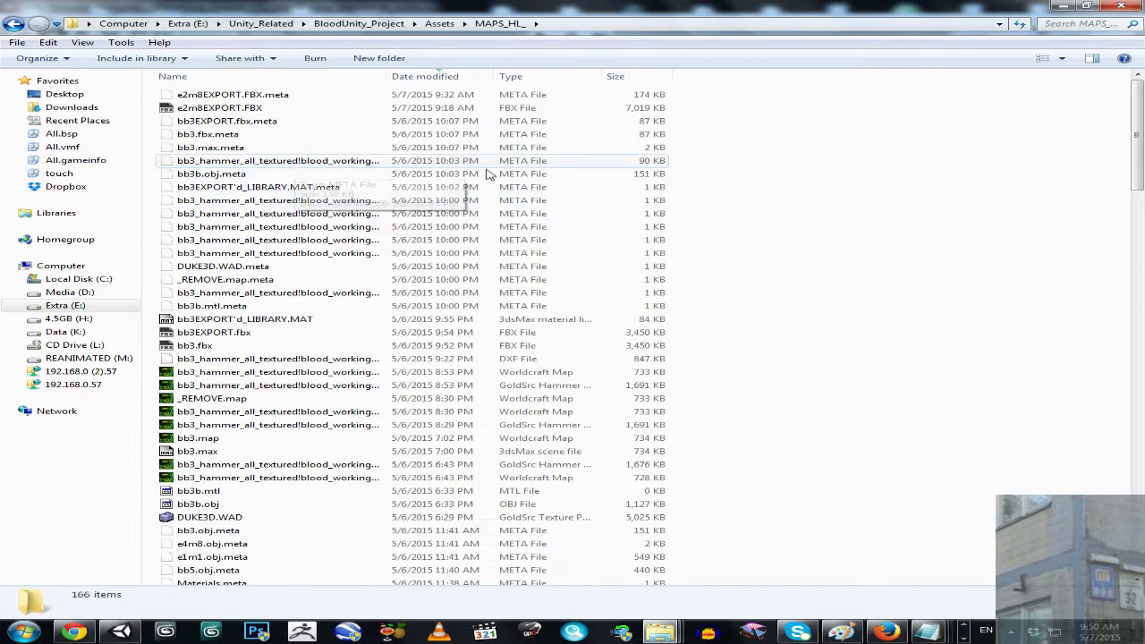
# Sort the MAPS_HL_ folder by name and compare the file sizes of e1m1.map and e2m1.map.
pyautogui.moveTo(1138, 143); pyautogui.dragTo(1139, 231)
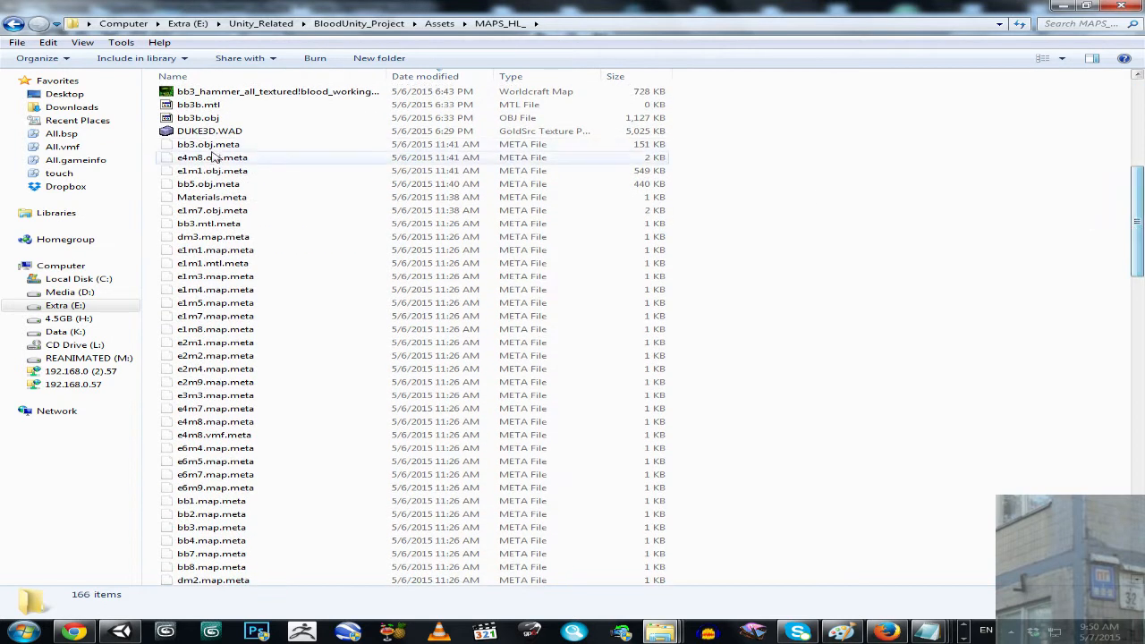
pyautogui.click(271, 78)
pyautogui.moveTo(1138, 114); pyautogui.dragTo(1141, 255)
pyautogui.click(614, 349)
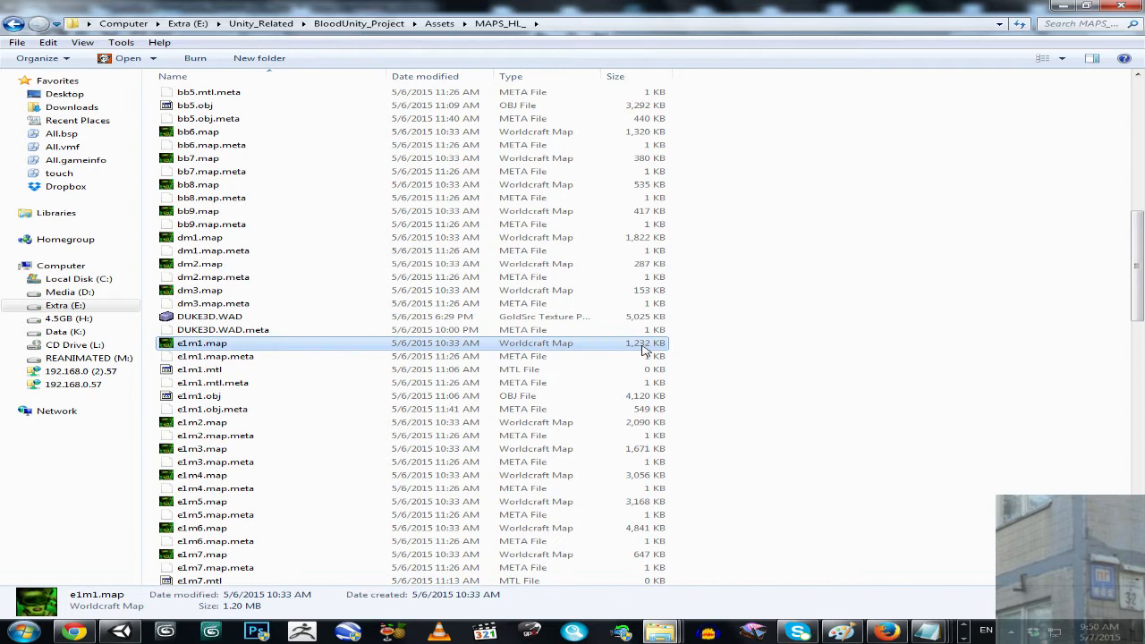
pyautogui.scroll(-2, 658, 323)
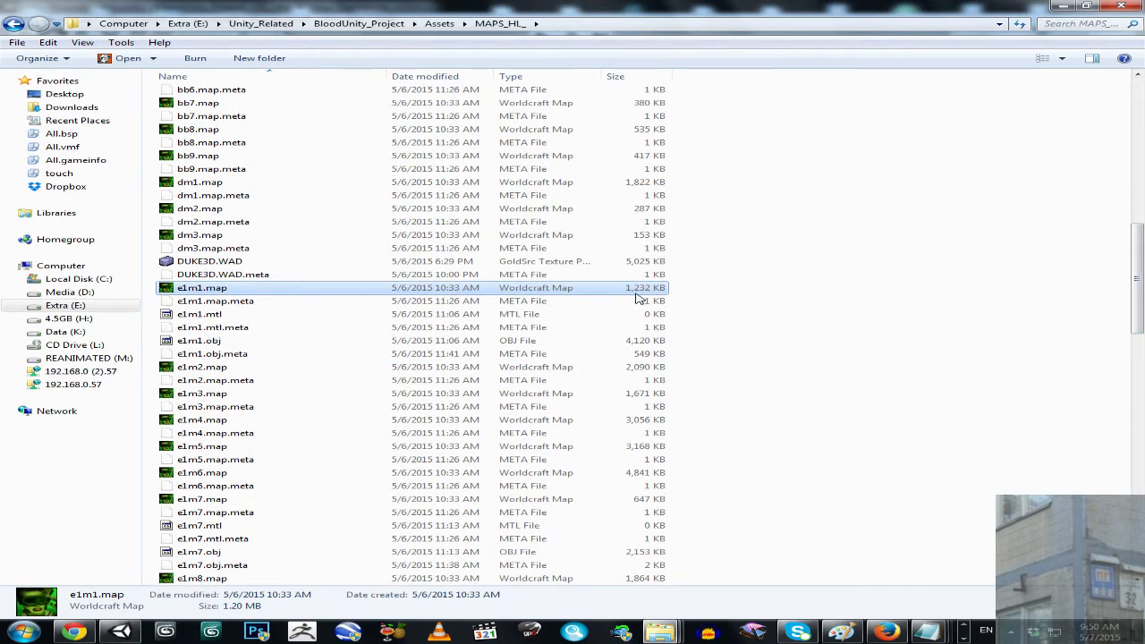
pyautogui.moveTo(1141, 285); pyautogui.dragTo(1139, 309)
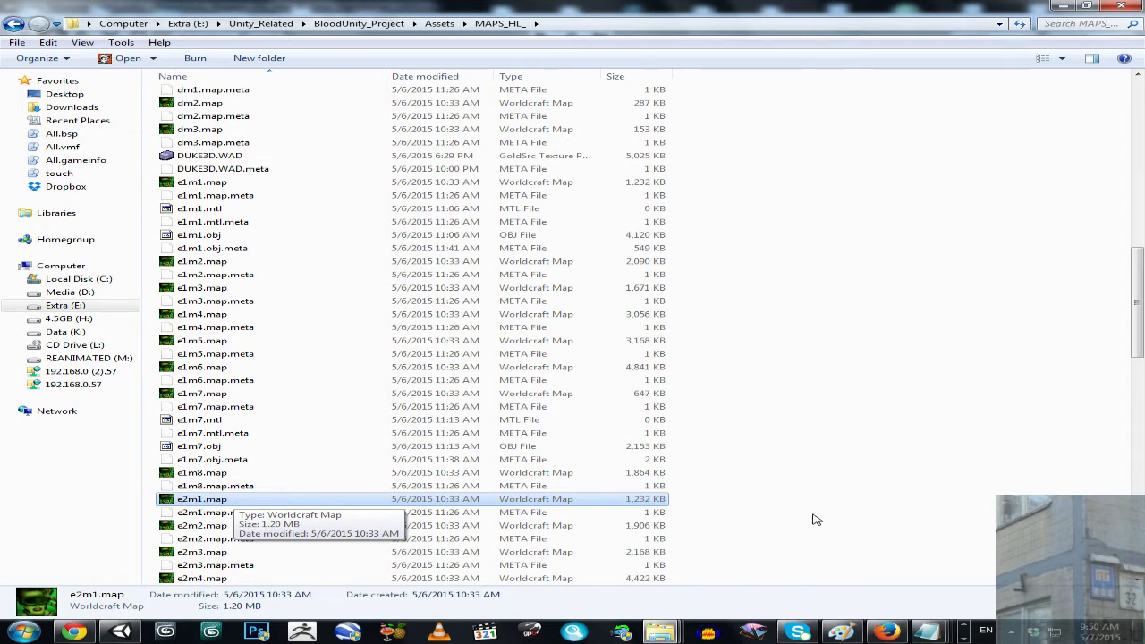
# Switch back to Hammer and open e2m2.map from the MAPS_HL_ folder, listing files of type Game Maps (*.map).
pyautogui.click(964, 638)
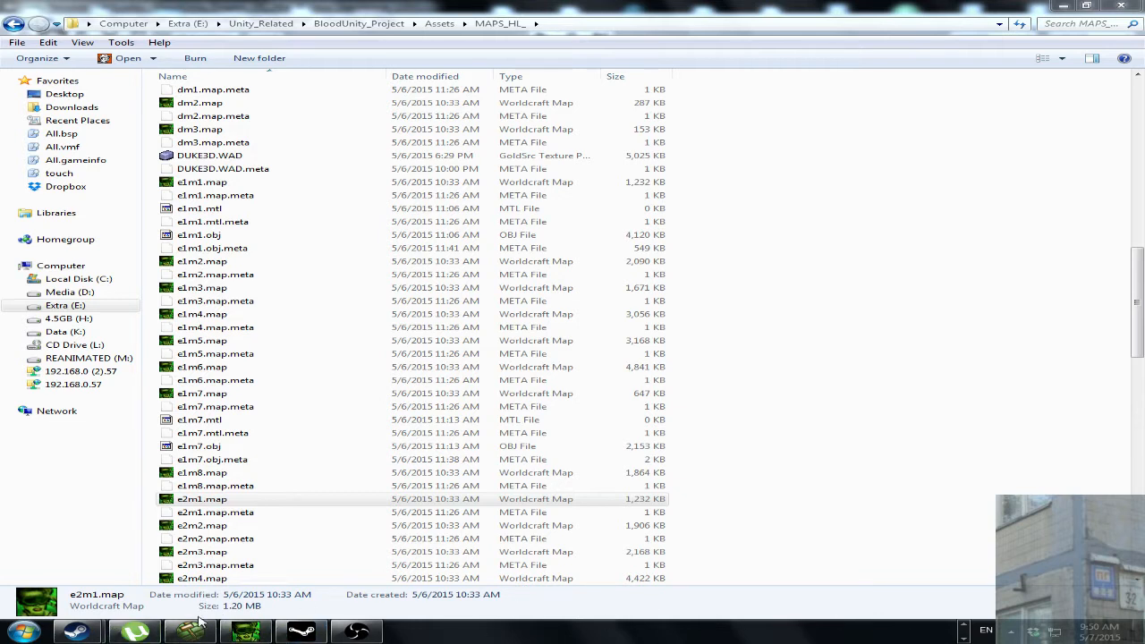
pyautogui.click(245, 632)
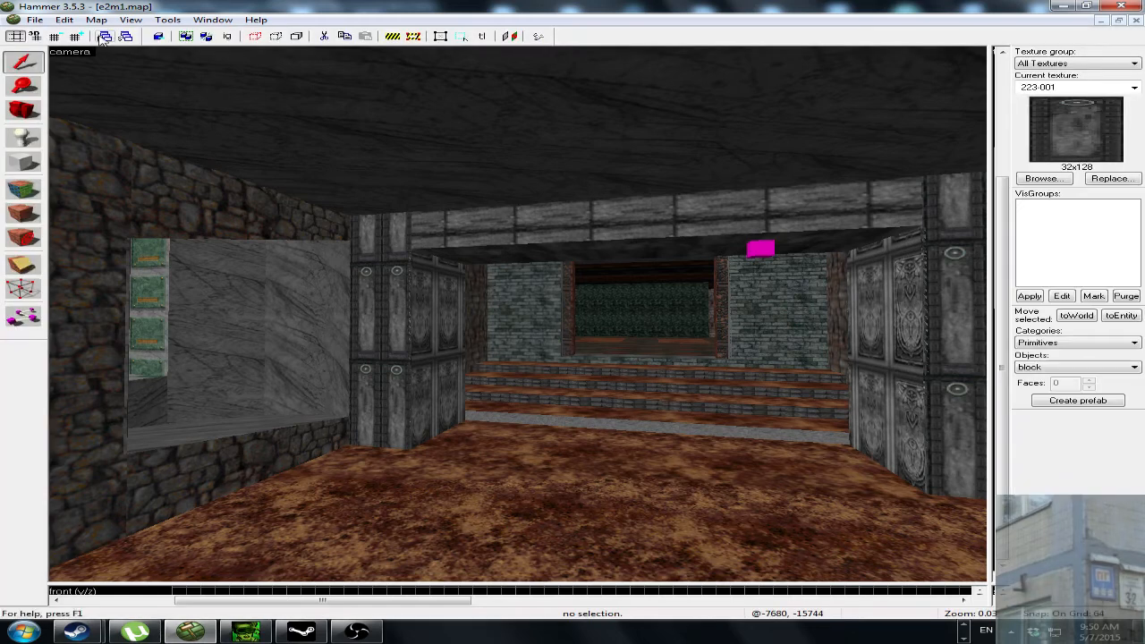
pyautogui.click(34, 20)
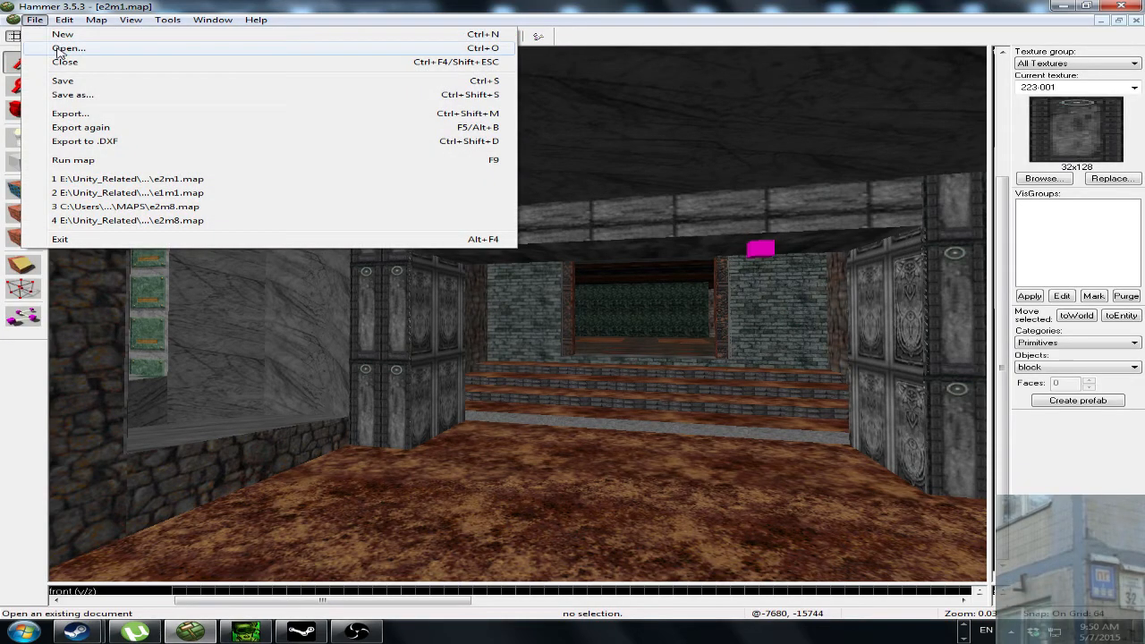
pyautogui.click(59, 50)
pyautogui.click(750, 465)
pyautogui.click(750, 478)
pyautogui.moveTo(859, 290); pyautogui.dragTo(862, 363)
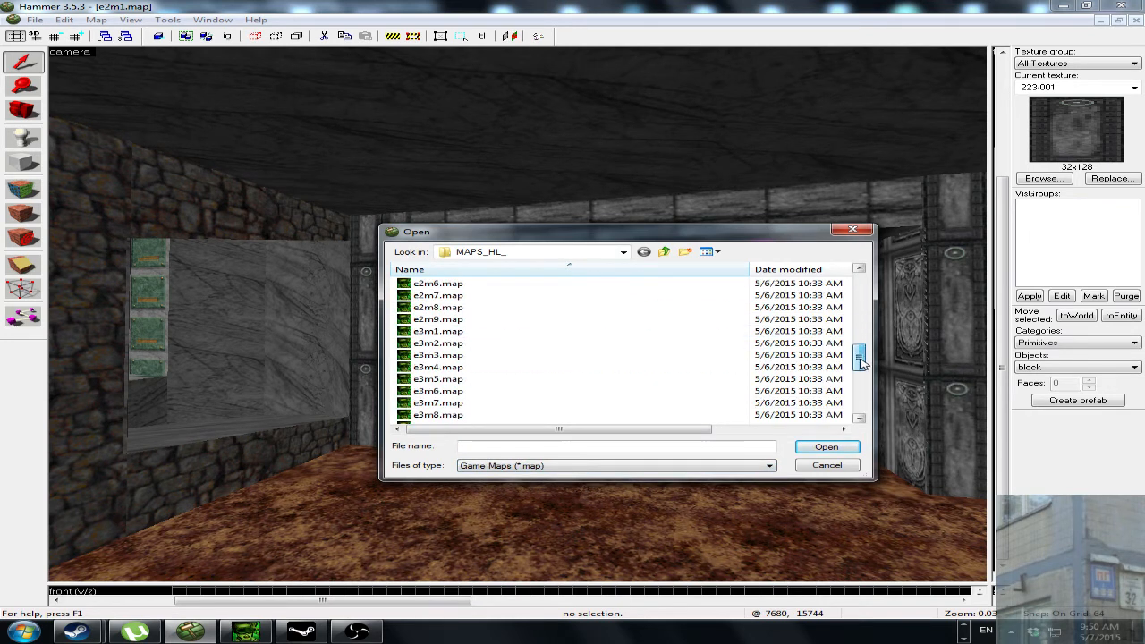
pyautogui.moveTo(859, 358); pyautogui.dragTo(859, 346)
pyautogui.click(464, 296)
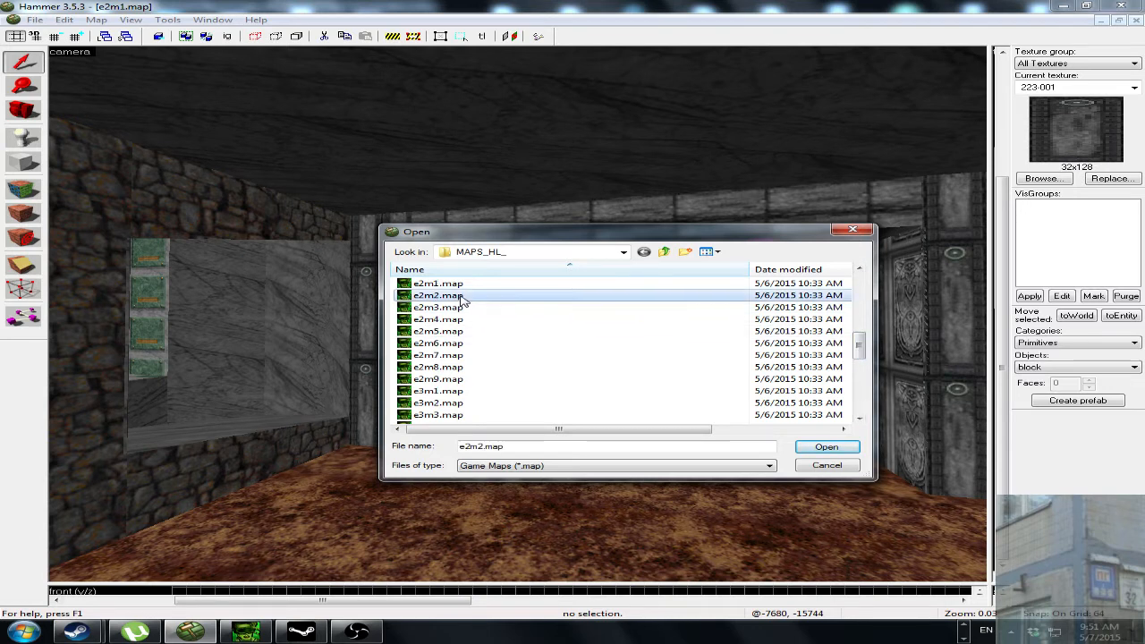
pyautogui.click(837, 449)
pyautogui.click(666, 354)
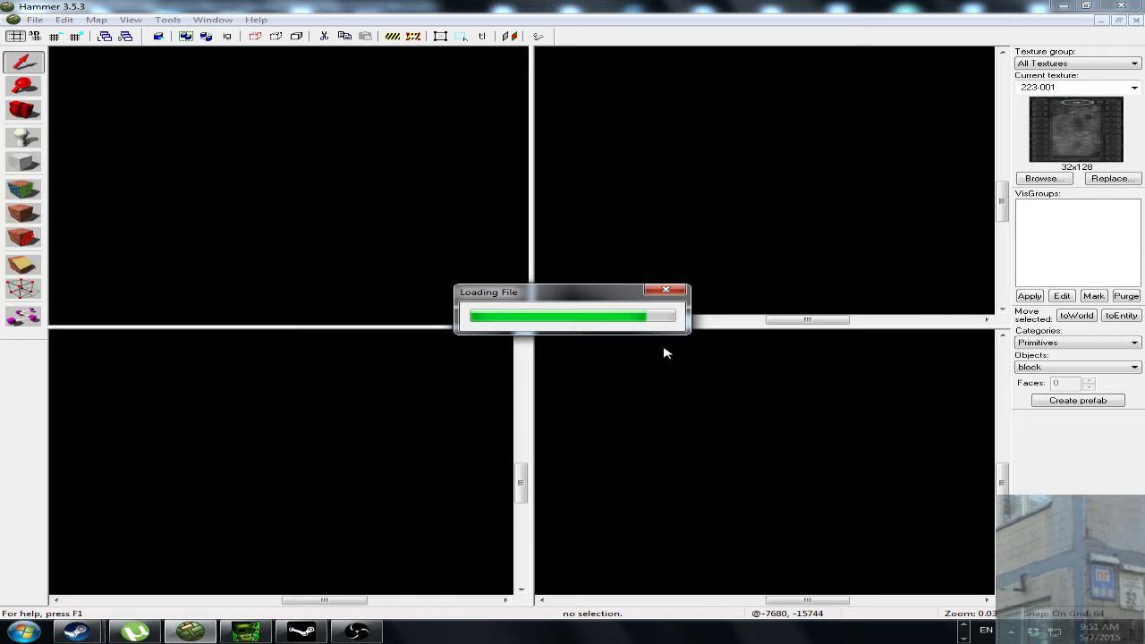
pyautogui.click(666, 347)
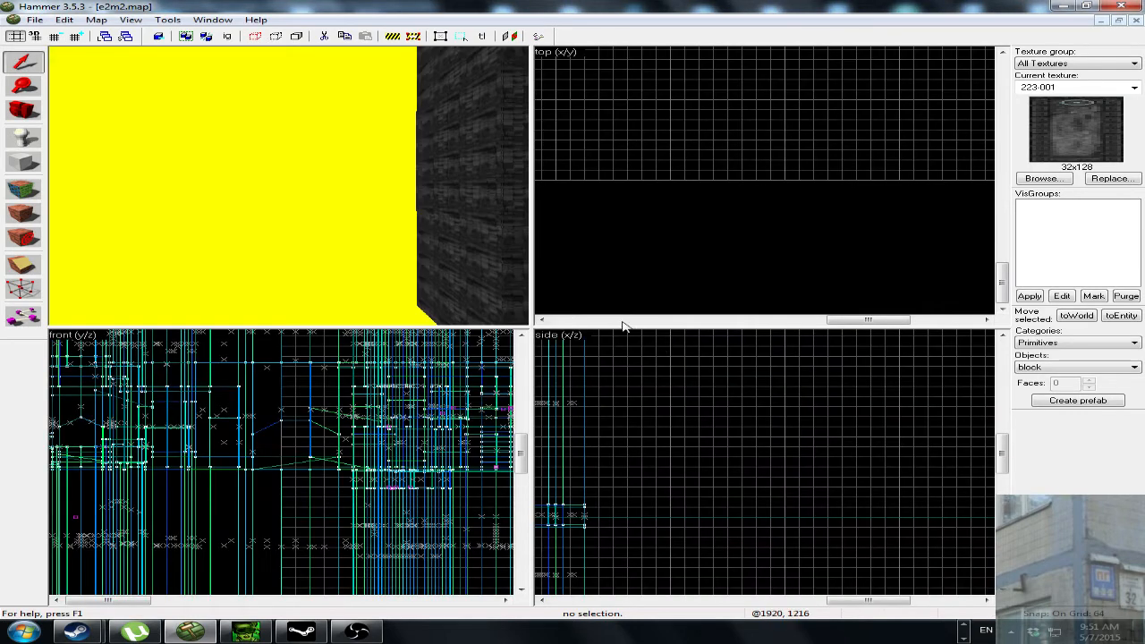
# Select all objects of the e2m2 map, move them diagonally up and right in the top view, and clear the selection.
pyautogui.scroll(-5, 758, 183)
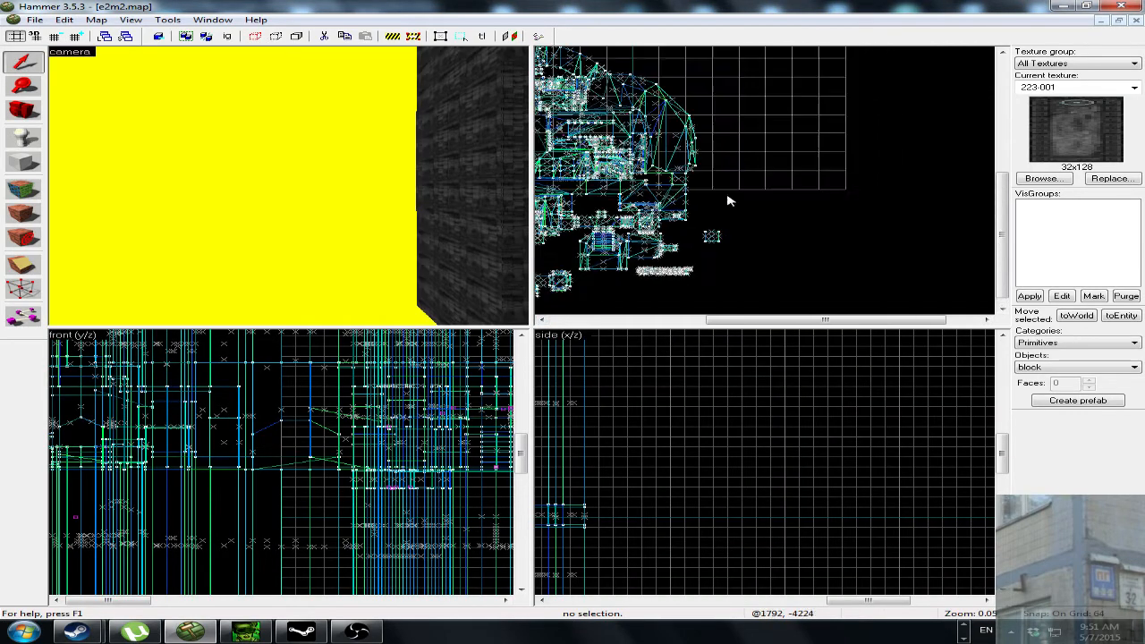
pyautogui.moveTo(682, 208); pyautogui.dragTo(772, 192)
pyautogui.hotkey('ctrl', 'a')
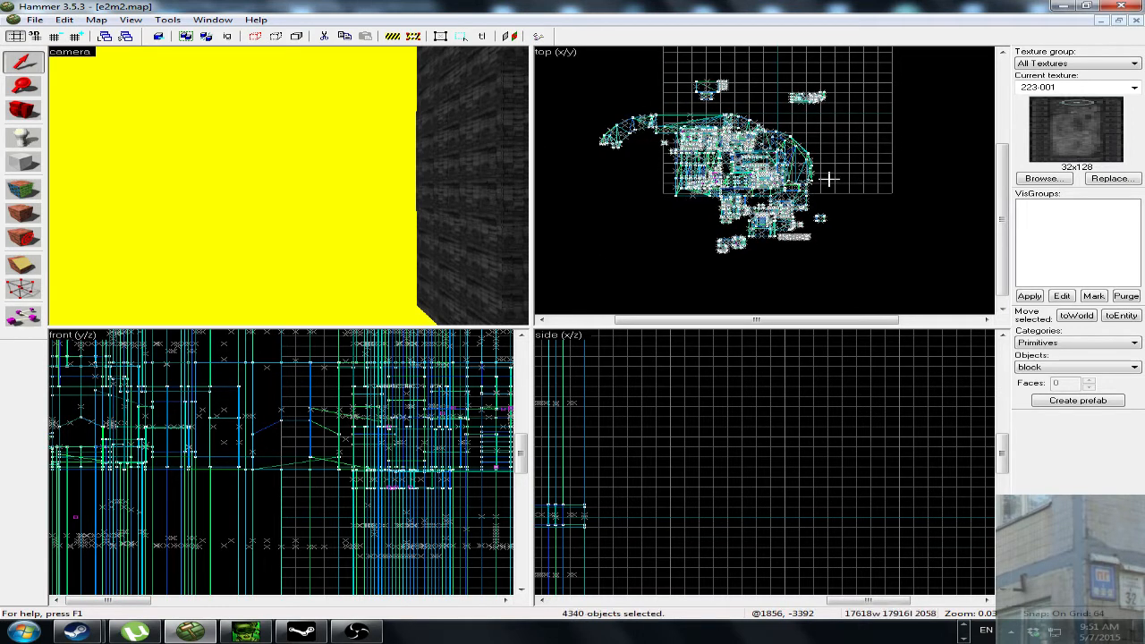
pyautogui.press('Up')
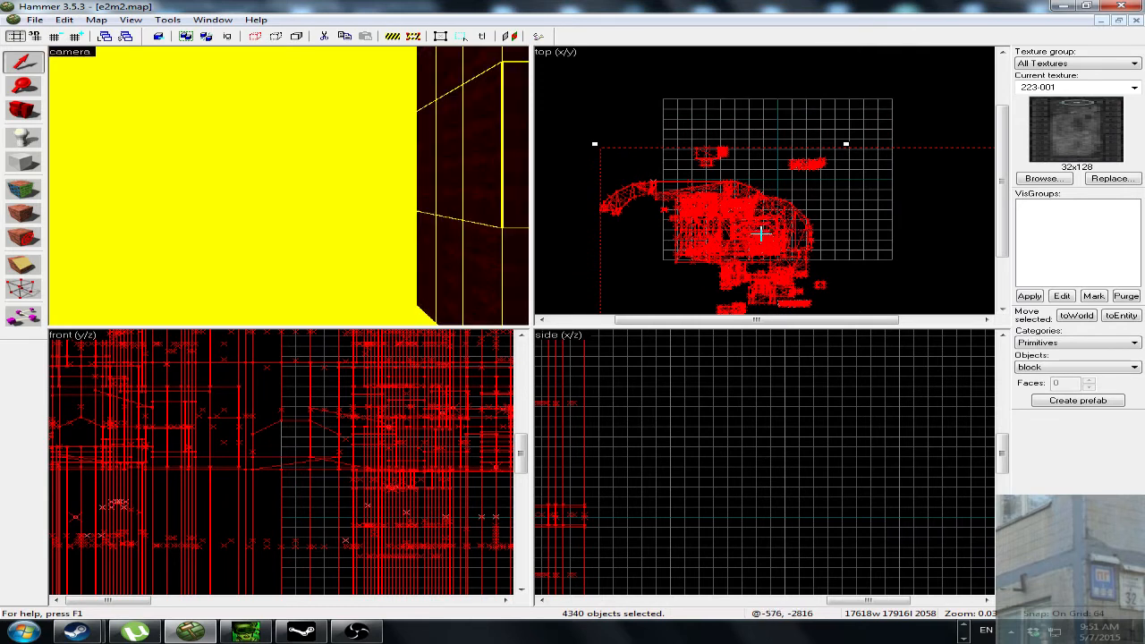
pyautogui.moveTo(757, 233); pyautogui.dragTo(831, 206)
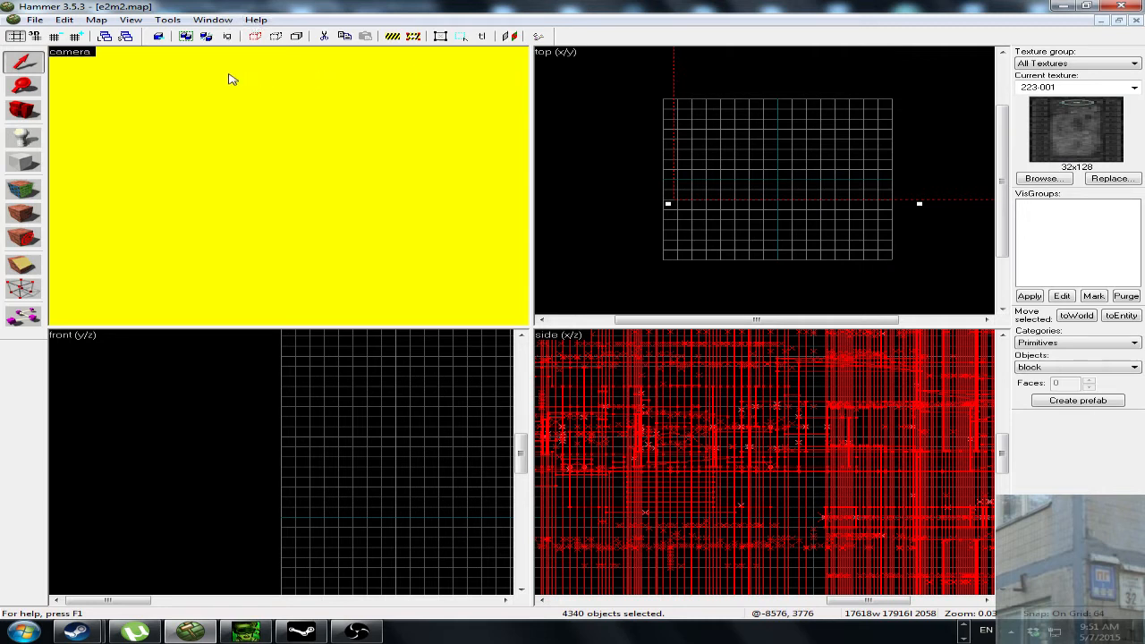
pyautogui.click(64, 20)
pyautogui.click(108, 159)
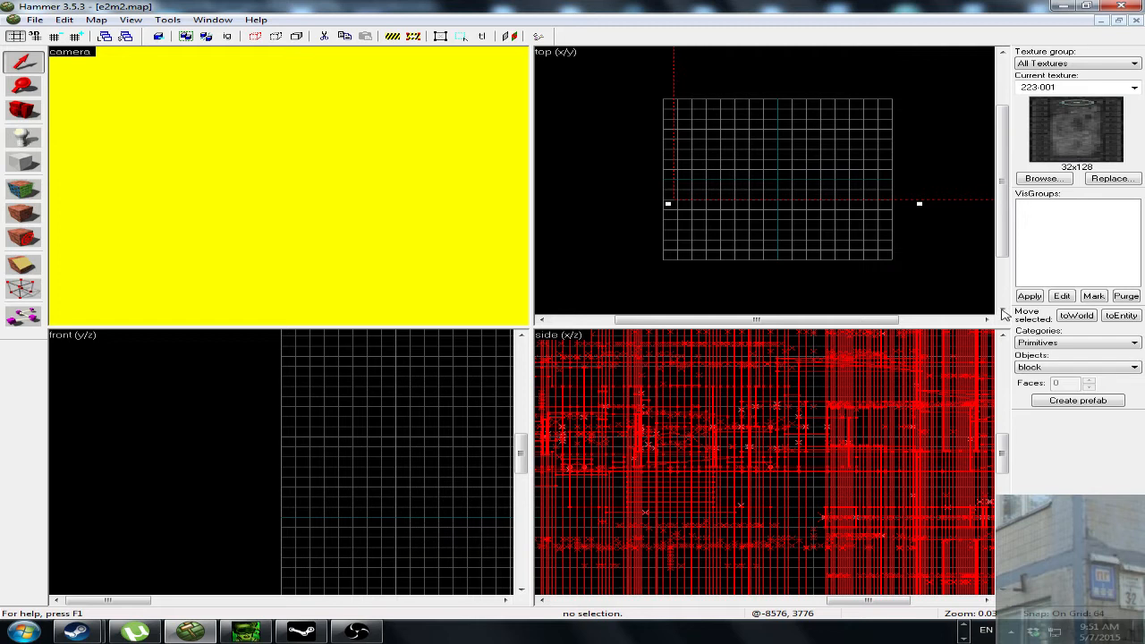
# Select all objects of the e2m2 map, set the grid size to 16, and try to move them onto the grid in the top view.
pyautogui.click(1005, 309)
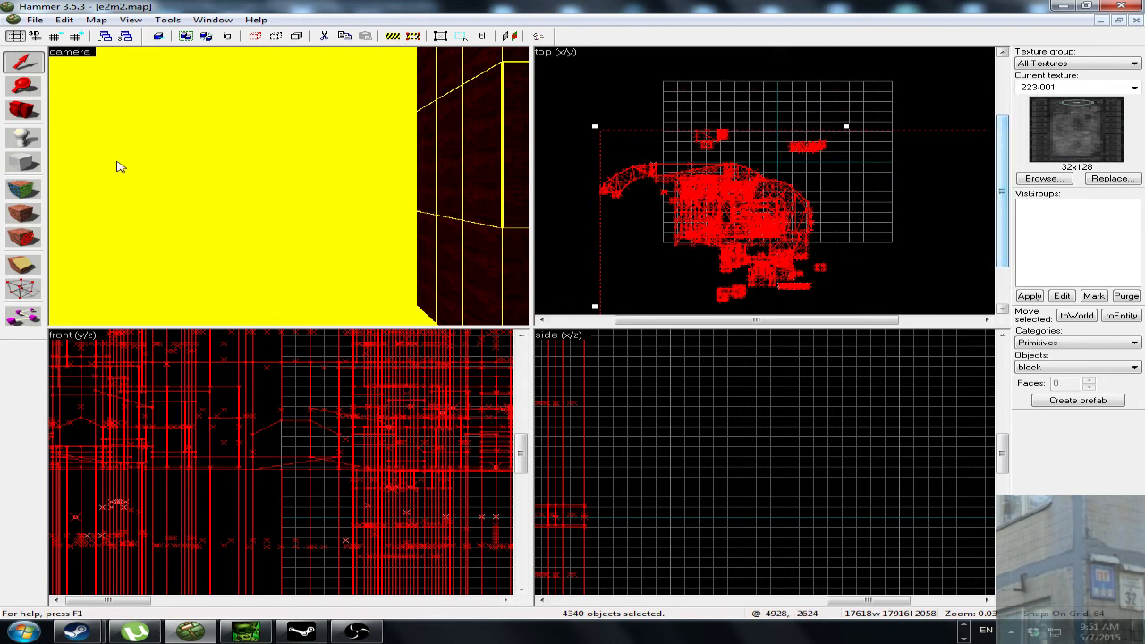
pyautogui.click(54, 36)
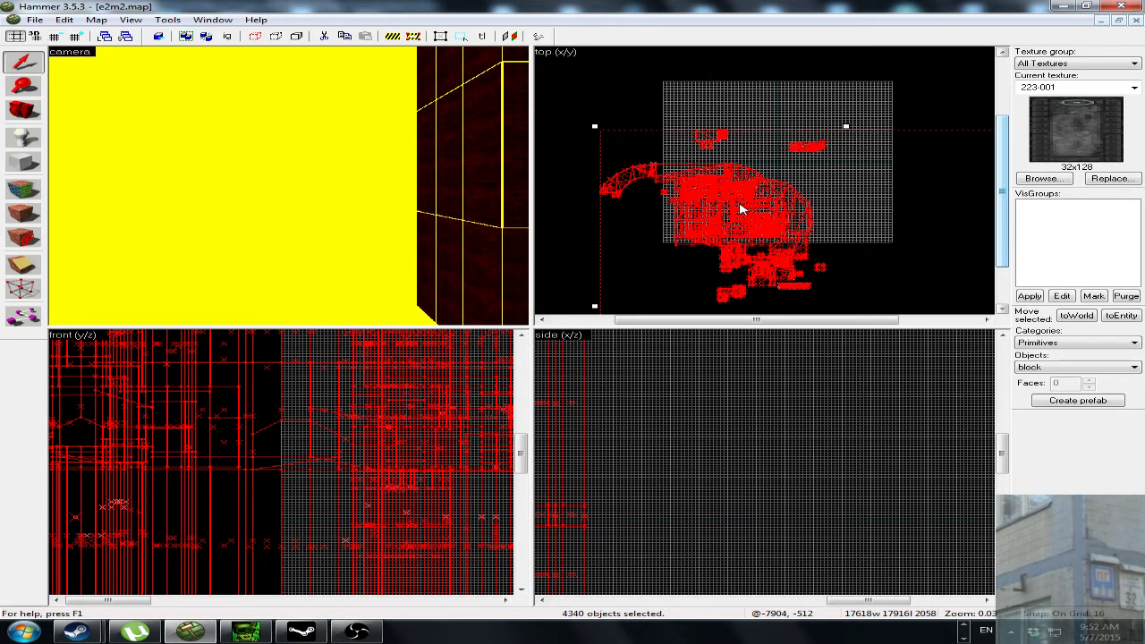
pyautogui.click(1003, 311)
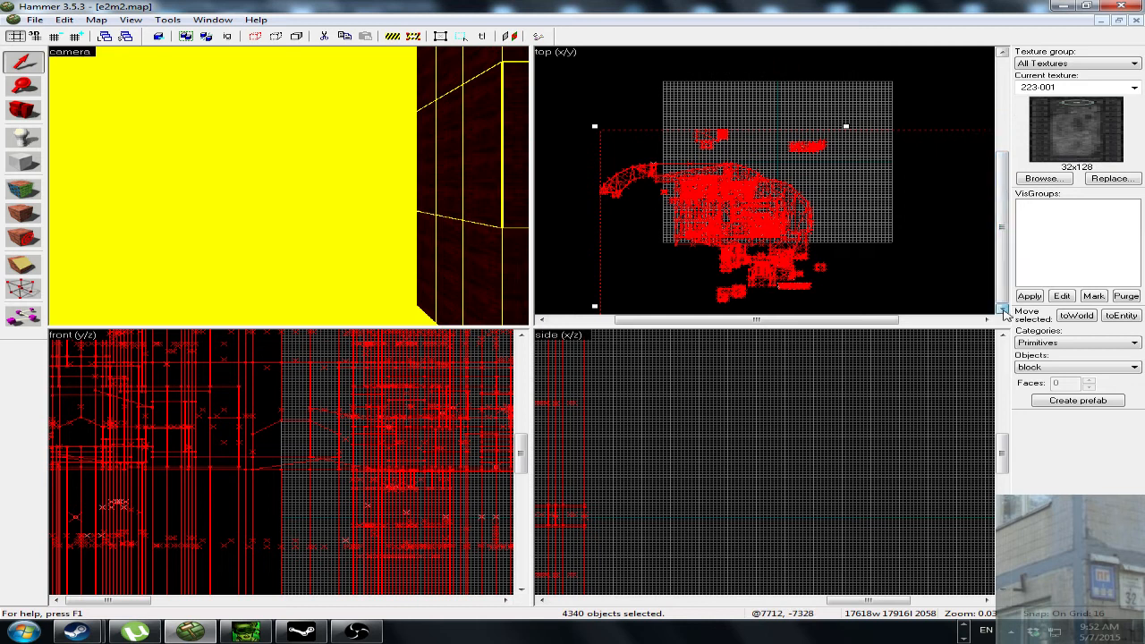
pyautogui.click(987, 320)
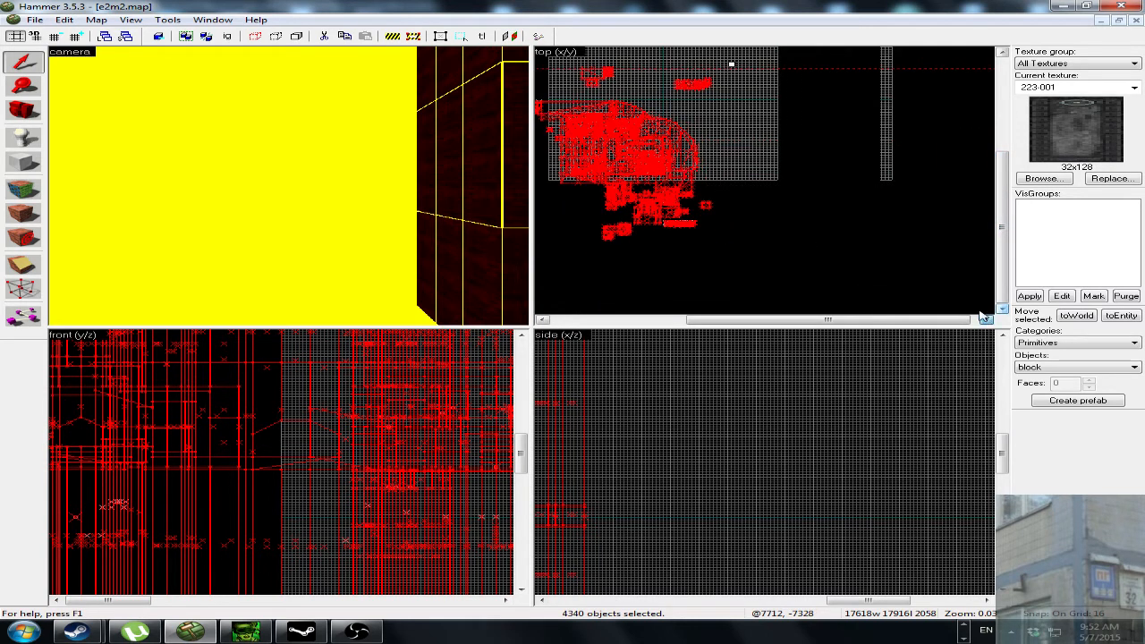
pyautogui.click(543, 319)
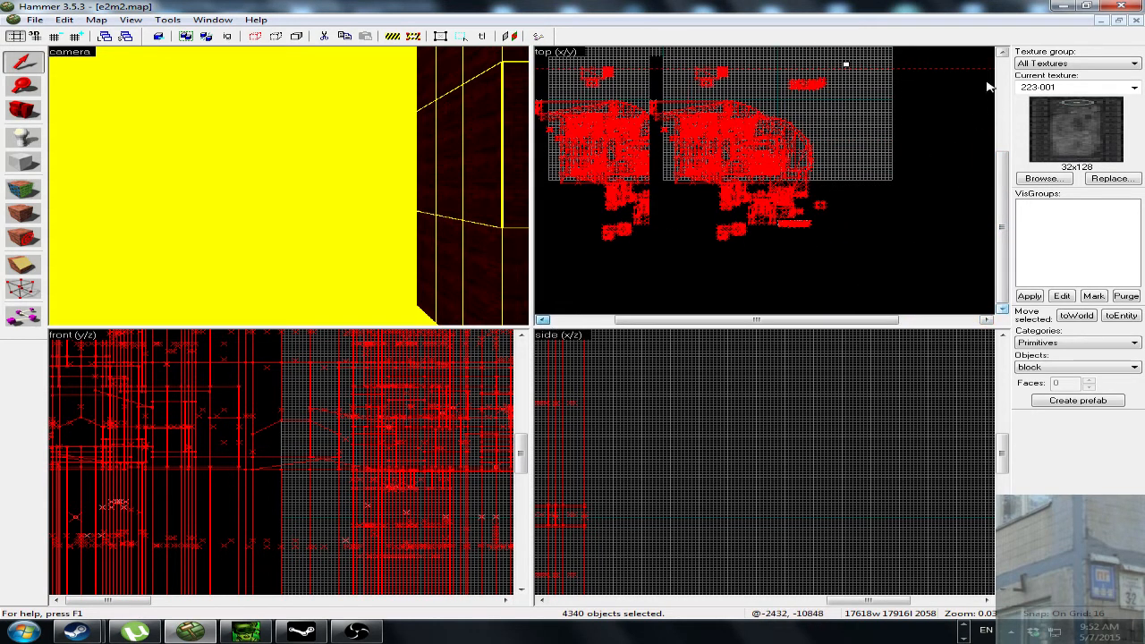
pyautogui.click(1003, 55)
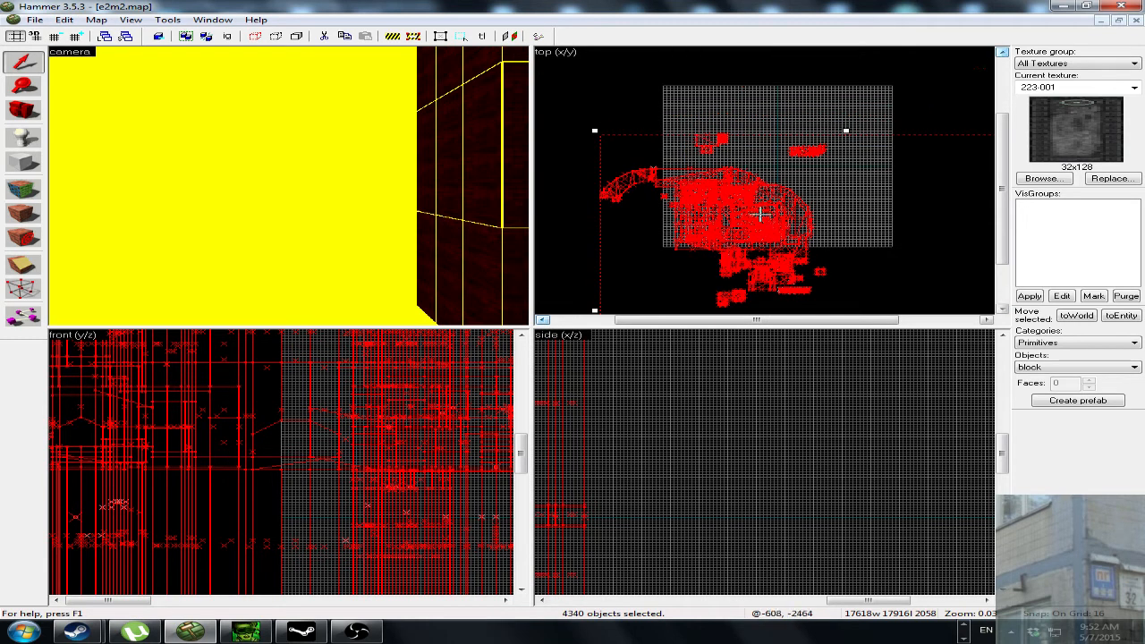
pyautogui.moveTo(736, 221); pyautogui.dragTo(767, 184)
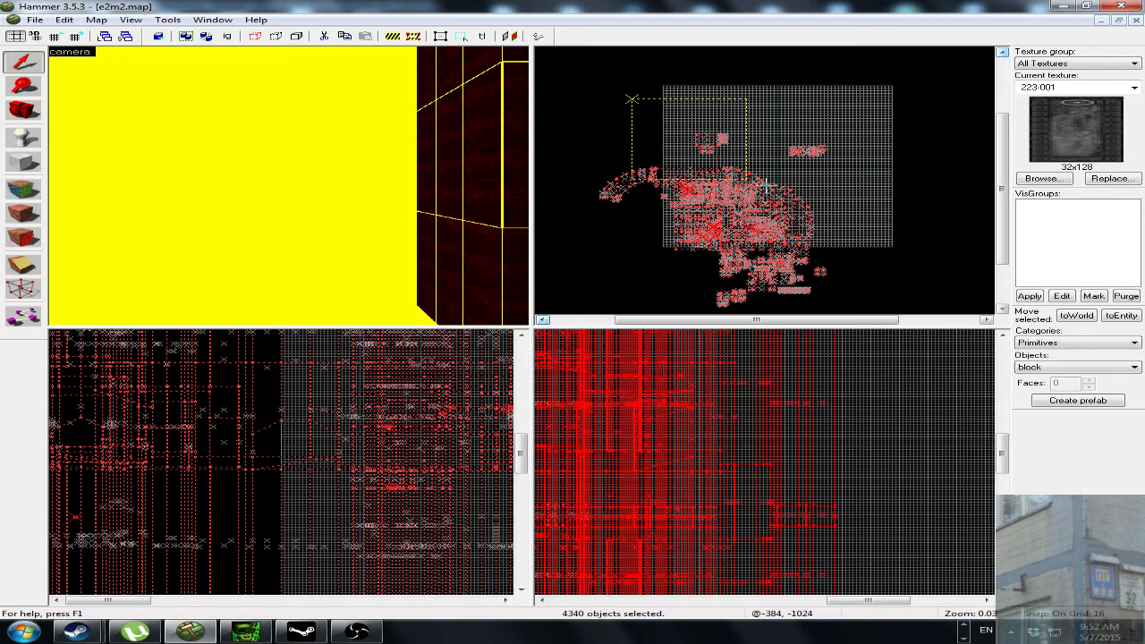
pyautogui.moveTo(767, 184); pyautogui.dragTo(760, 192)
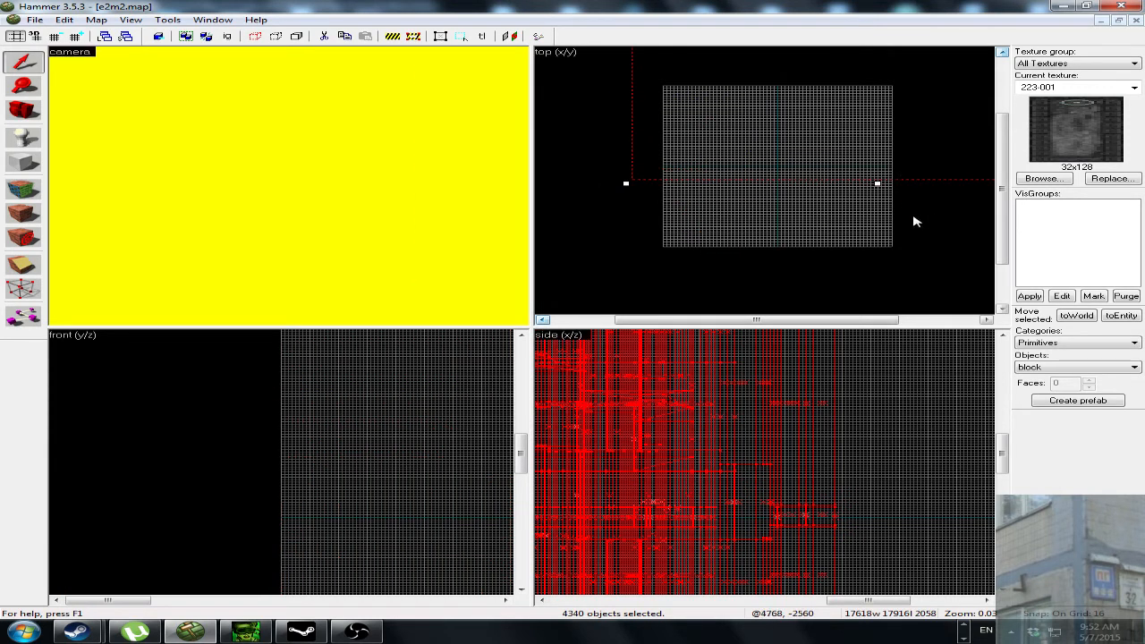
# Try again to reposition the selected e2m2 geometry in the top view and check its placement around the grid.
pyautogui.click(986, 320)
pyautogui.moveTo(1004, 252); pyautogui.dragTo(1004, 152)
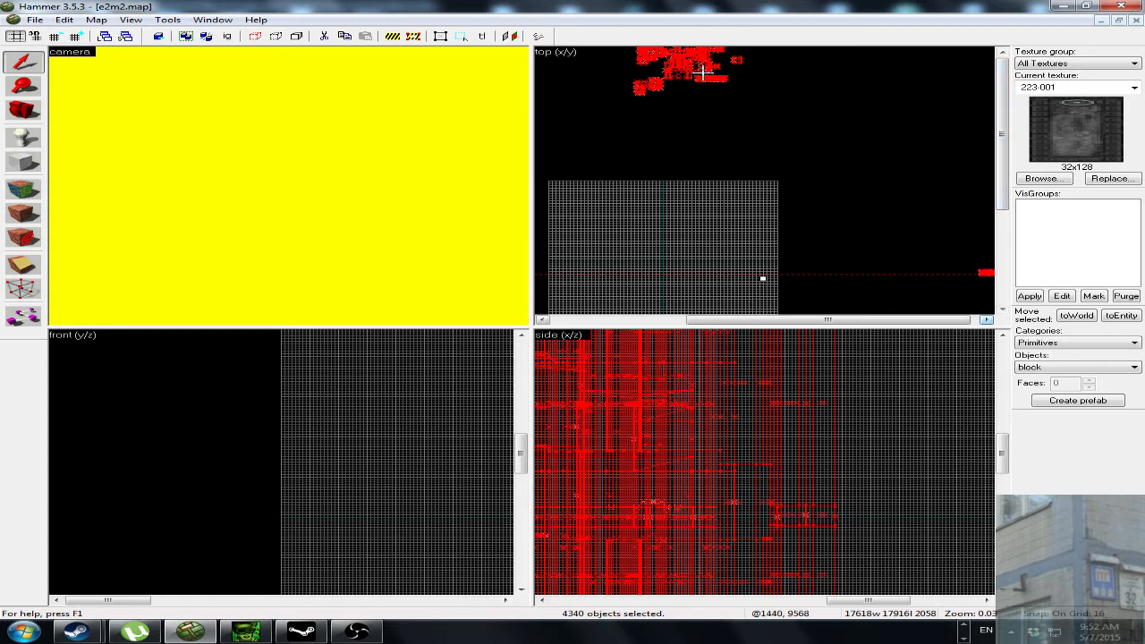
pyautogui.moveTo(690, 72); pyautogui.dragTo(713, 283)
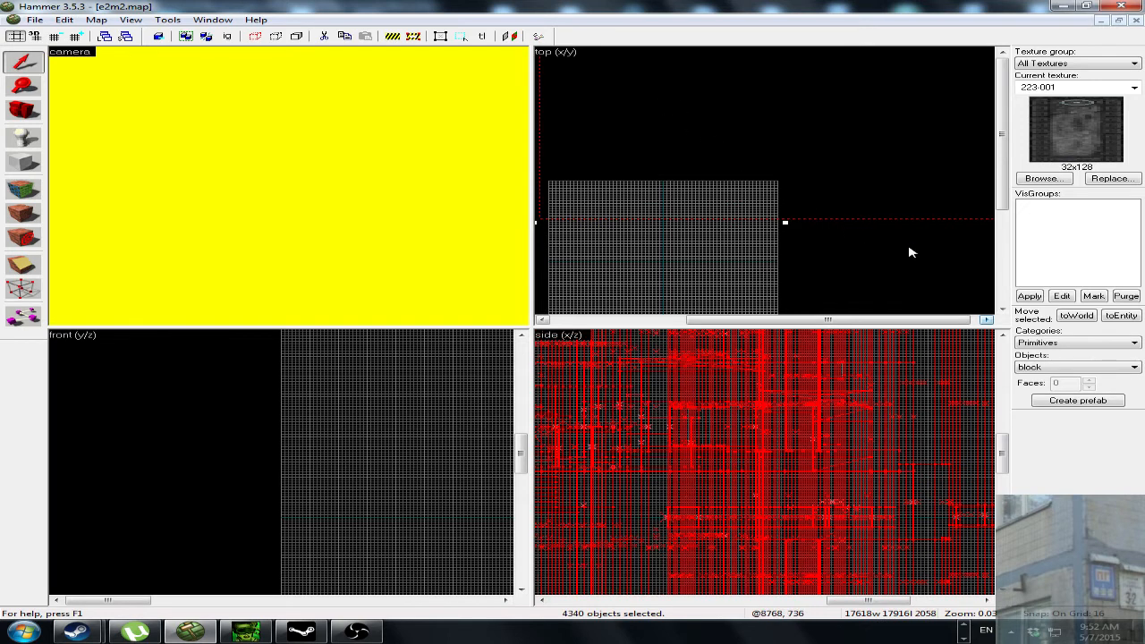
pyautogui.scroll(-1, 1004, 251)
pyautogui.moveTo(1001, 246); pyautogui.dragTo(941, 170)
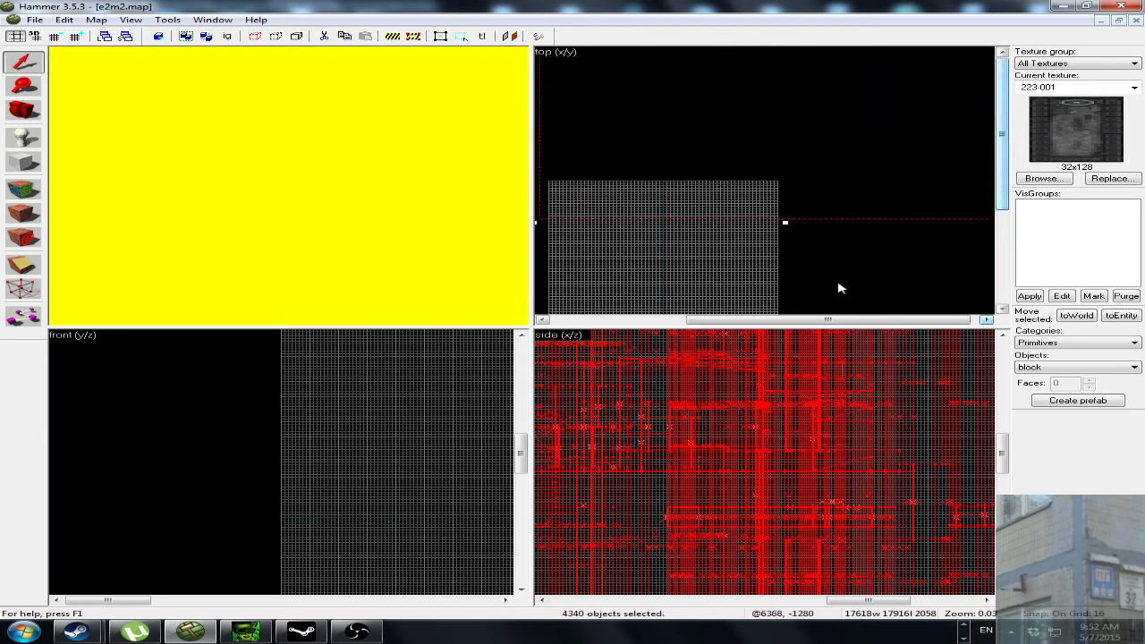
pyautogui.moveTo(688, 323); pyautogui.dragTo(984, 289)
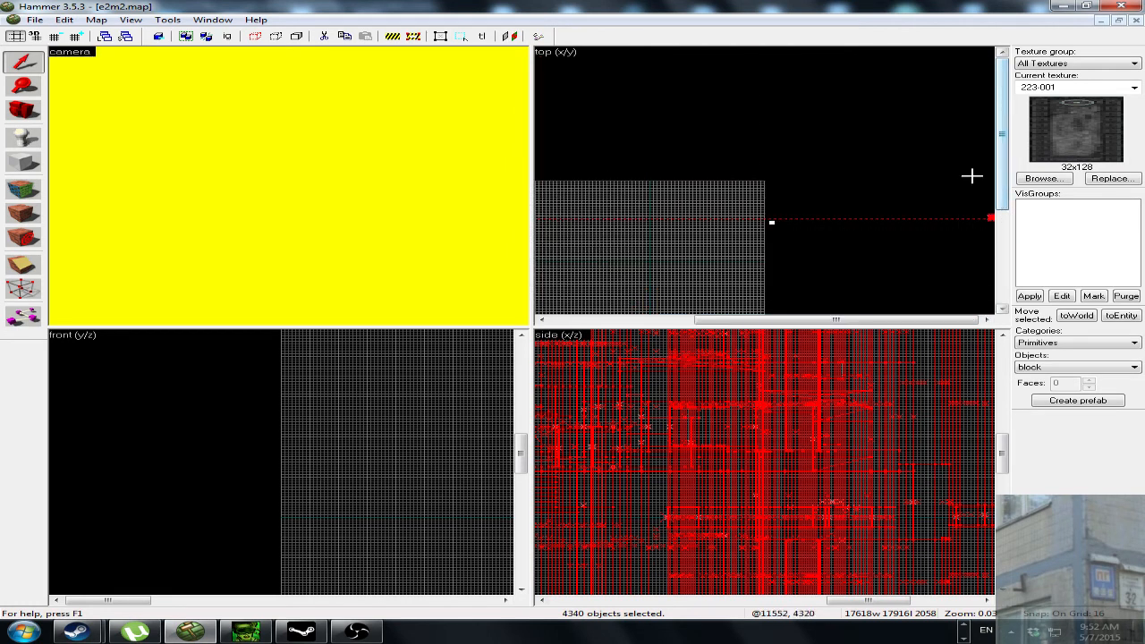
pyautogui.moveTo(1003, 193); pyautogui.dragTo(560, 171)
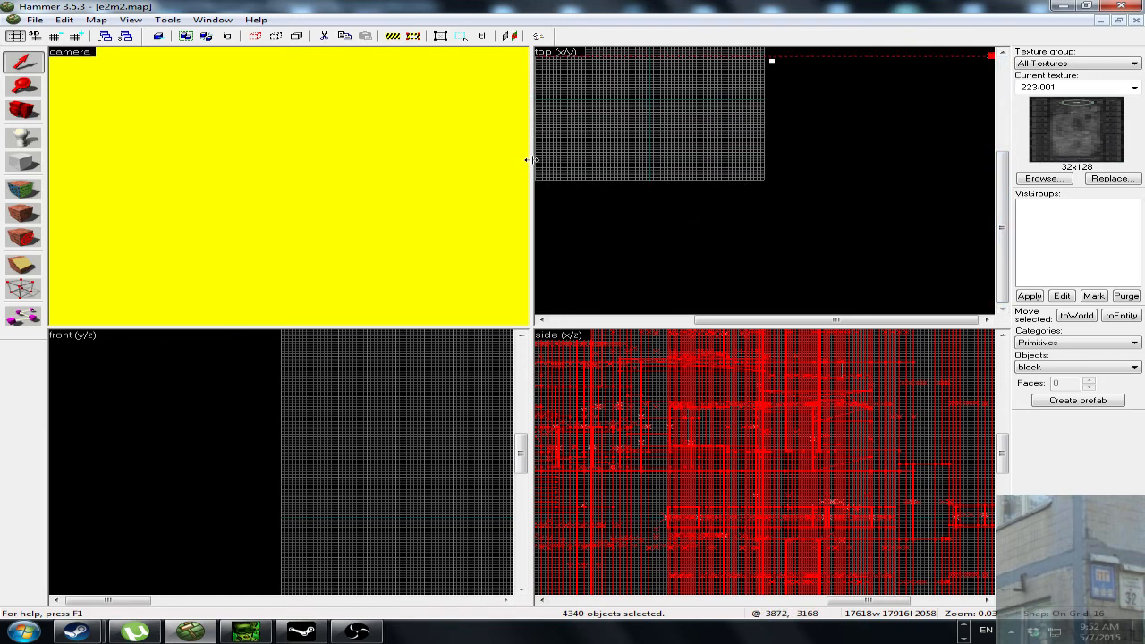
# Exit Hammer without saving the changes to any open map, including e4m9.map, e1m1.map and e2m1.map.
pyautogui.click(1119, 8)
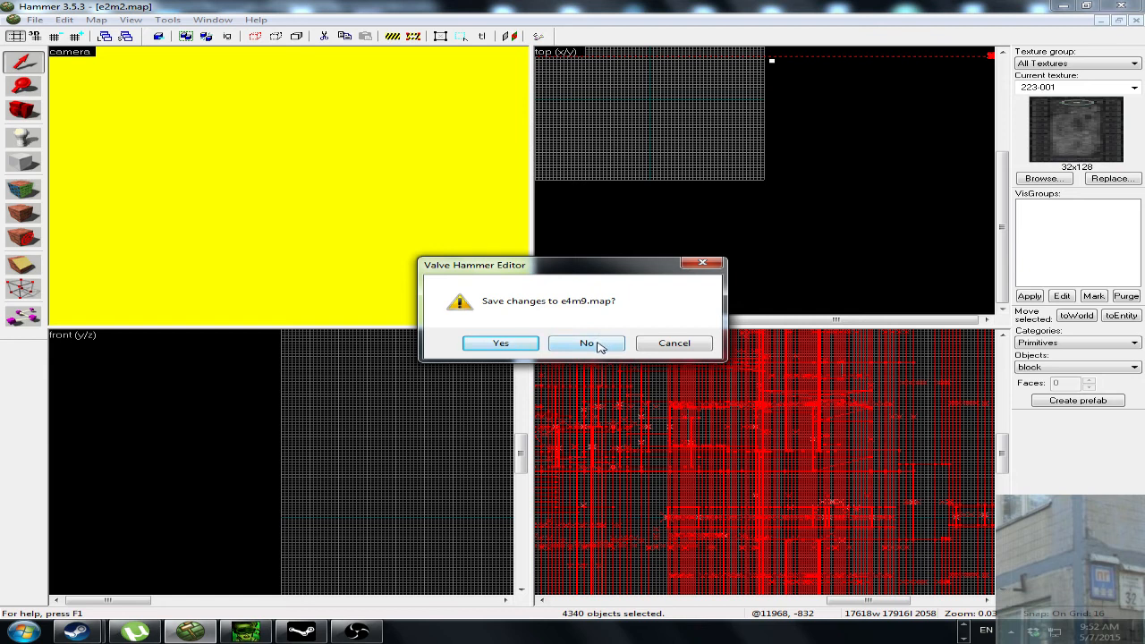
pyautogui.click(599, 347)
pyautogui.click(601, 350)
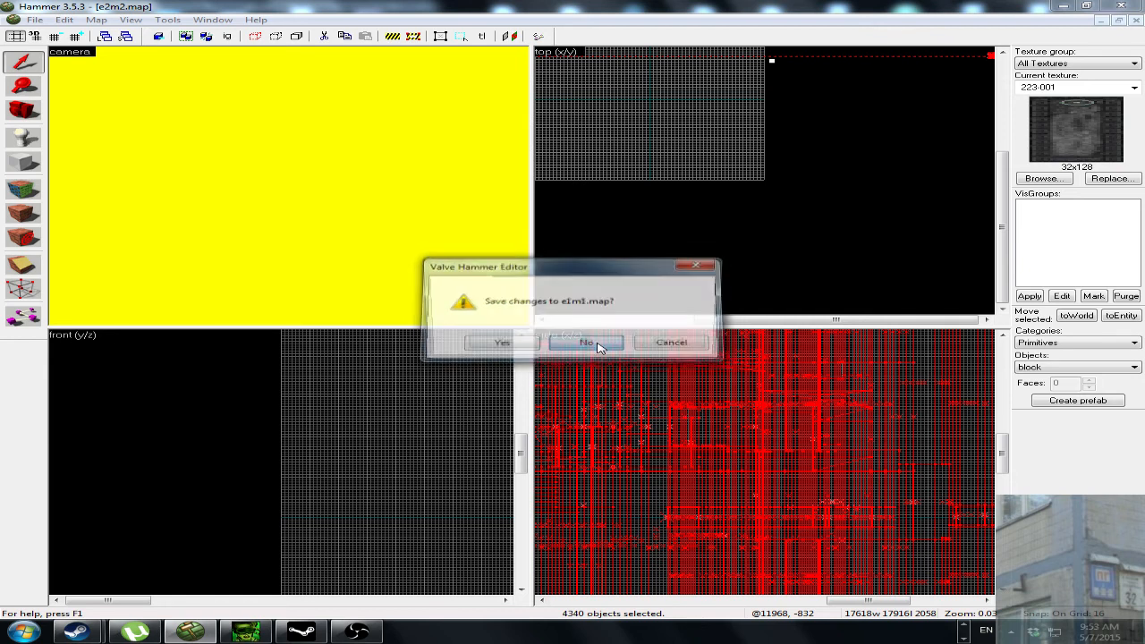
pyautogui.click(604, 353)
pyautogui.click(604, 351)
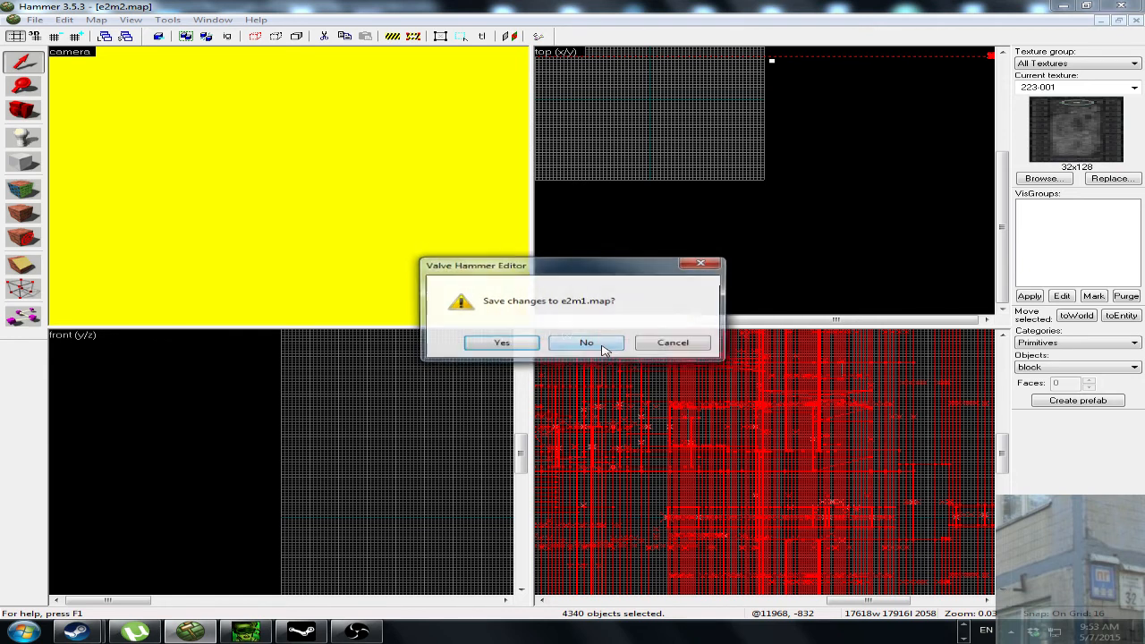
pyautogui.click(605, 350)
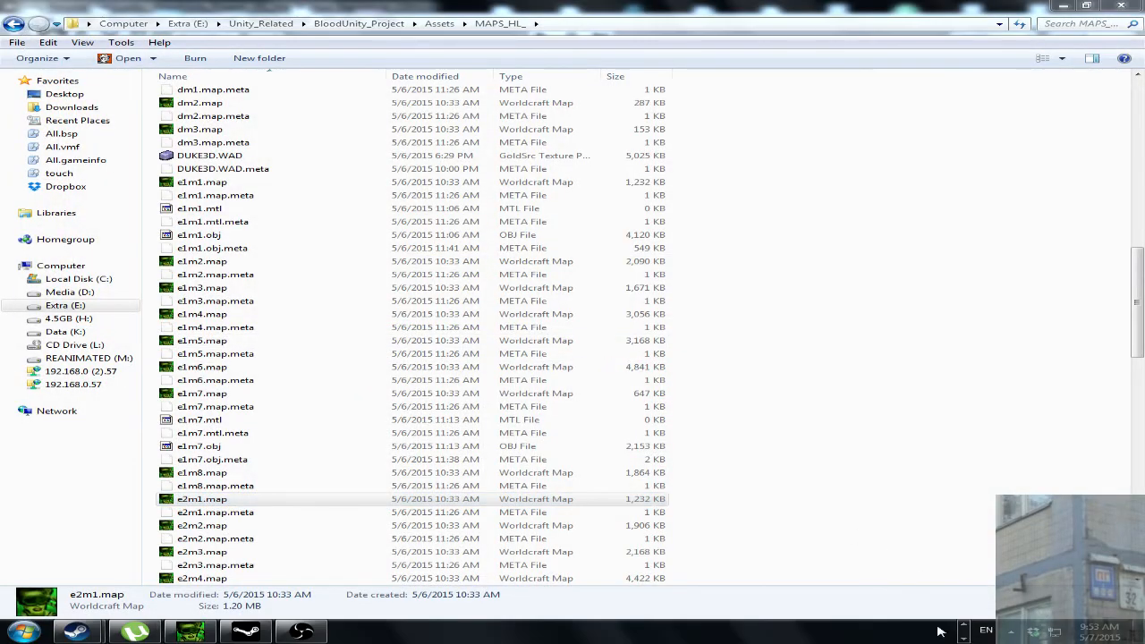
pyautogui.click(301, 631)
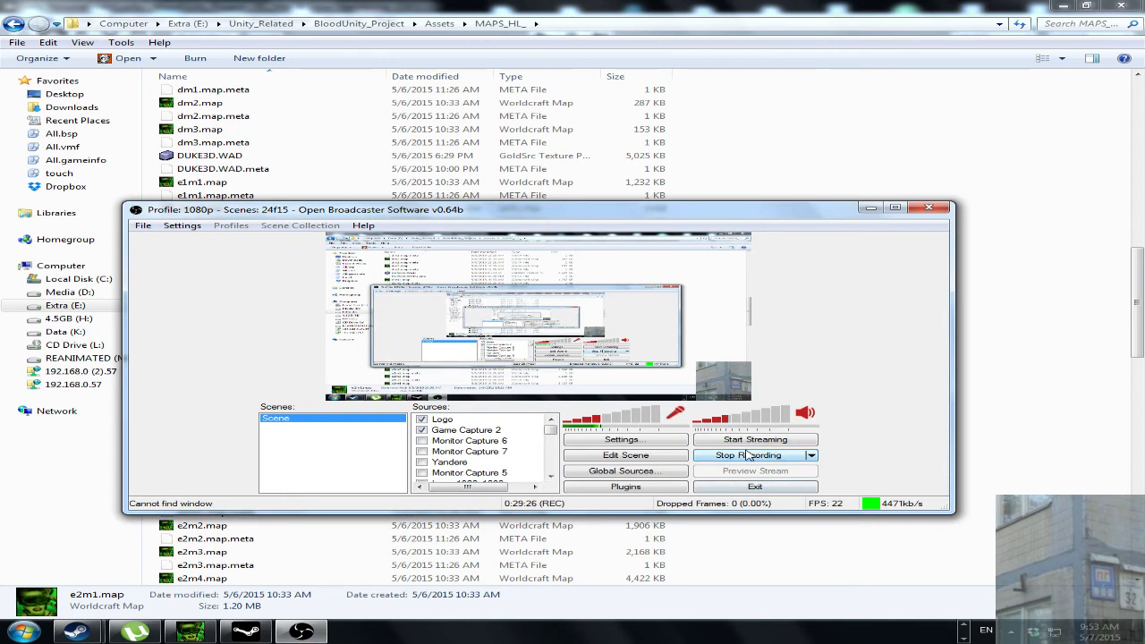